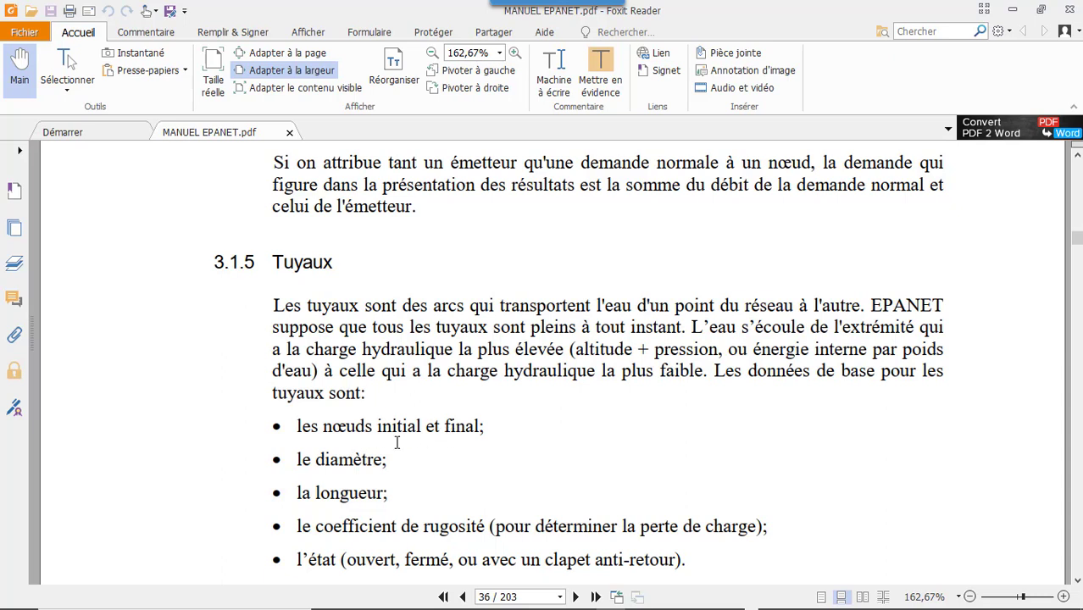
Read manual section 3.1.5 on pipes, including input data, calculated values, head-loss formulas and tables 3.1 and 3.2
scroll(398, 439, down, 1)
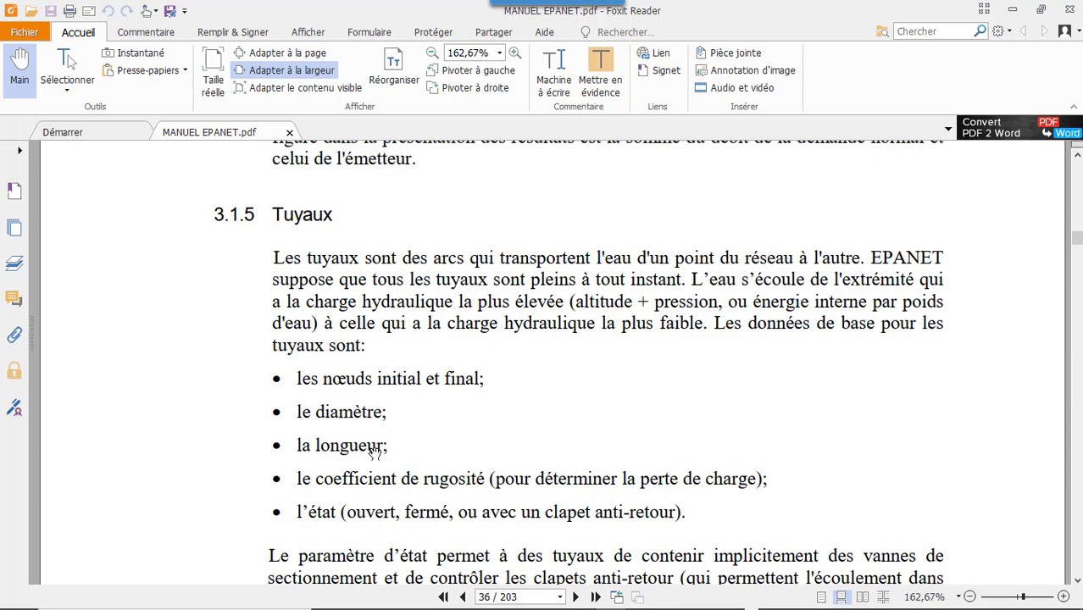
scroll(374, 453, down, 2)
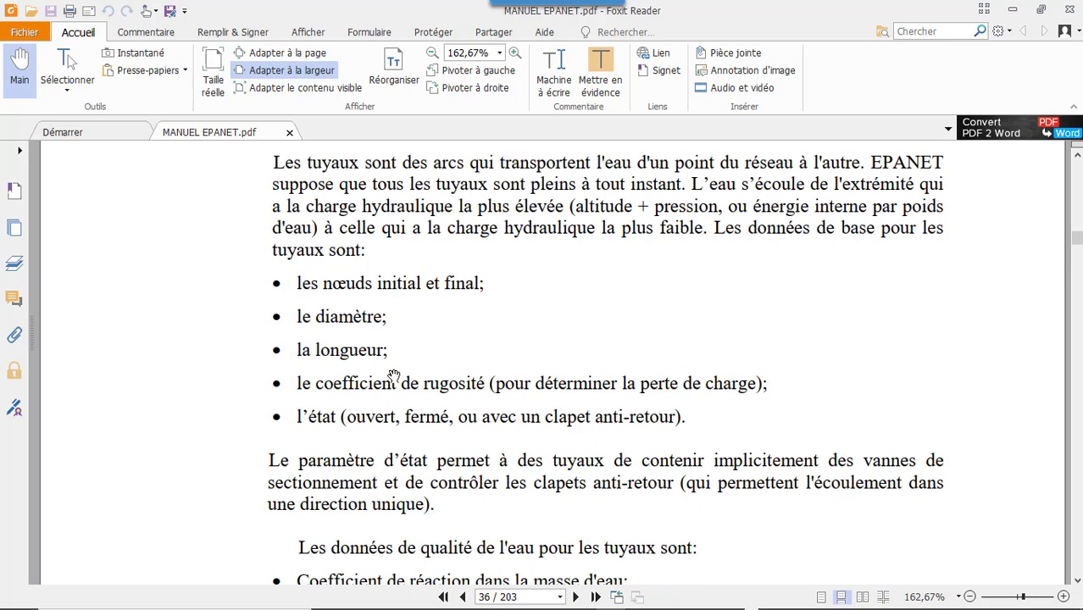
scroll(380, 373, down, 1)
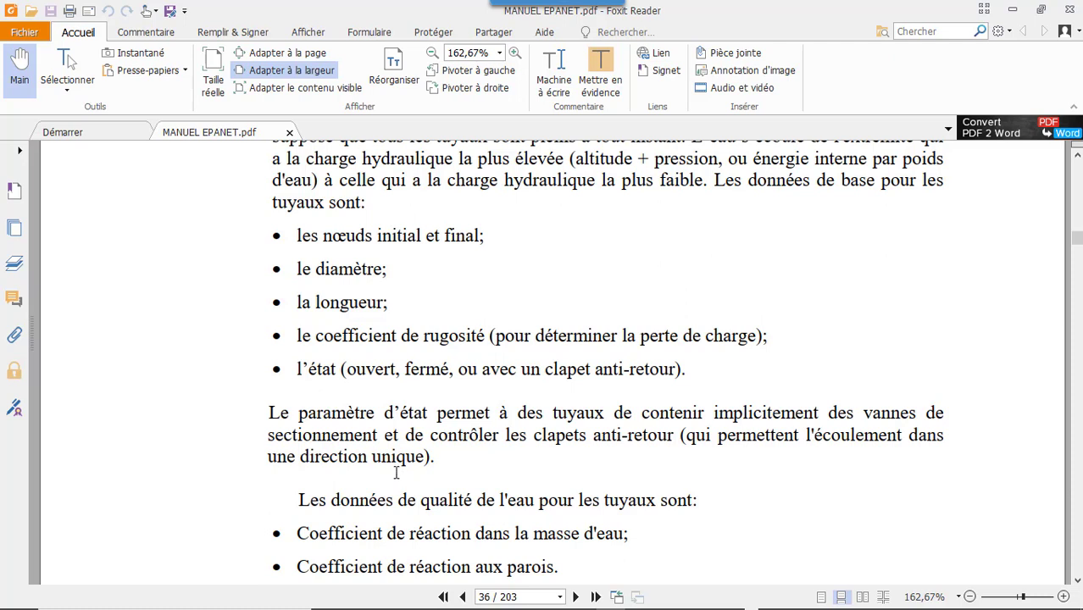
scroll(395, 457, down, 2)
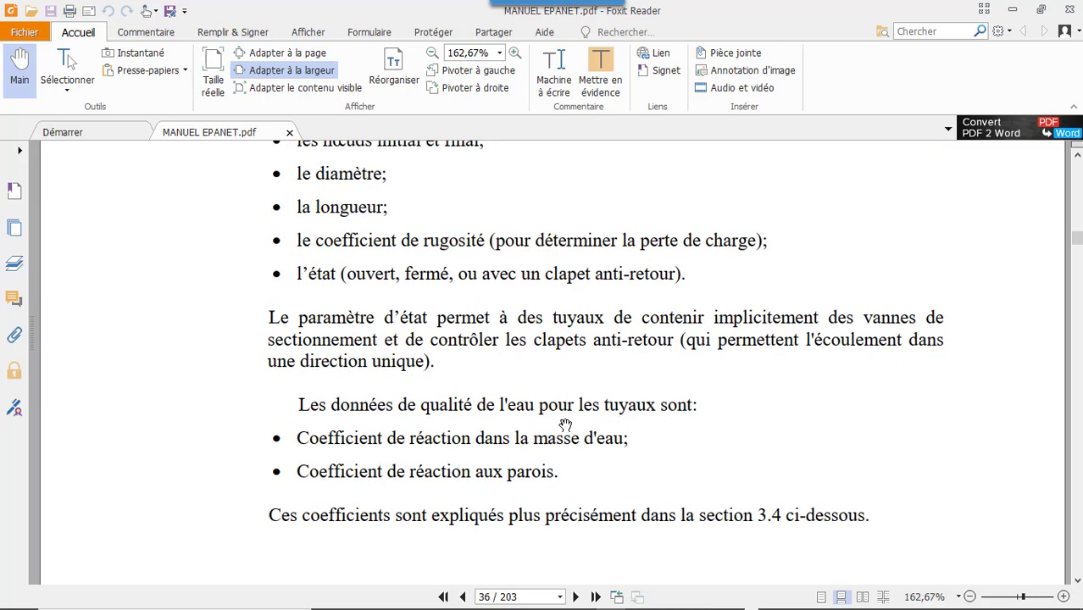
scroll(451, 428, down, 1)
scroll(451, 428, down, 9)
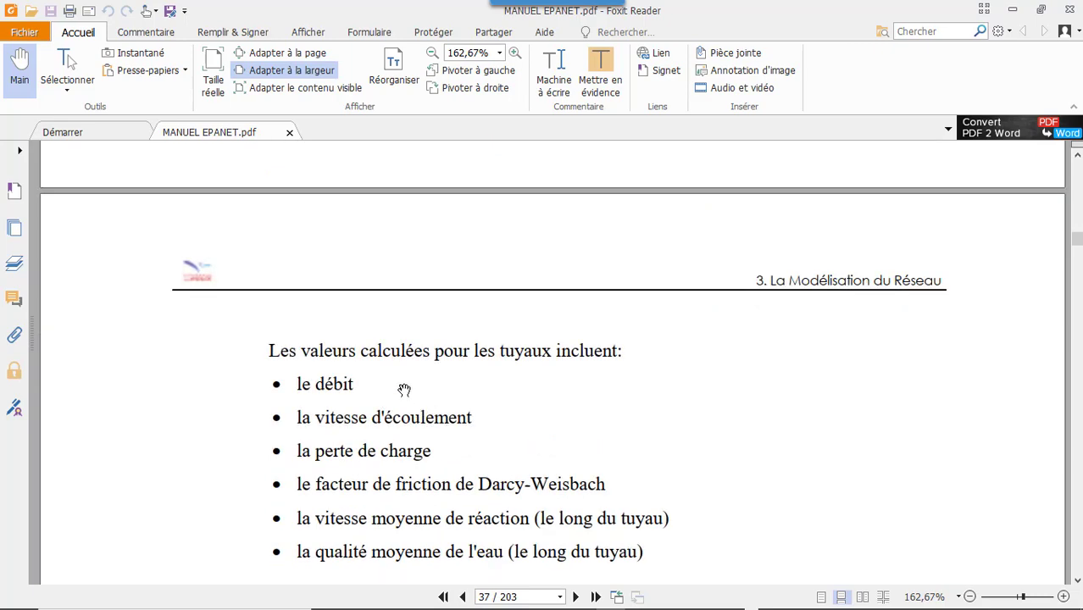
scroll(572, 380, down, 2)
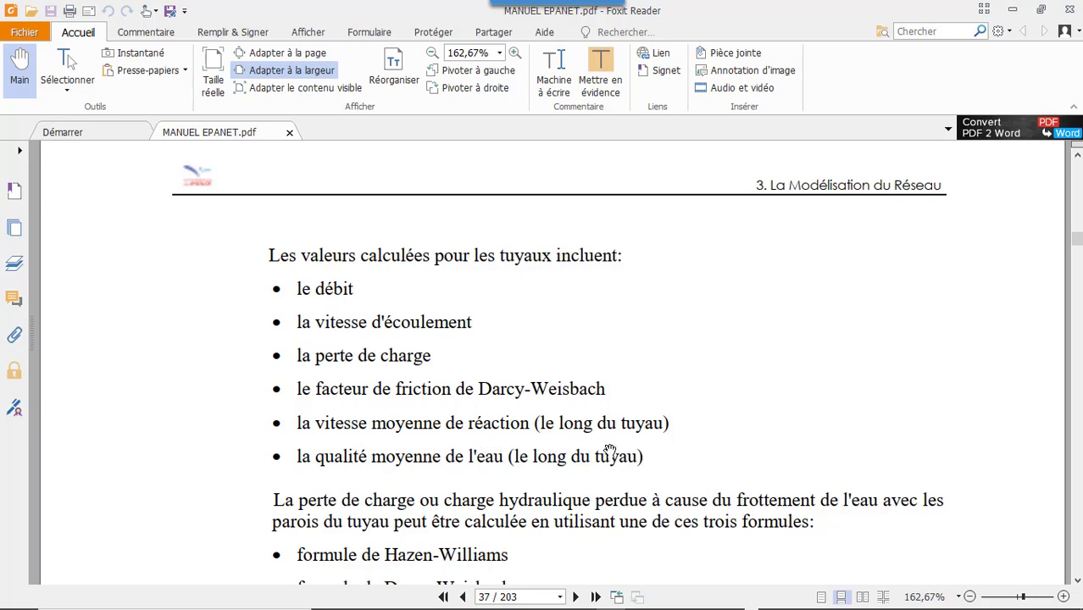
scroll(432, 444, down, 3)
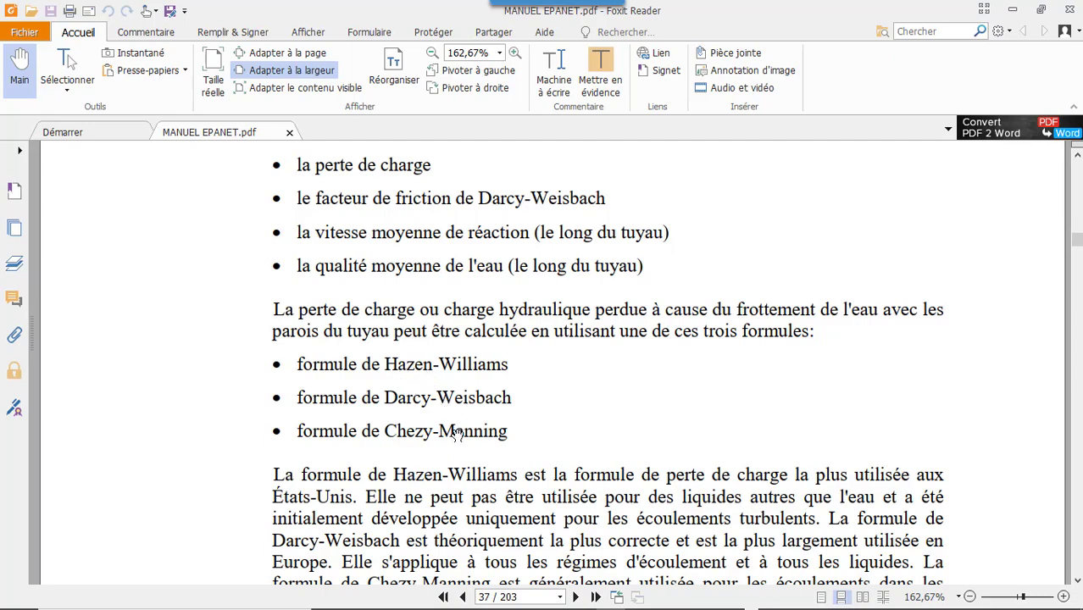
scroll(435, 449, down, 4)
scroll(416, 401, down, 11)
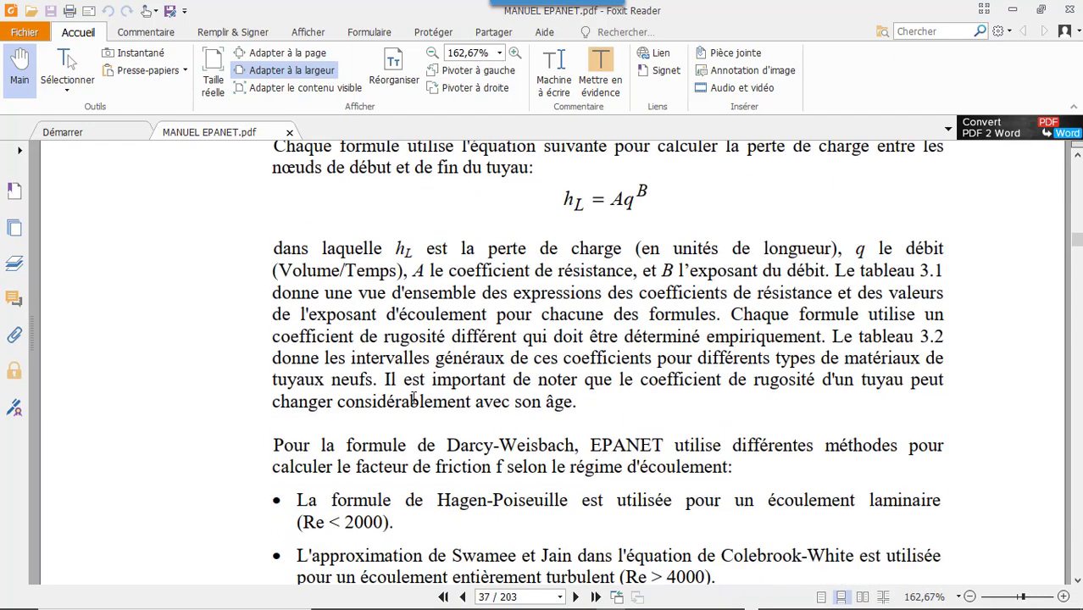
scroll(413, 392, down, 7)
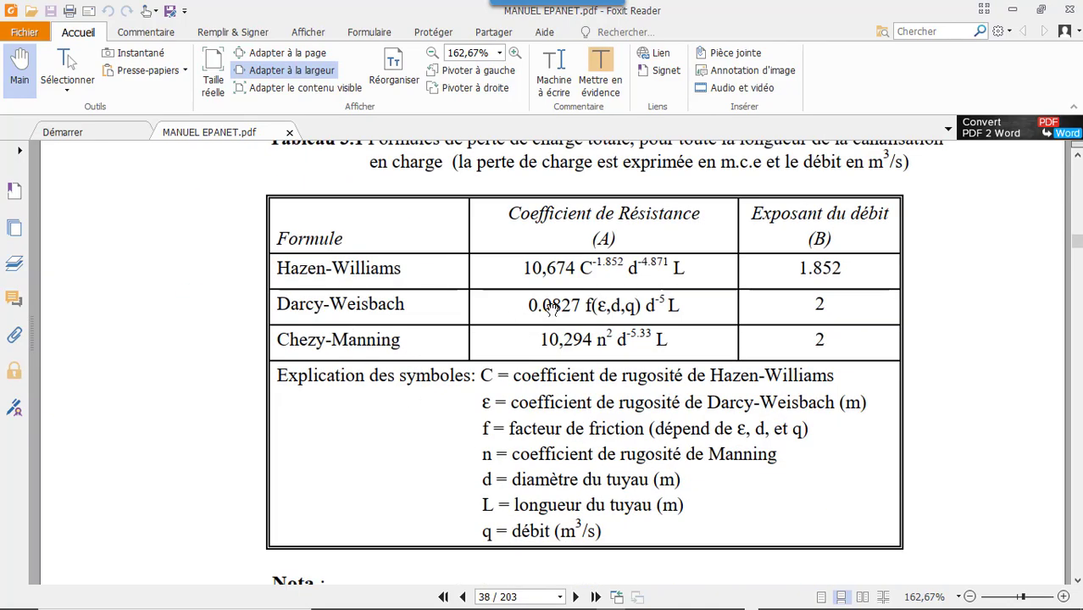
scroll(516, 314, down, 12)
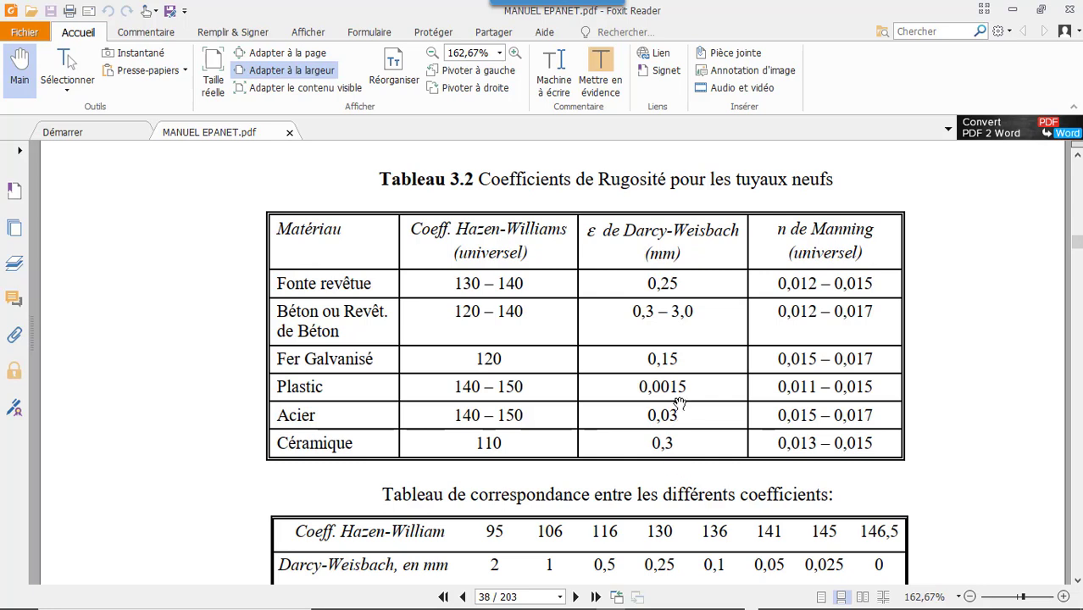
Consult the example network description and figure in Snagit Editor, and switch to EPANET
mouse_move(678, 608)
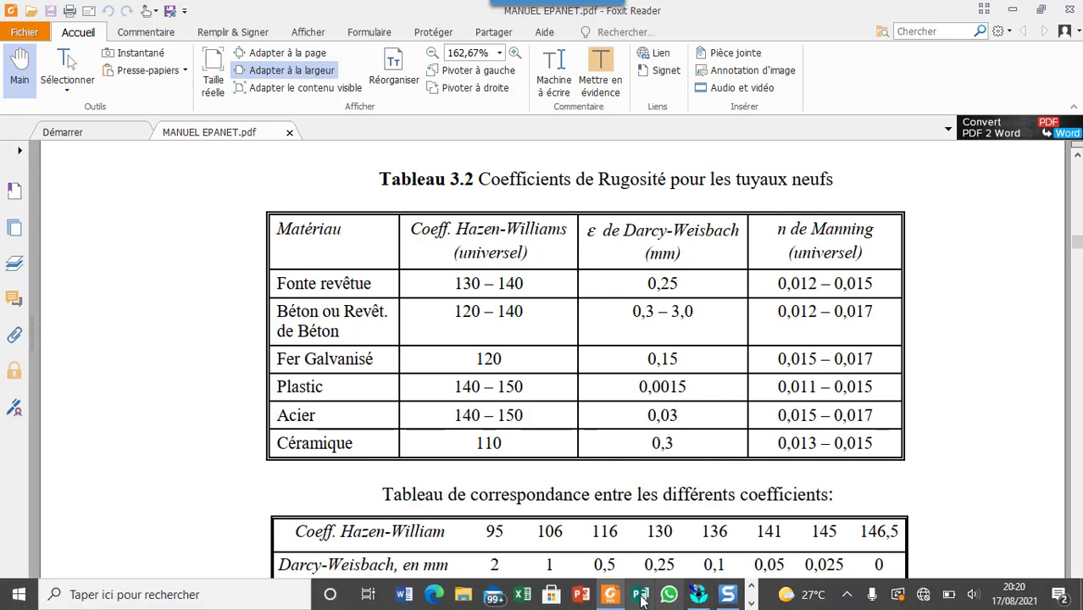
click(727, 596)
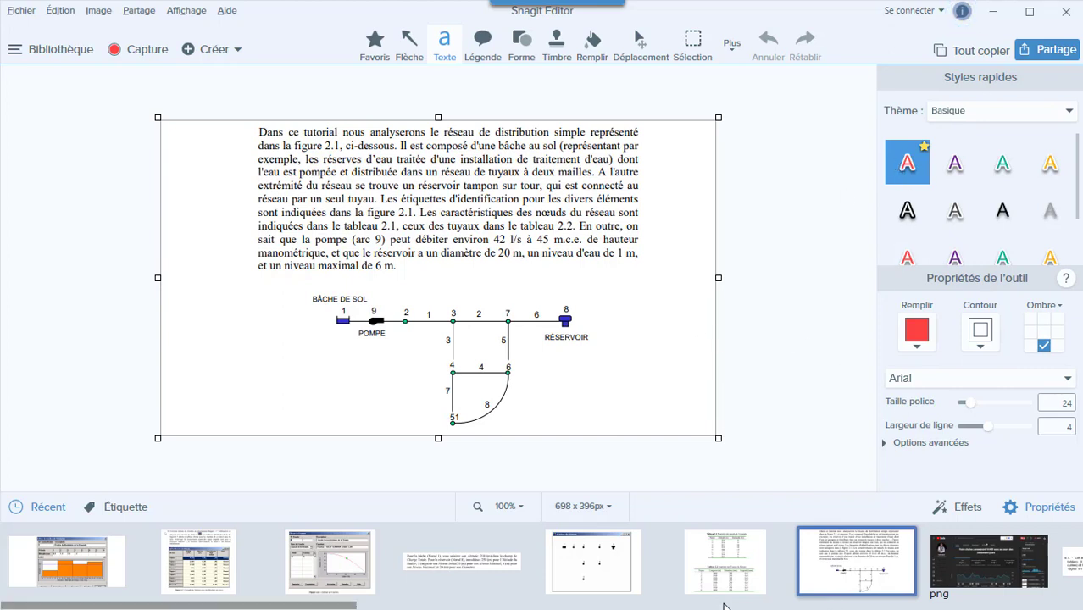
key(alt+Tab)
key(alt+Tab)
key(alt+Tab)
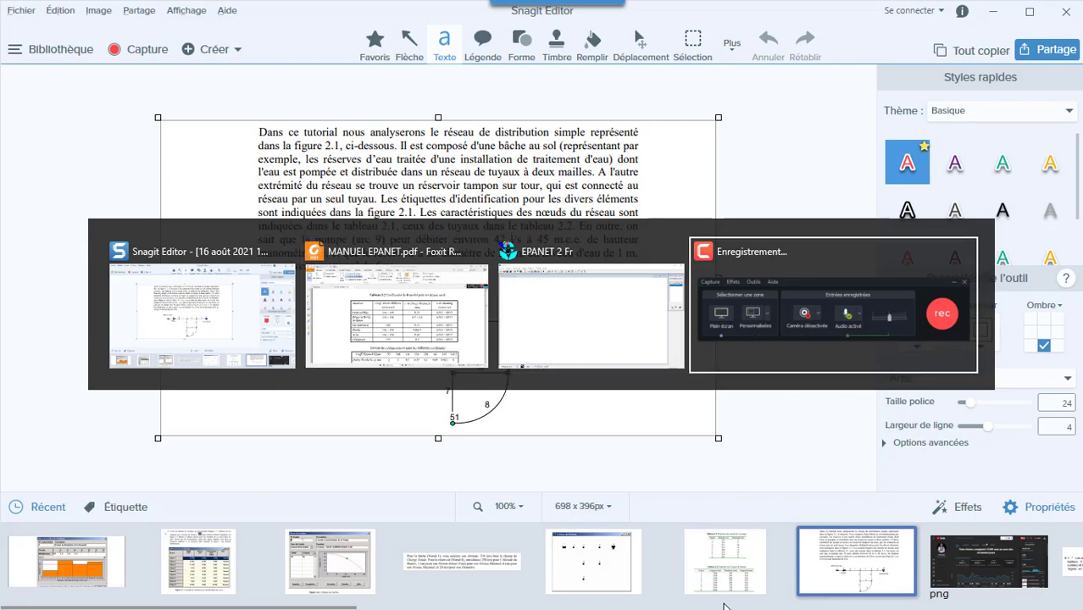
key(alt+Tab)
key(alt+Tab)
key(alt+Tab)
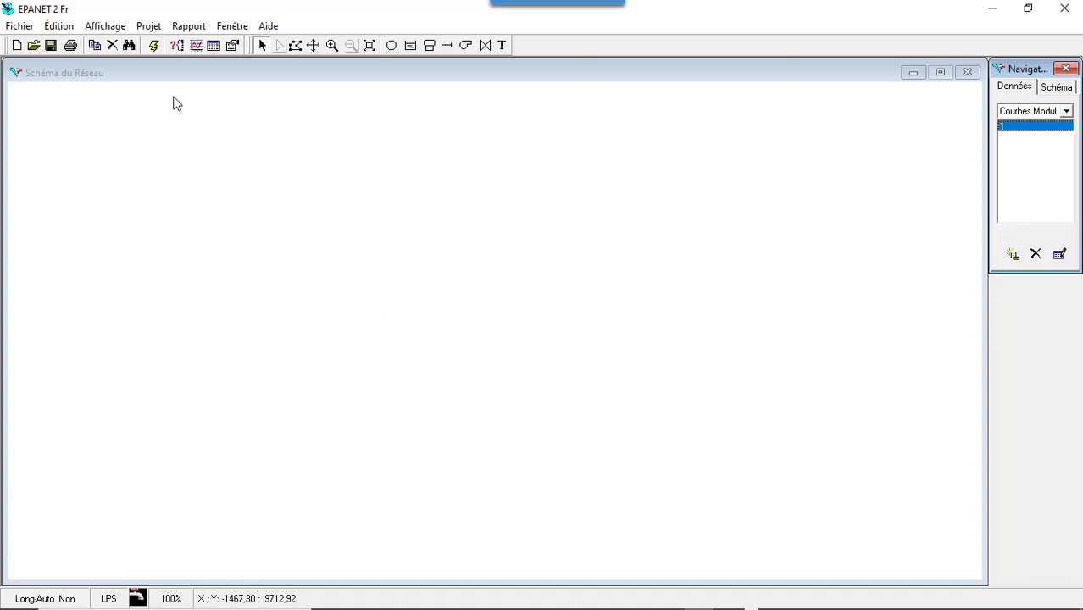
Review the general and format preferences and accept them as they are
click(24, 26)
click(51, 219)
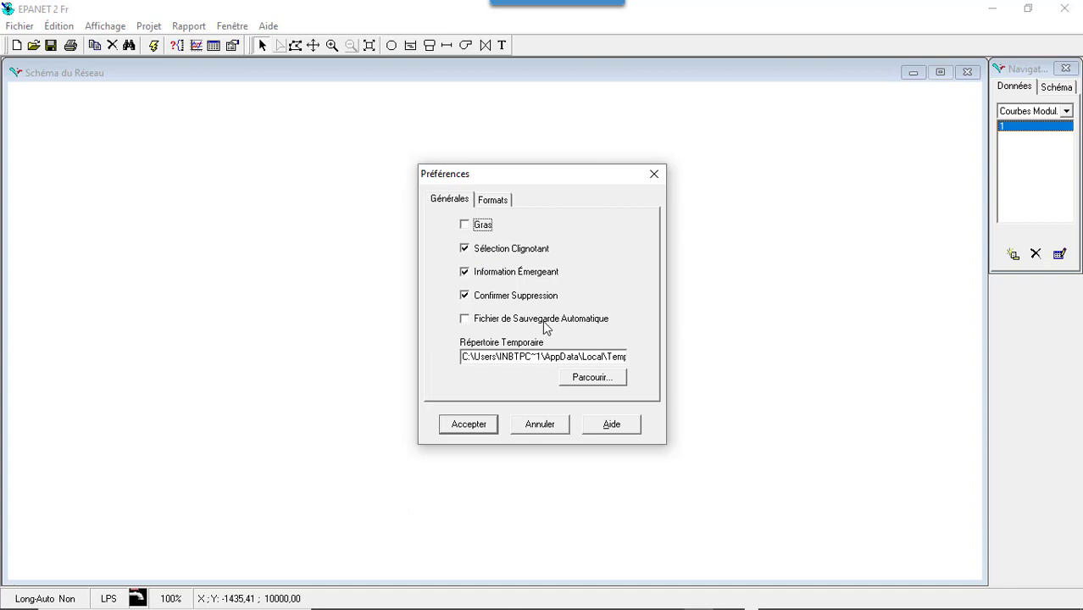
click(492, 202)
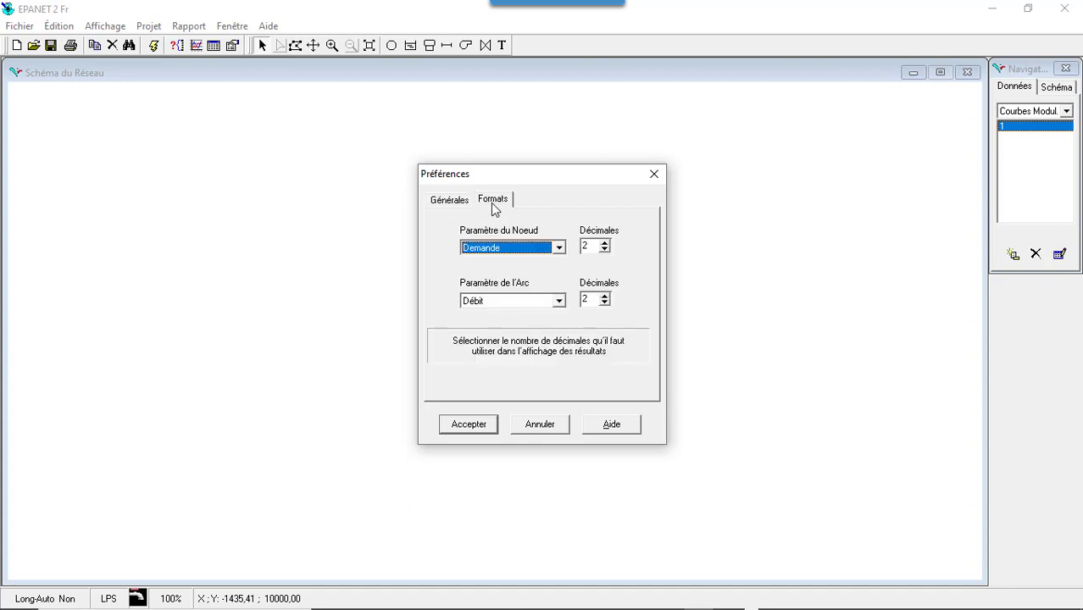
click(479, 428)
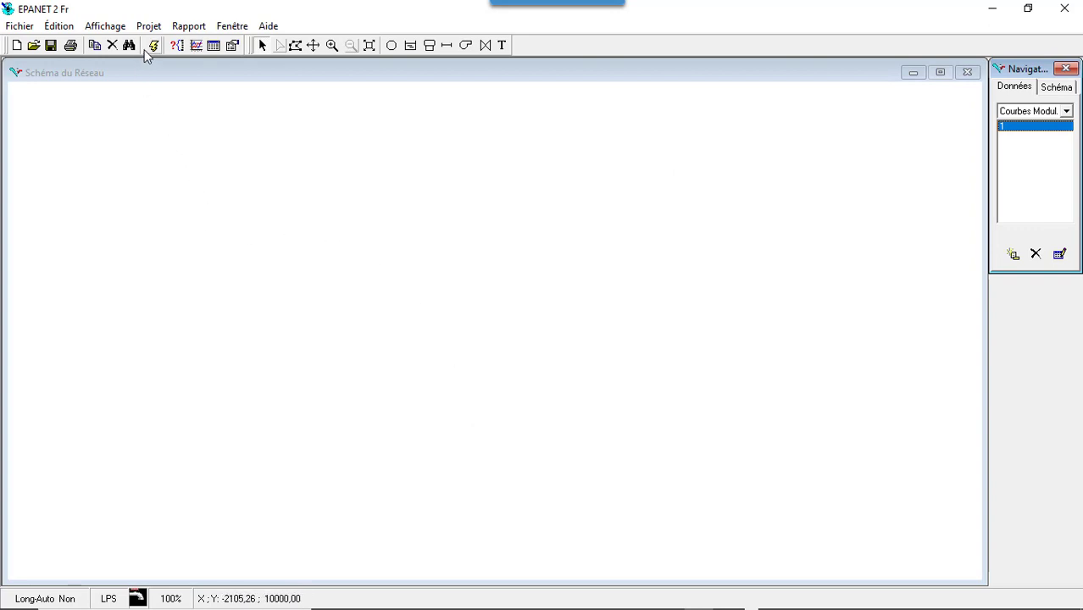
Review the project's default IDs and object properties, and choose LPS as the default flow unit
click(148, 27)
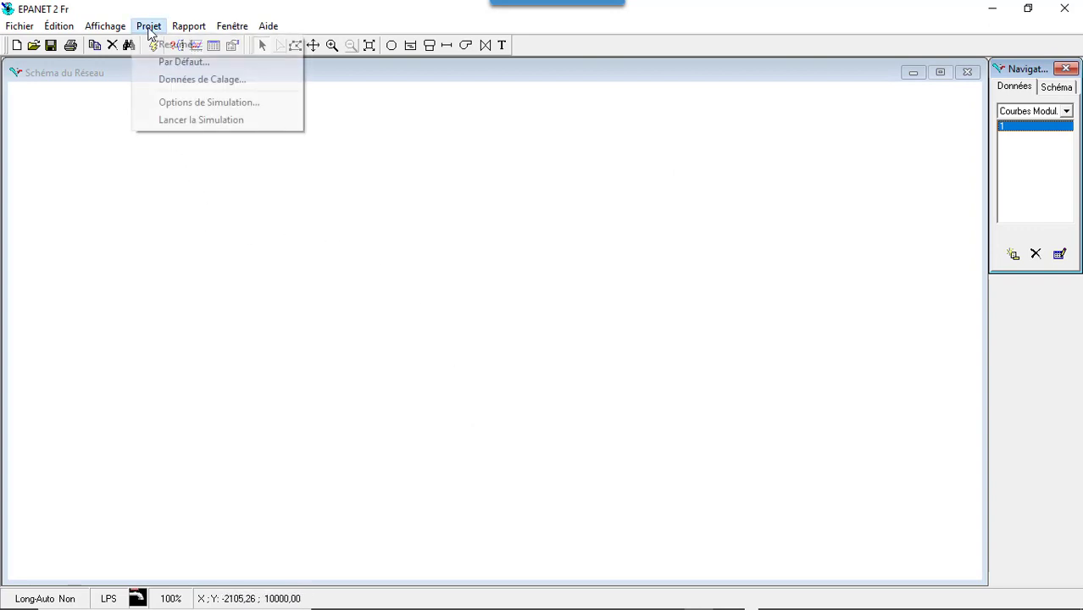
click(174, 64)
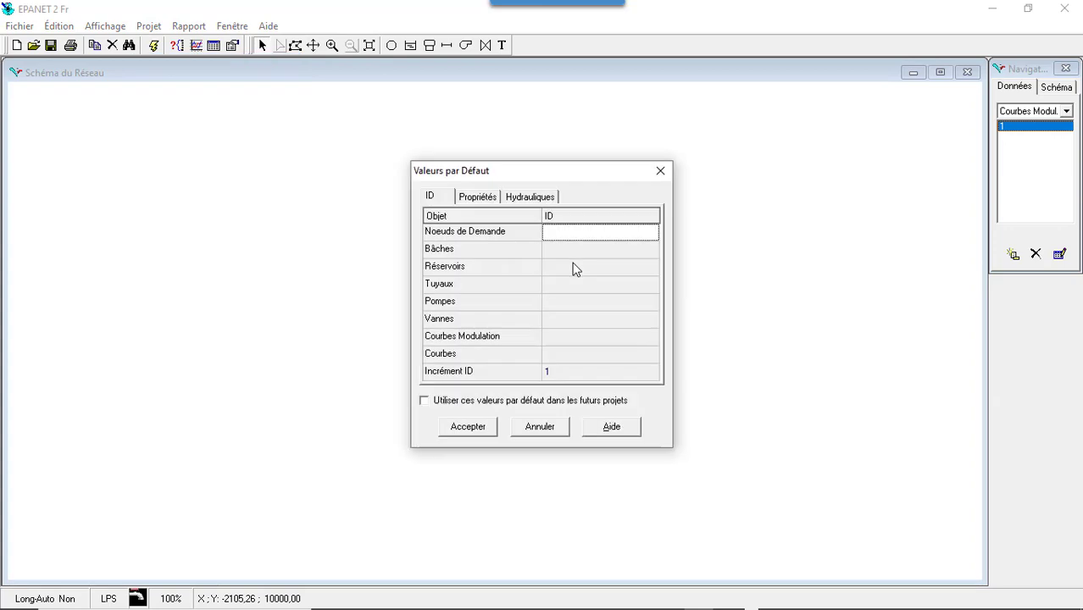
click(471, 198)
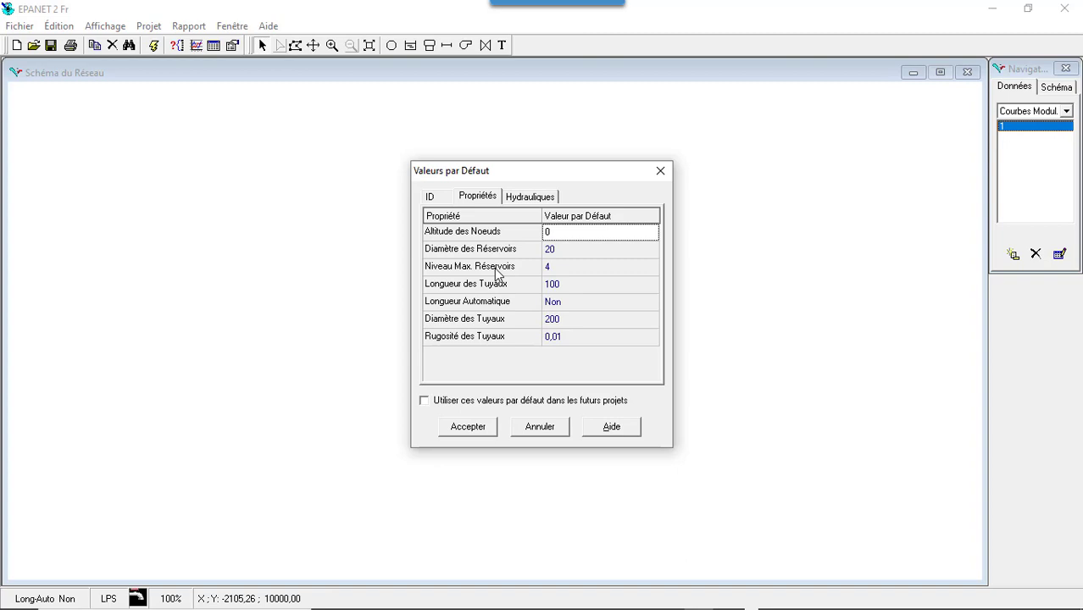
click(527, 199)
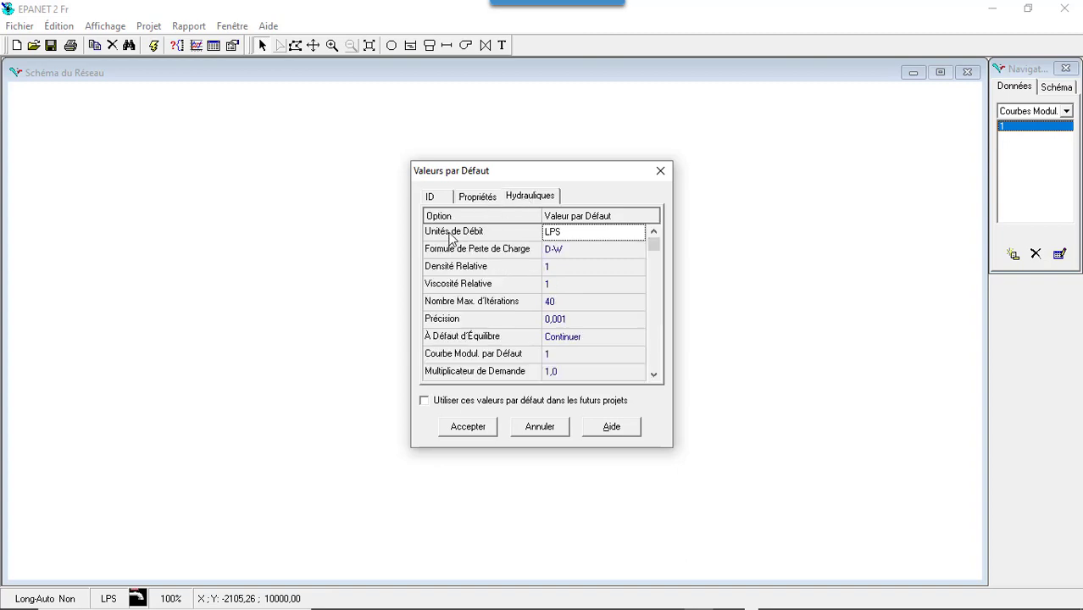
click(616, 243)
click(636, 232)
drag(638, 271, 637, 251)
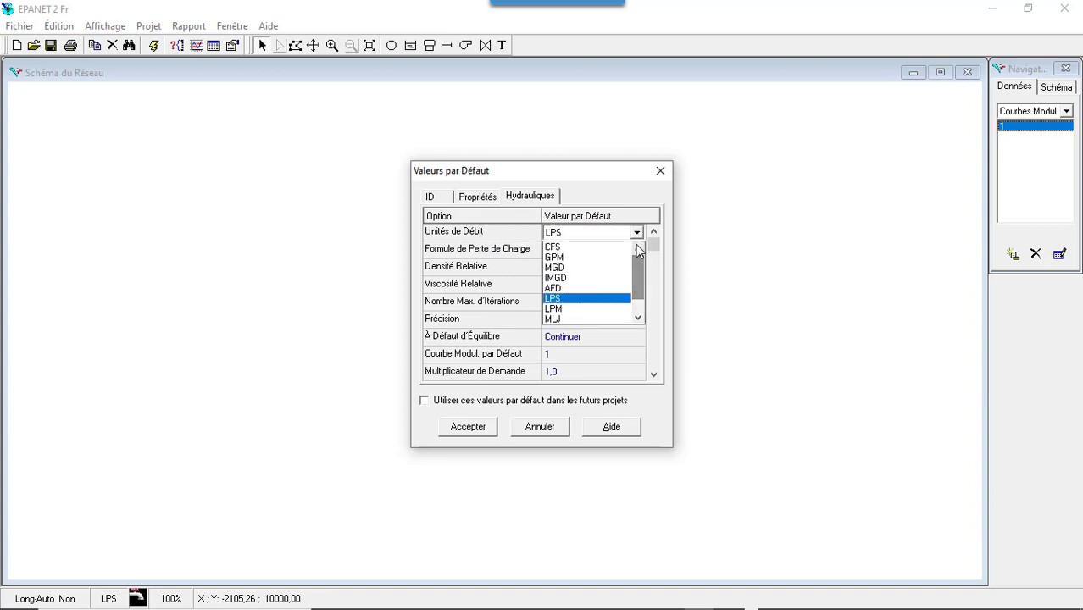
click(581, 304)
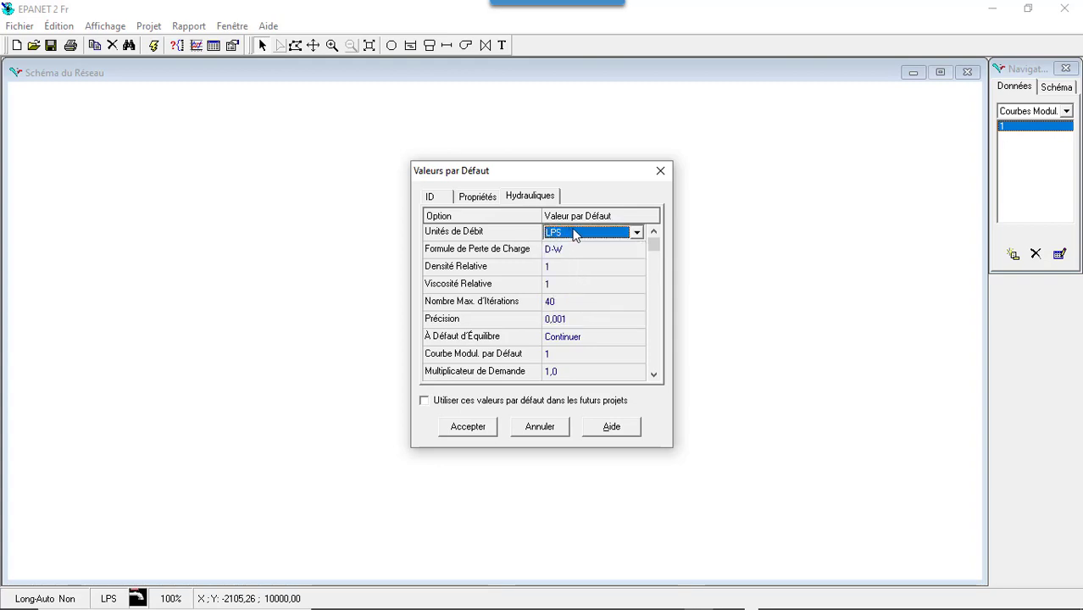
Choose D-W as the default head-loss formula and accept the defaults for use in future projects
click(587, 254)
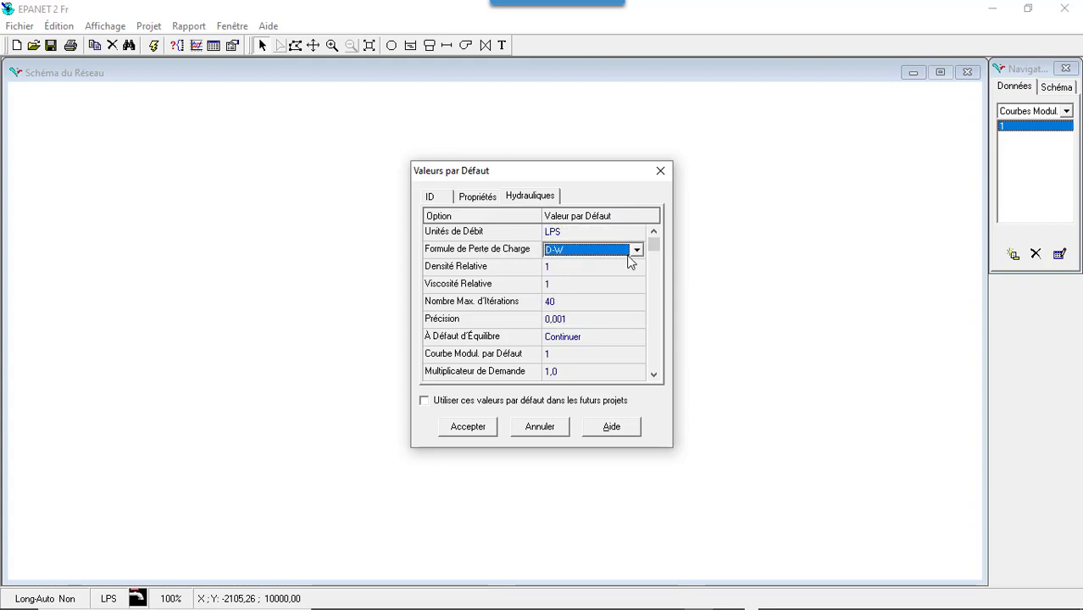
click(636, 250)
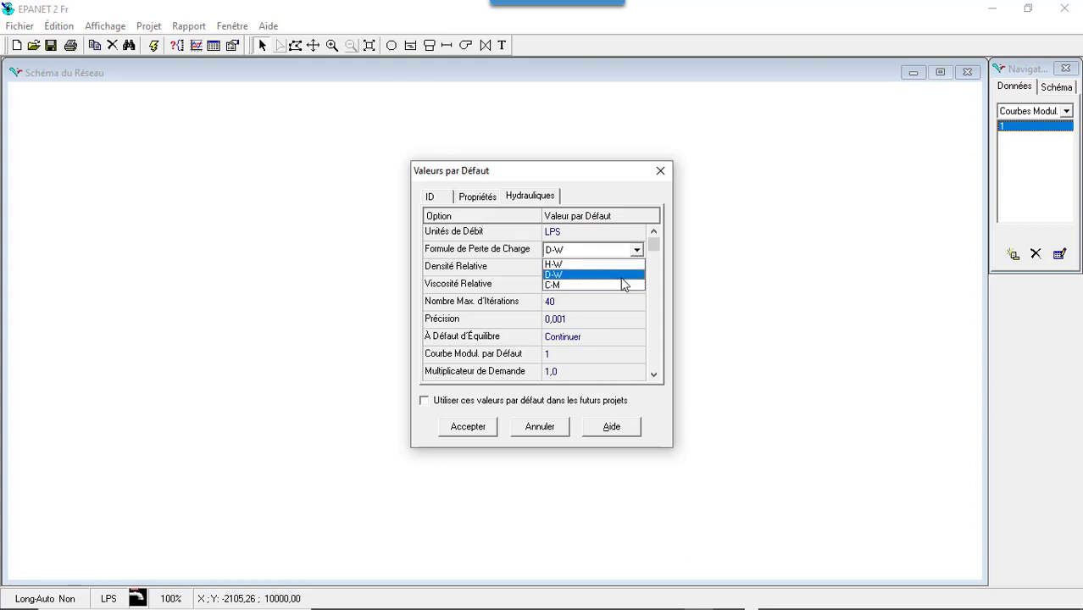
click(621, 275)
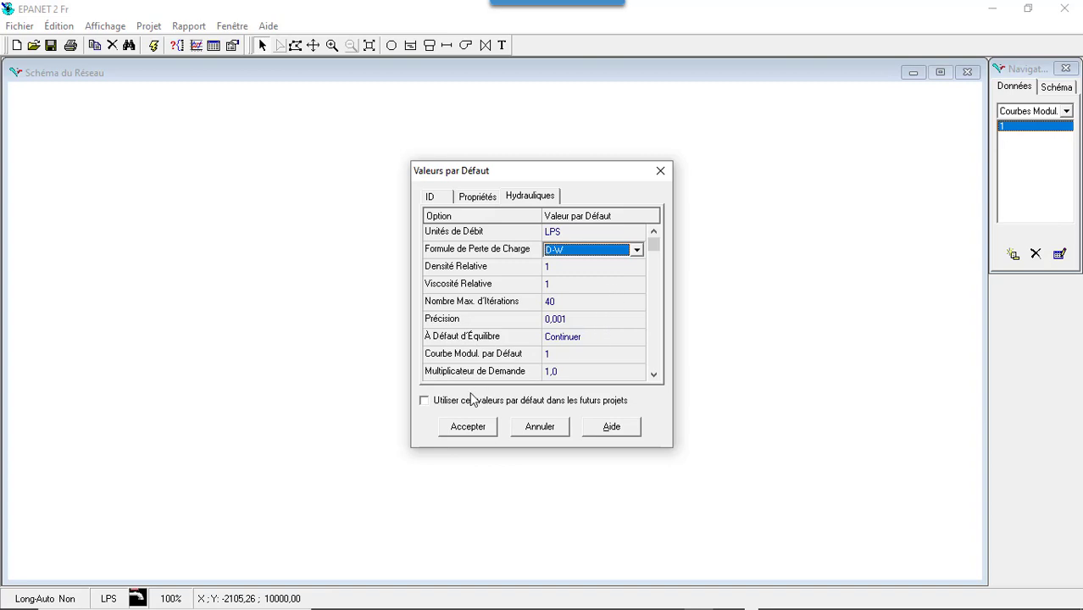
click(424, 402)
click(468, 426)
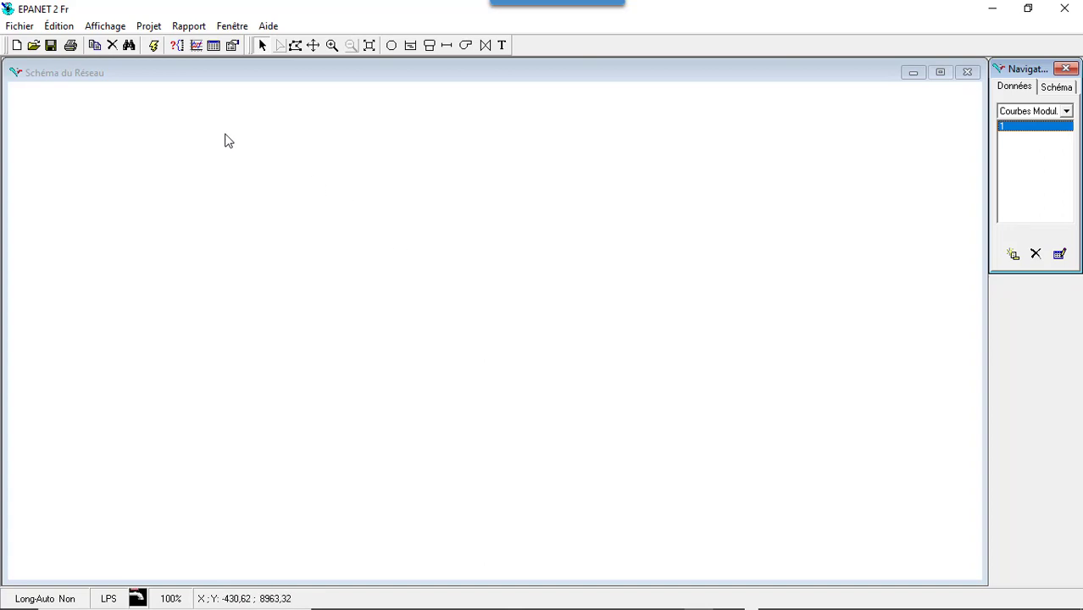
Place a reservoir (bâche) in the map's upper-left area and two demand nodes in a row to its right
click(411, 45)
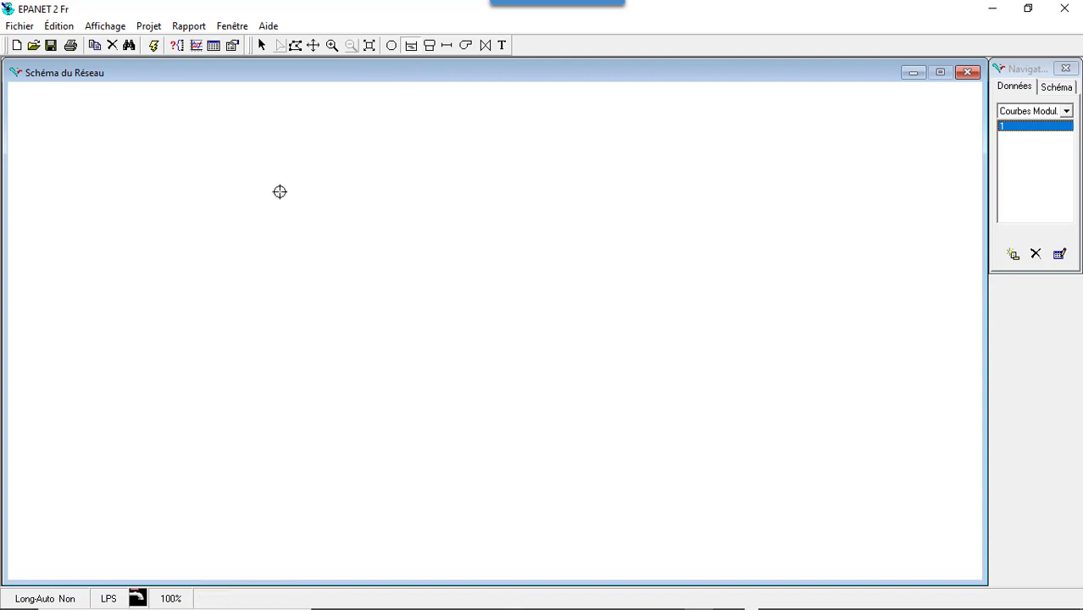
click(156, 241)
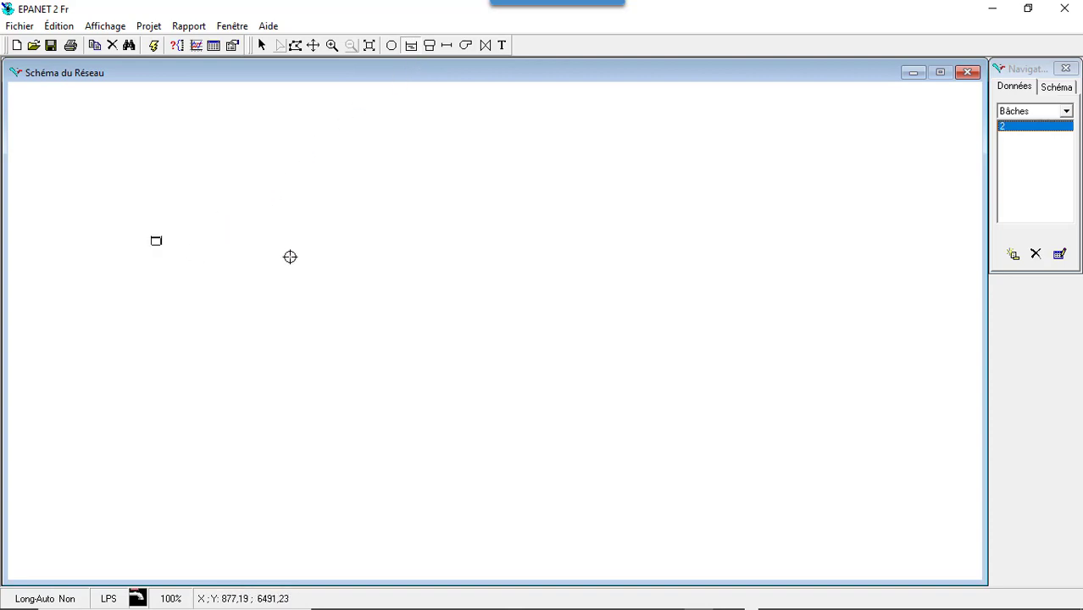
click(392, 46)
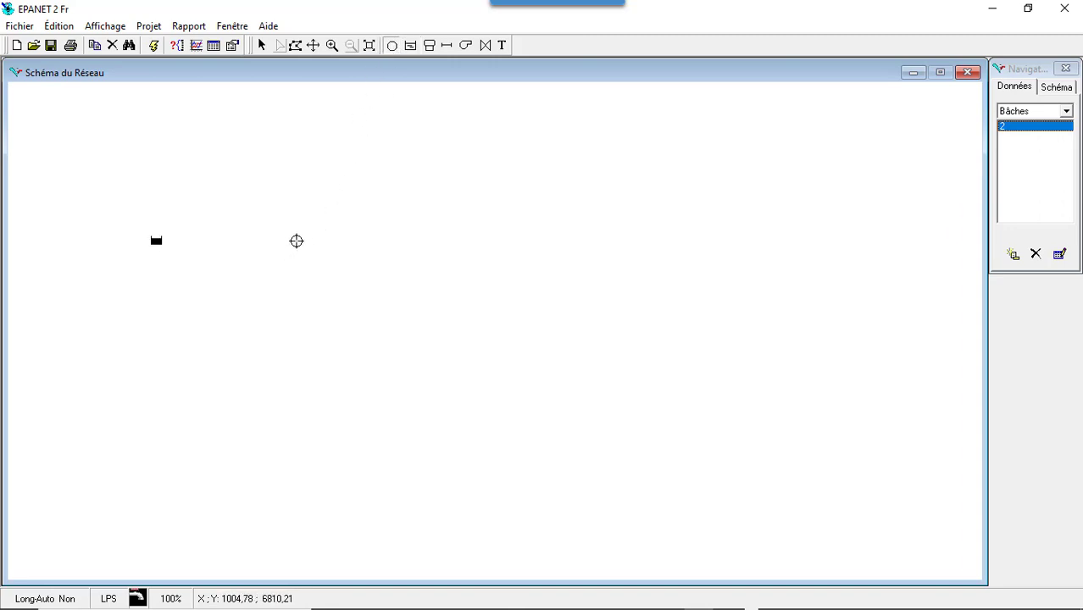
click(272, 245)
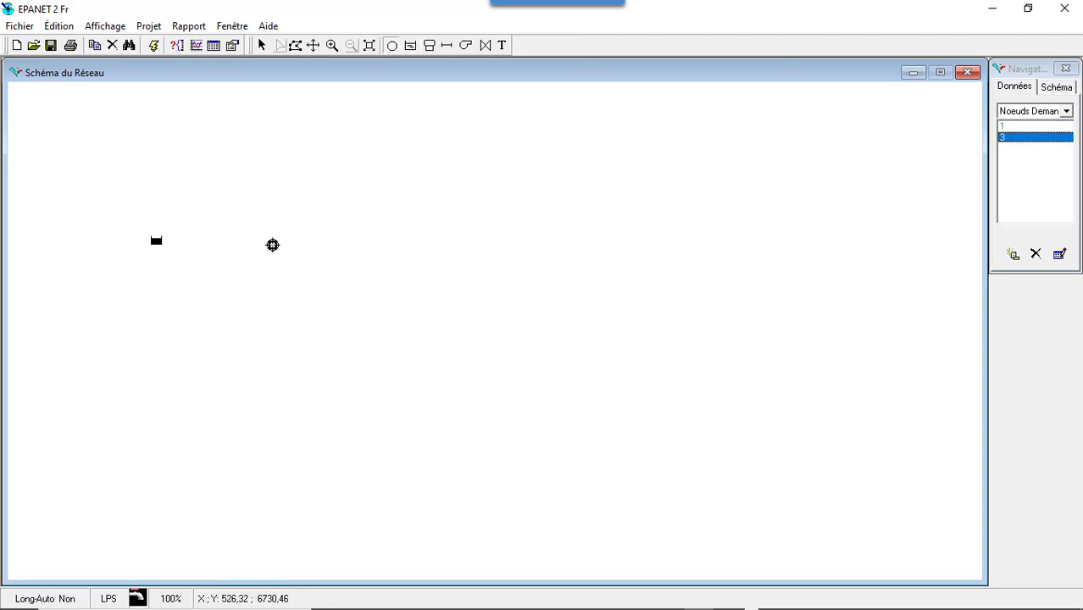
click(361, 245)
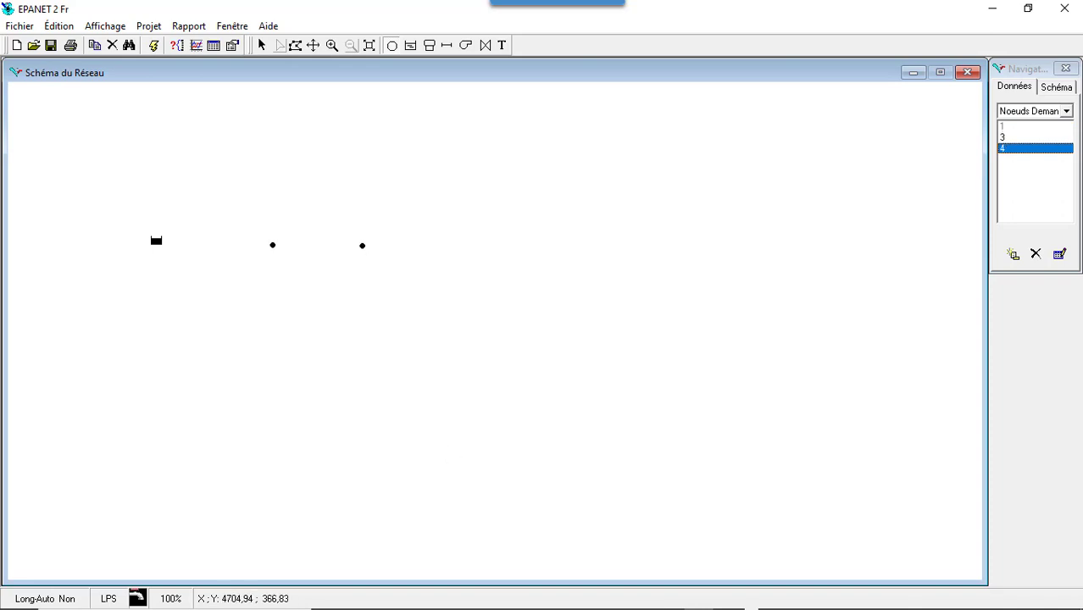
Following the network figure in Snagit Editor, place the four remaining demand nodes of the two-loop layout and a tank (réservoir) ending the upper row
click(728, 595)
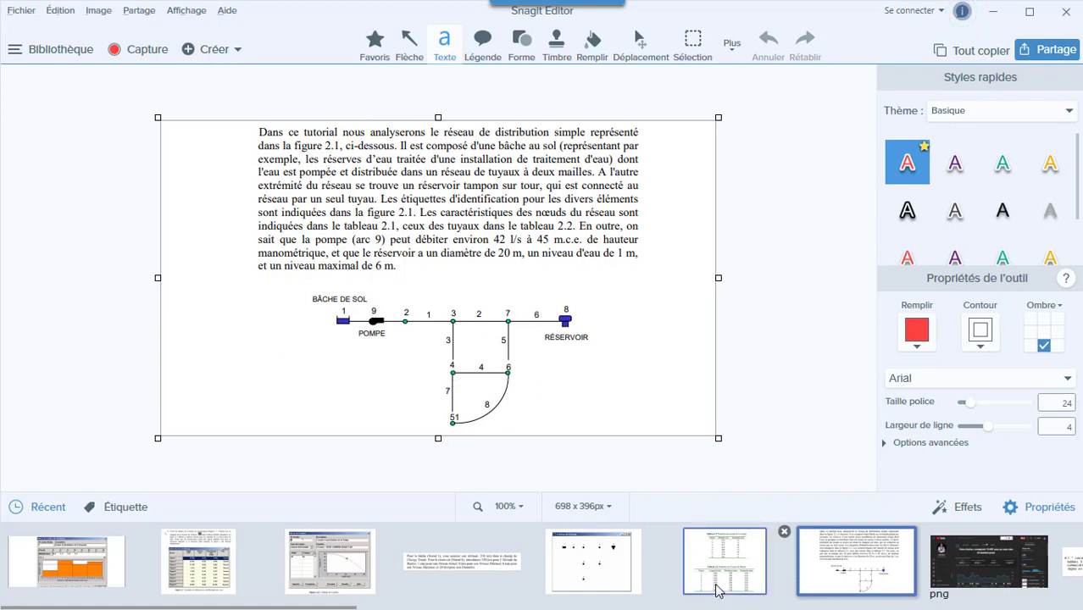
key(alt+Tab)
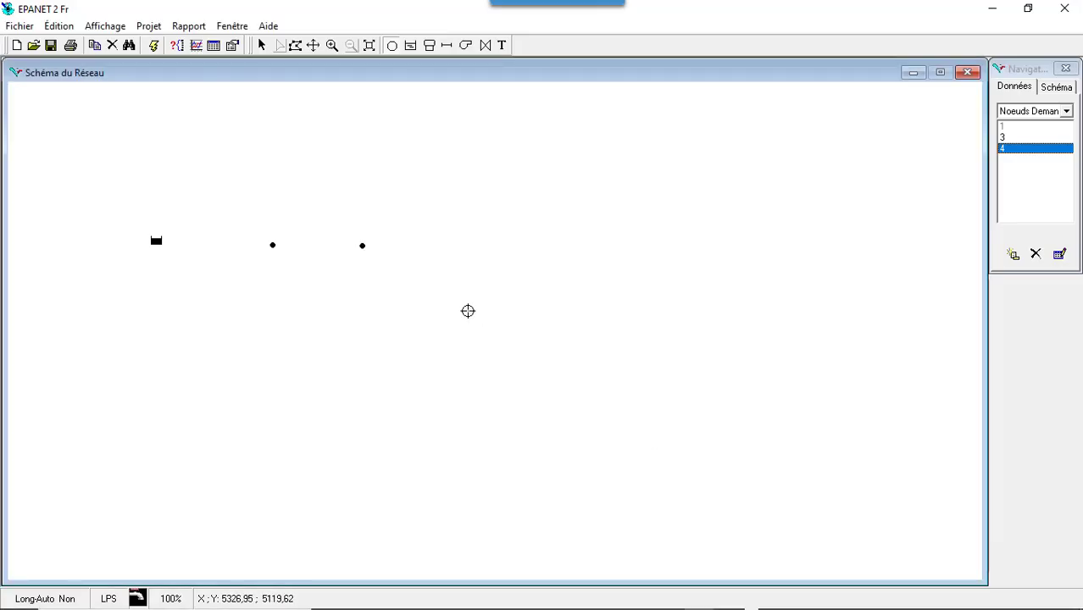
click(363, 319)
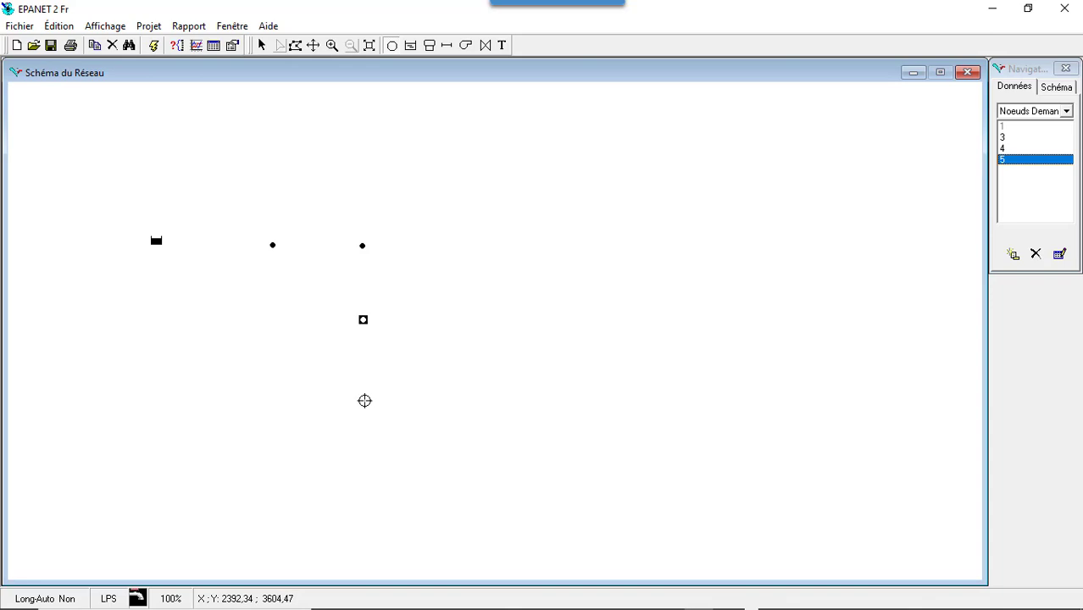
click(361, 404)
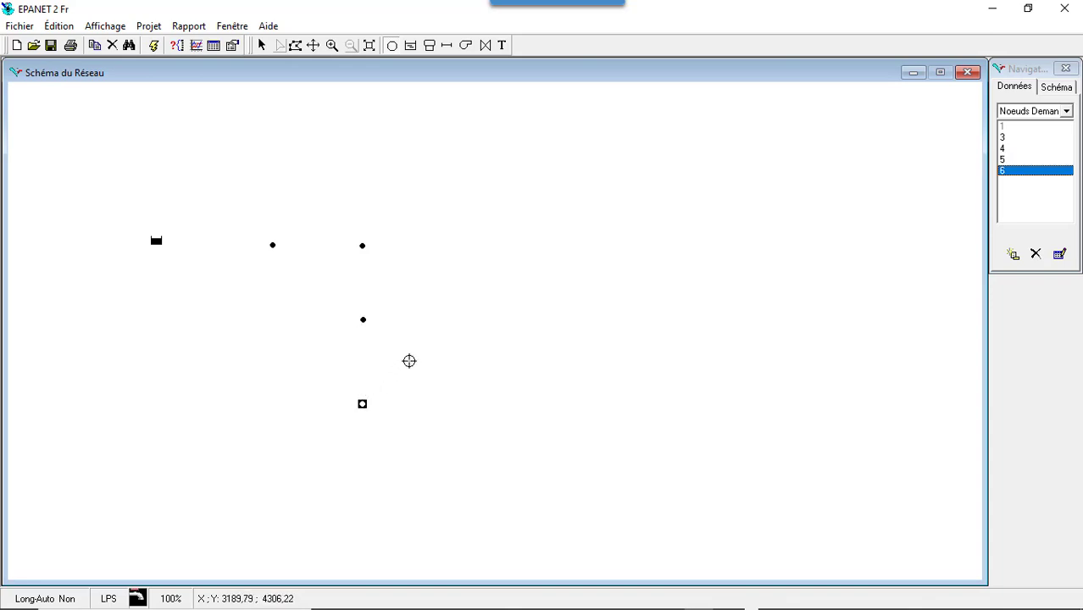
click(441, 323)
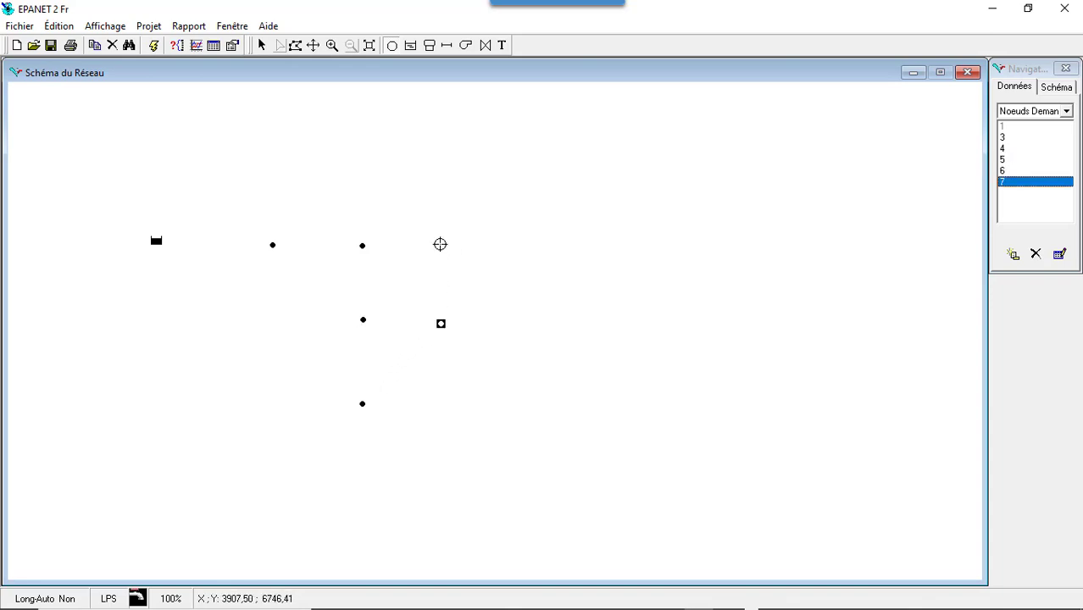
click(441, 243)
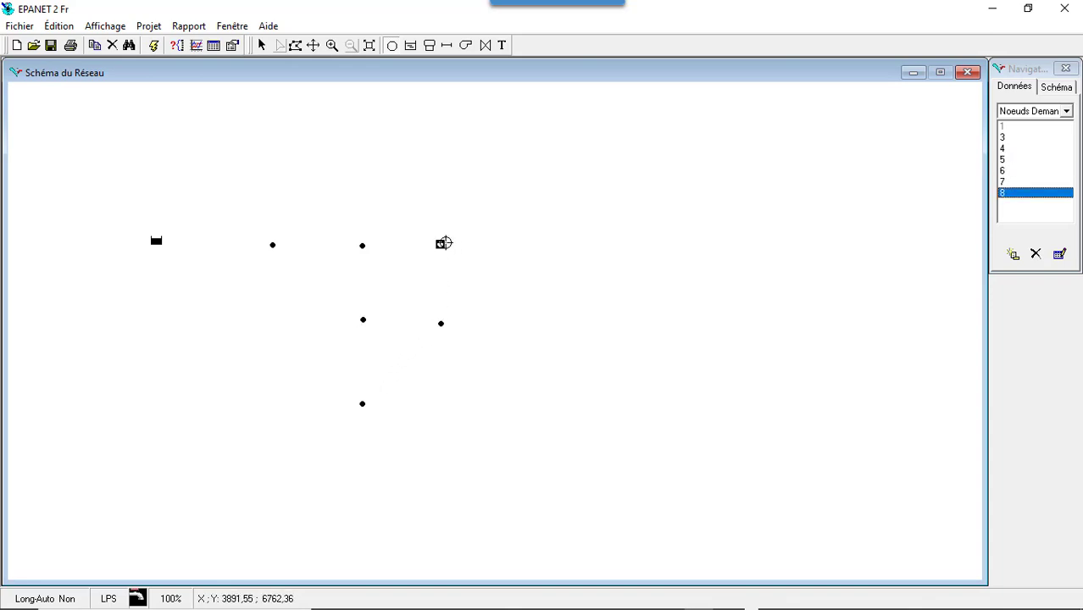
click(430, 46)
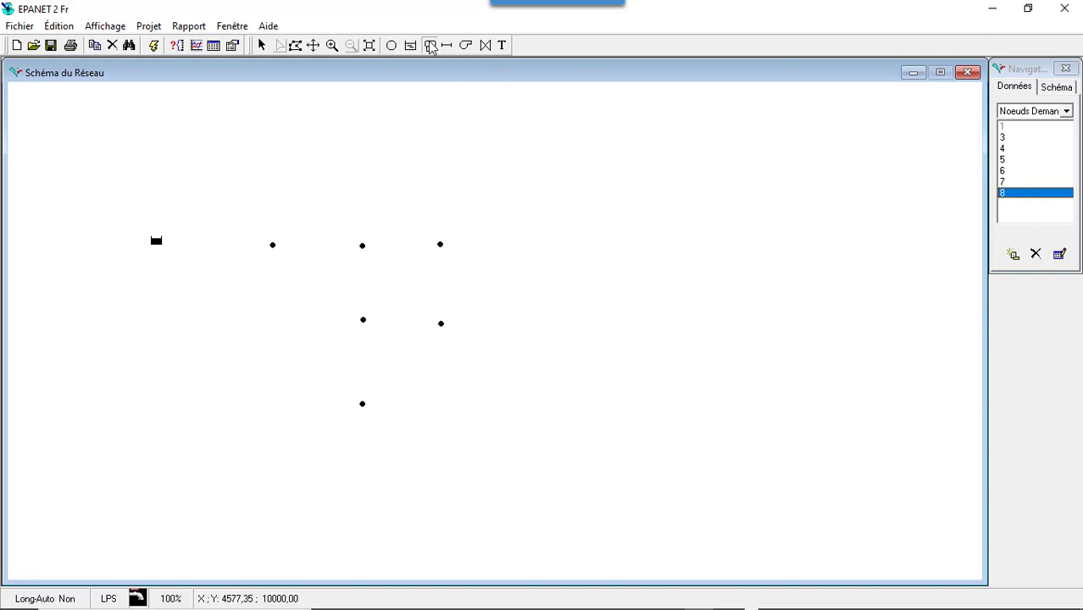
click(530, 242)
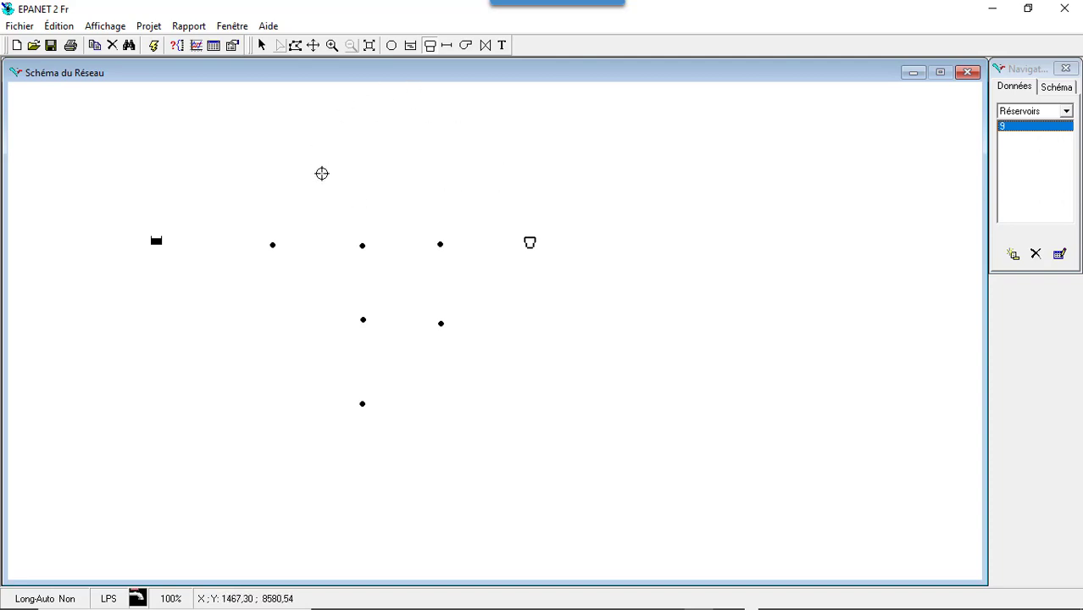
Set the map options to display node IDs and link IDs (Visualiser ID Noeuds and Visualiser ID Arcs)
right_click(213, 122)
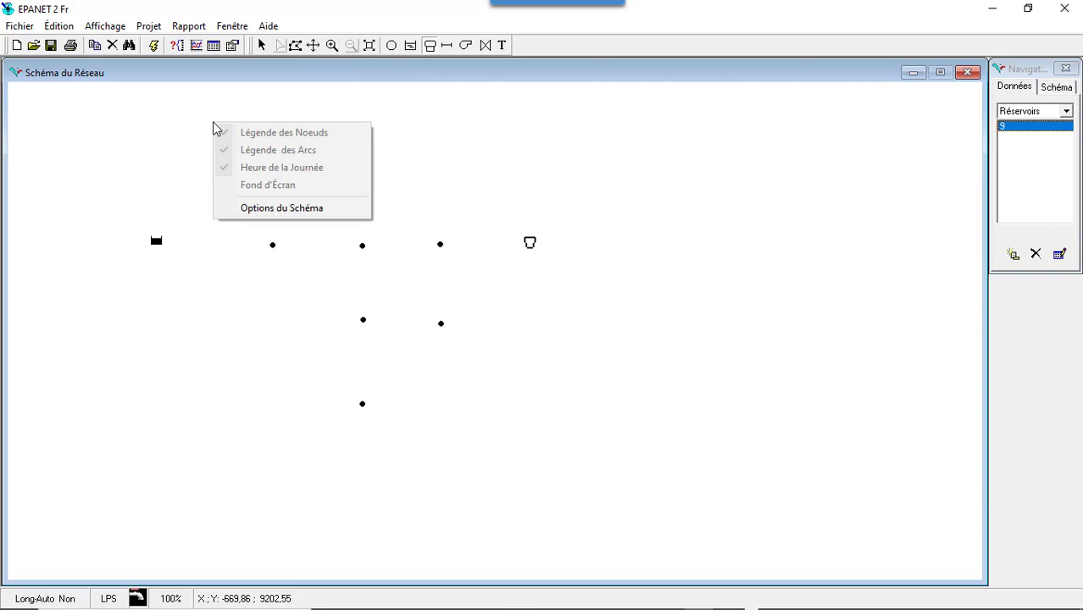
click(283, 209)
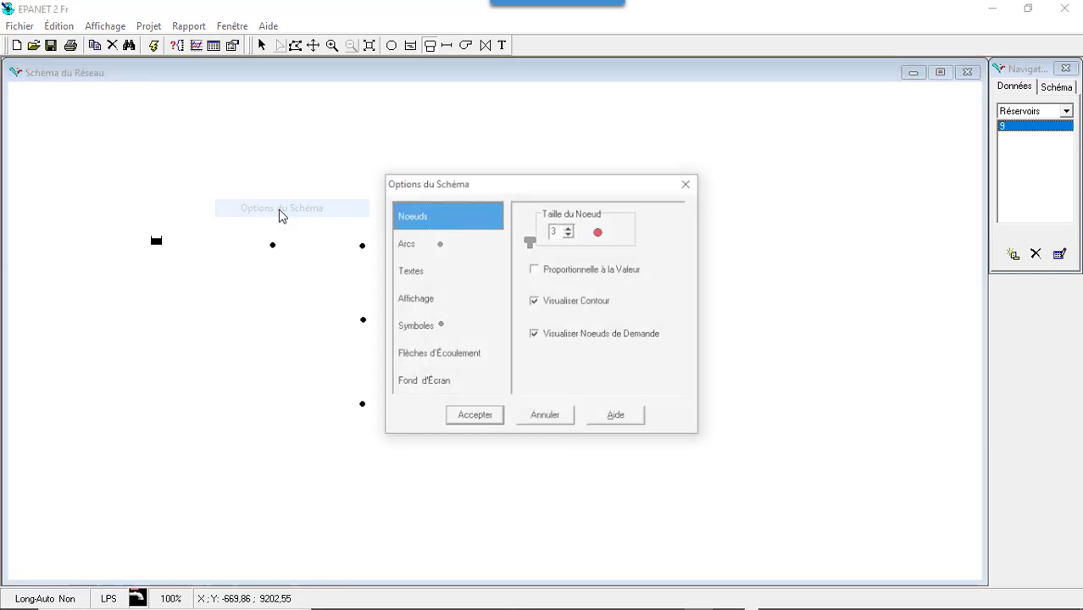
click(466, 246)
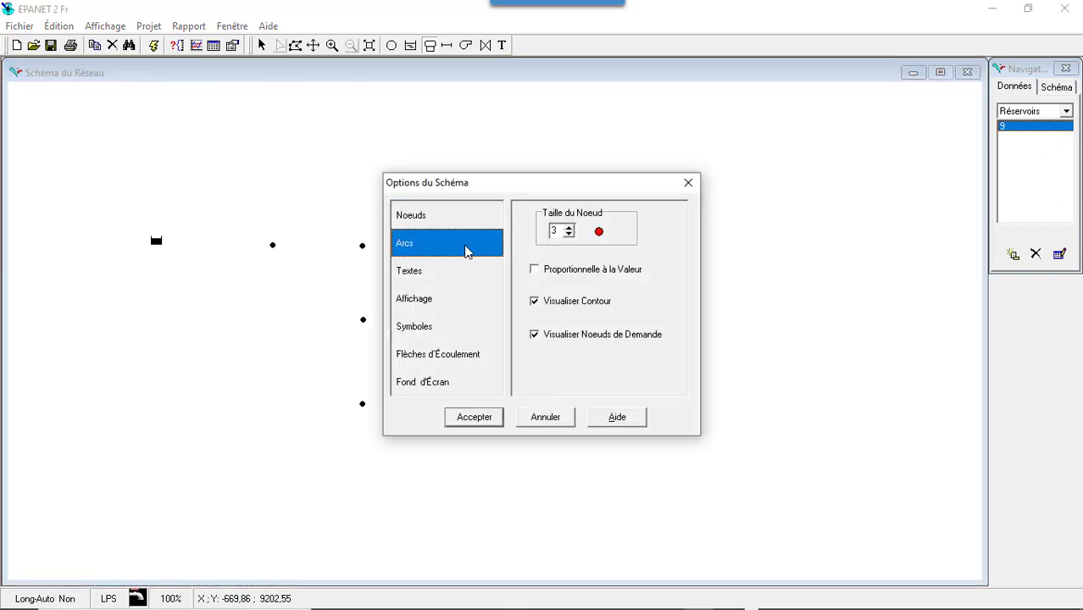
click(467, 275)
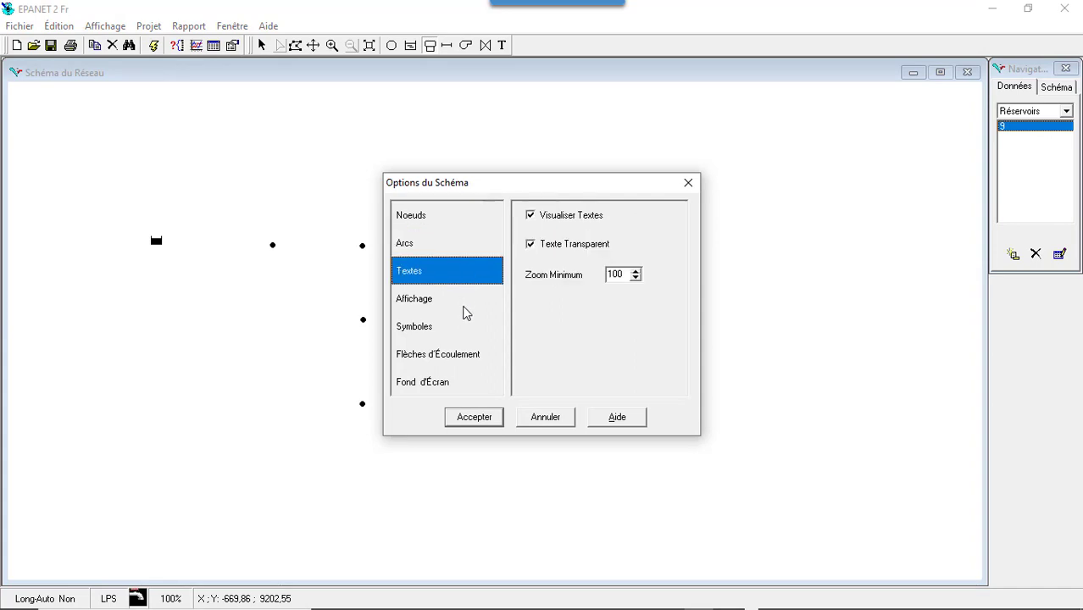
click(465, 301)
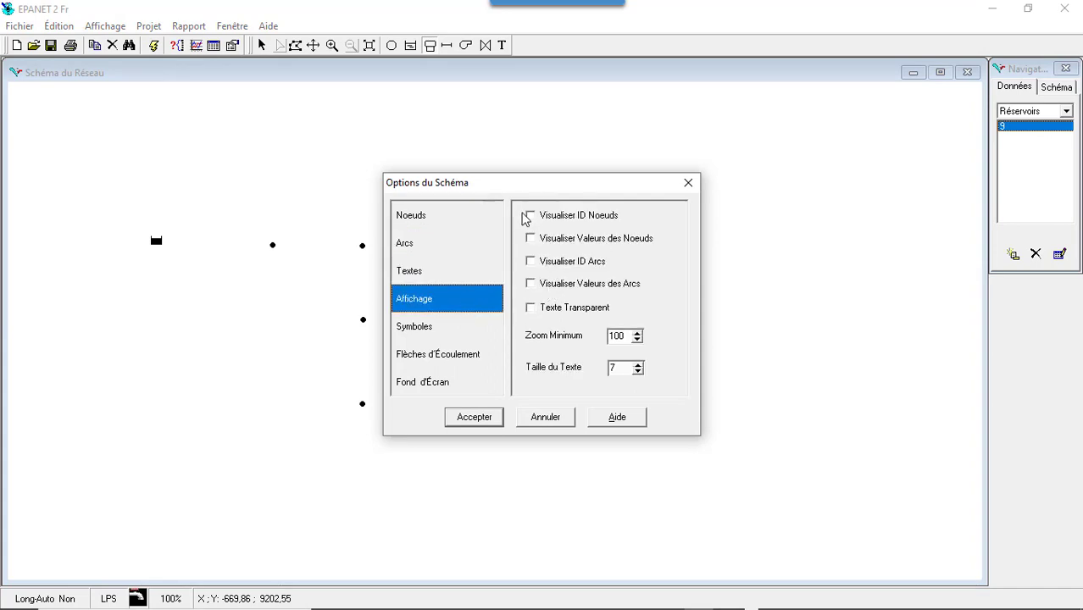
click(531, 217)
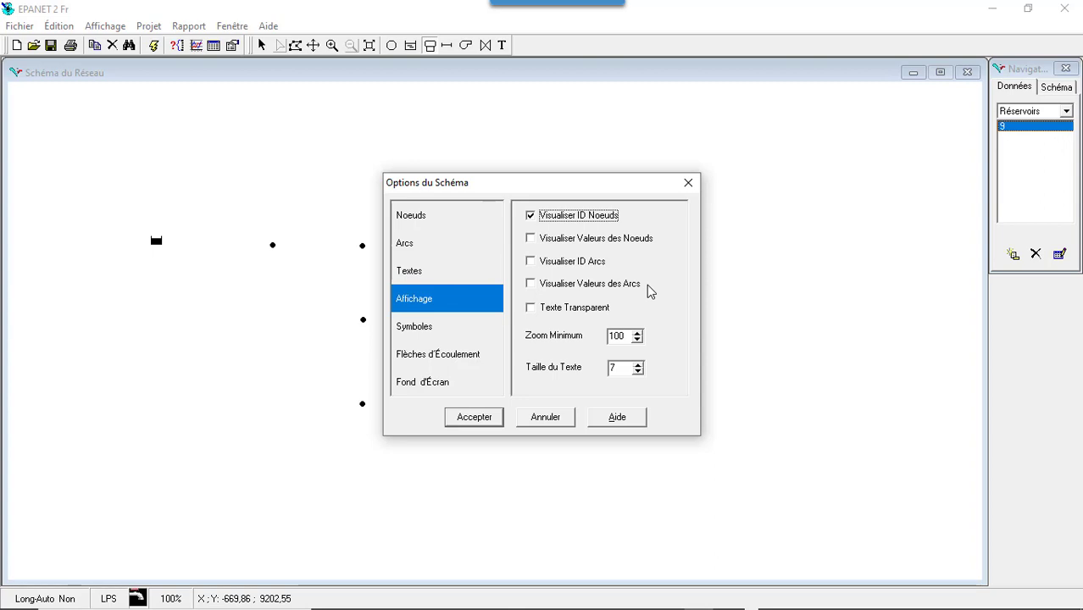
click(531, 261)
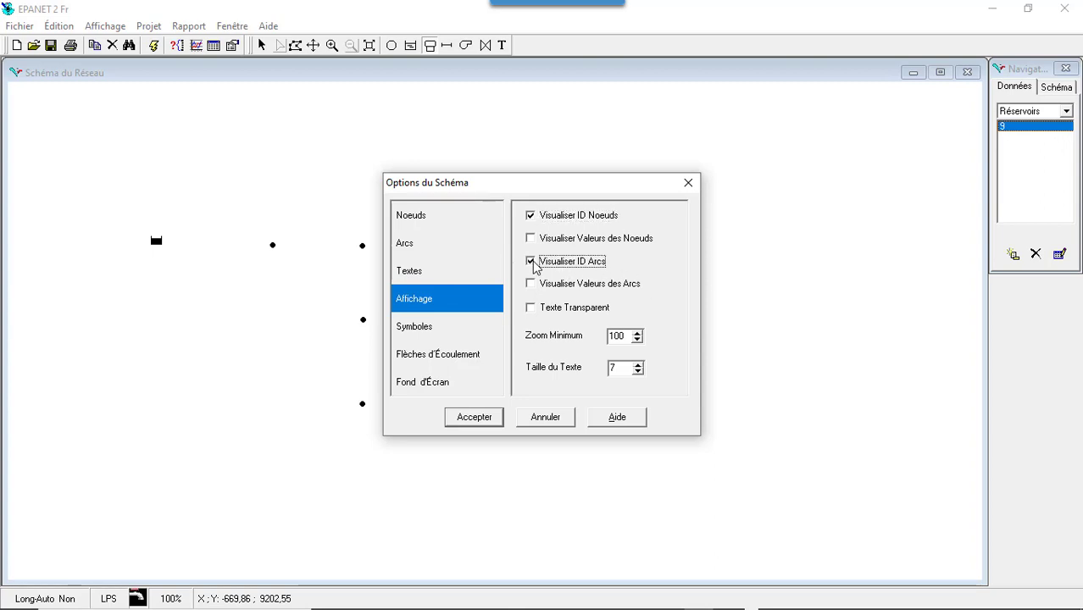
click(484, 425)
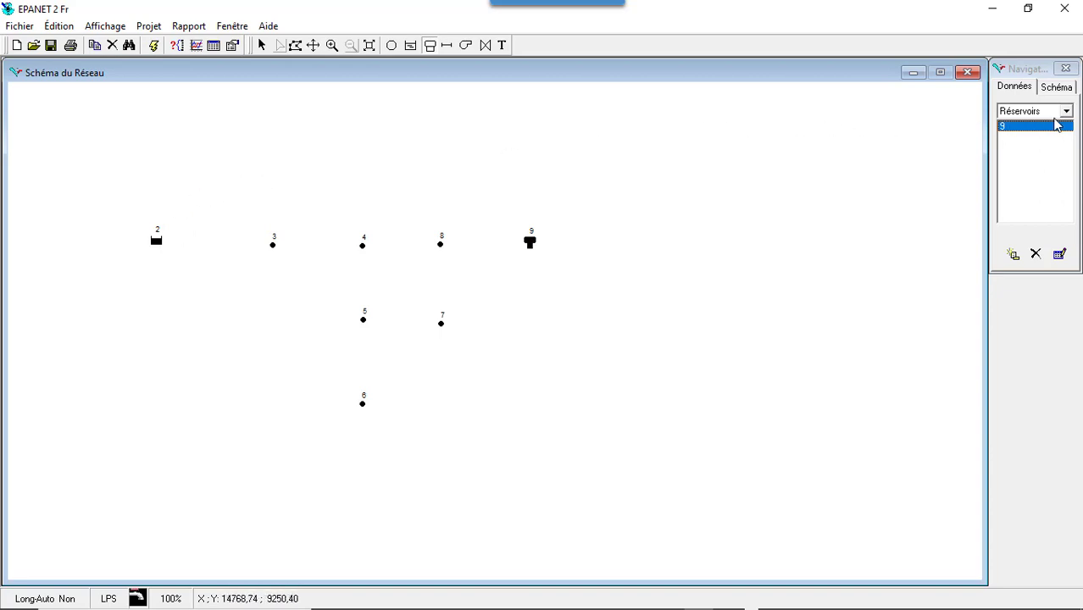
Go through the list of demand nodes one by one to check which map node each ID refers to
click(1066, 112)
click(1054, 126)
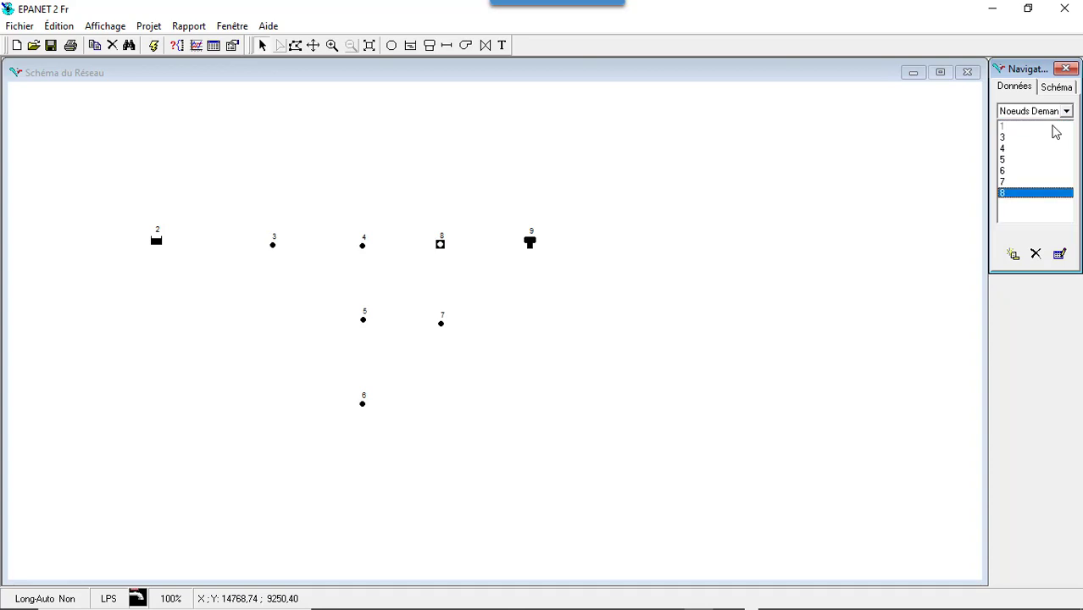
click(1002, 127)
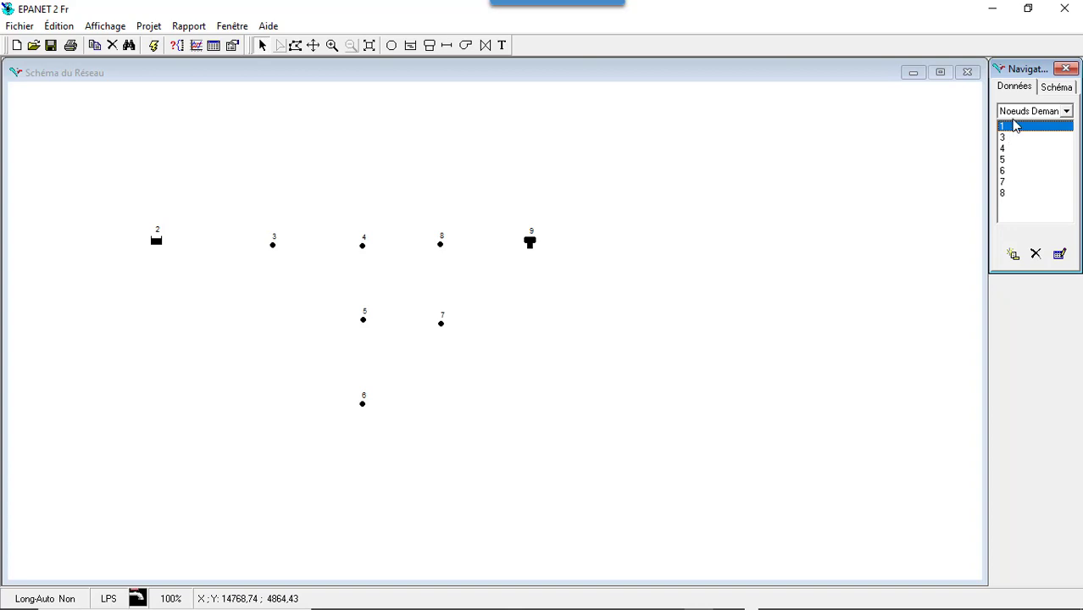
click(1016, 136)
click(1017, 147)
click(1016, 159)
click(1017, 171)
click(1020, 182)
click(1021, 193)
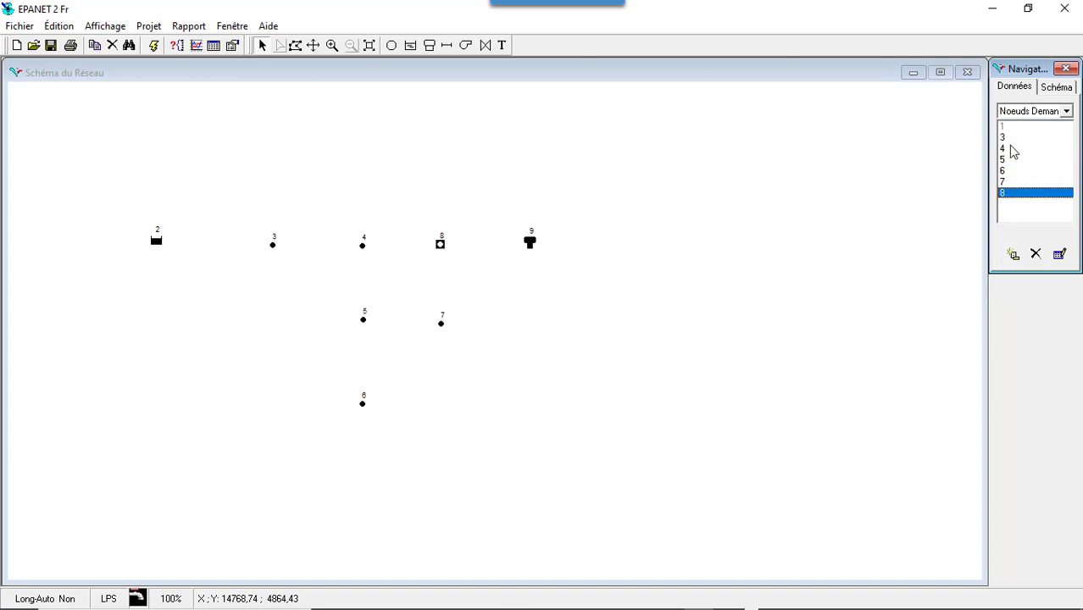
click(1010, 128)
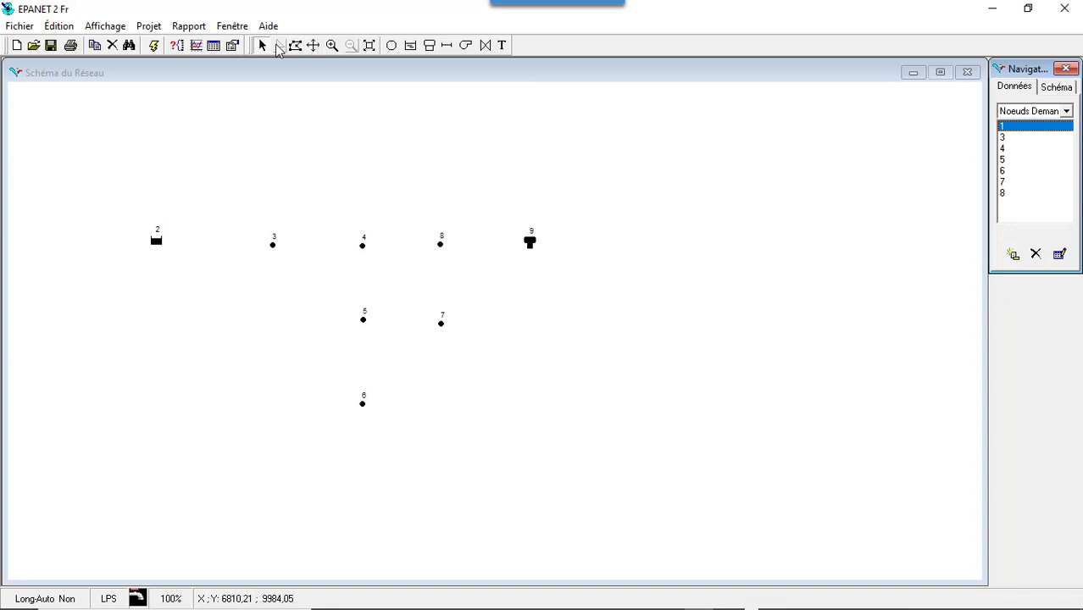
Draw pipes from node 3 to node 4 and from node 4 to node 8, following the figure in Snagit Editor
click(446, 46)
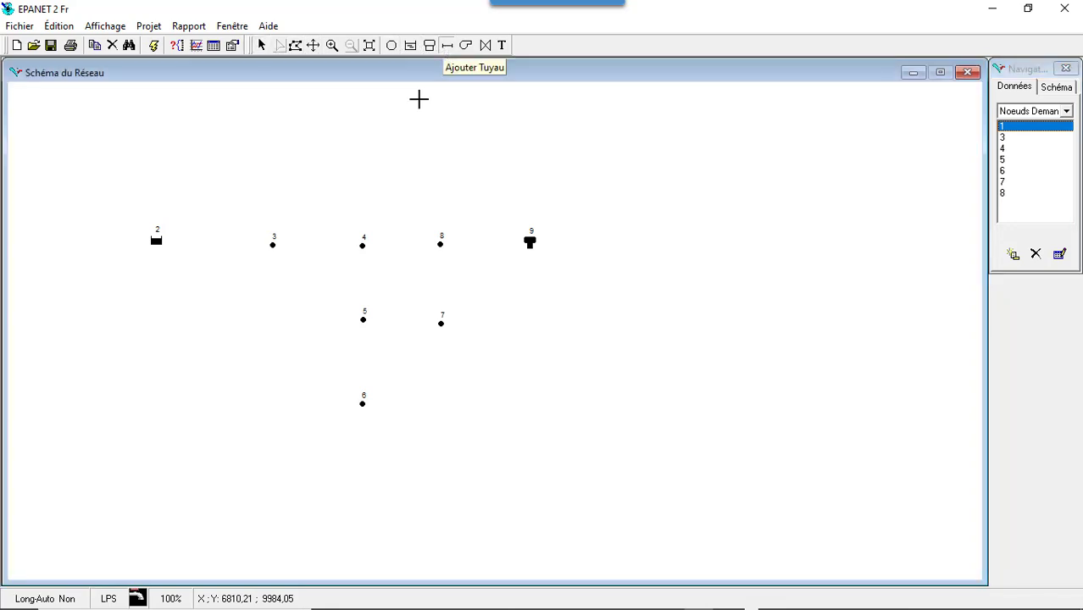
click(284, 244)
click(364, 245)
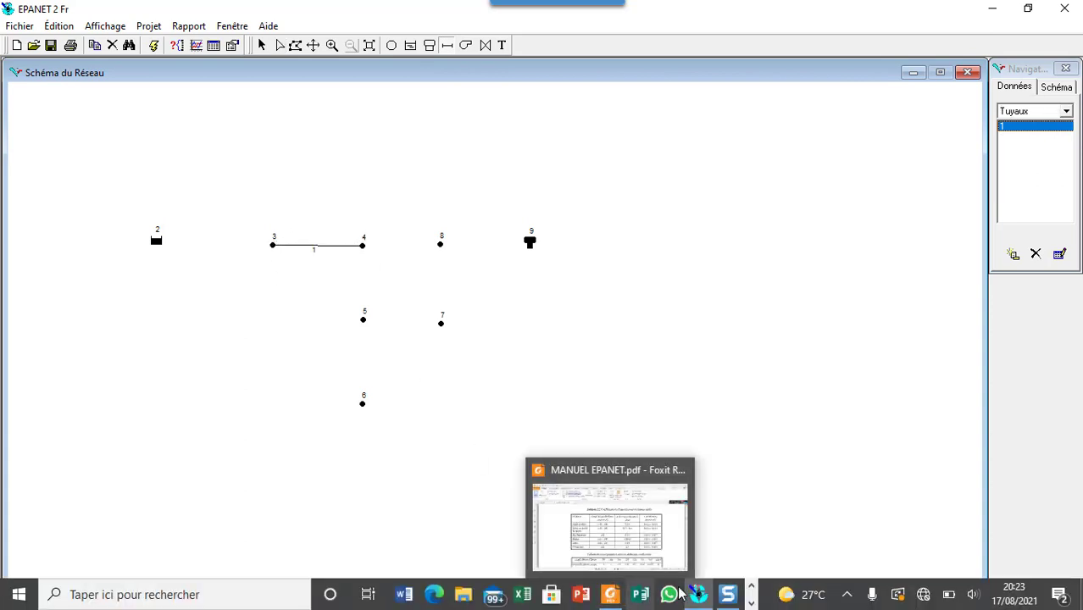
click(728, 594)
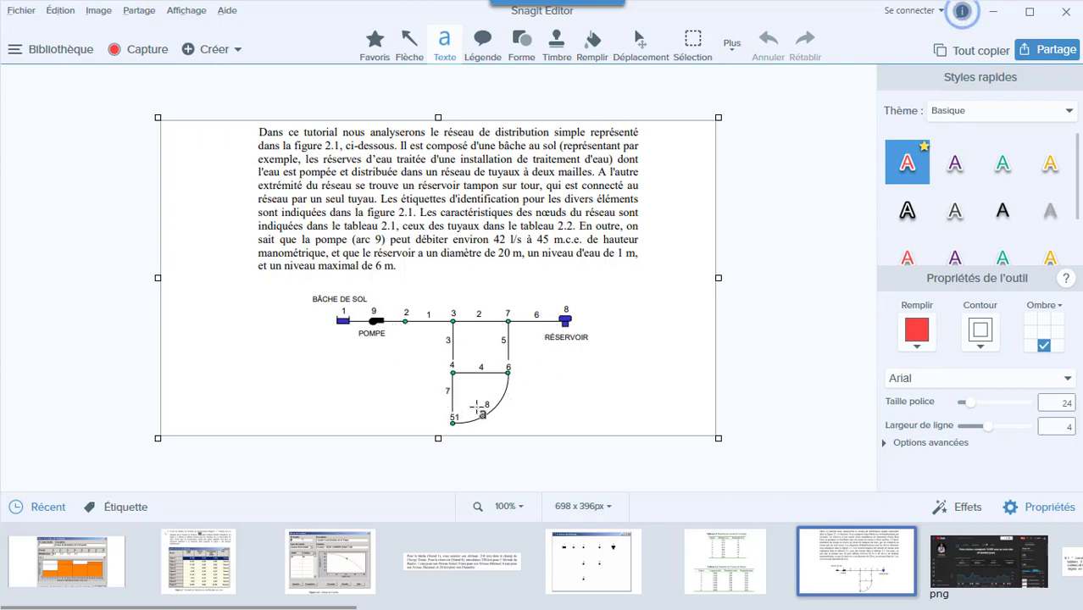
click(993, 12)
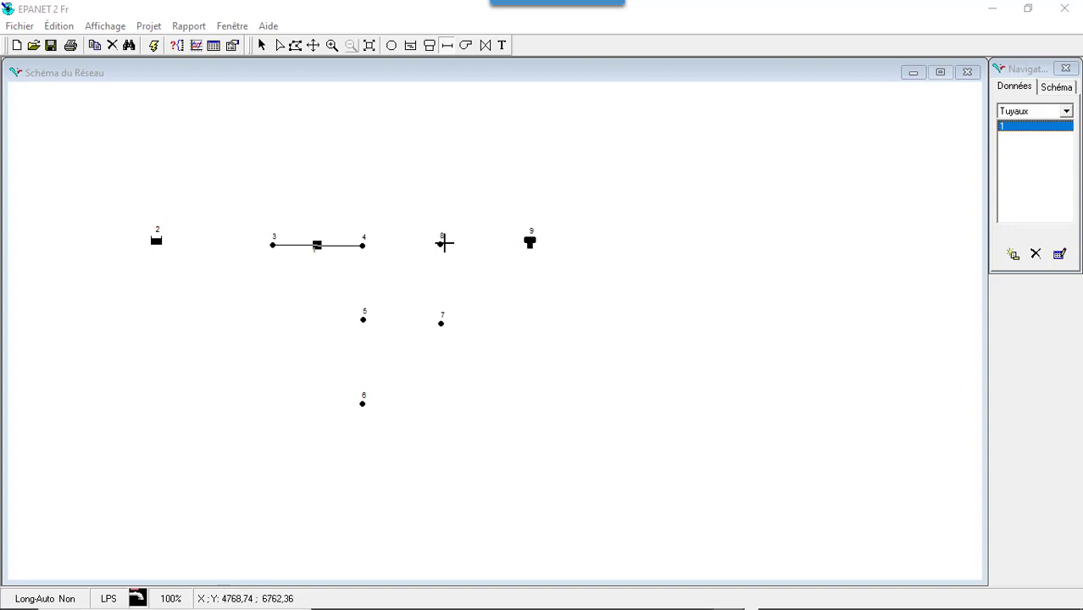
click(362, 246)
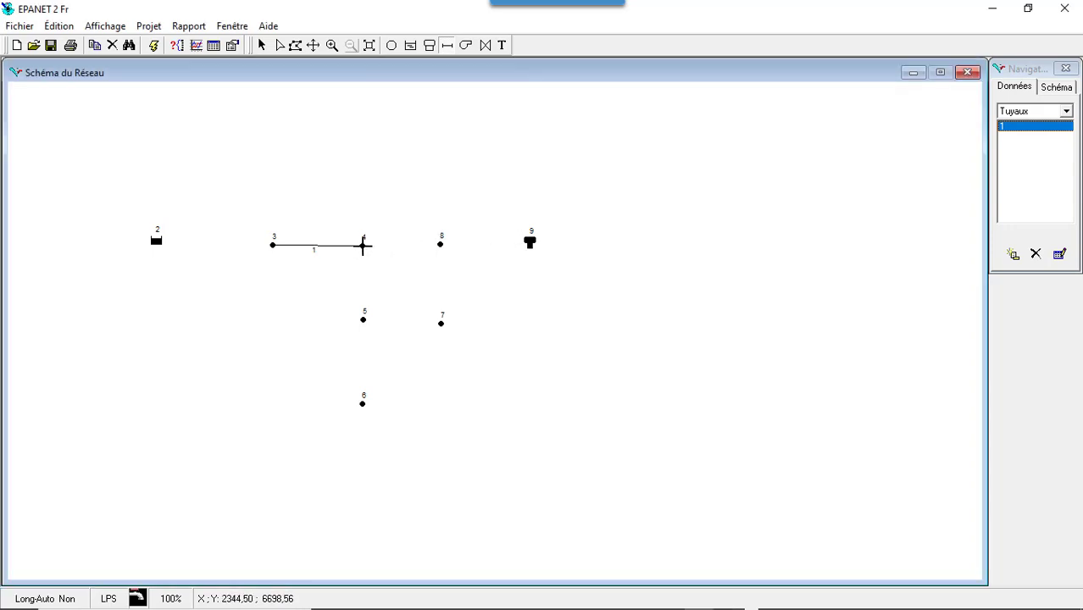
click(440, 243)
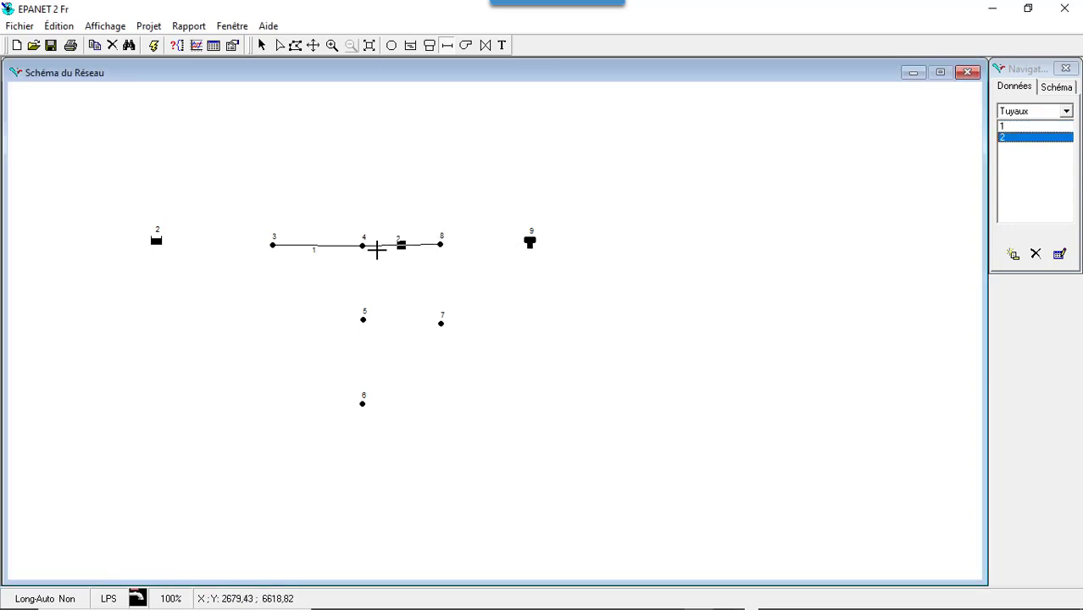
Draw the pipes linking nodes 4, 5, 7 and 8 in sequence, and continue from node 8 to tank 9
click(362, 245)
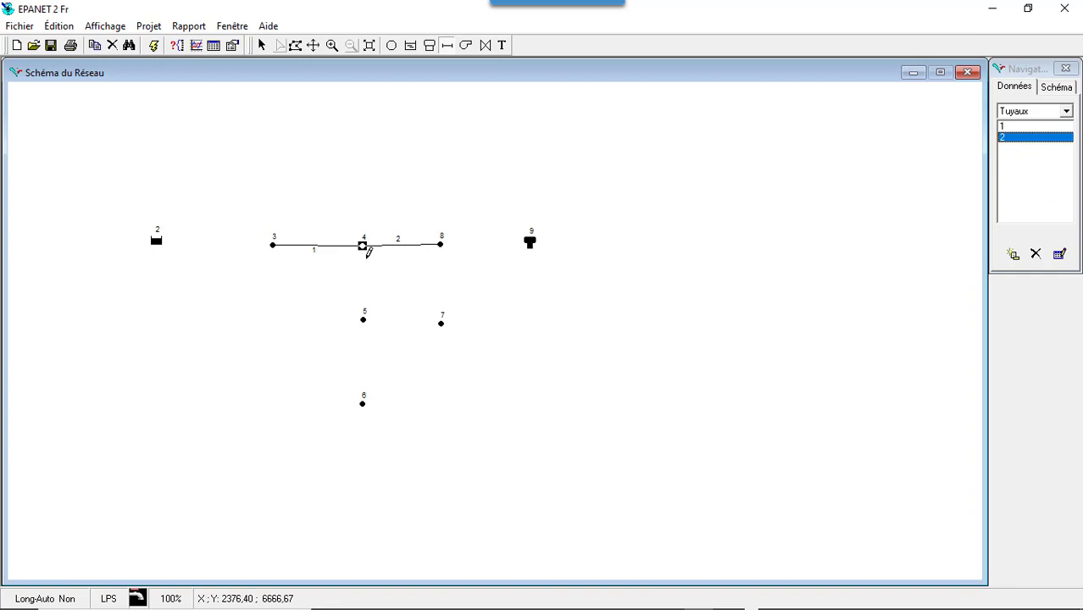
click(364, 317)
click(364, 319)
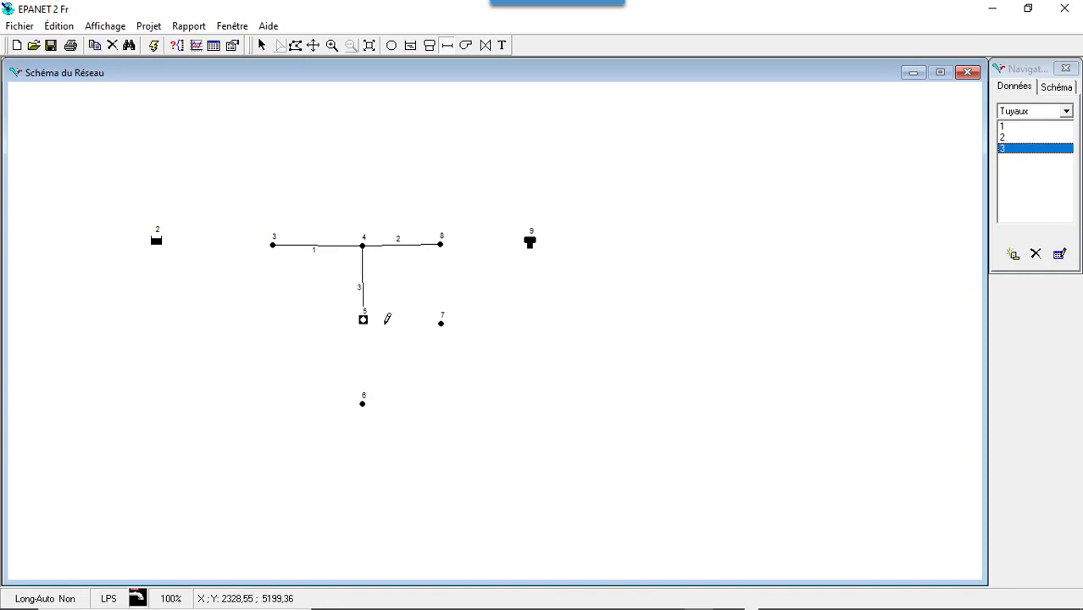
click(440, 322)
click(441, 323)
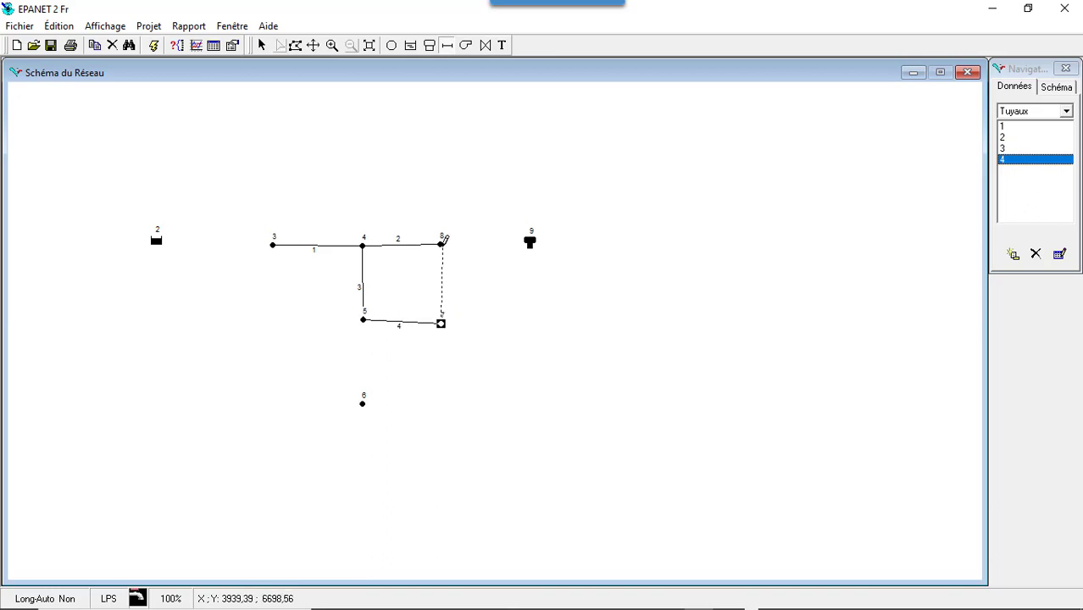
click(441, 244)
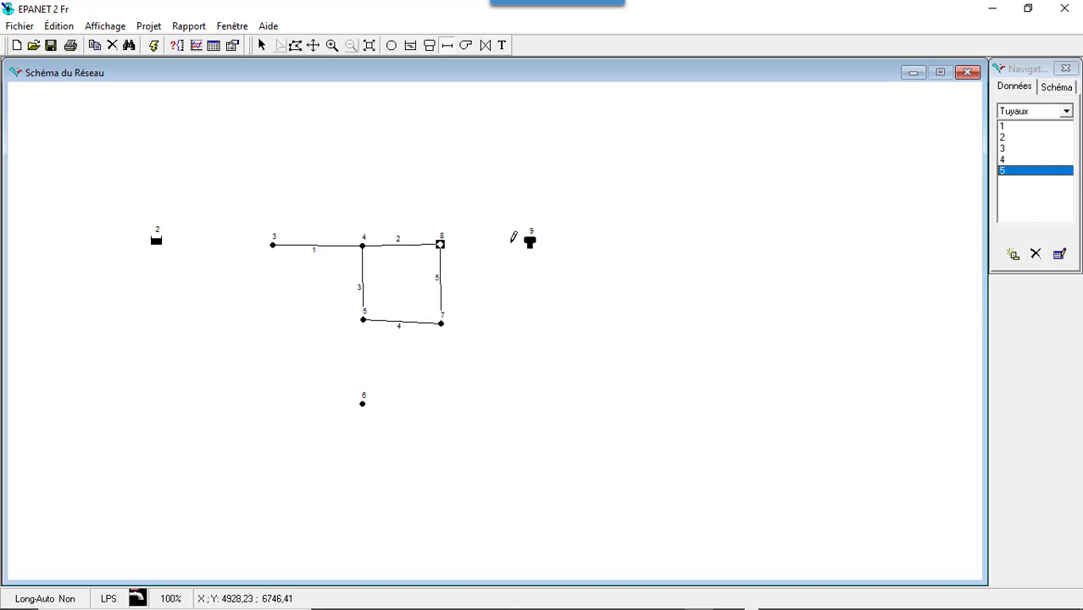
click(529, 241)
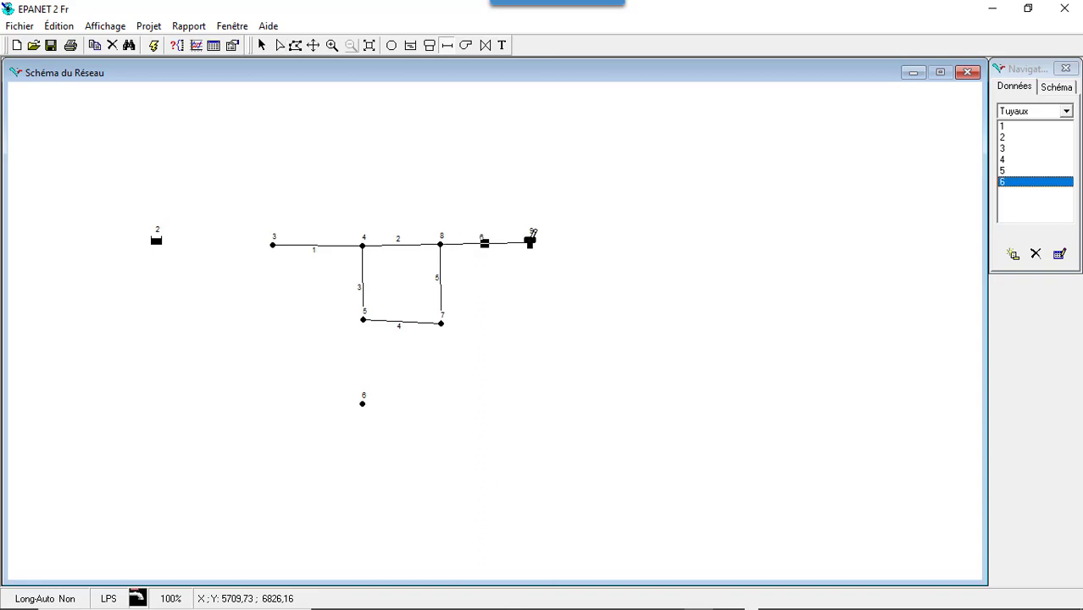
Draw a straight pipe from node 5 to node 6 and a curved pipe from node 7 to node 6
click(364, 319)
click(364, 401)
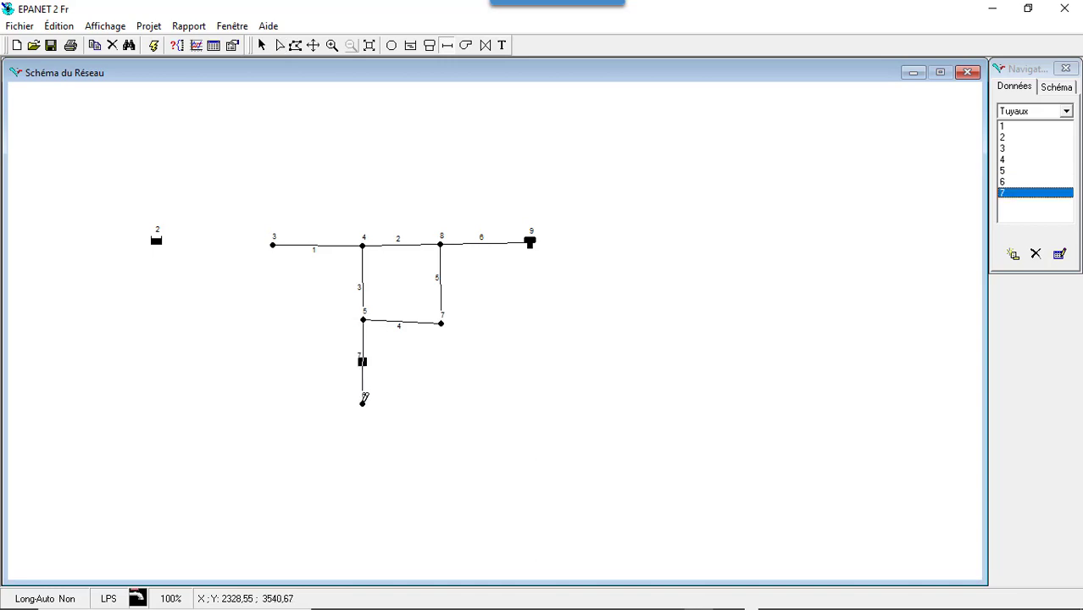
click(441, 324)
click(363, 402)
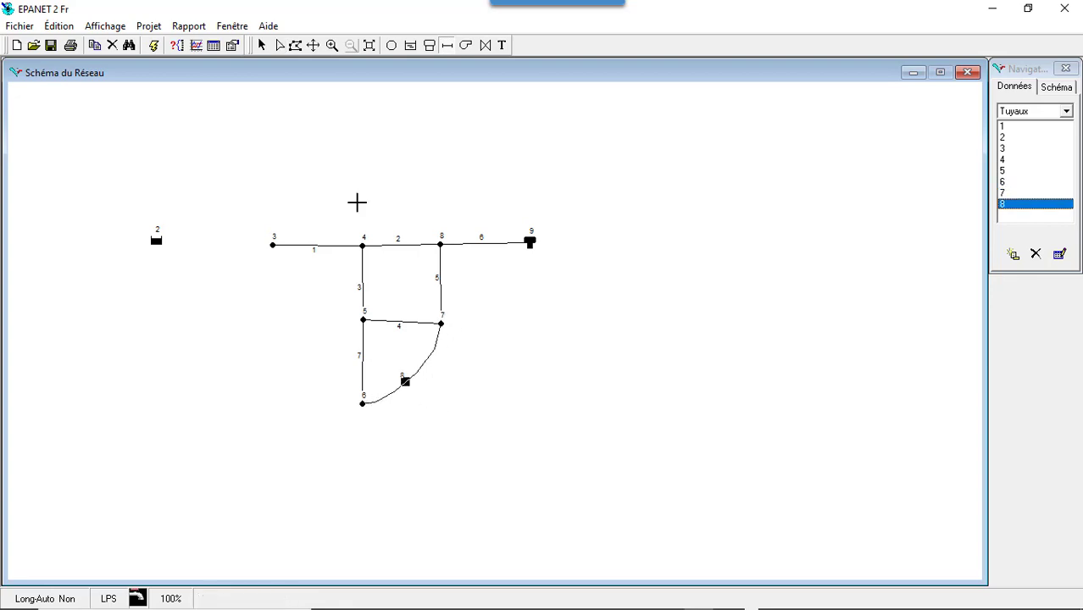
Move node 7 slightly up so that it lines up horizontally with node 5
click(262, 45)
click(440, 322)
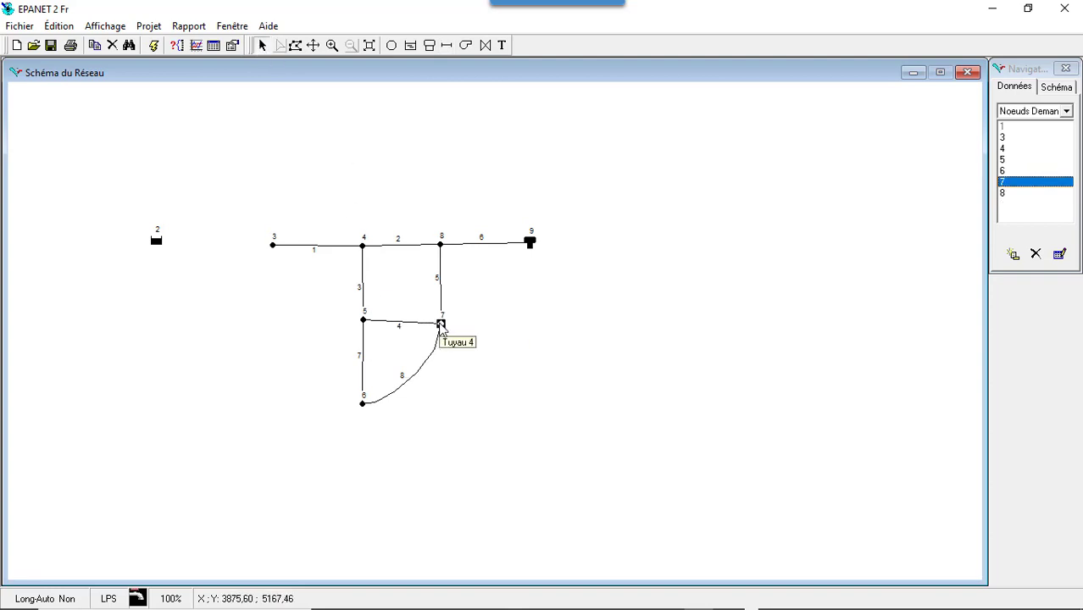
drag(442, 324, 441, 322)
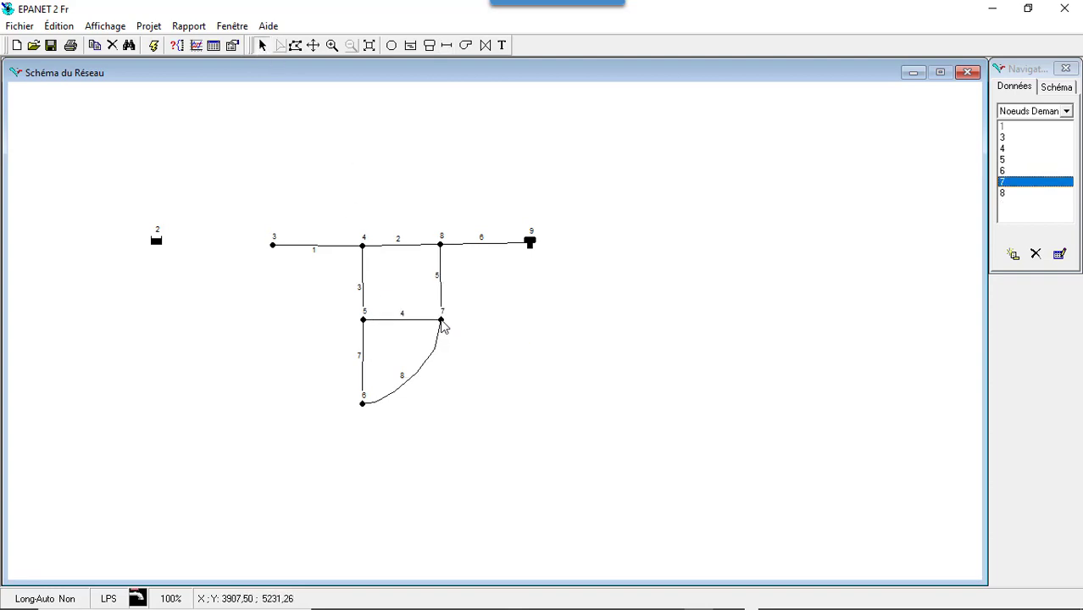
Nudge node 4, node 8 and tank 9 so that they line up horizontally with node 3
click(363, 247)
drag(365, 248, 367, 252)
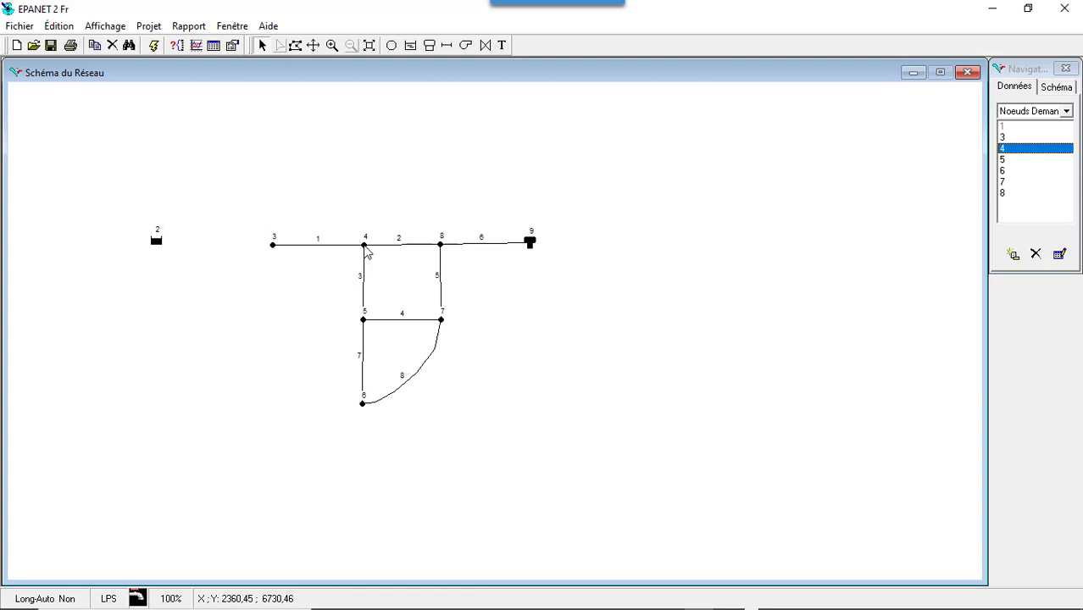
click(440, 244)
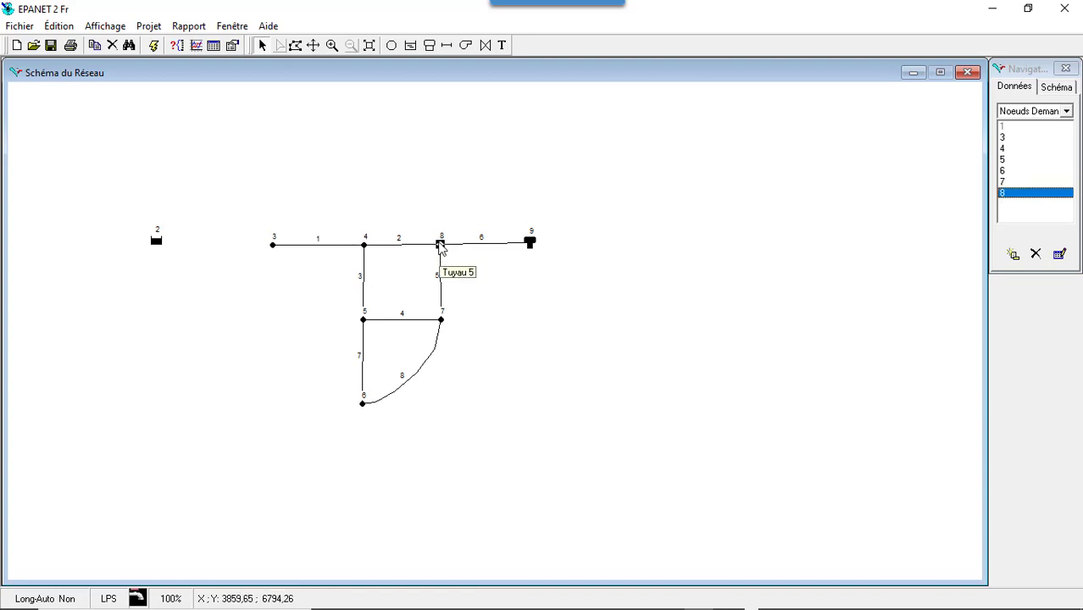
drag(440, 245, 441, 245)
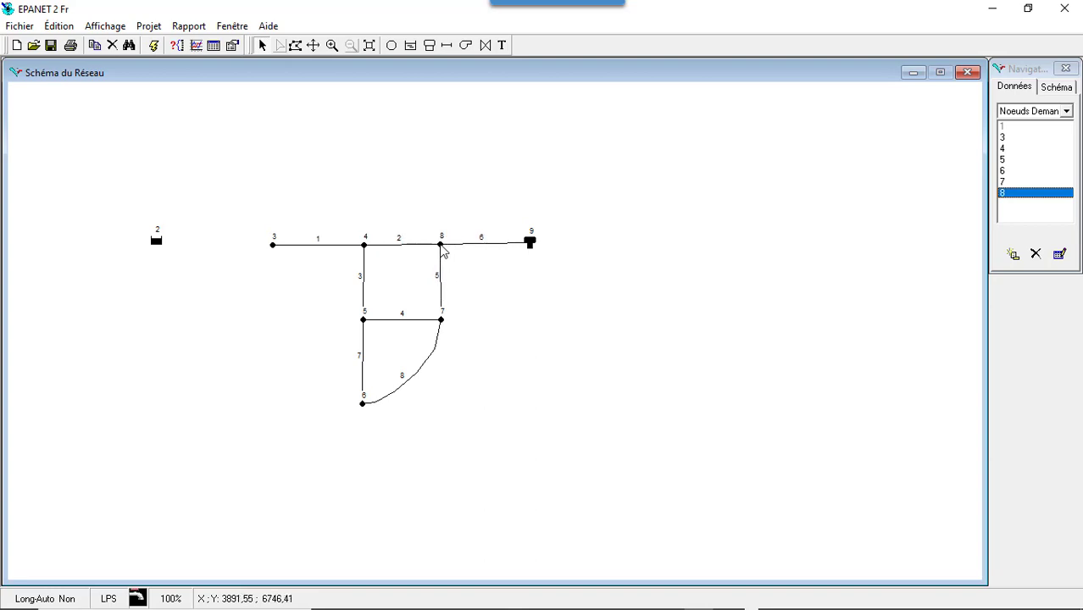
double_click(532, 246)
drag(532, 245, 531, 243)
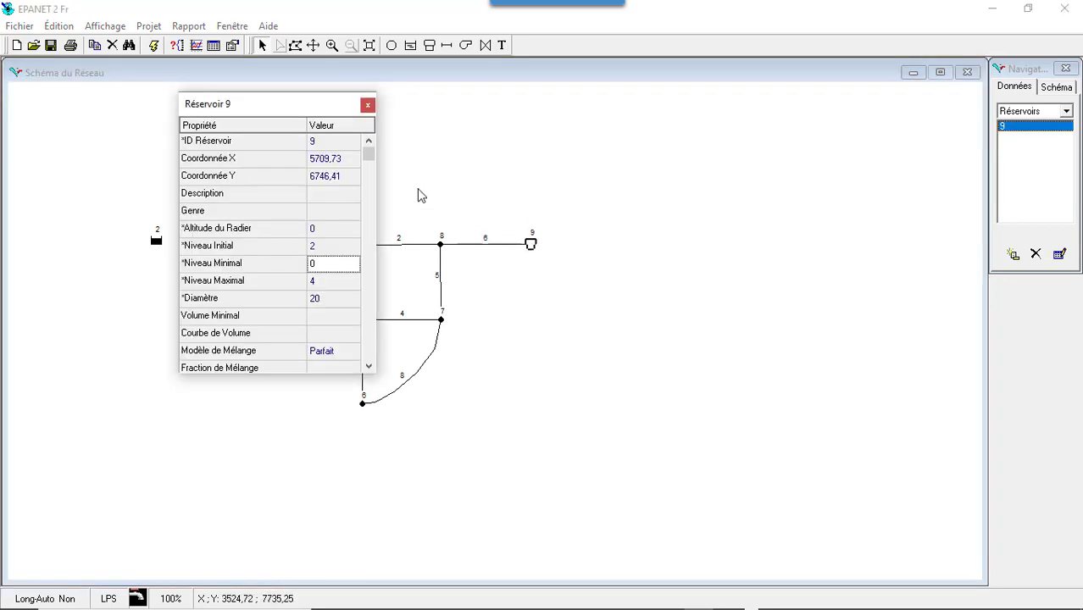
click(368, 105)
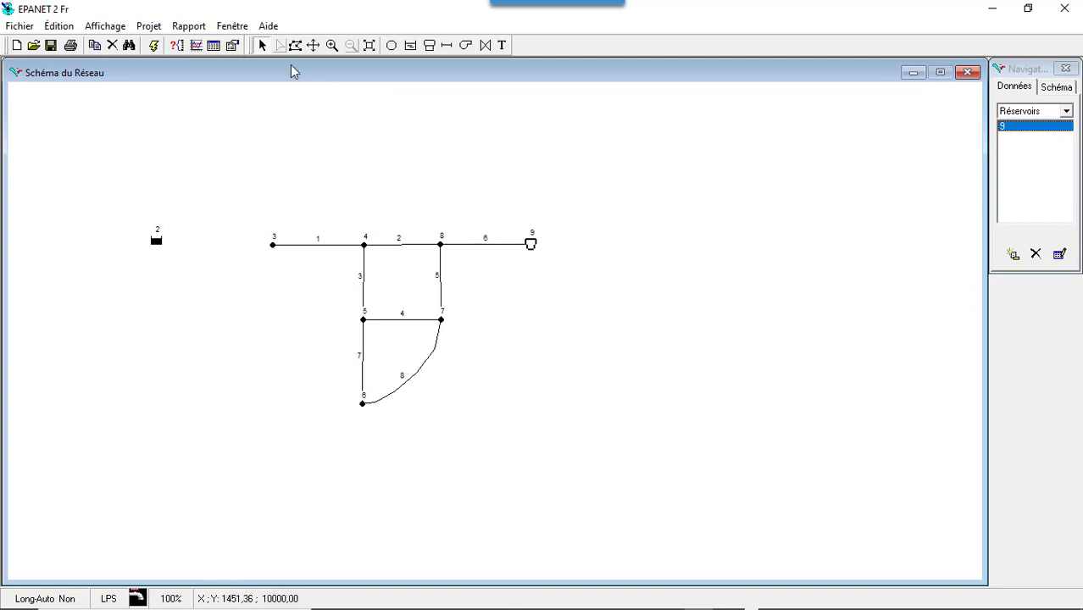
Draw a pump linking ground reservoir 2 to node 3
click(465, 47)
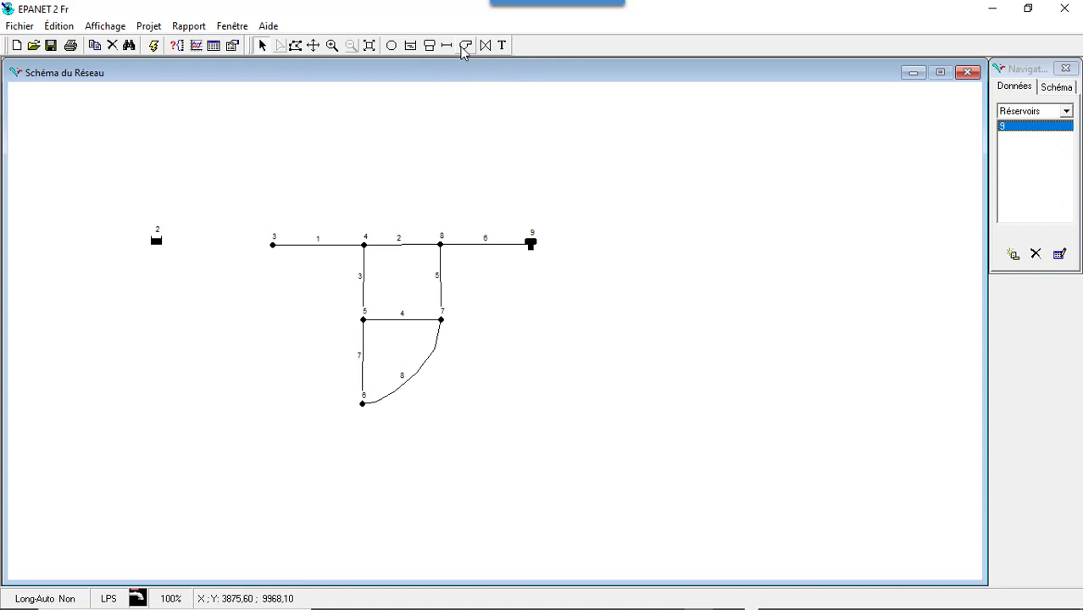
click(157, 241)
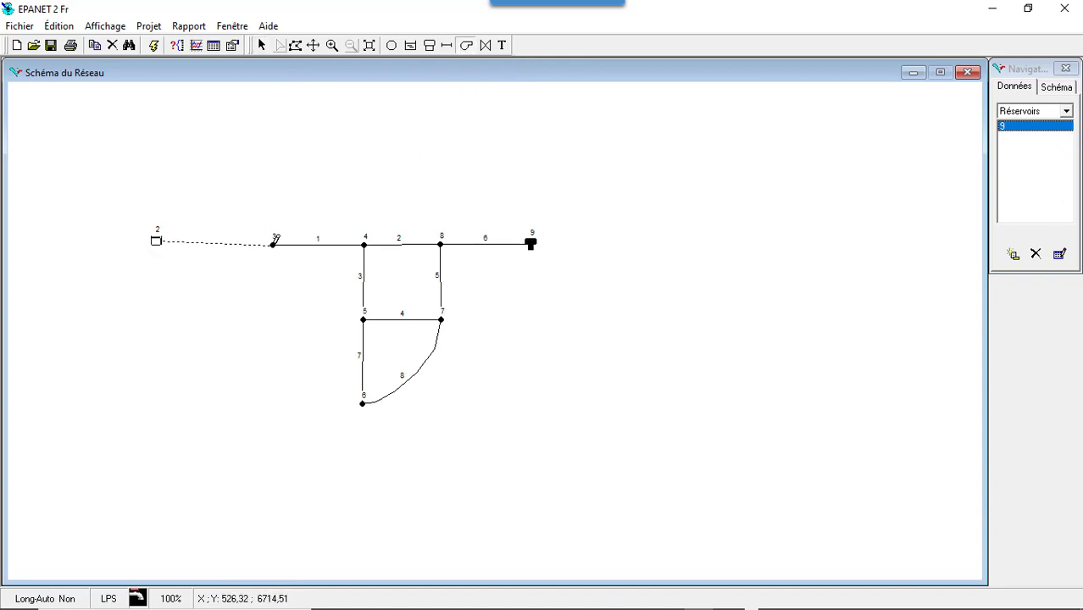
click(273, 244)
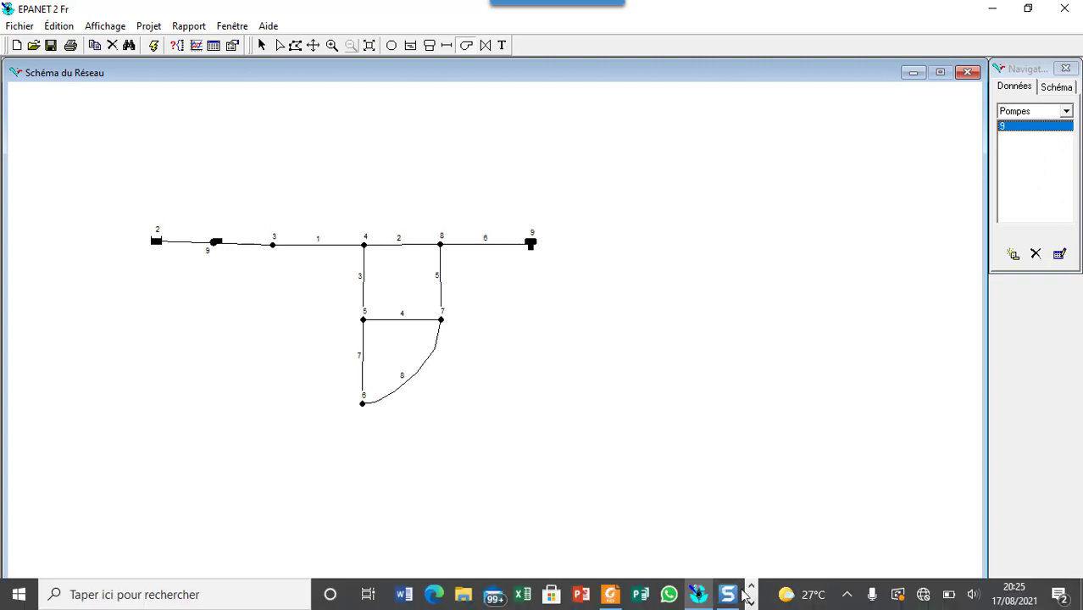
Consult the node properties in Tableau 2.1 in Snagit Editor, and set the total head of reservoir 2 to 210 in EPANET
click(727, 594)
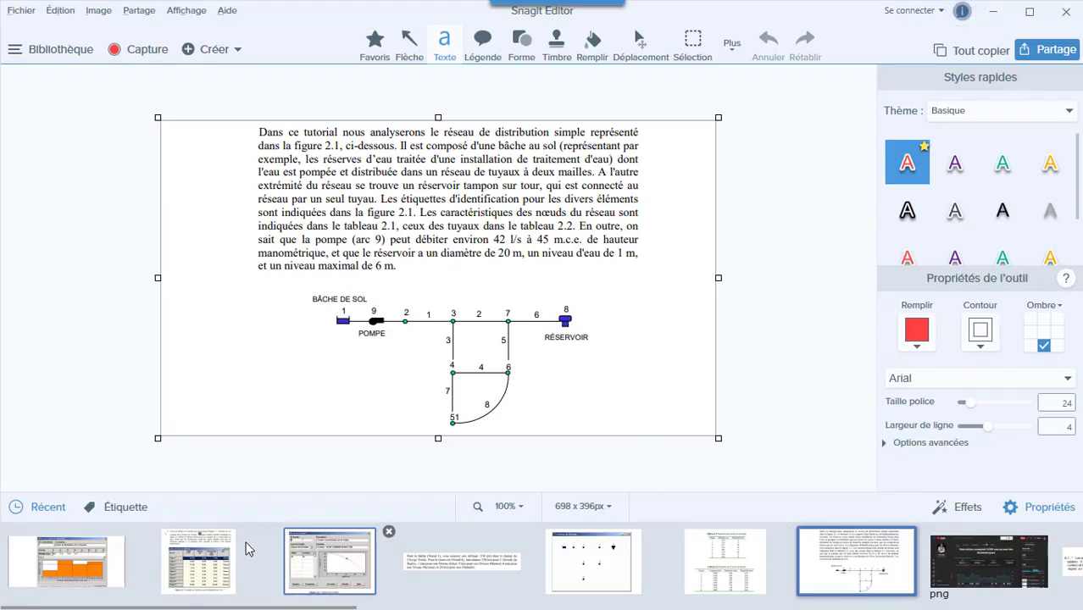
click(727, 575)
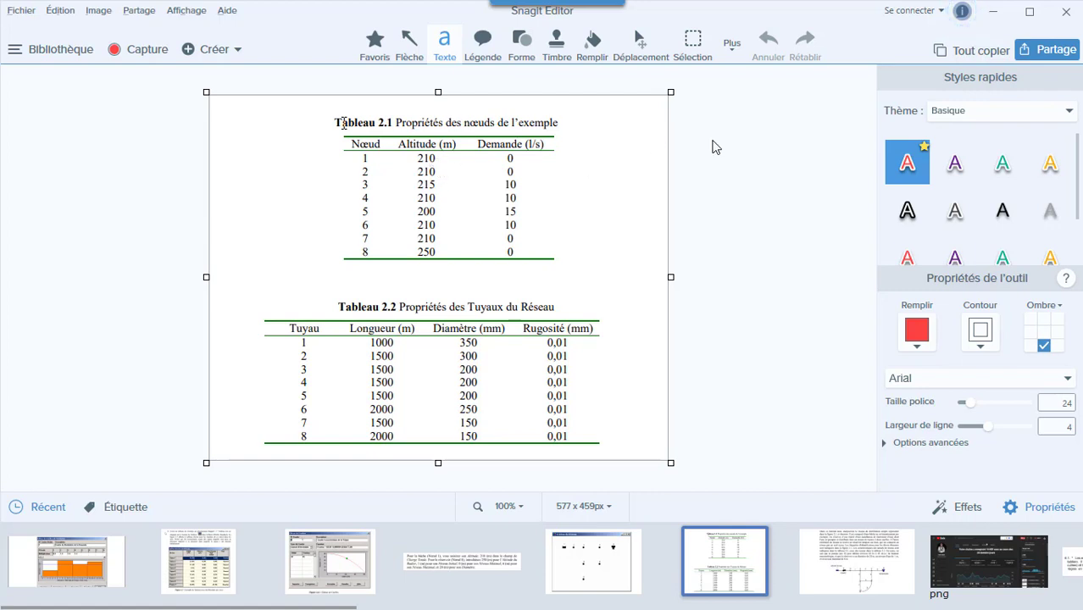
click(991, 10)
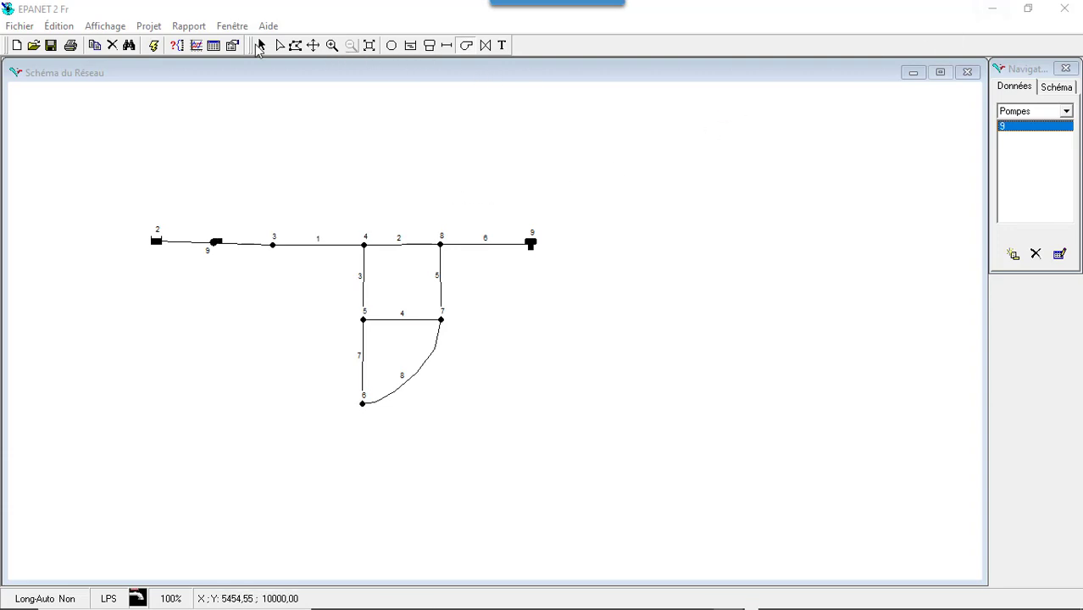
click(261, 45)
click(157, 241)
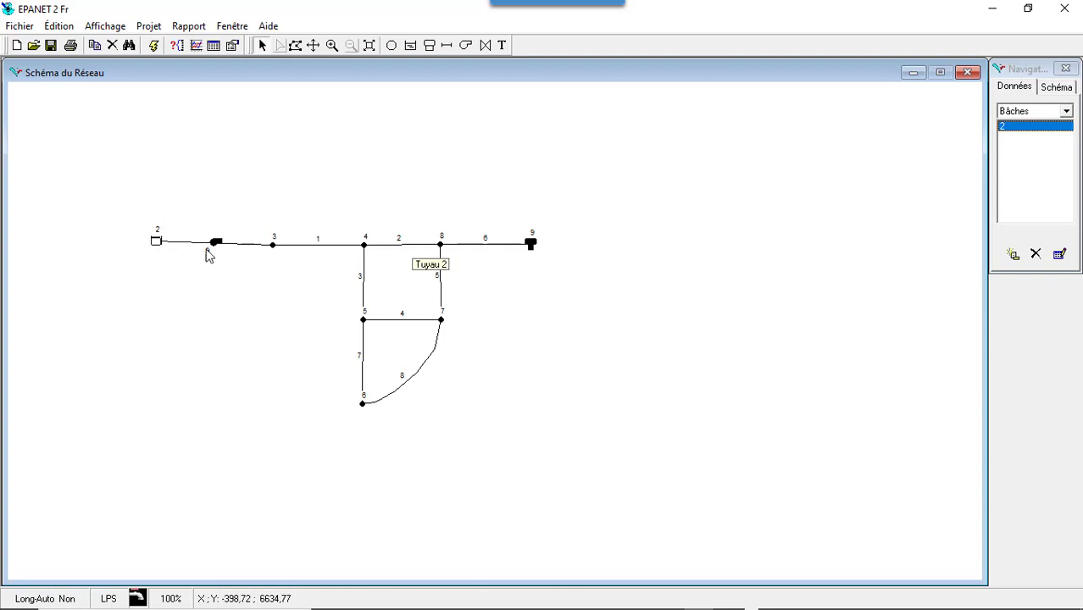
double_click(158, 244)
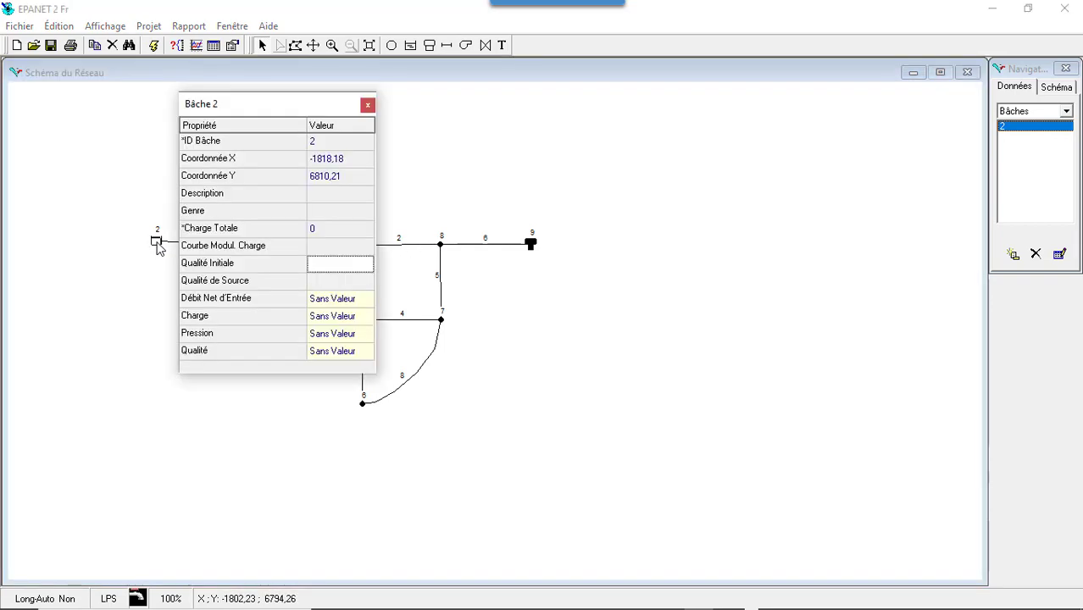
click(343, 229)
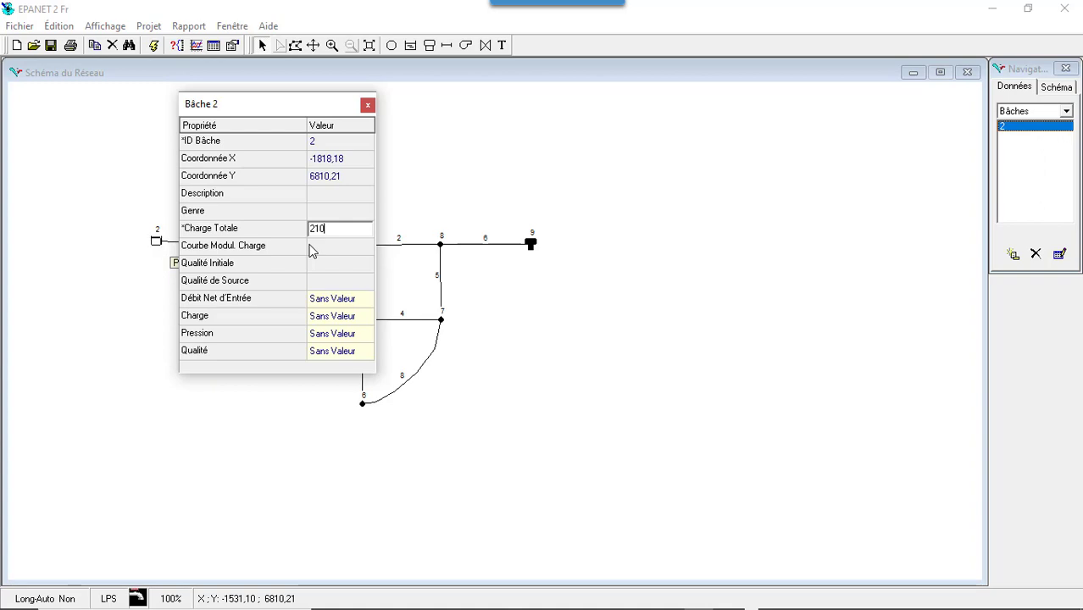
click(368, 104)
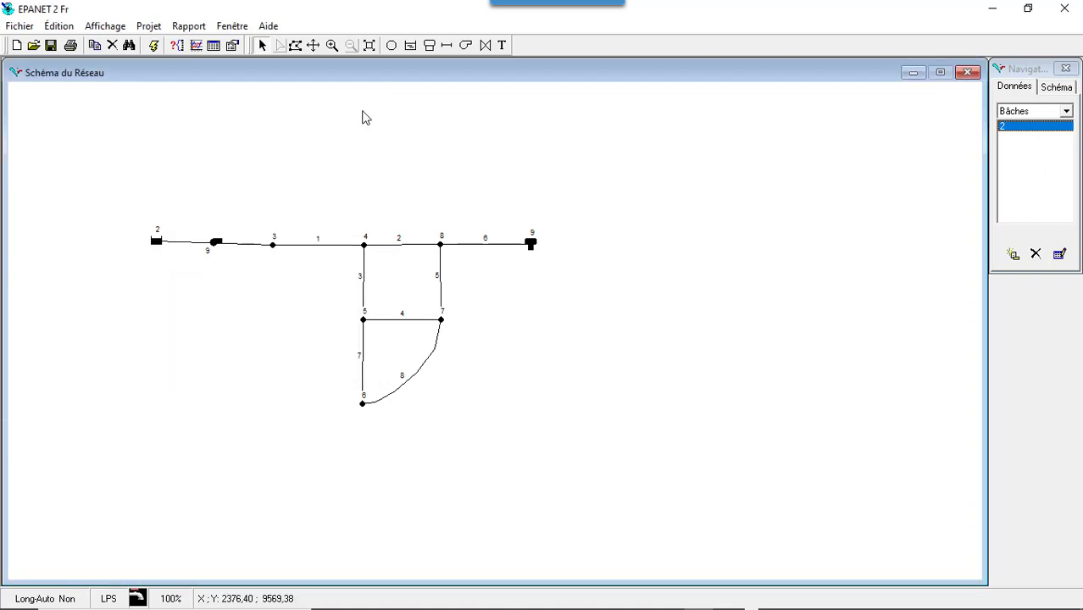
Enter node 3's altitude from Tableau 2.1, and give node 4 an altitude of 215 and a base demand of 10
double_click(272, 246)
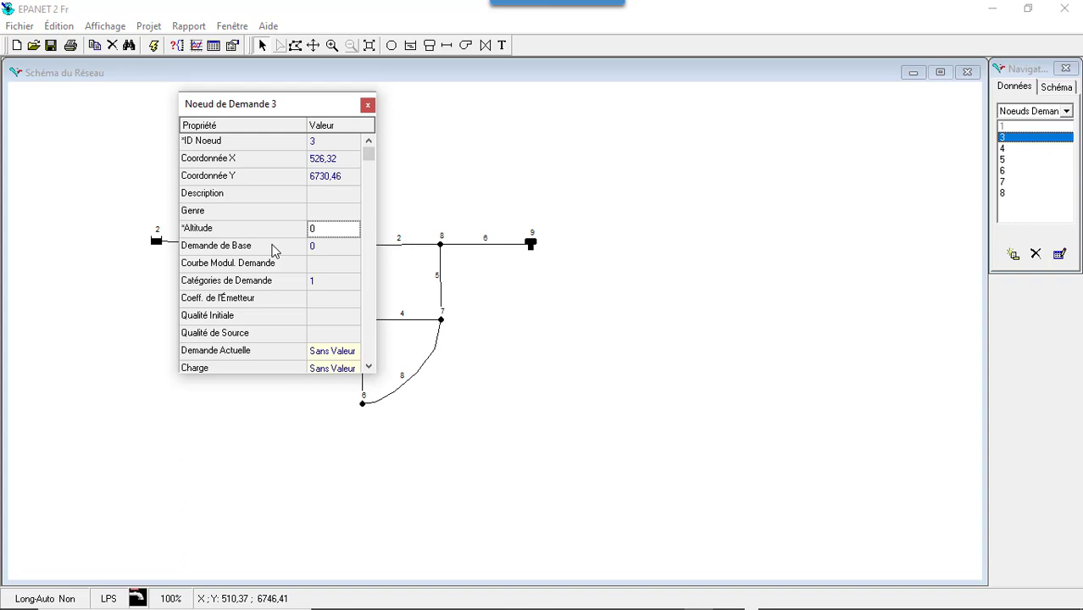
click(322, 229)
click(368, 104)
double_click(364, 244)
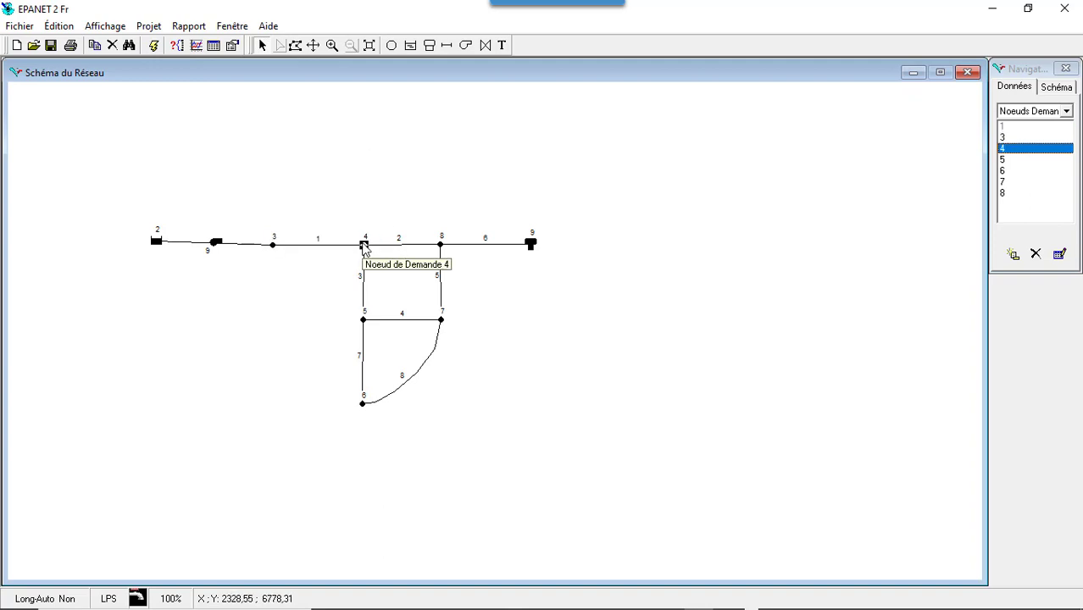
click(326, 232)
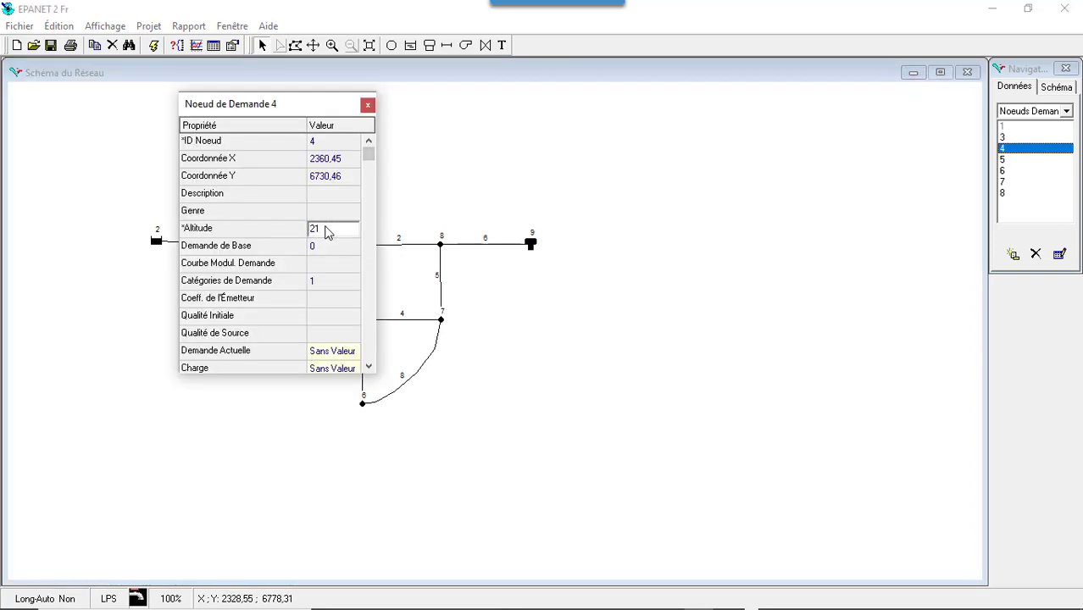
Recheck Tableau 2.1 in Snagit Editor, and set node 5's altitude to 210 and base demand to 10 in EPANET
click(729, 602)
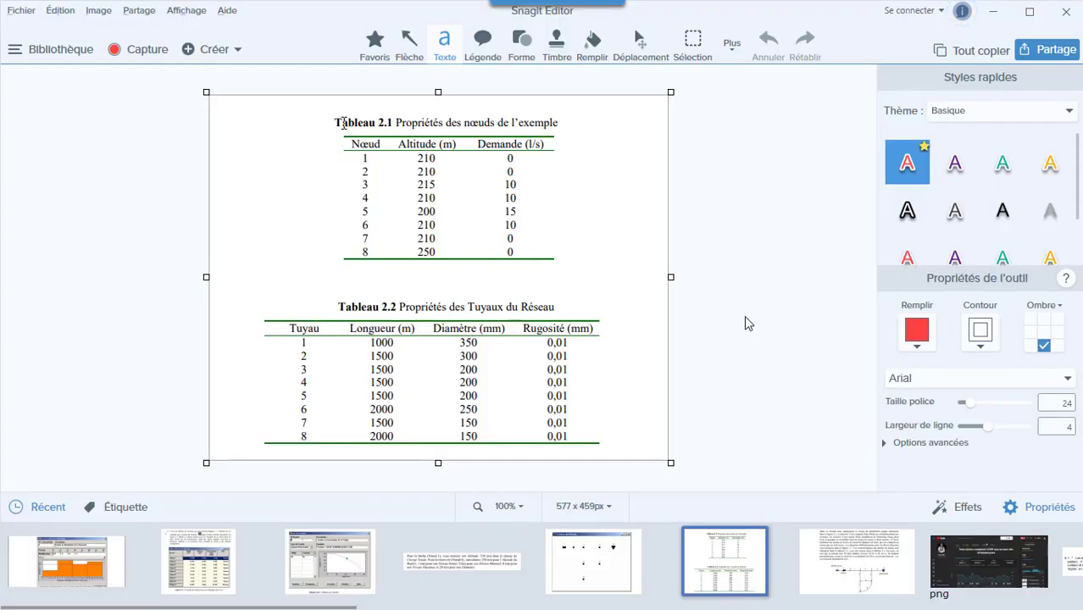
click(993, 17)
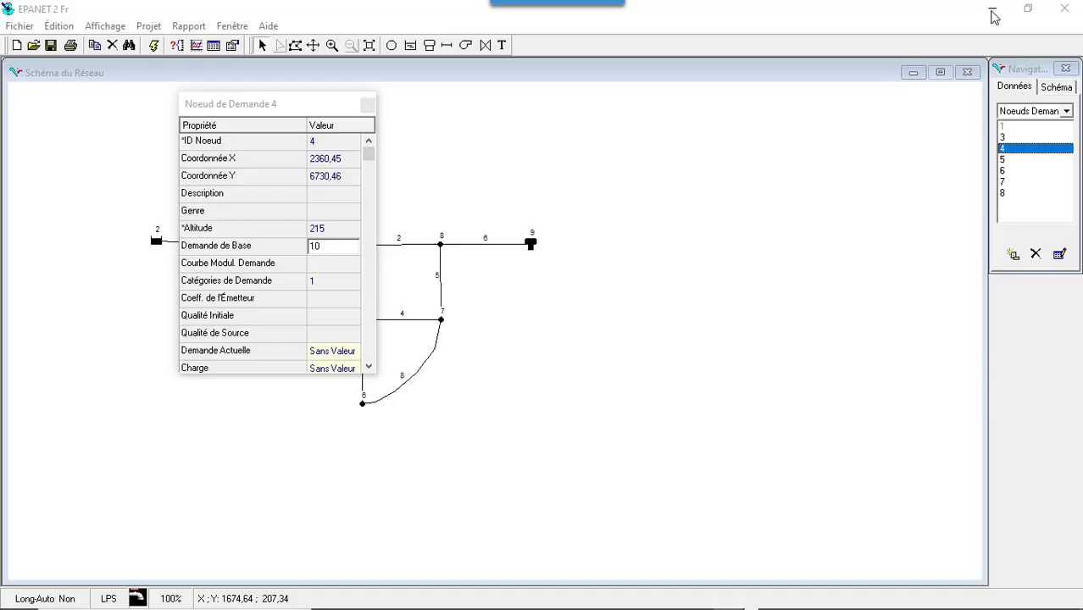
click(1013, 159)
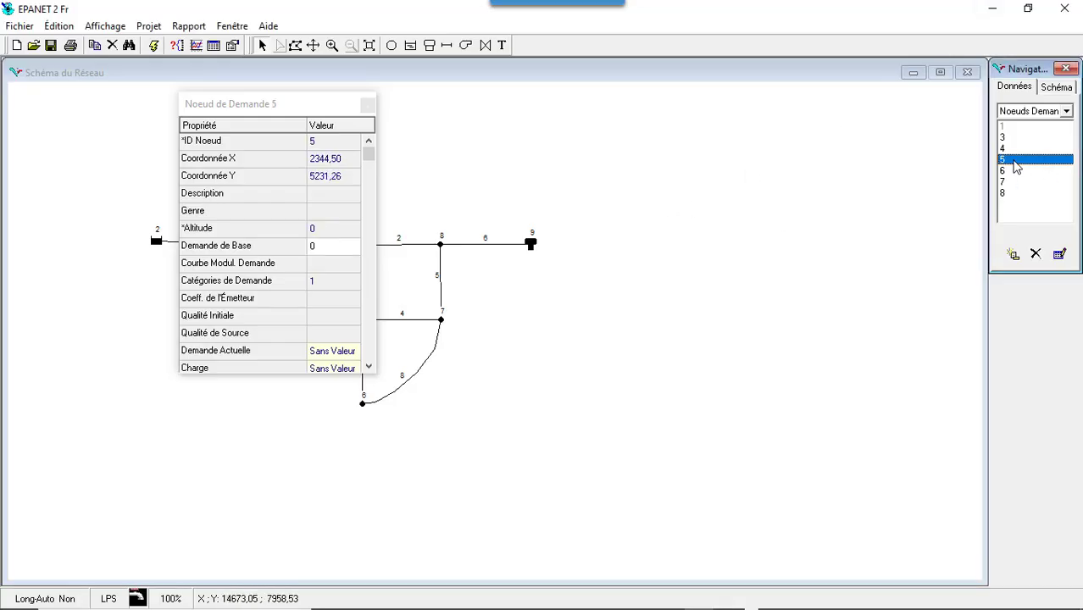
click(332, 231)
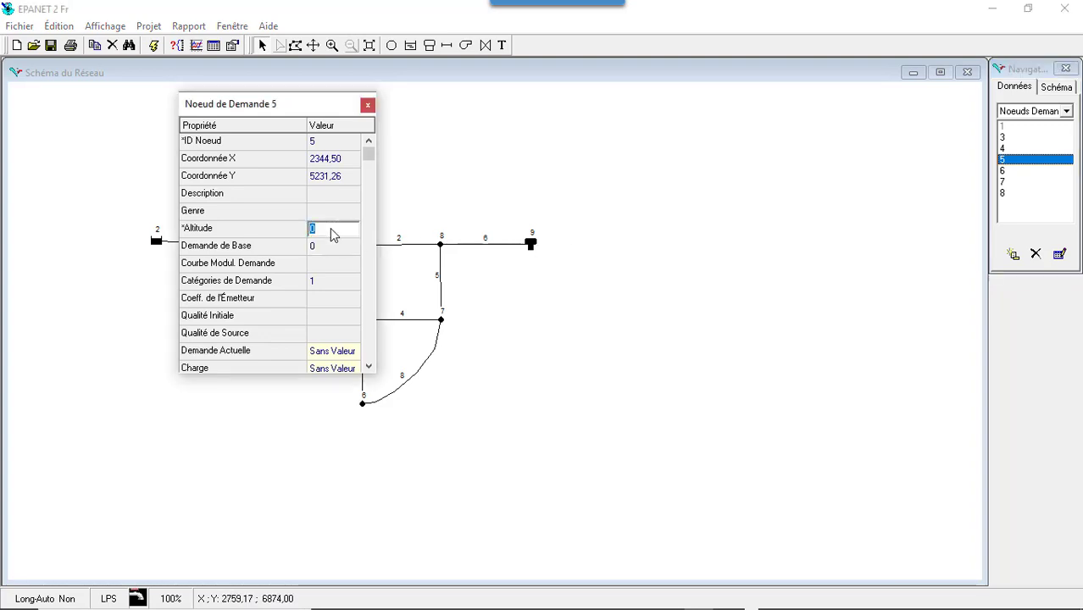
key(Return)
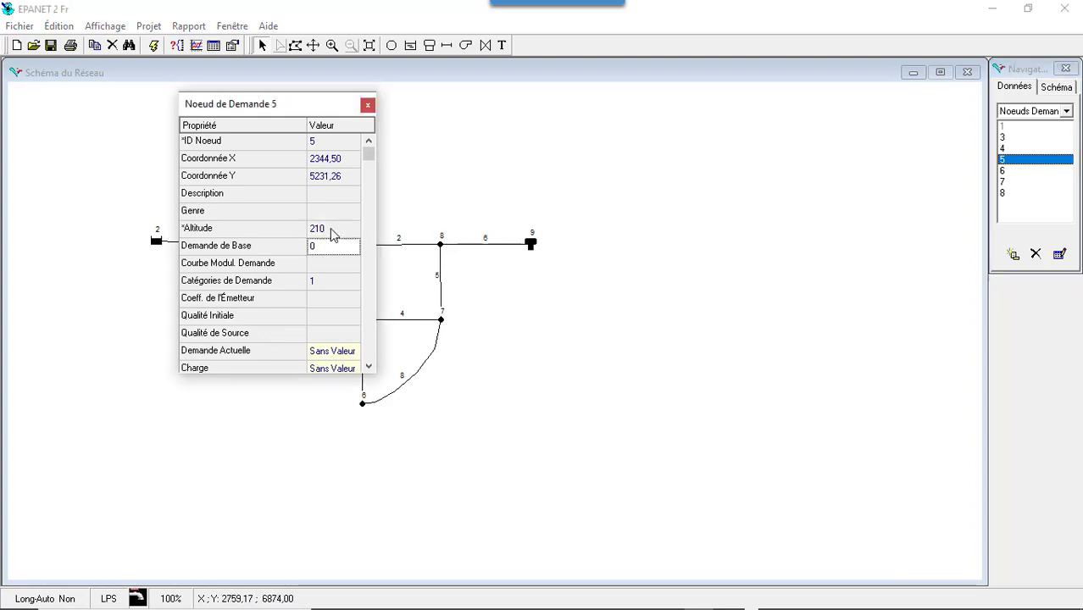
text(1)
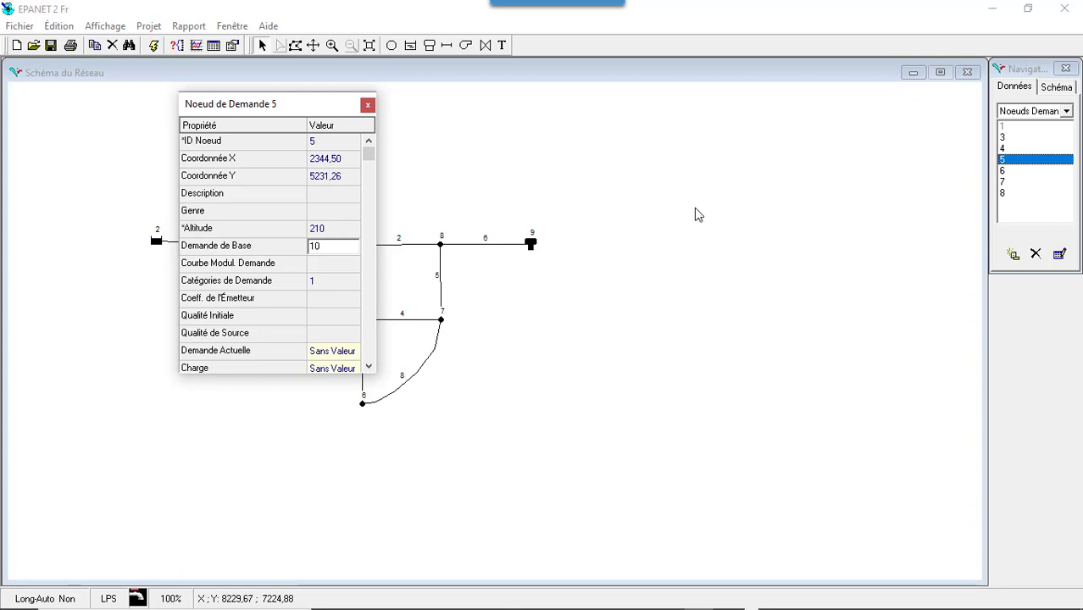
Set node 6's altitude to 200 and its base demand to 15
click(1012, 171)
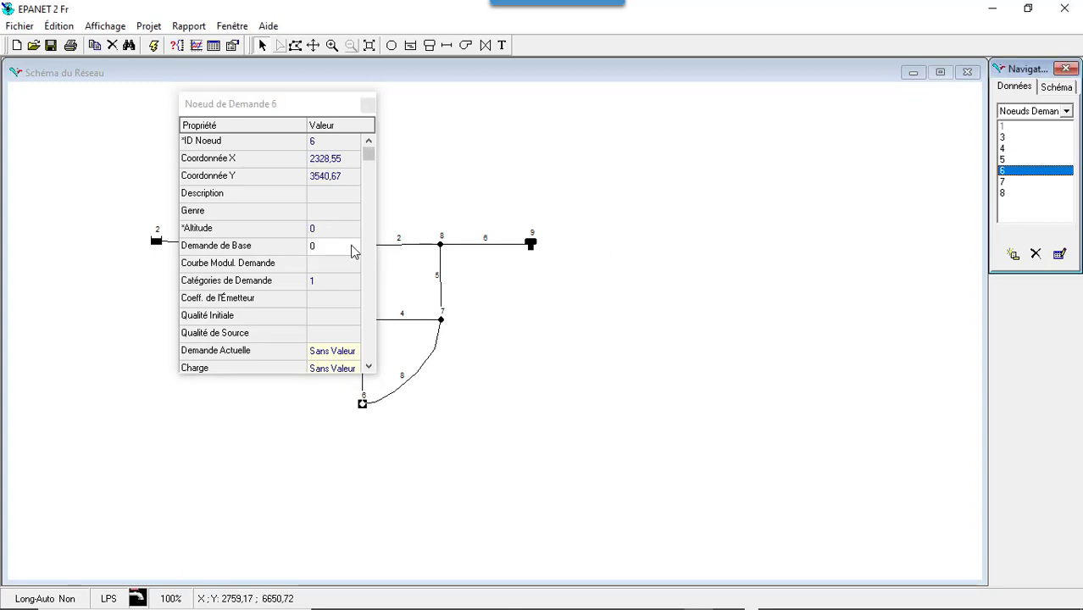
click(330, 229)
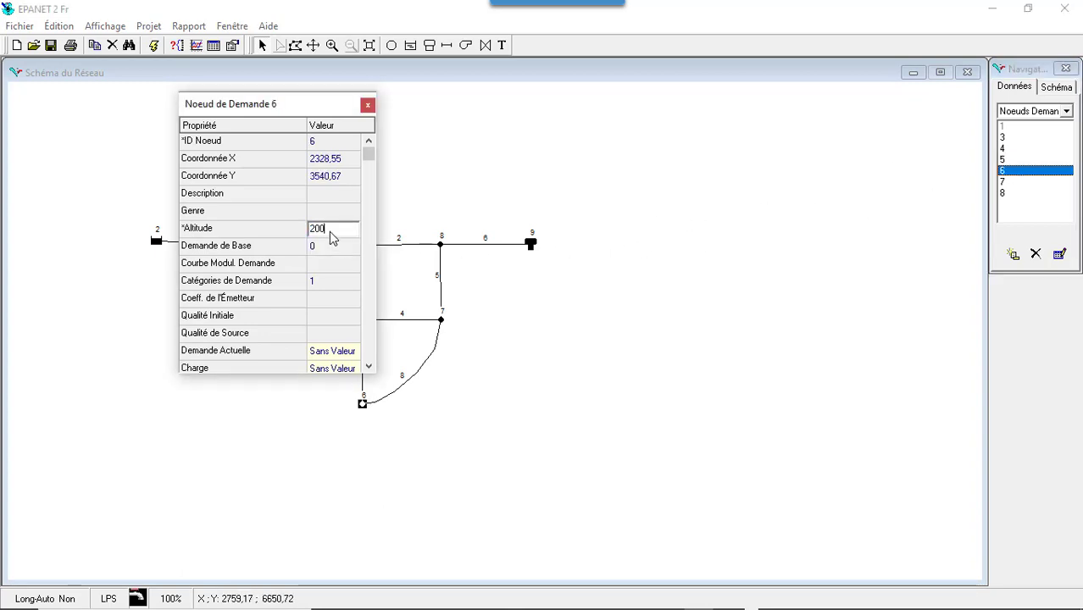
key(Return)
text(15)
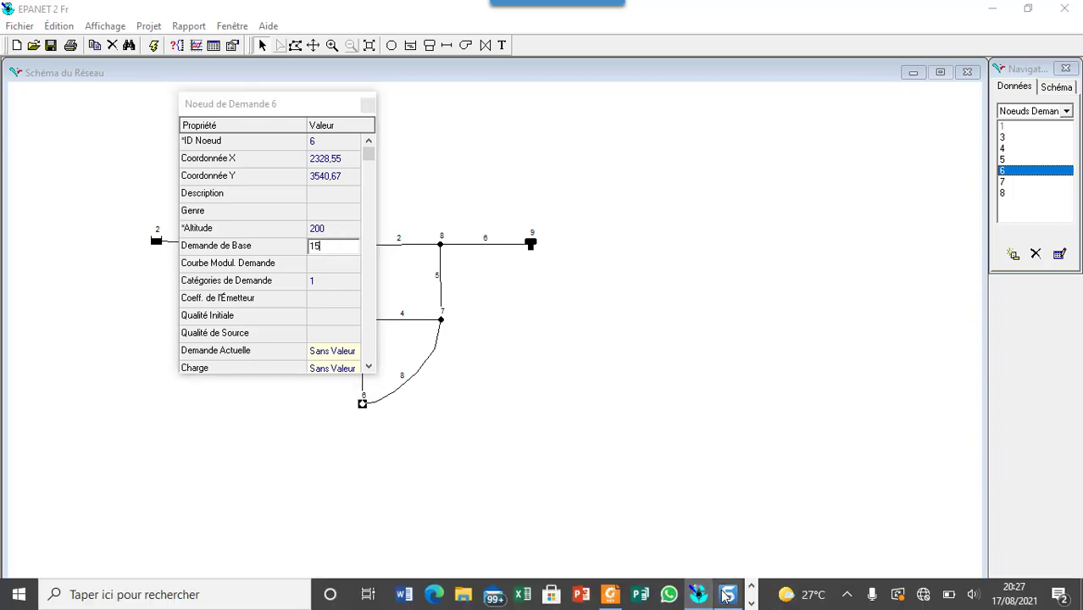
Consult Tableau 2.1 in Snagit Editor, and set node 7's altitude to 210 and base demand to 10 in EPANET
click(722, 594)
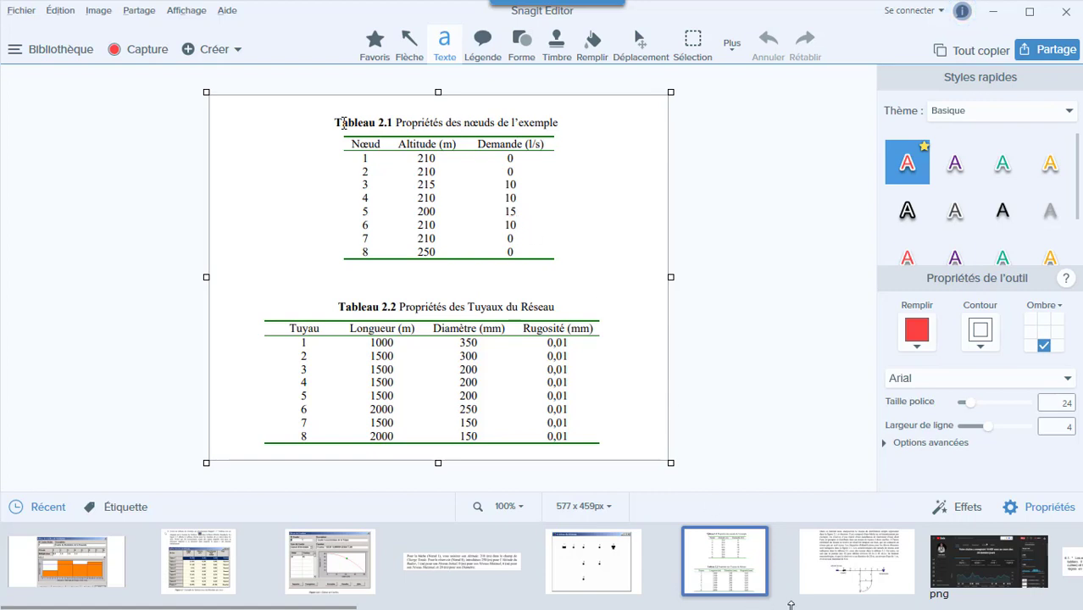
click(994, 12)
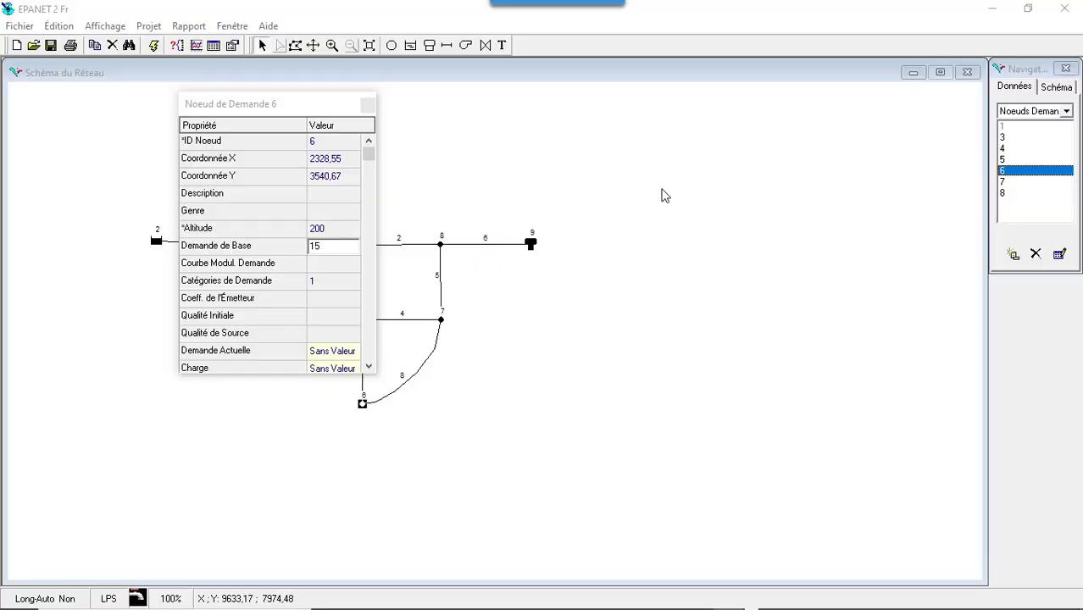
click(1020, 182)
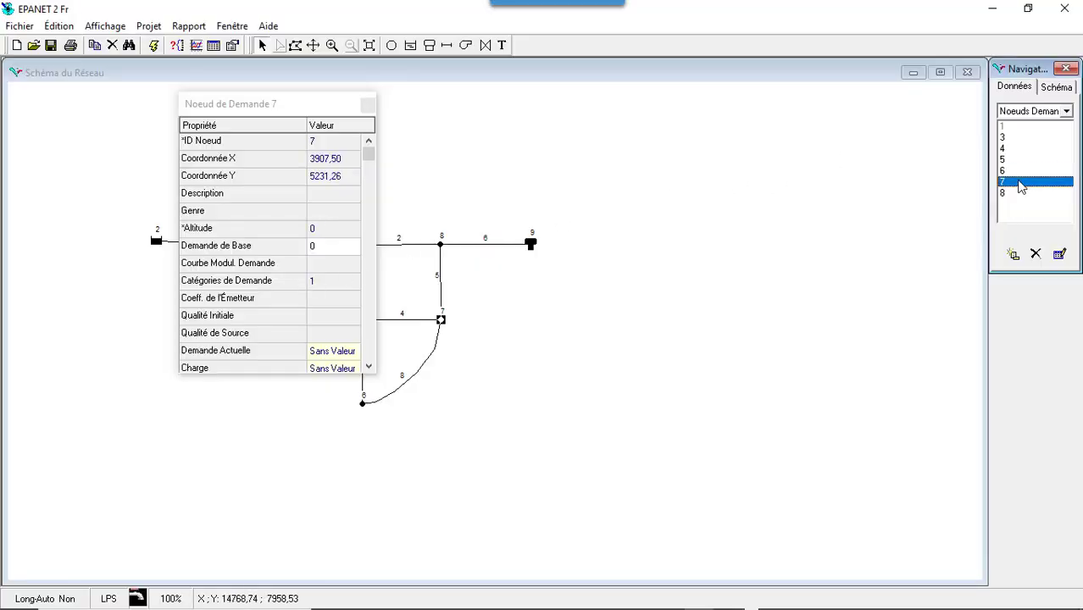
click(333, 228)
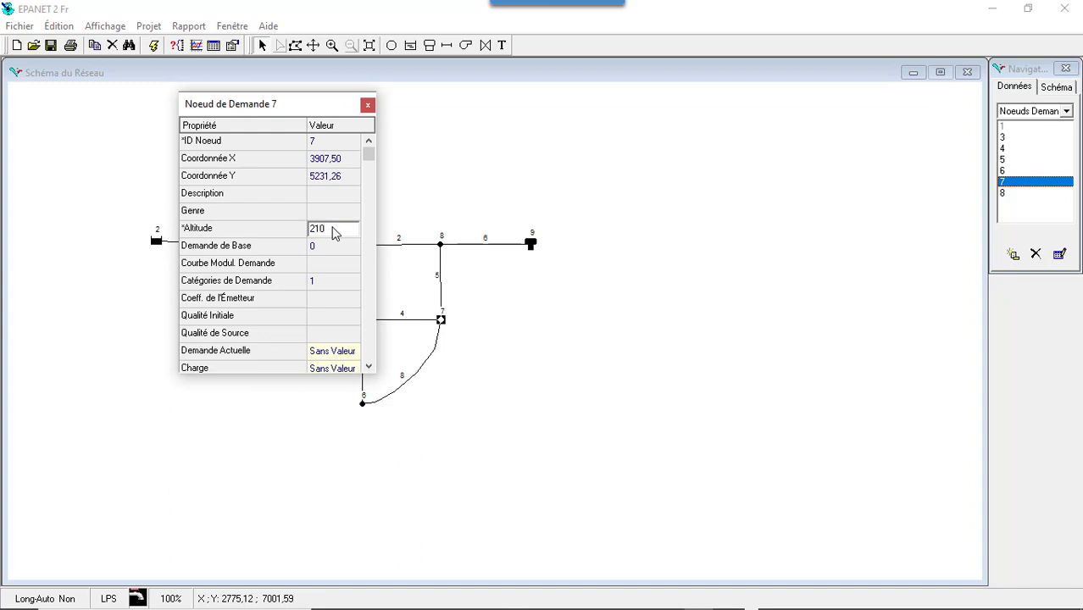
key(Return)
text(10)
Set node 8's altitude to 210, verifying the value against Tableau 2.1 in Snagit Editor before returning to EPANET
click(1005, 194)
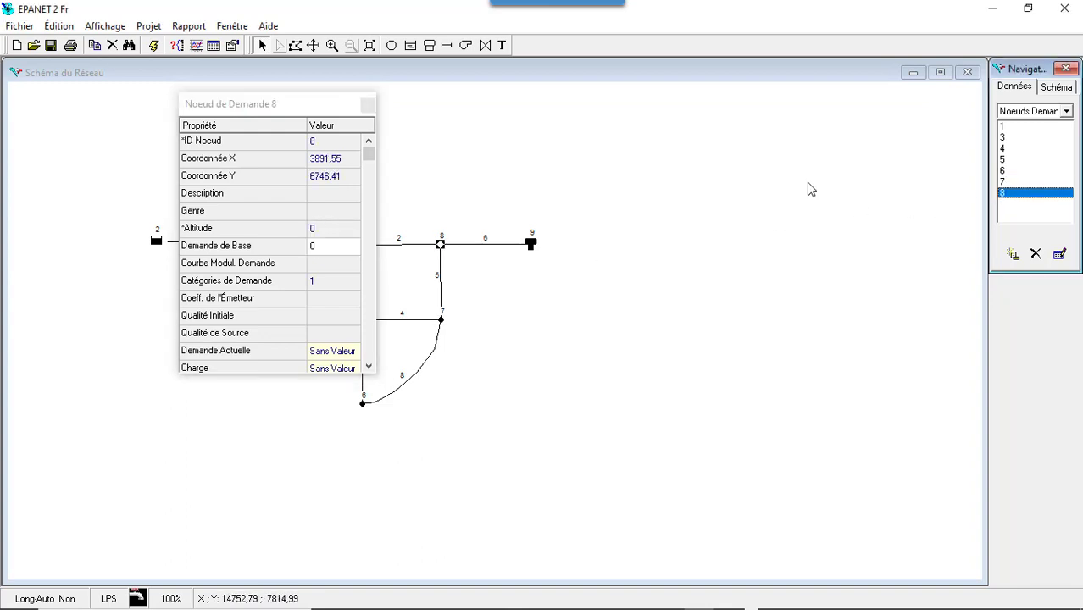
click(335, 229)
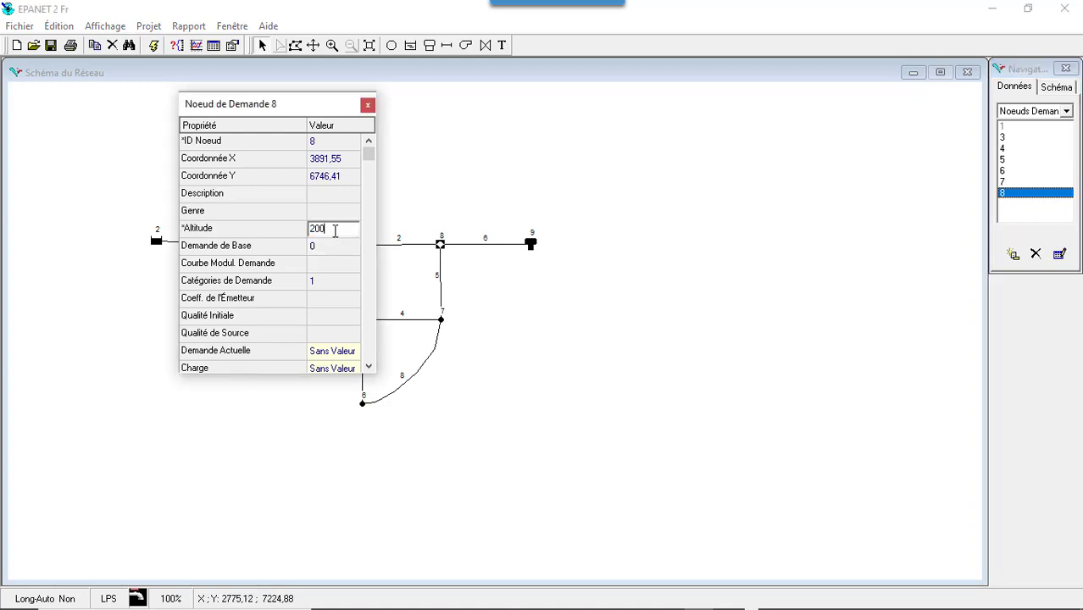
text(200)
mouse_move(365, 603)
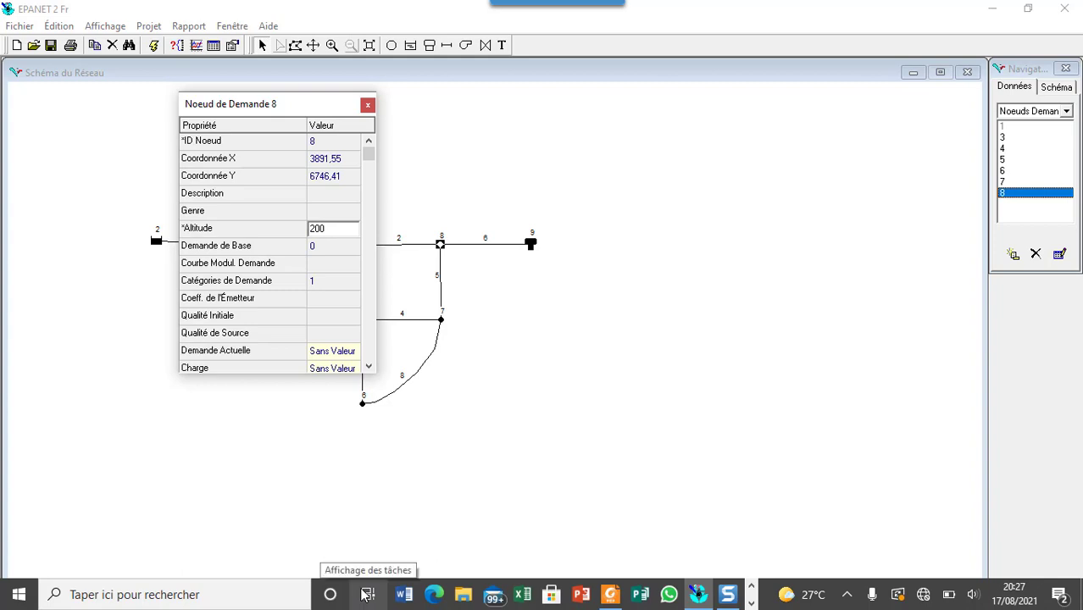
click(727, 594)
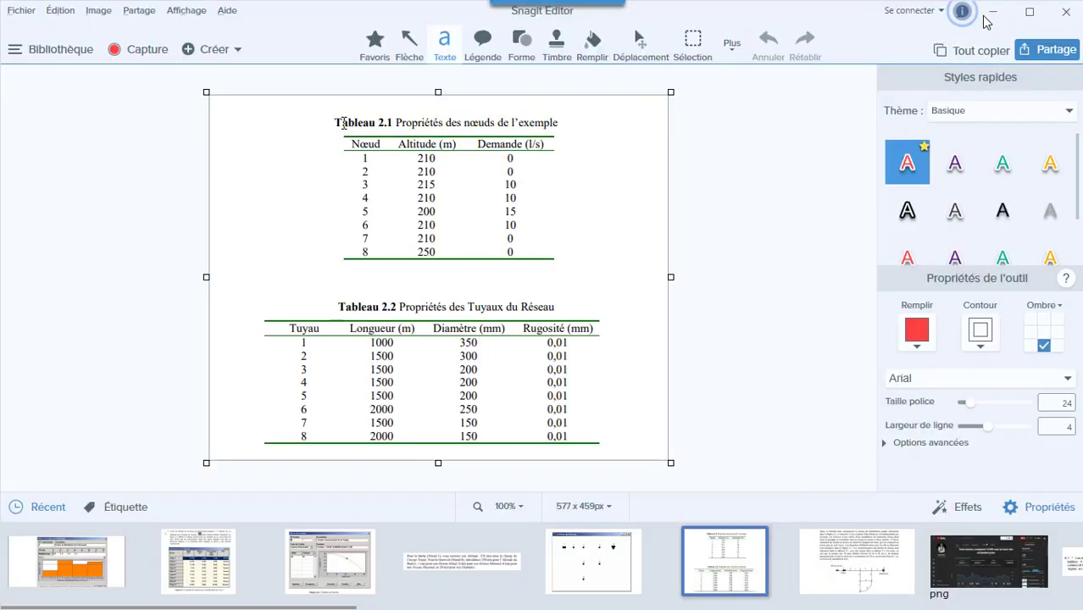
click(996, 15)
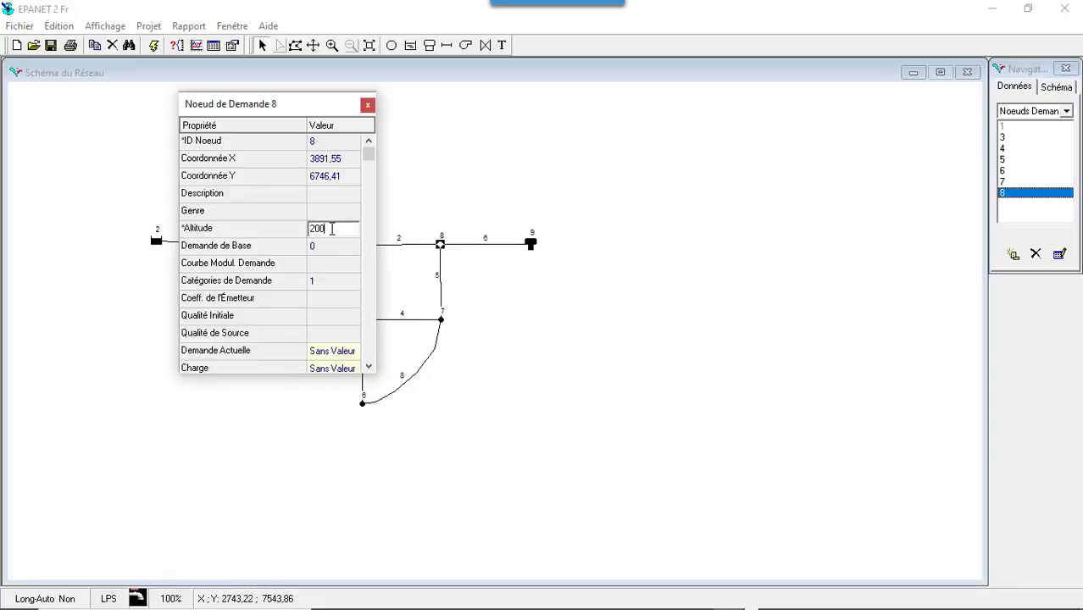
key(BackSpace)
text(1)
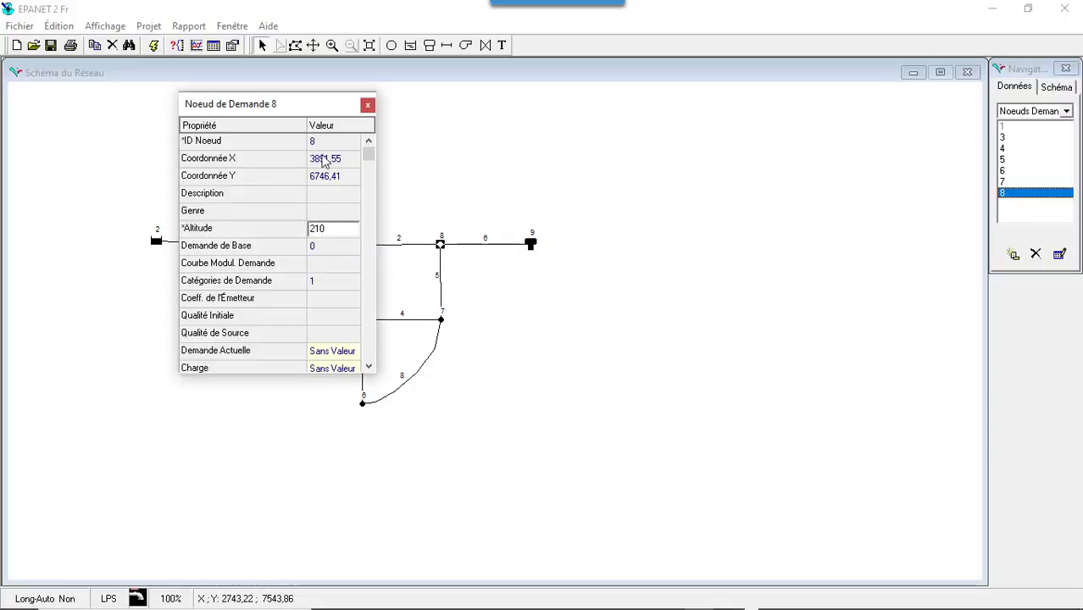
click(366, 107)
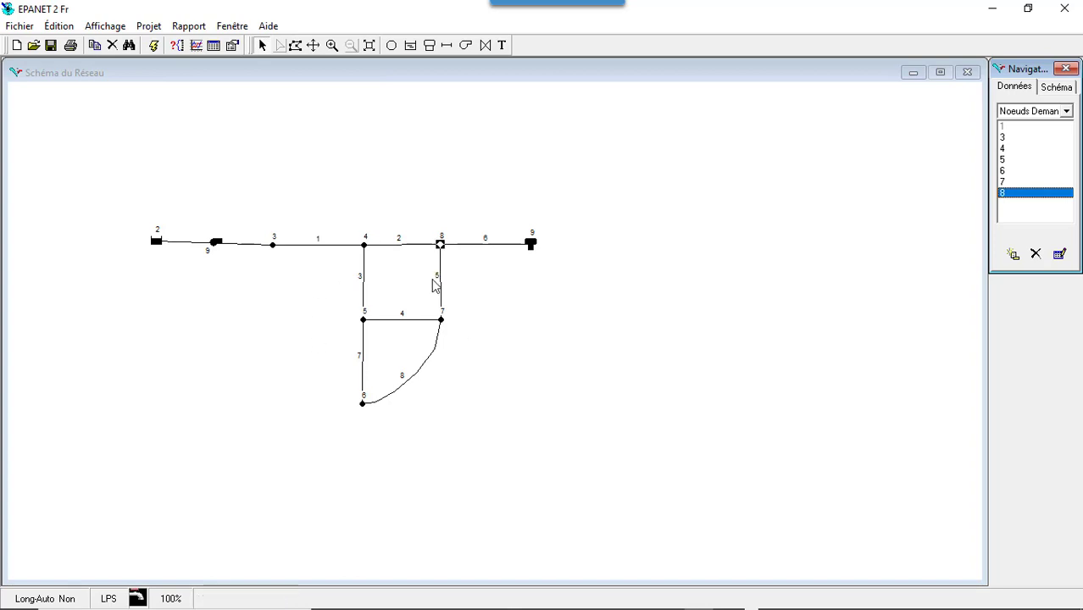
Set tank 9's bottom altitude to 250 and its maximum level to 6
double_click(531, 245)
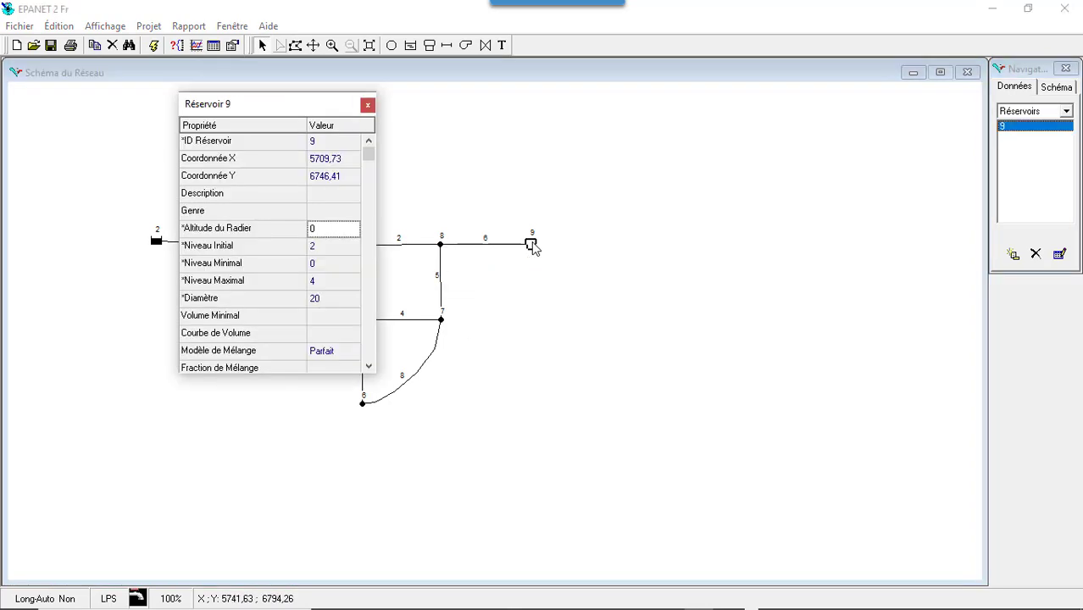
click(346, 233)
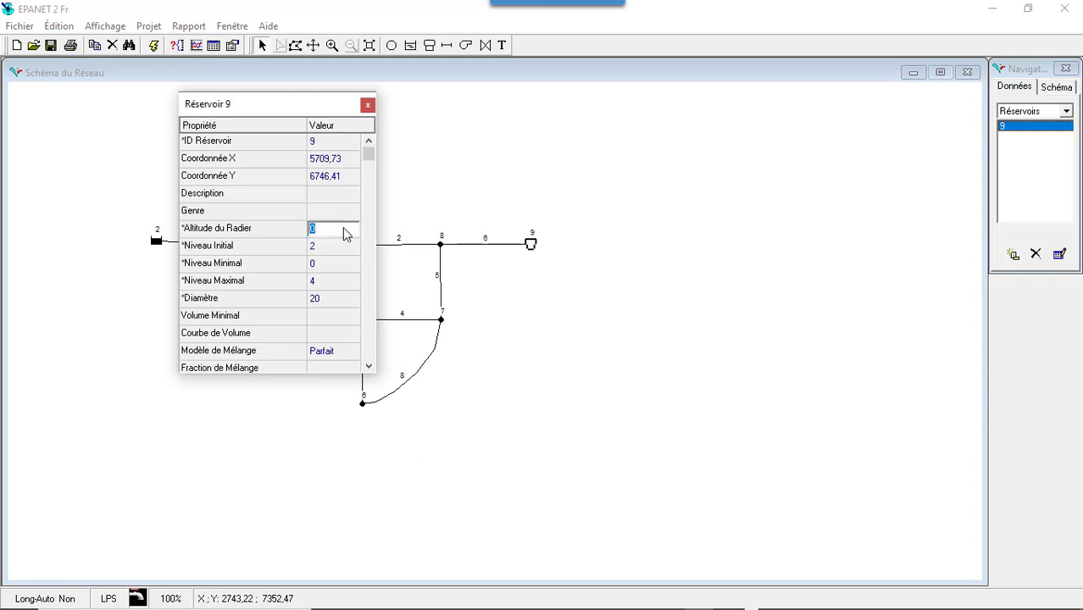
text(50)
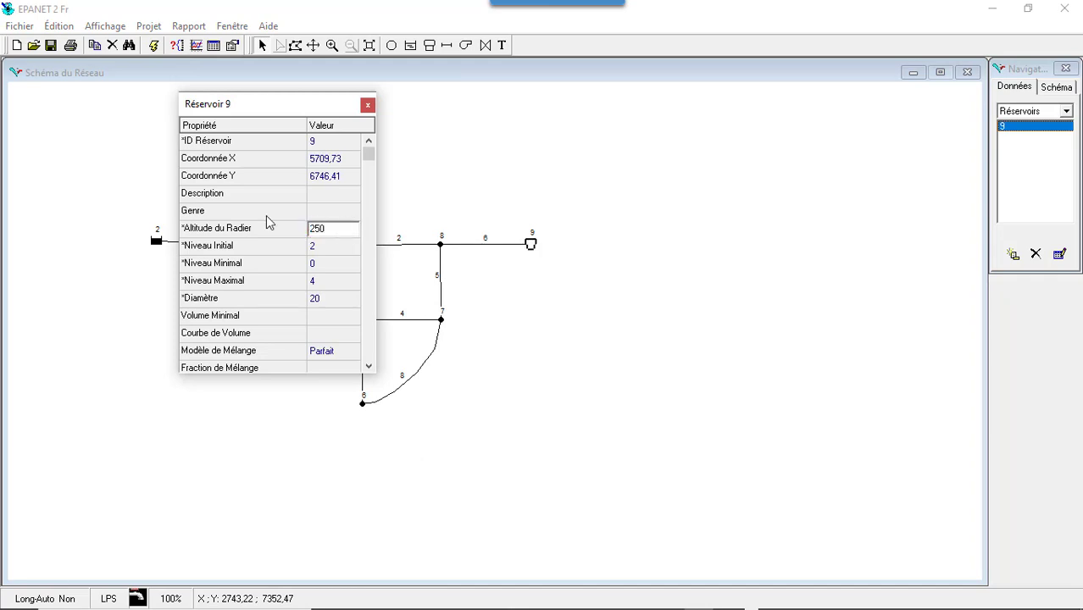
click(325, 280)
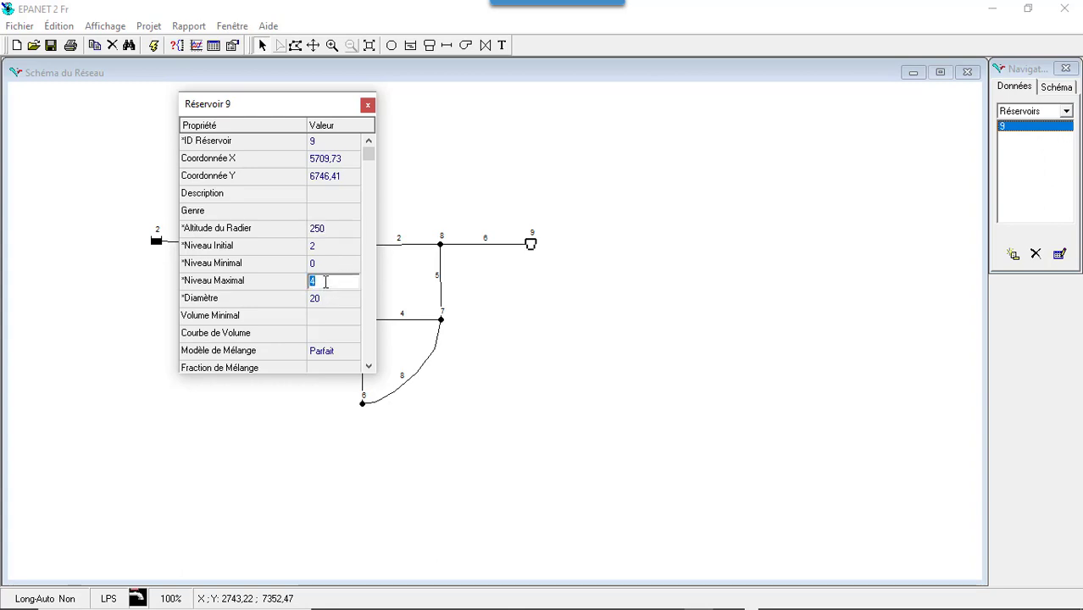
text(6)
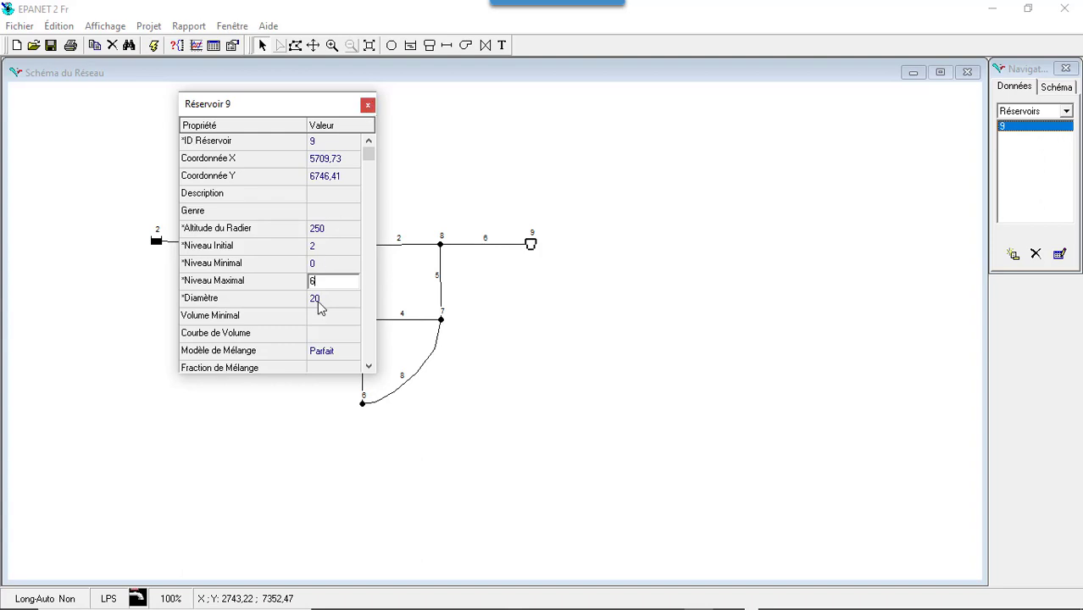
click(368, 104)
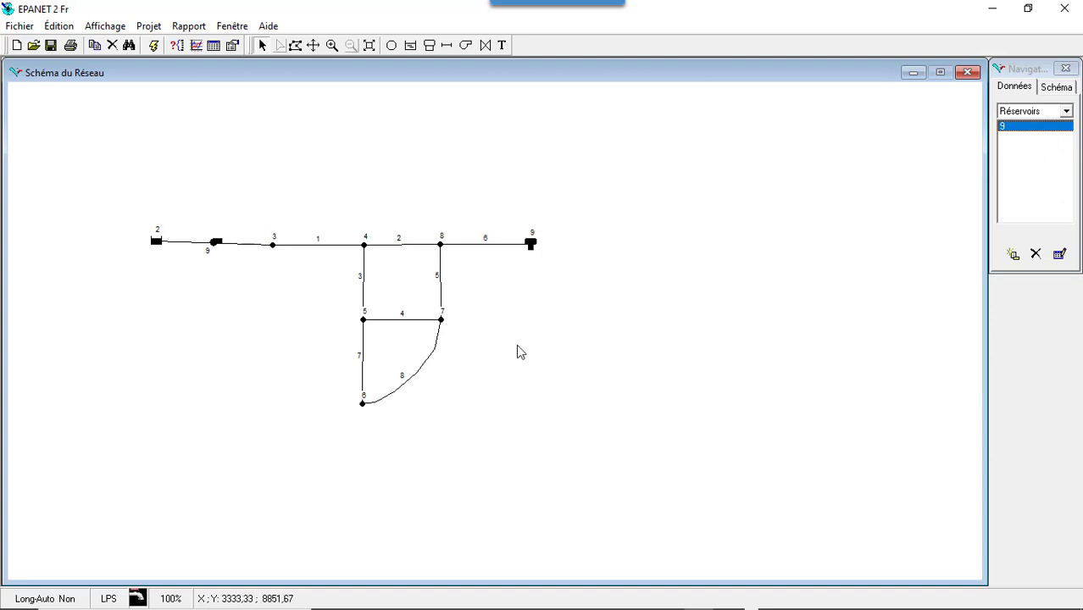
Consult the pipe properties in Tableau 2.2 in Snagit Editor and the roughness coefficients in Tableau 3.2 in Foxit Reader, and return to EPANET
click(727, 596)
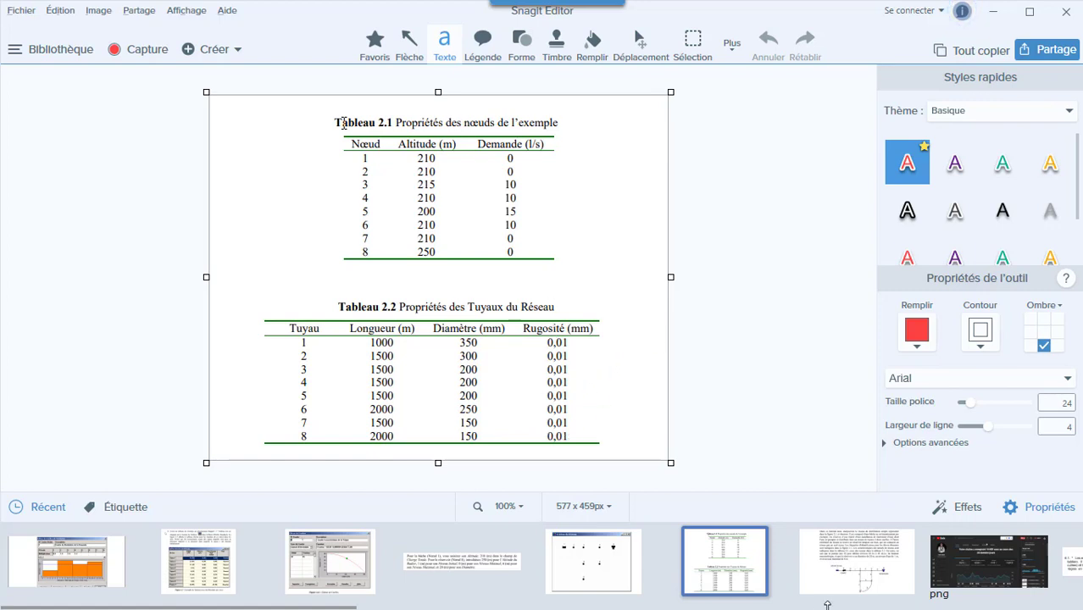
click(994, 12)
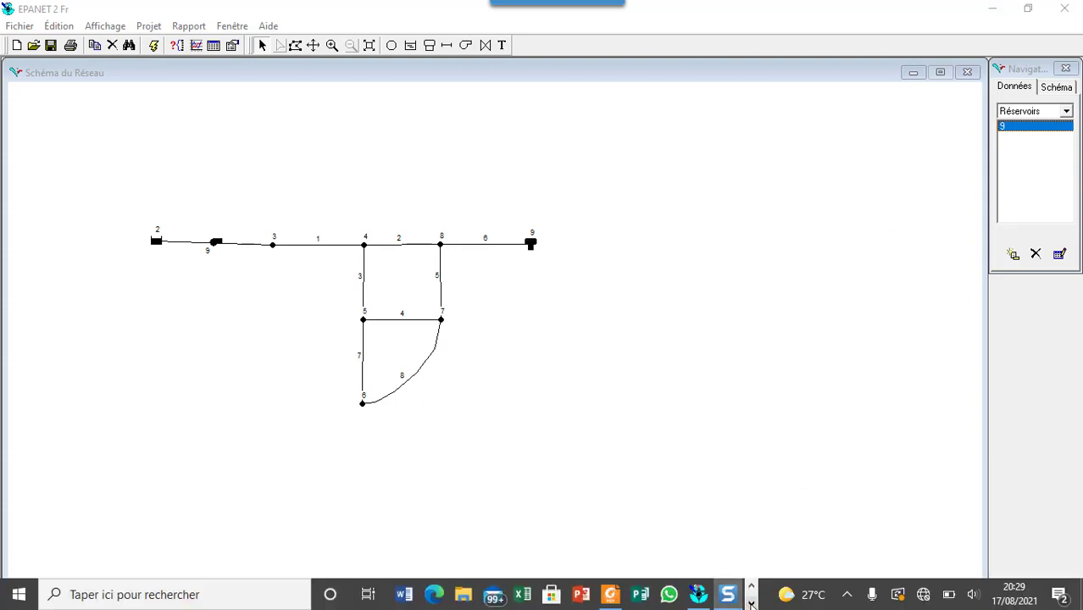
click(611, 594)
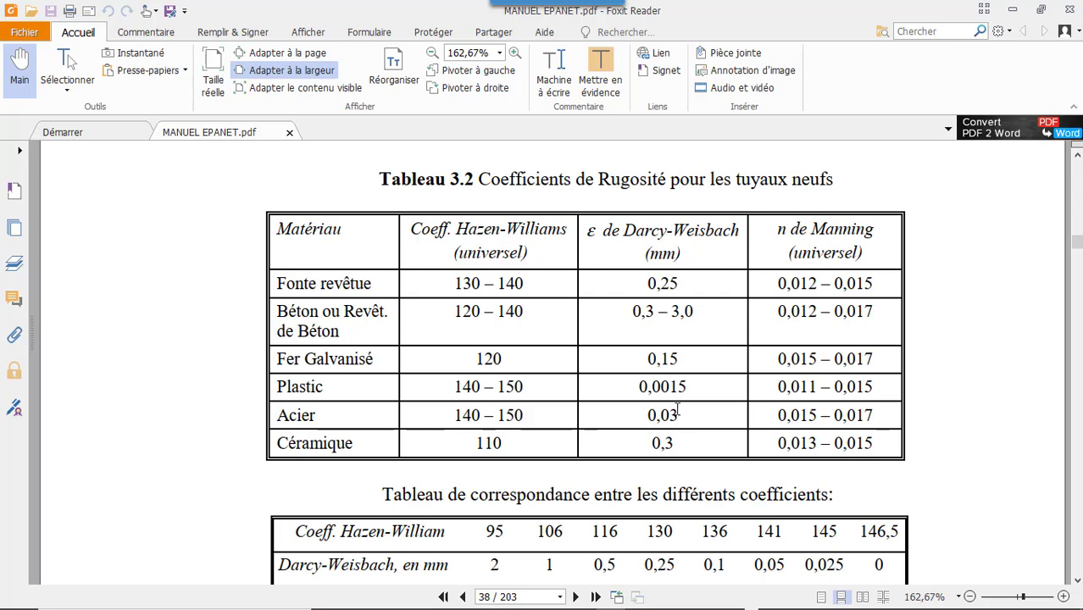
mouse_move(717, 600)
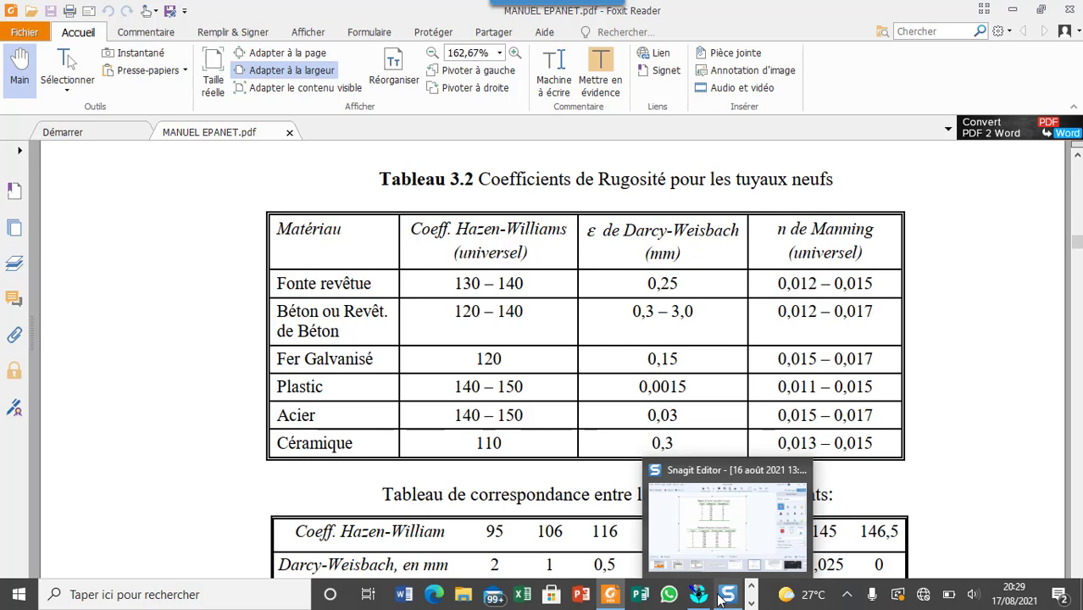
click(751, 604)
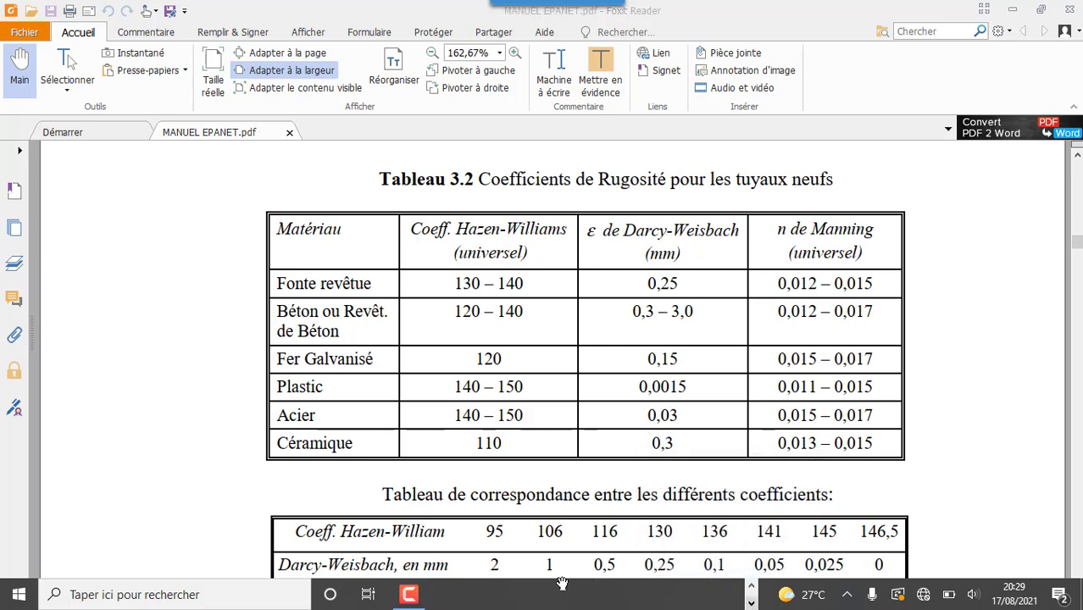
click(751, 585)
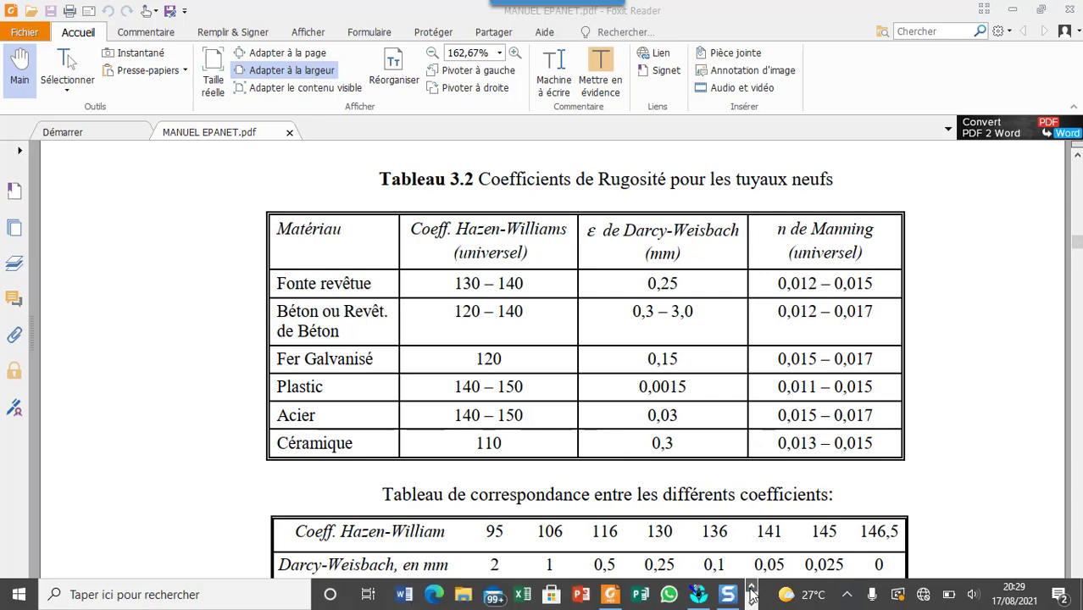
click(700, 597)
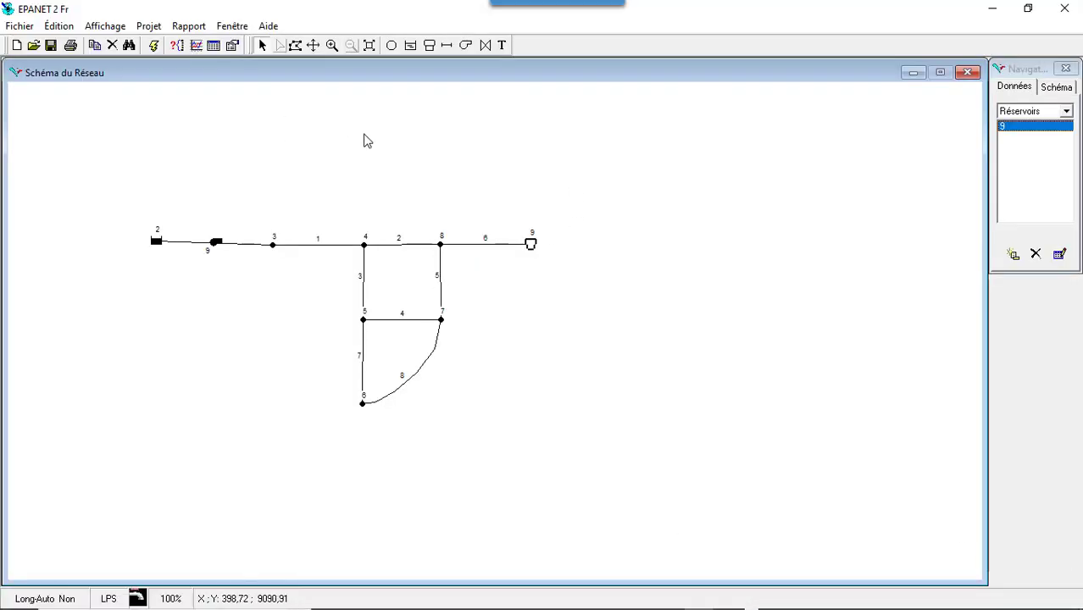
Recheck the Darcy-Weisbach roughness values in Tableau 3.2 of the manual in Foxit Reader, and switch back to EPANET
mouse_move(805, 603)
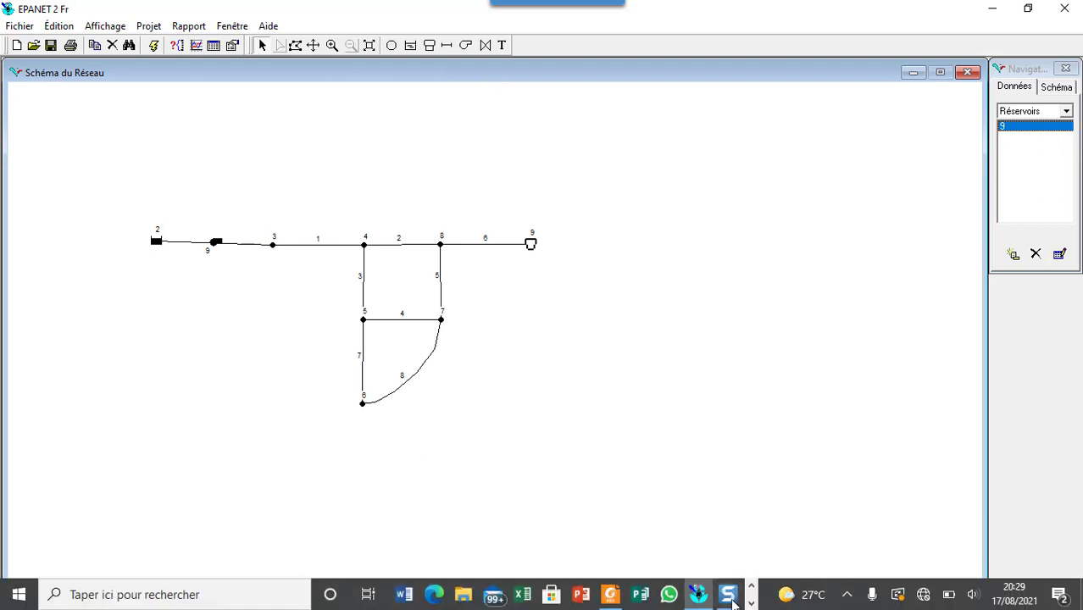
click(751, 602)
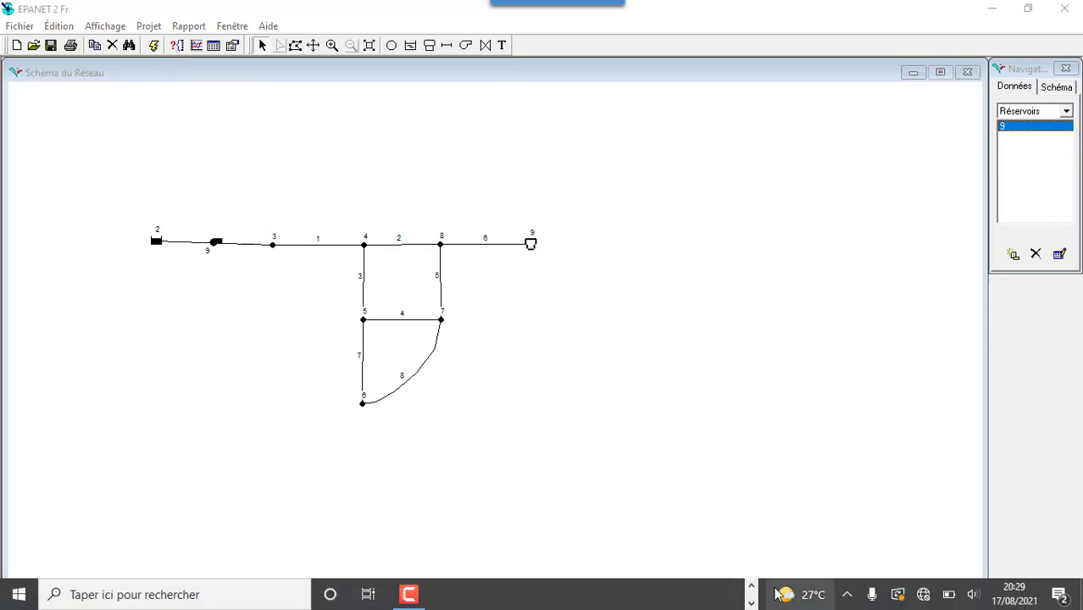
click(751, 585)
click(628, 598)
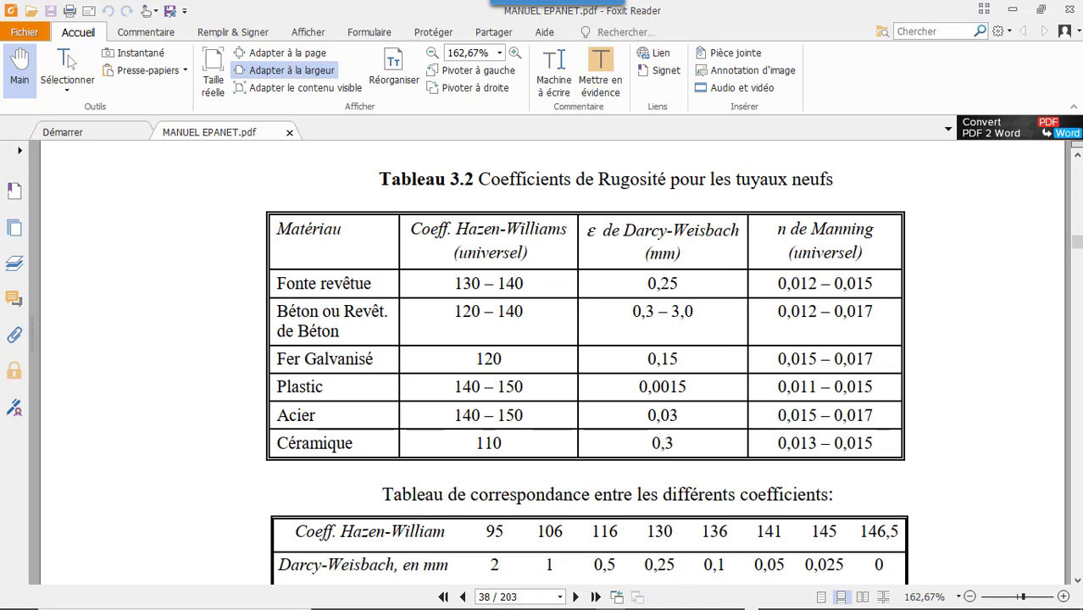
mouse_move(733, 603)
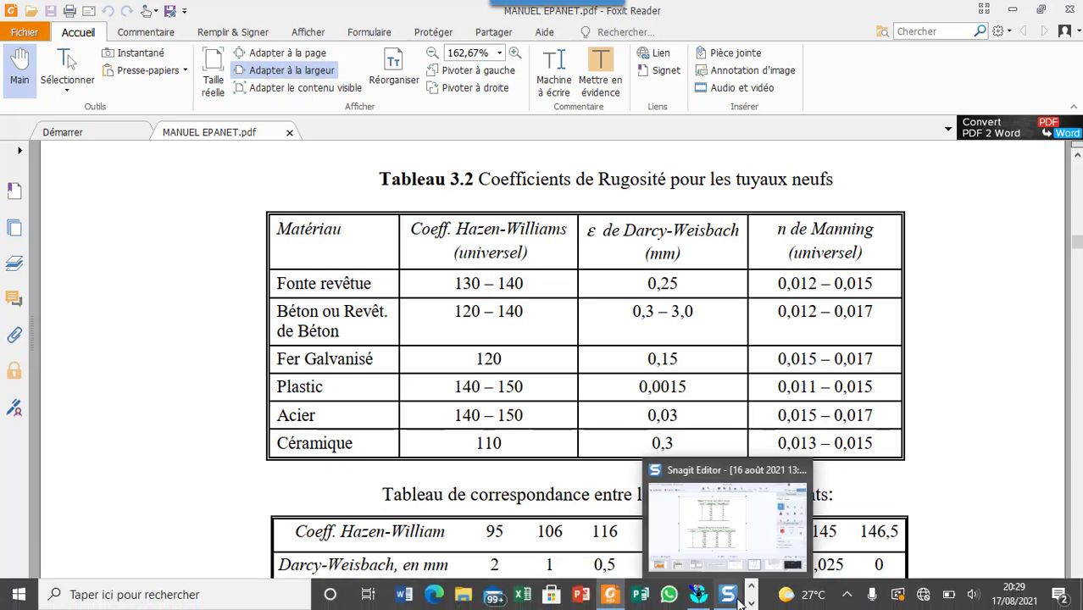
click(699, 598)
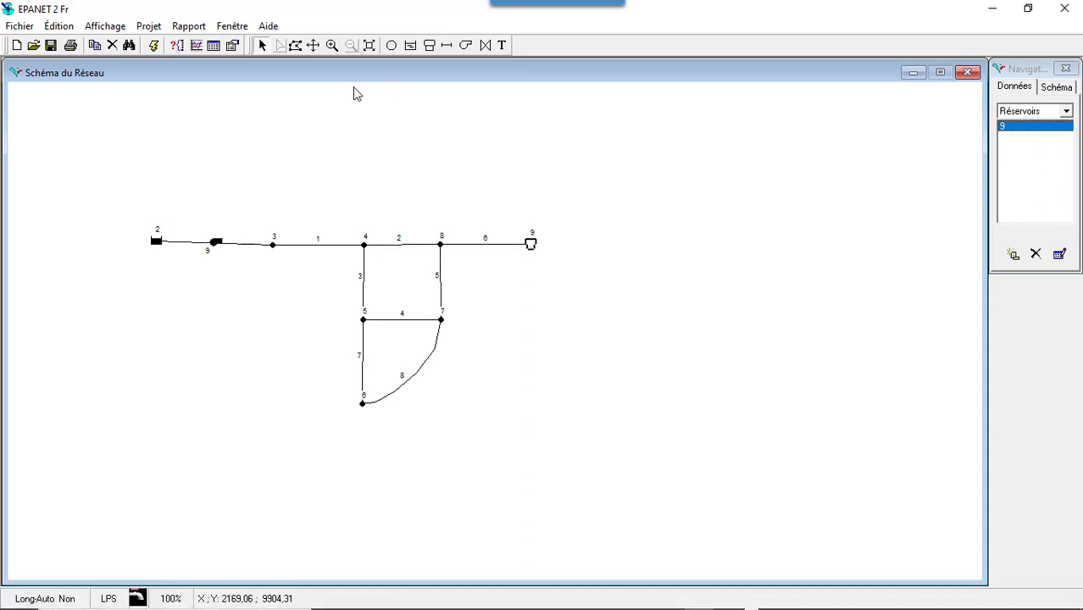
Open the project's default values and examine the element property defaults and the hydraulic options, including the head loss formula
click(149, 26)
click(194, 70)
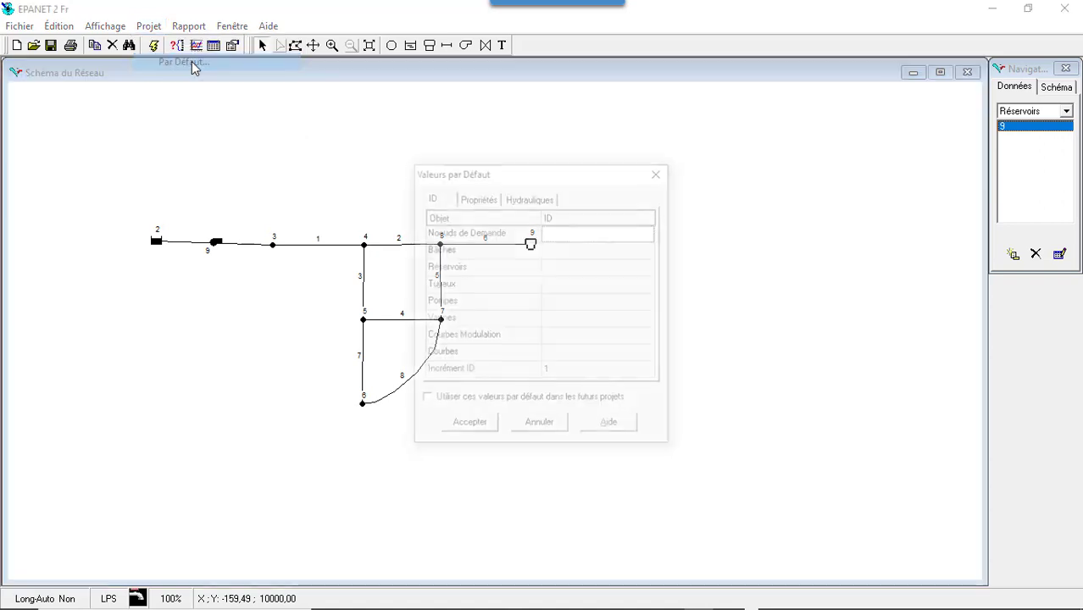
click(492, 198)
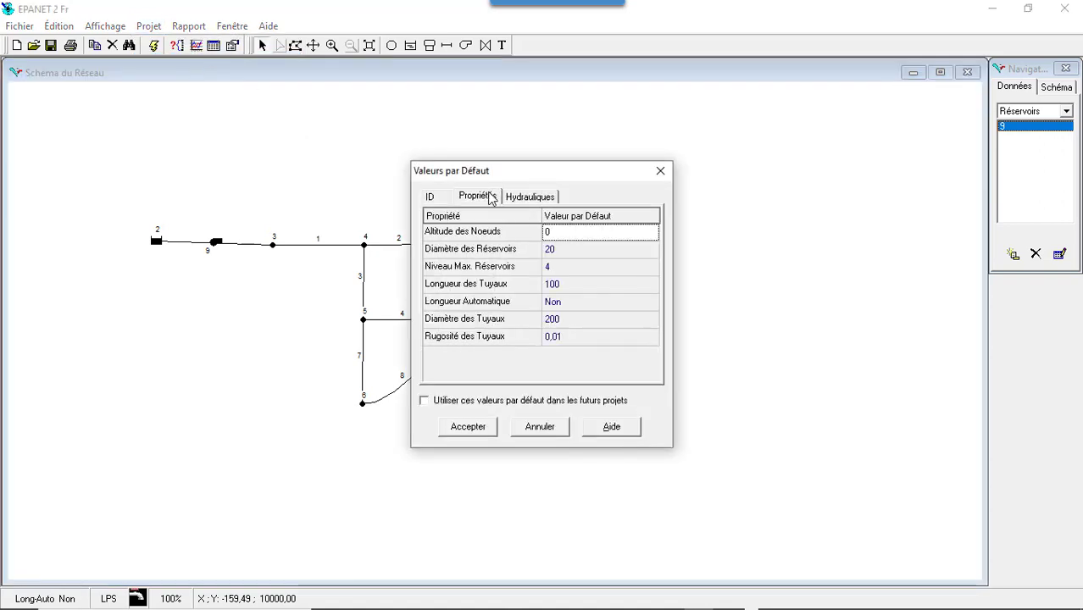
click(526, 197)
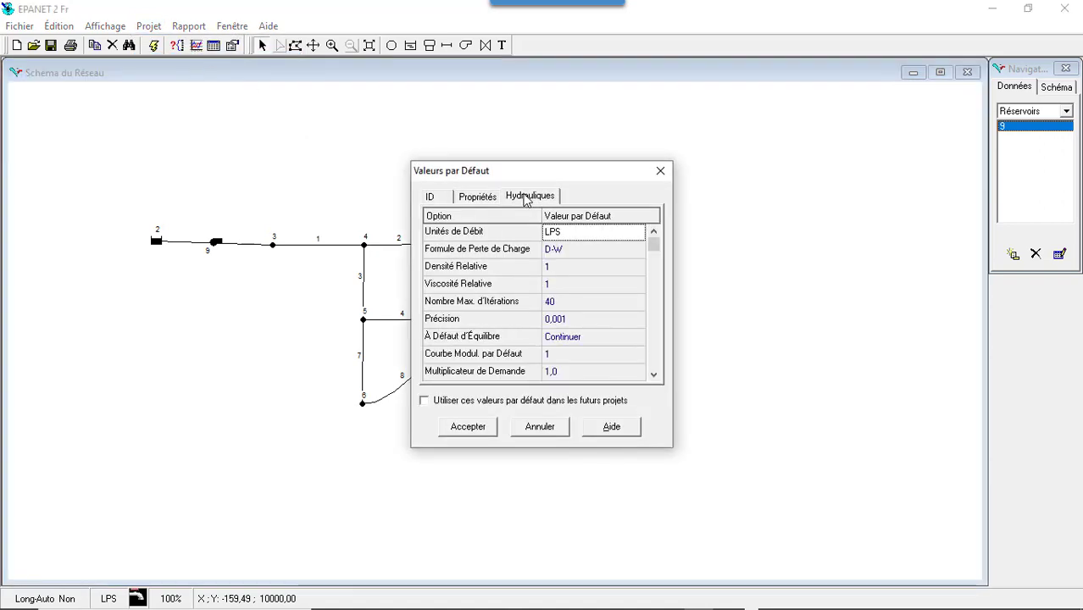
click(583, 278)
drag(657, 242, 656, 383)
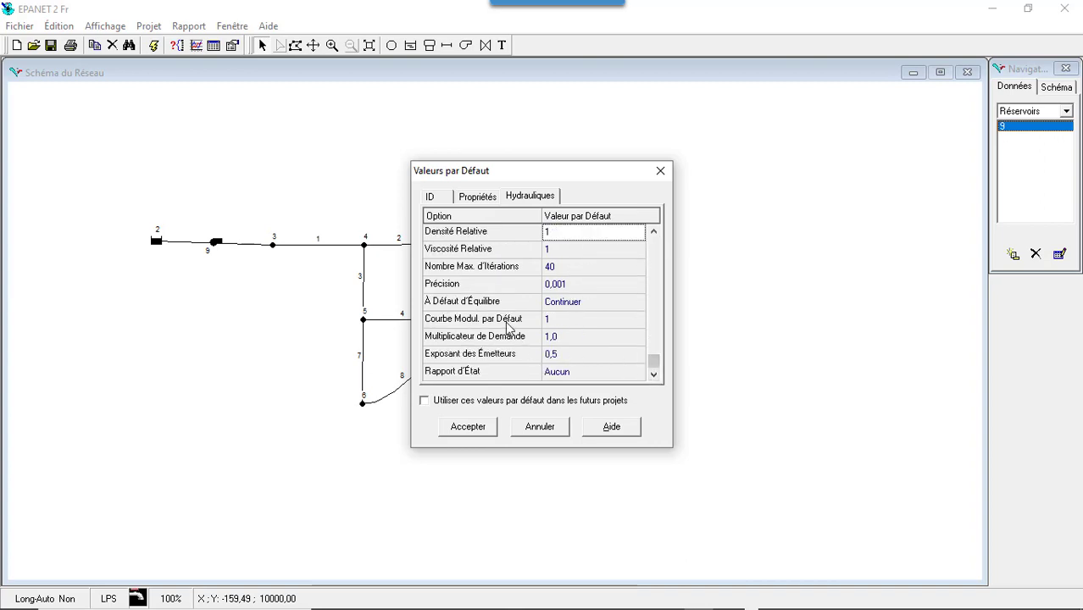
click(656, 240)
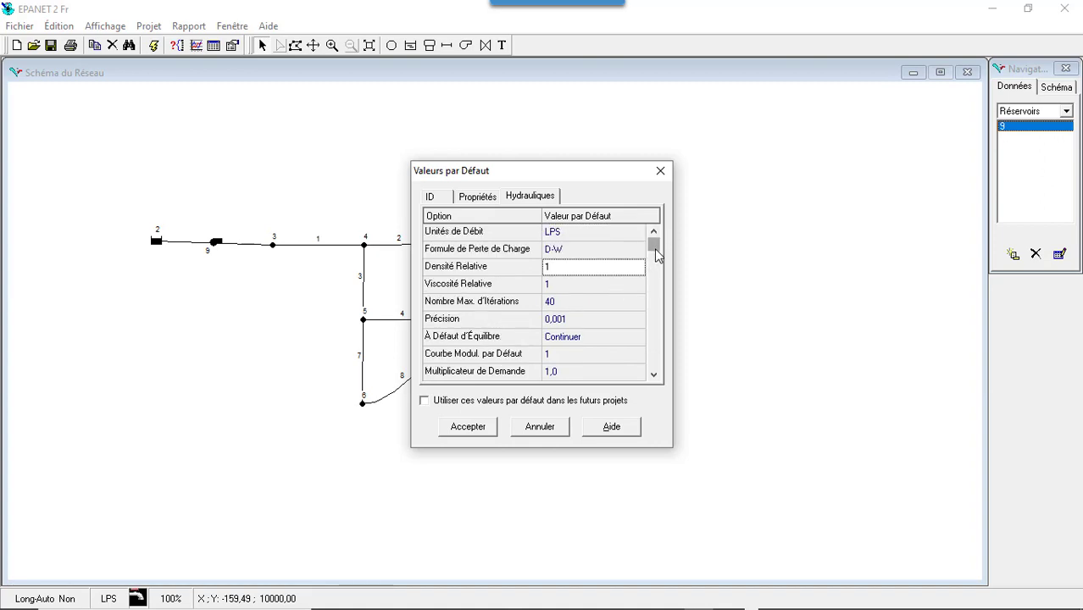
Review the project's default element properties, ID settings and full list of hydraulic options, and close the defaults without changes
click(482, 197)
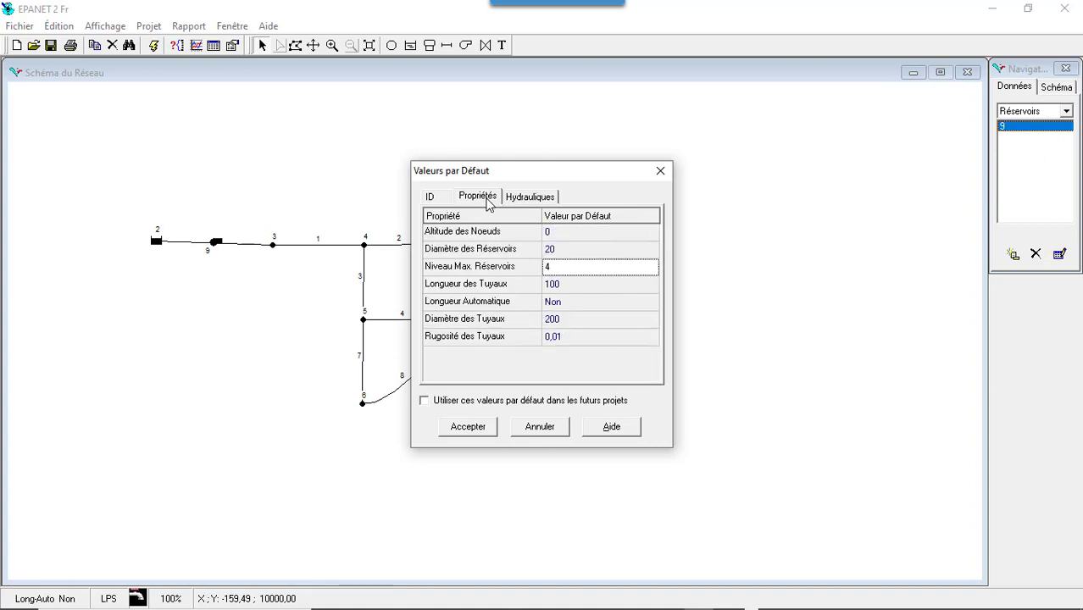
click(442, 198)
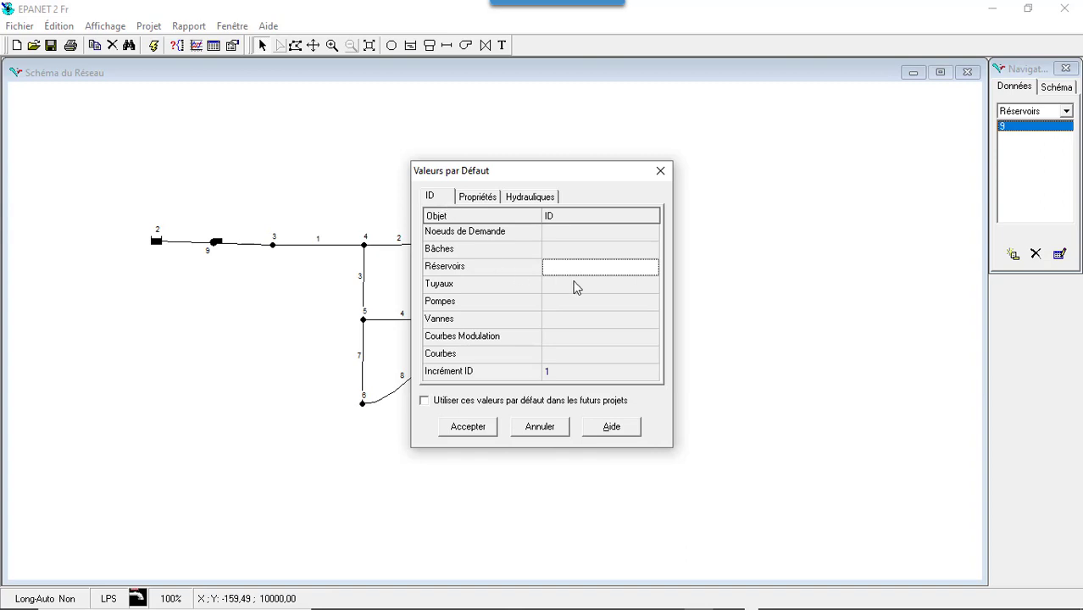
key(Down)
key(Down)
key(Down)
key(Down)
key(Down)
key(Down)
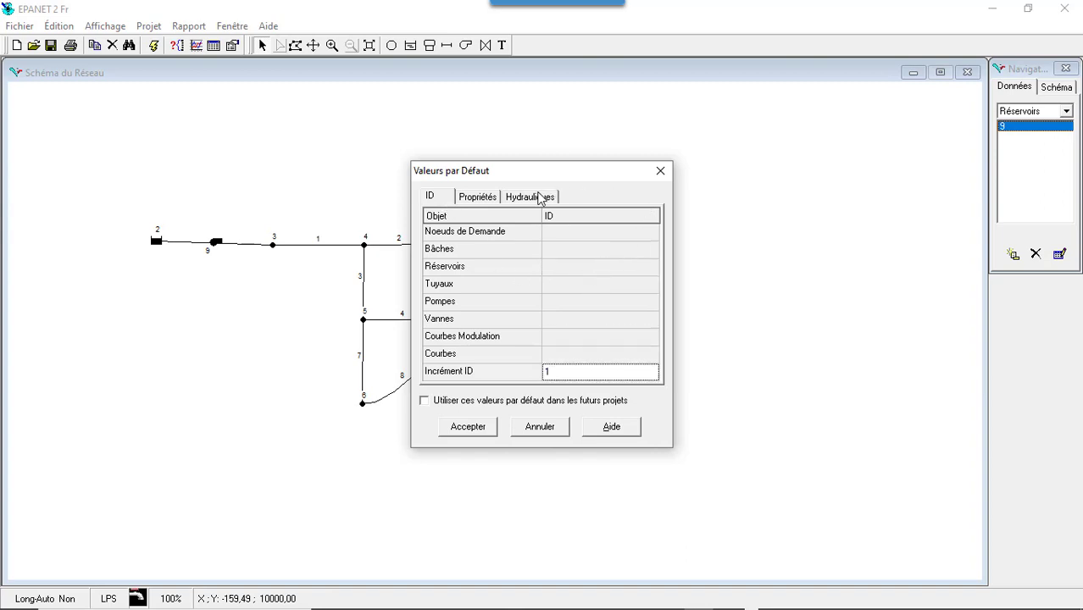
click(531, 196)
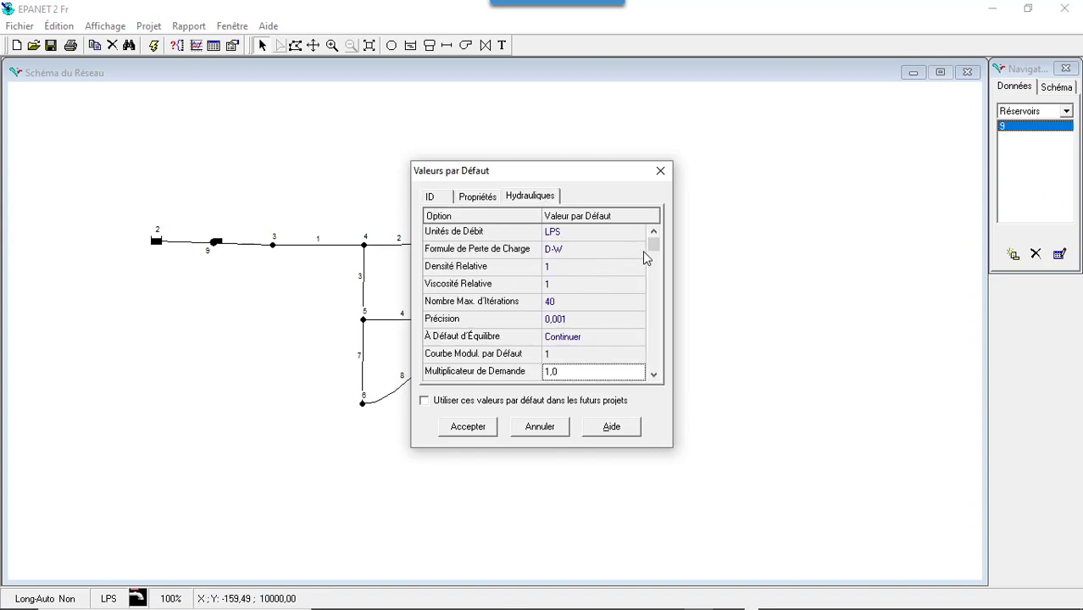
drag(651, 242, 654, 362)
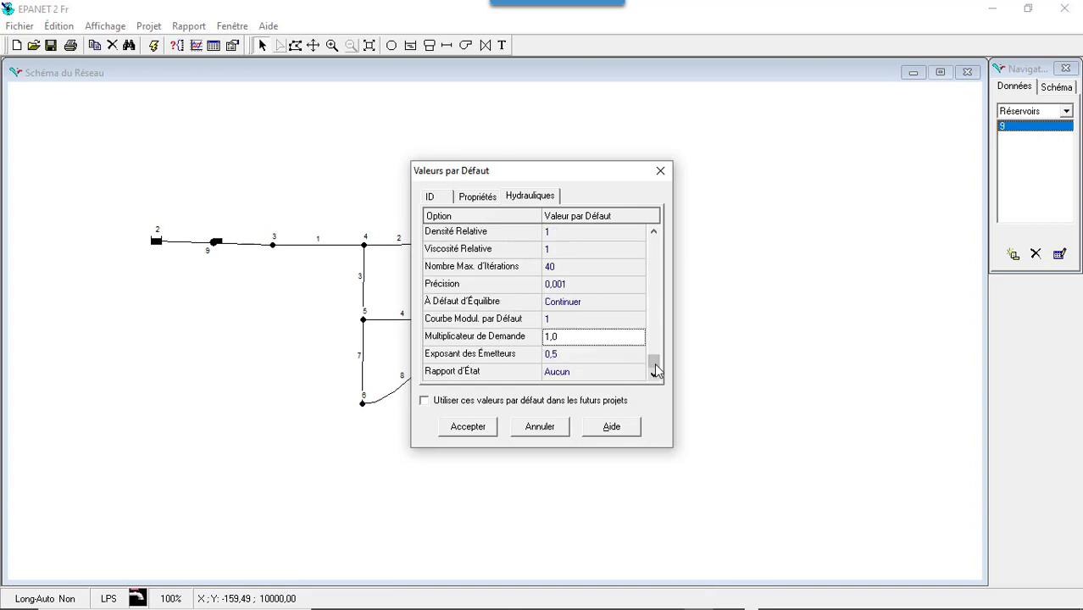
click(661, 172)
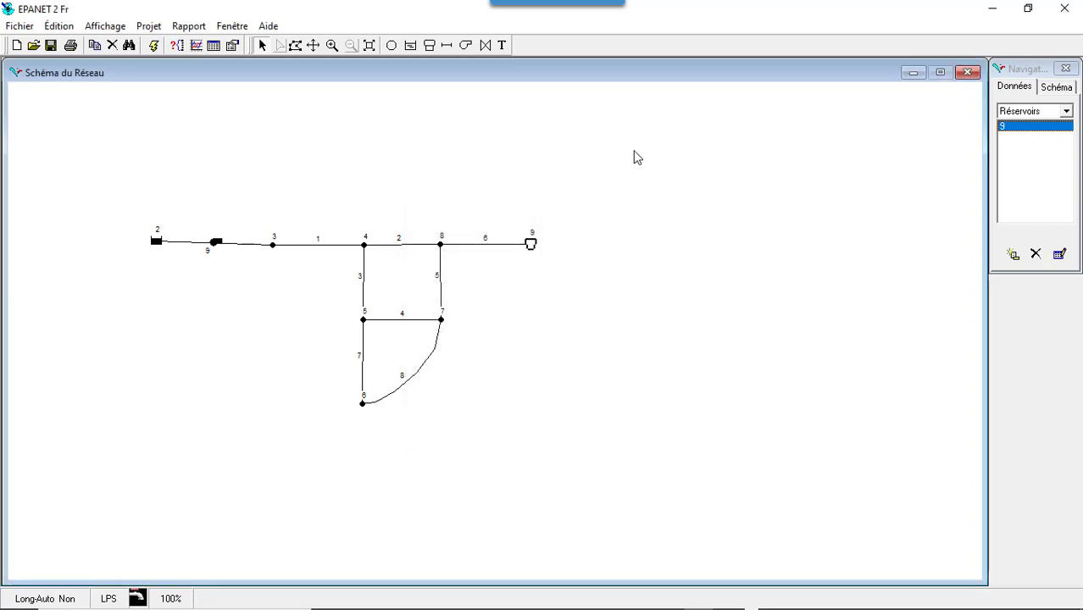
Open the properties of pipe 1 between nodes 3 and 4 and set its length to 1000
double_click(322, 246)
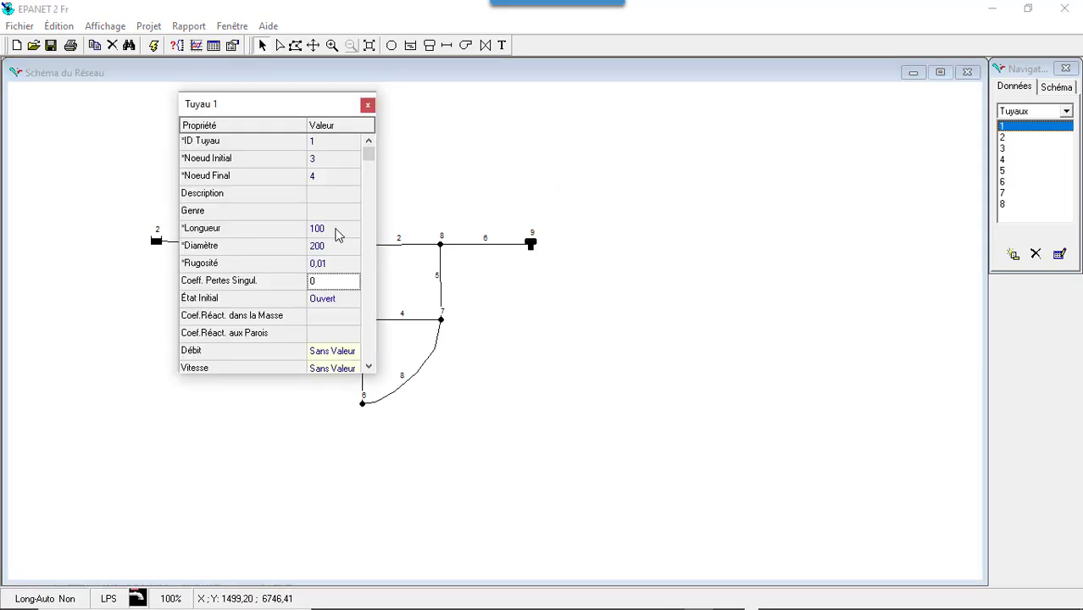
click(331, 228)
text(1000)
key(Return)
Consult the roughness coefficients in Tableau 3.2 in Foxit Reader and the pipe properties in Tableau 2.2 in Snagit Editor, and return to EPANET
mouse_move(600, 608)
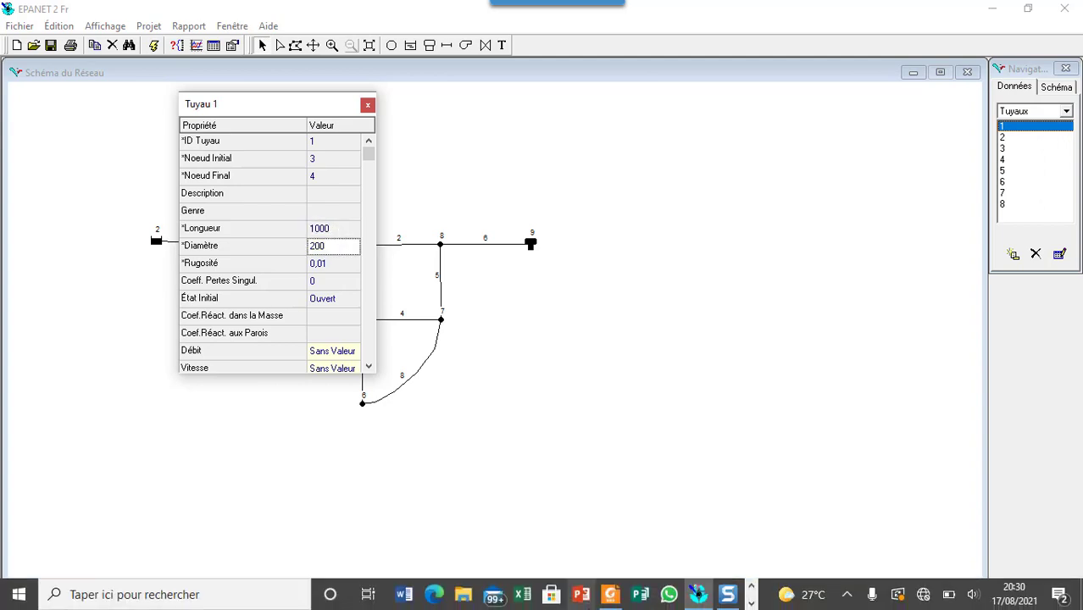
click(611, 595)
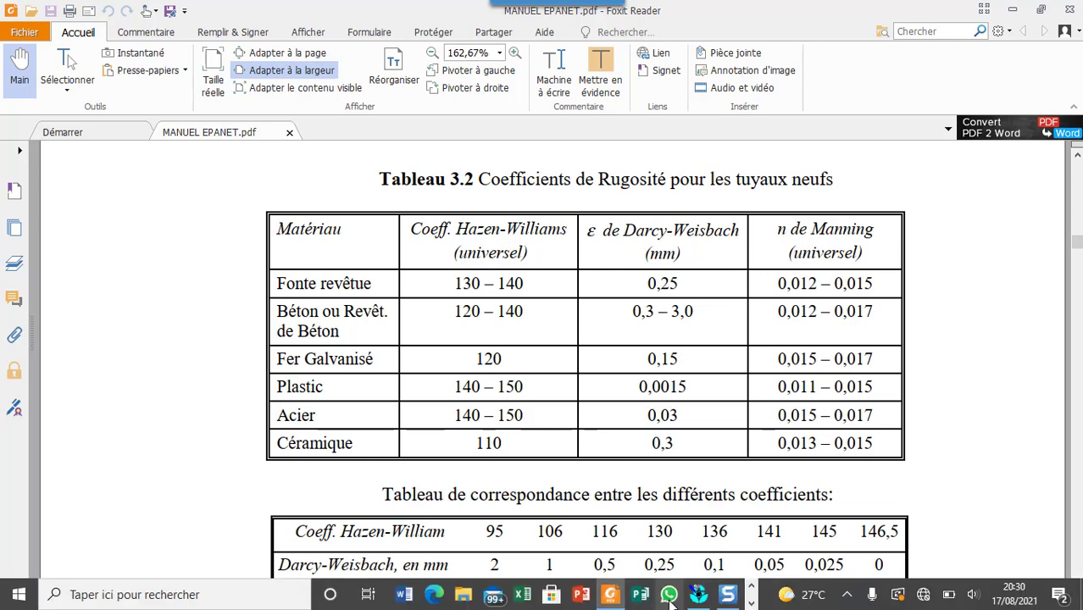
click(728, 594)
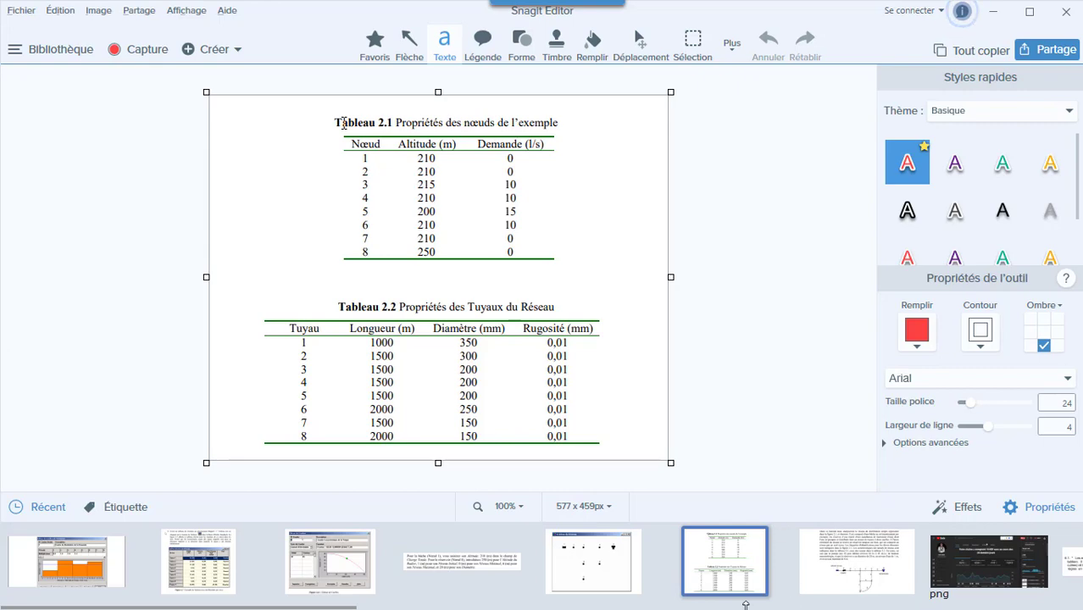
click(995, 16)
click(1015, 17)
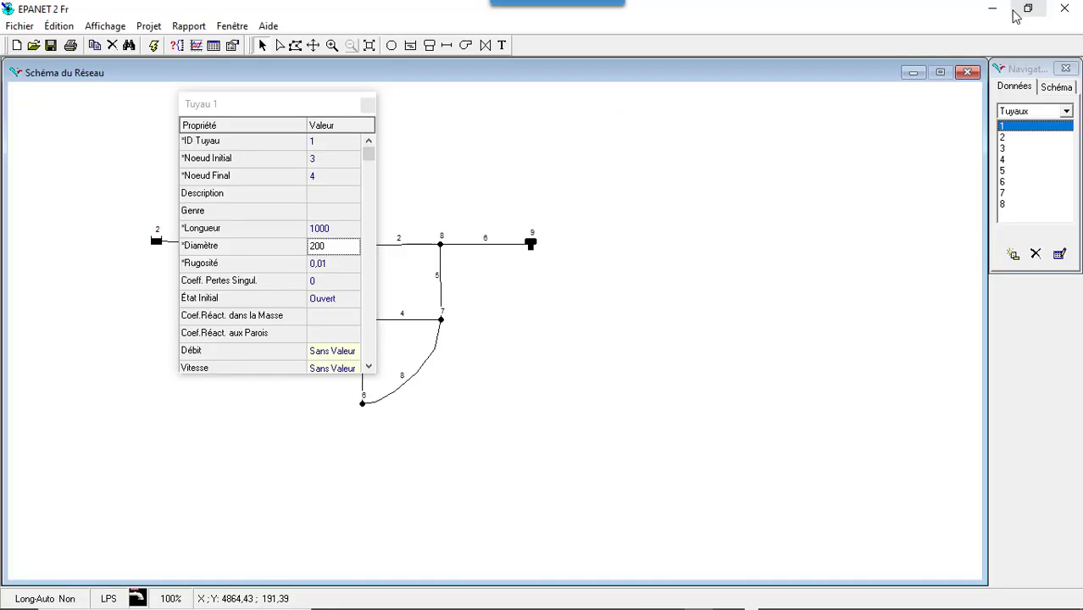
Set pipe 1's diameter to 350 and its roughness to 0,03
click(322, 246)
text(50)
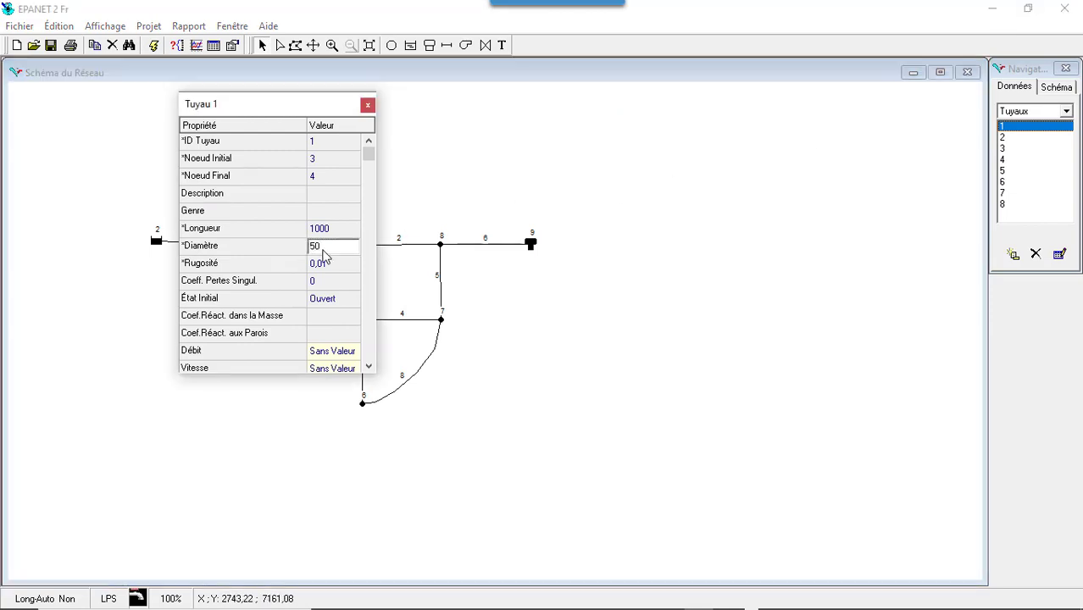
text(350)
click(331, 265)
click(334, 265)
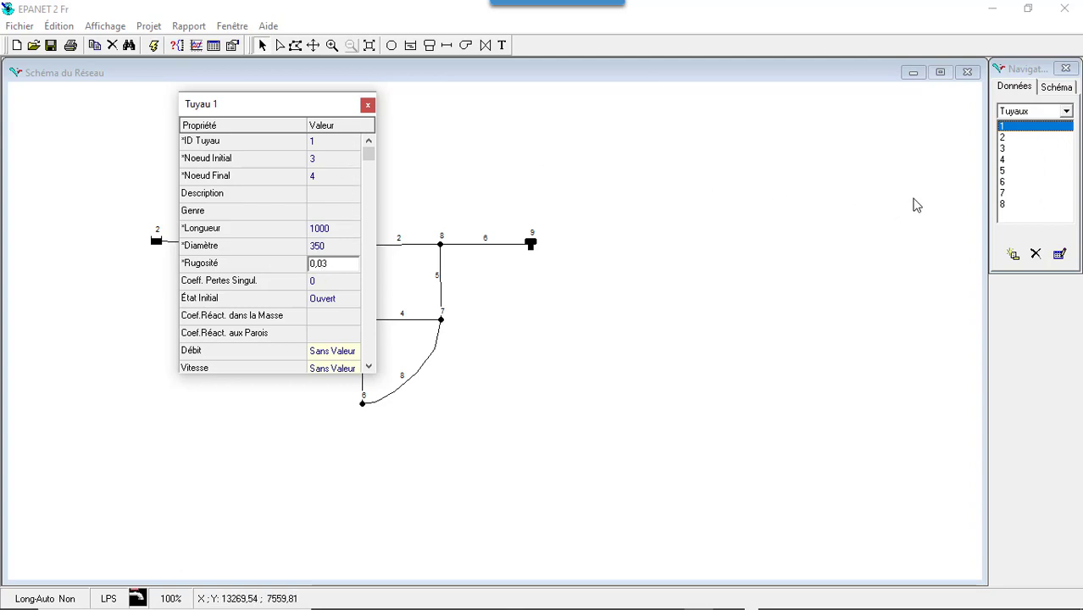
Set pipe 2's length to 1500, its diameter to 300 and its roughness to 0,03
click(1010, 137)
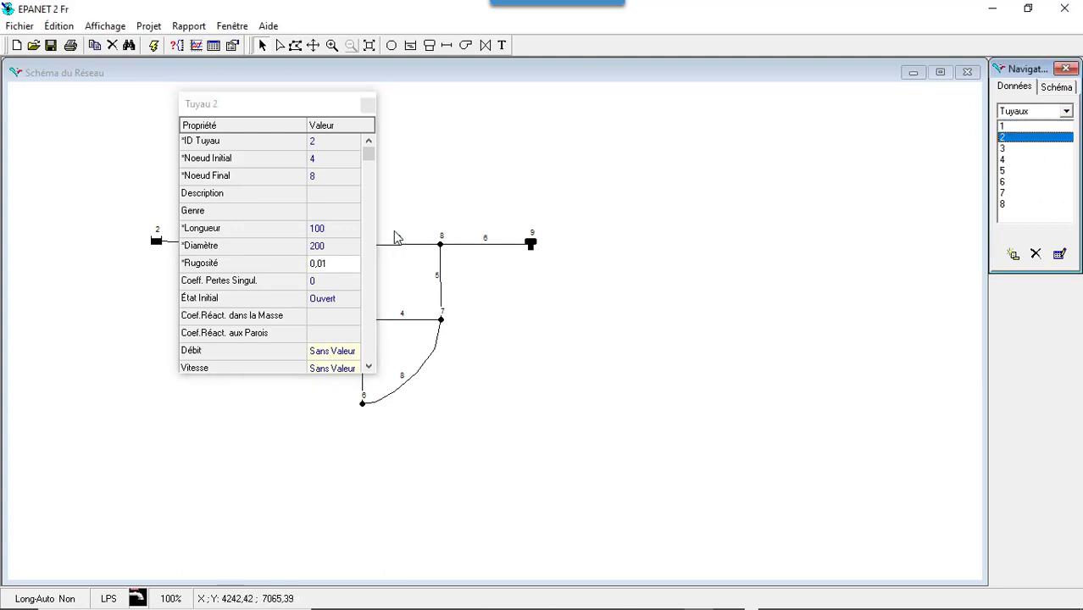
click(335, 231)
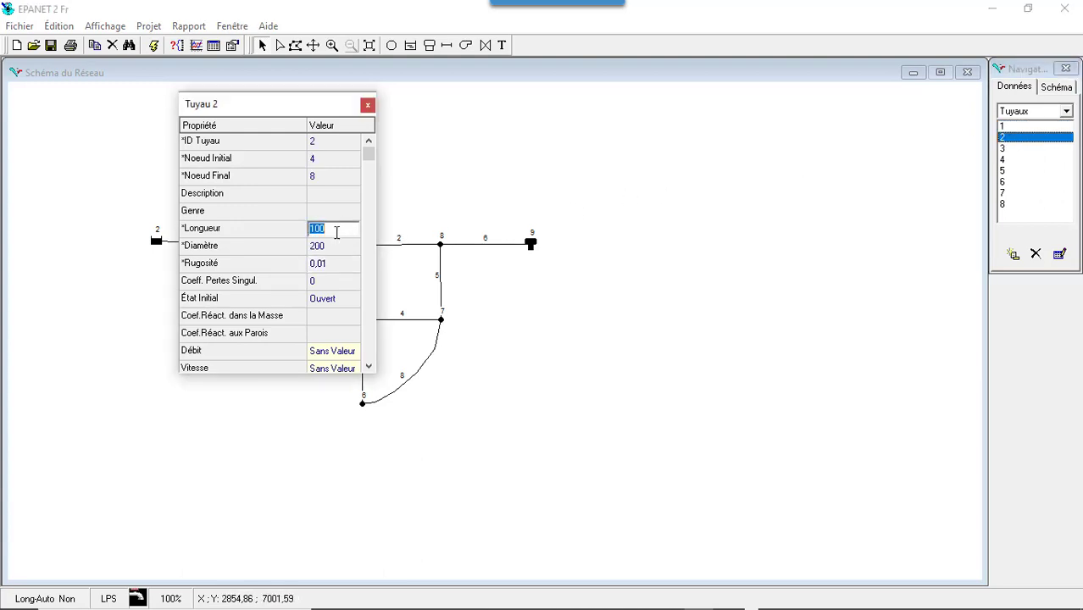
text(1)
key(Return)
text(300)
key(Return)
click(339, 263)
click(339, 263)
Check the properties of the next pipes in Tableau 2.2 in Snagit Editor and return to EPANET
mouse_move(696, 607)
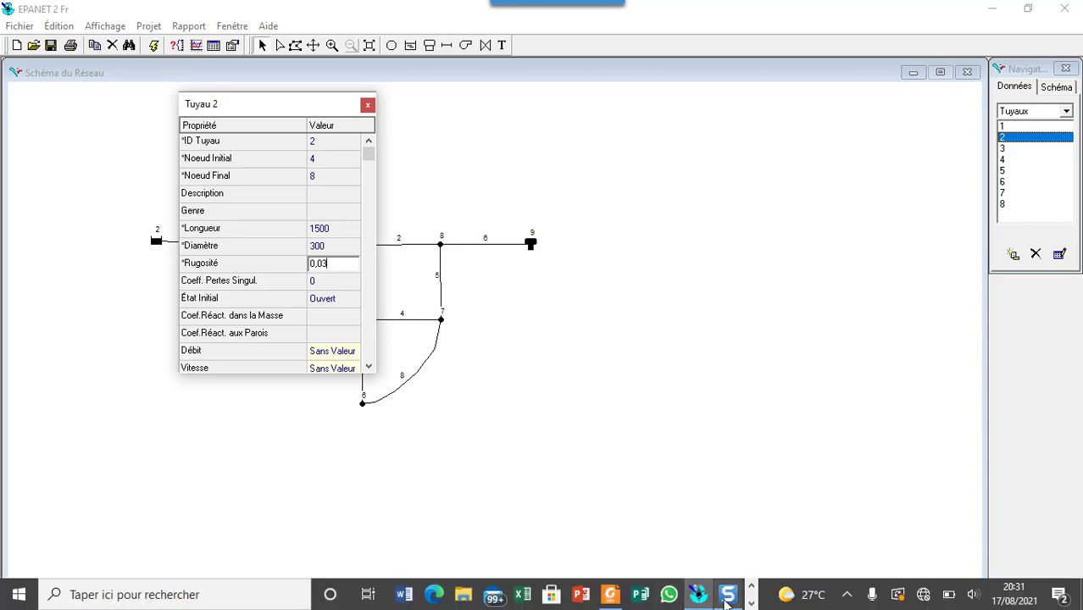
mouse_move(727, 600)
click(722, 534)
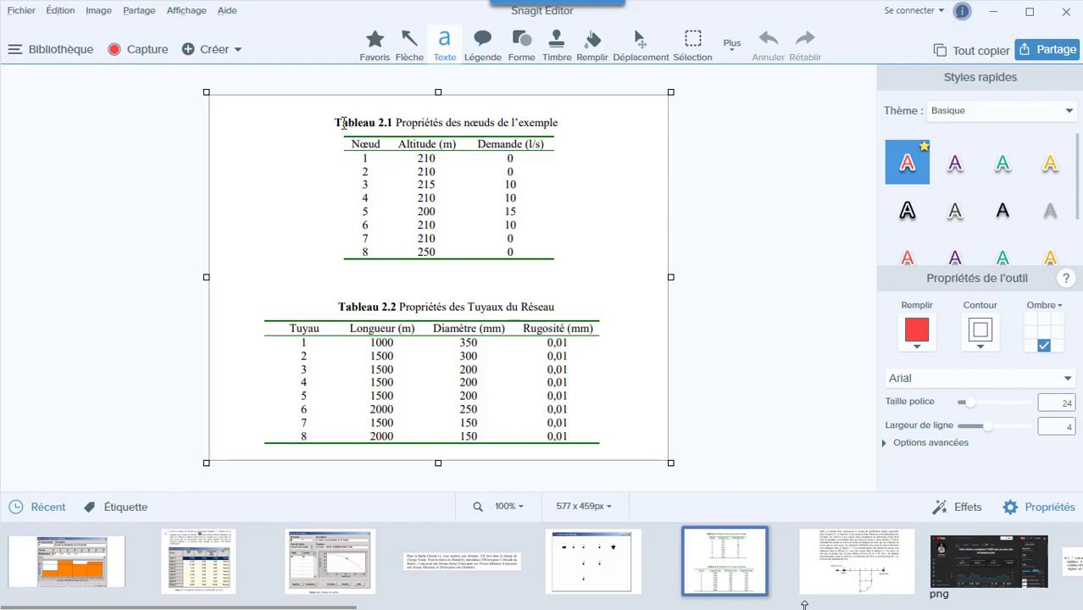
click(996, 15)
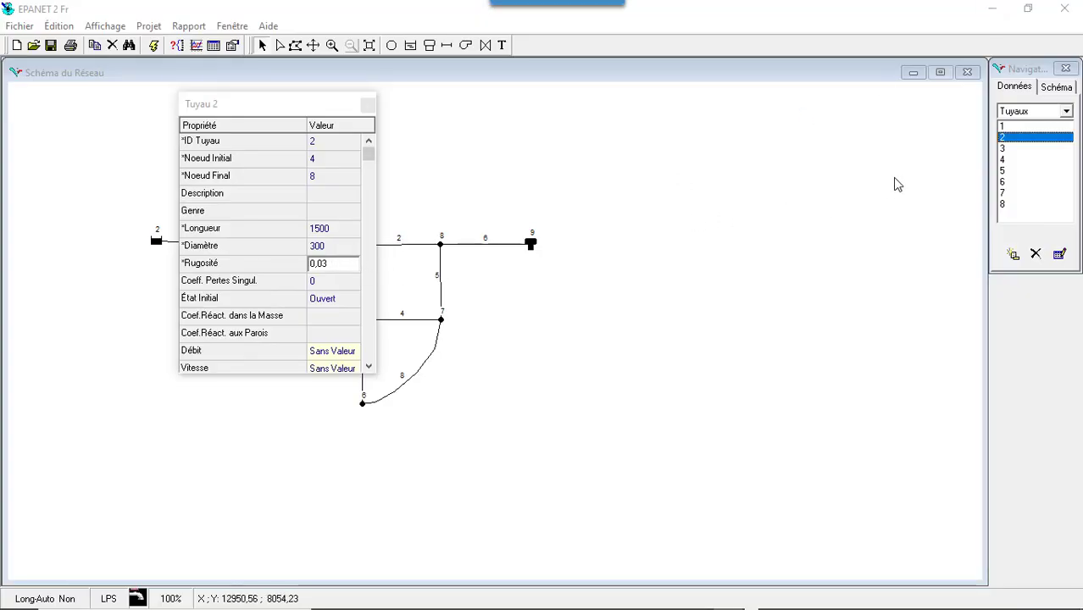
Set pipe 3's length to 1500 and its roughness to 0,03
click(1017, 150)
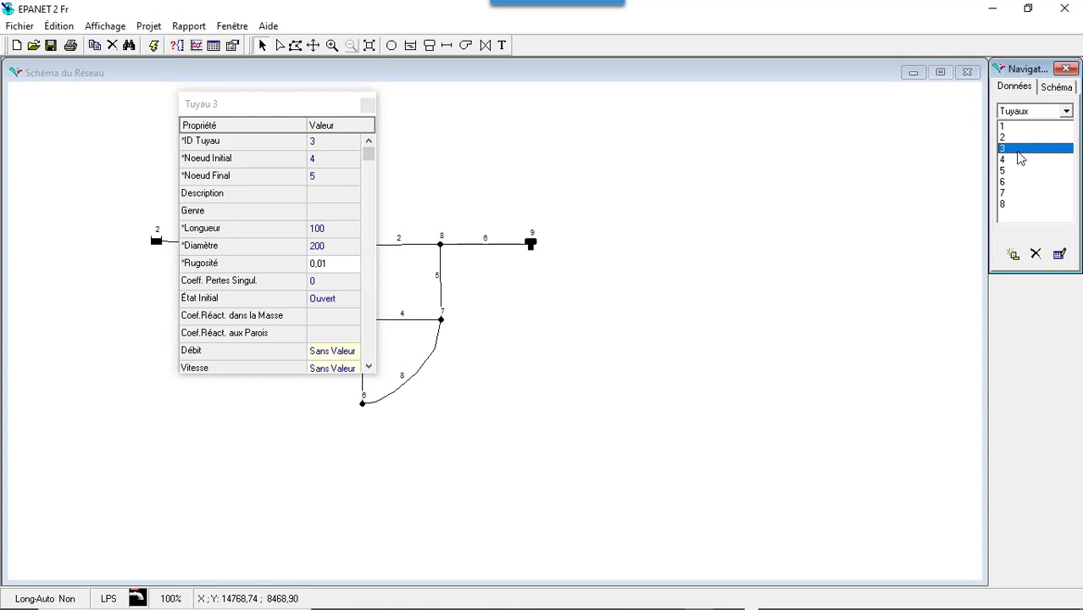
click(332, 232)
text(15)
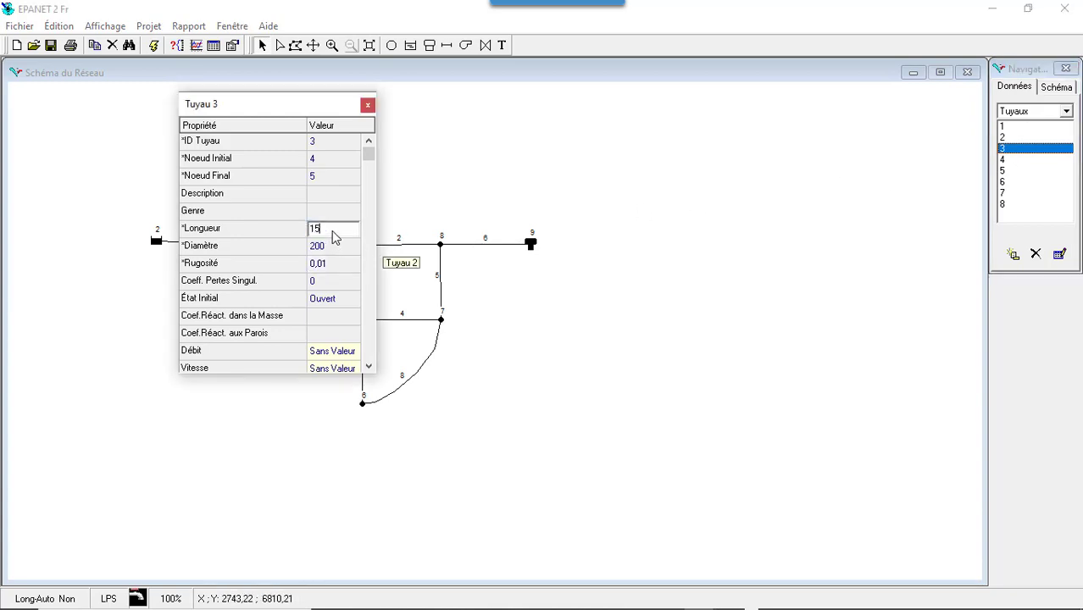
text(00)
key(Down)
key(Down)
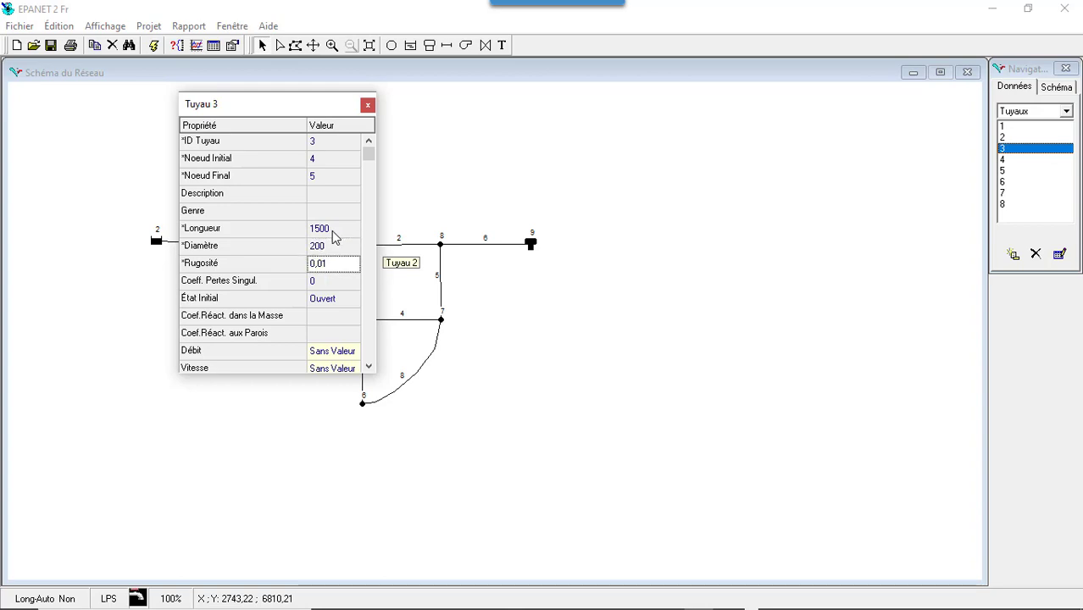
click(344, 263)
text(3)
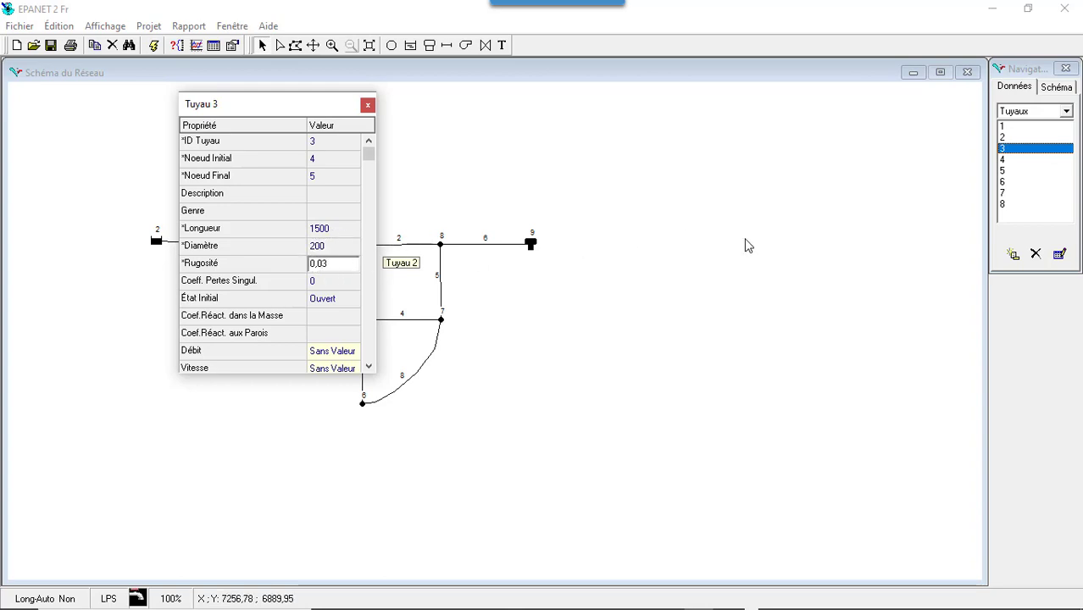
Set pipe 4's length to 1500 and its roughness to 0,03
click(1003, 159)
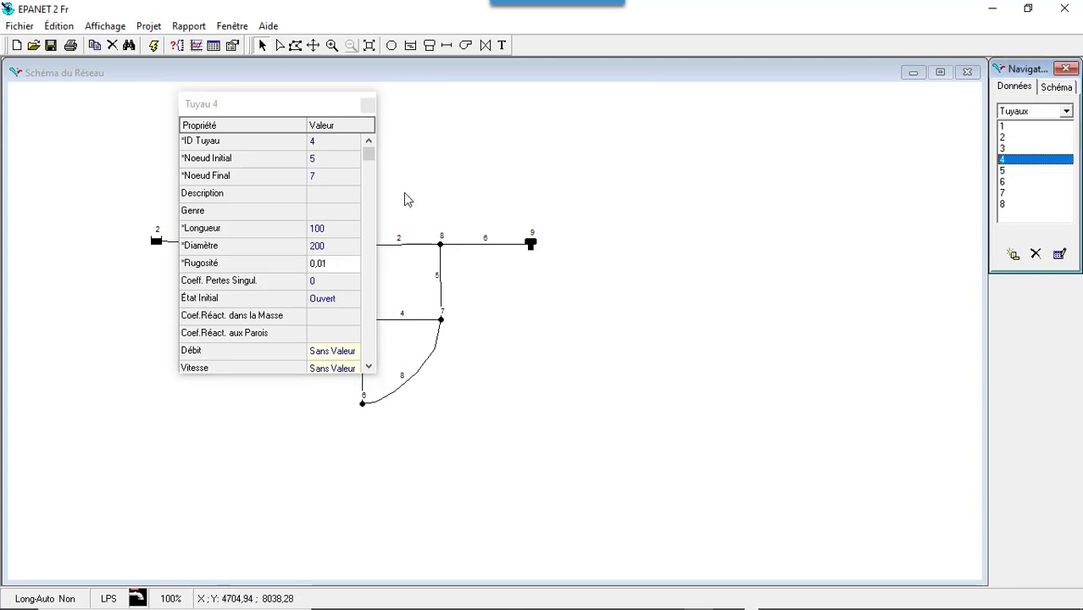
click(349, 234)
text(1)
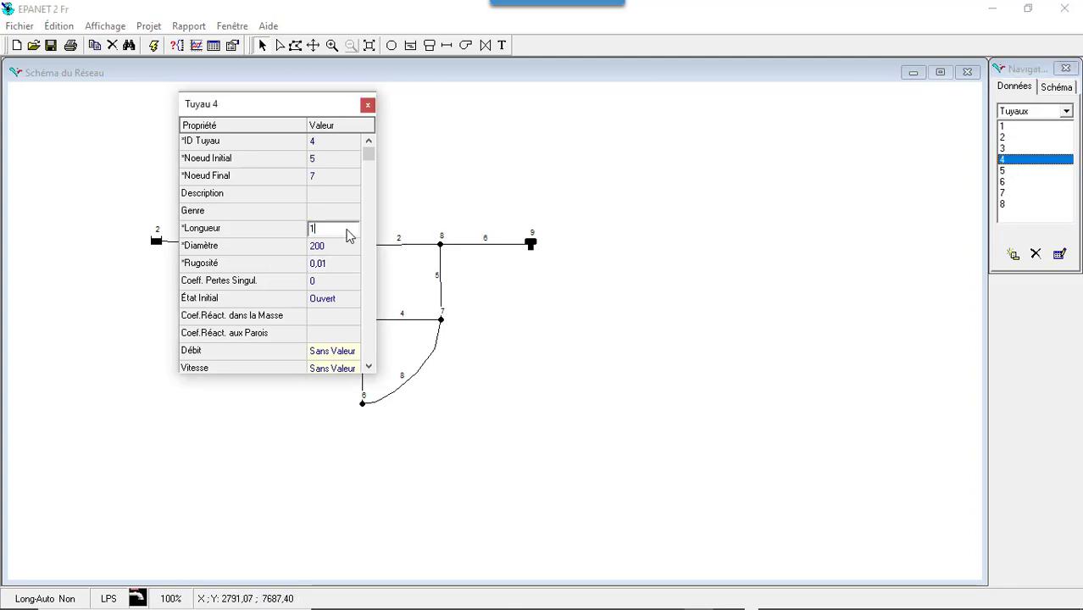
text(500)
click(334, 264)
click(336, 266)
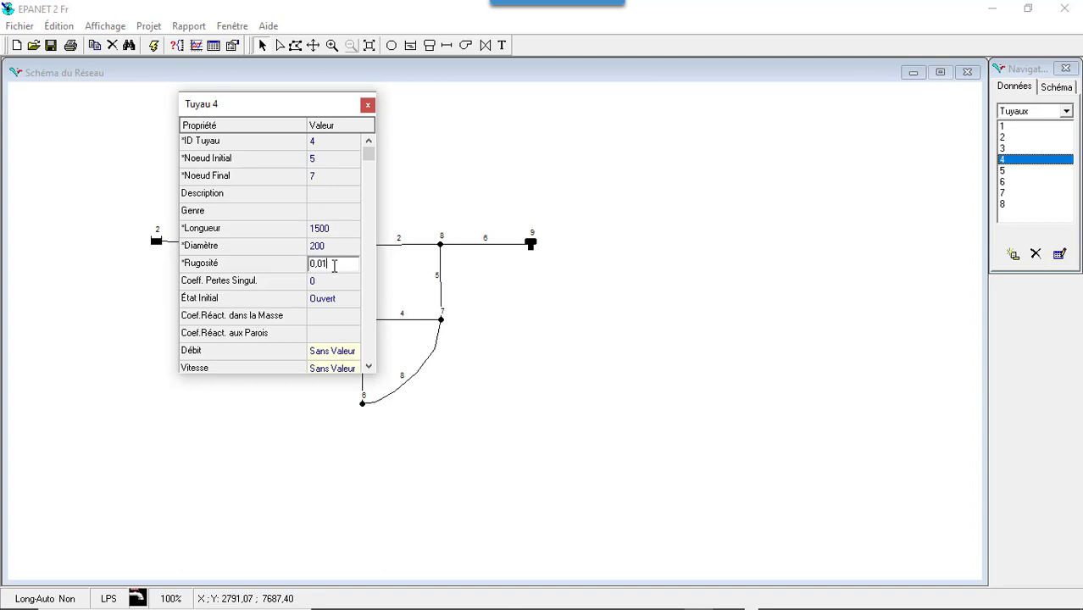
key(BackSpace)
text(3)
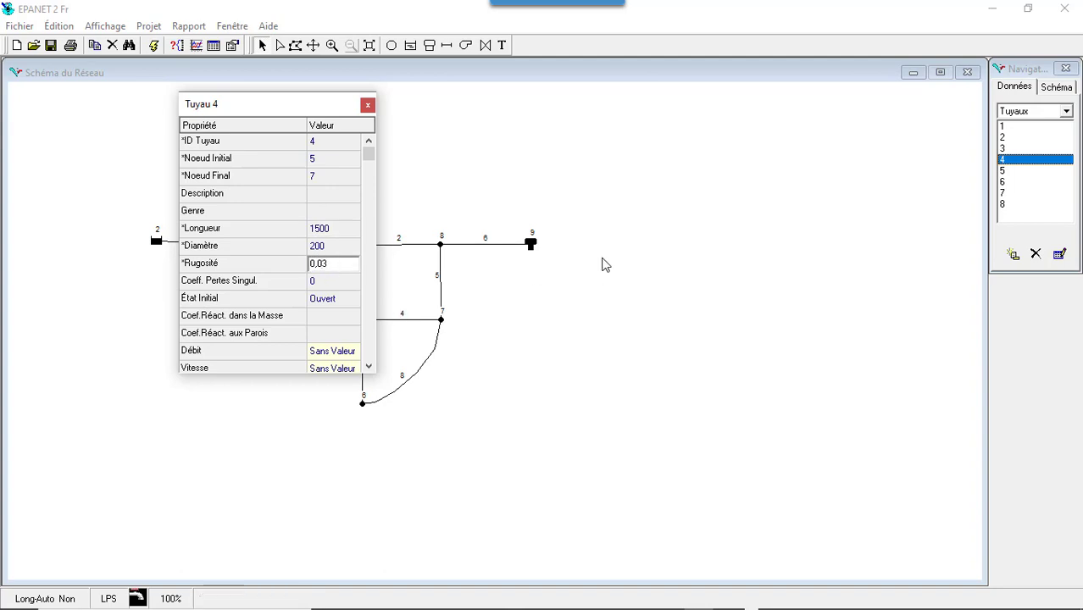
Set pipe 5's length to 1500 and its roughness to 0,03
click(1003, 172)
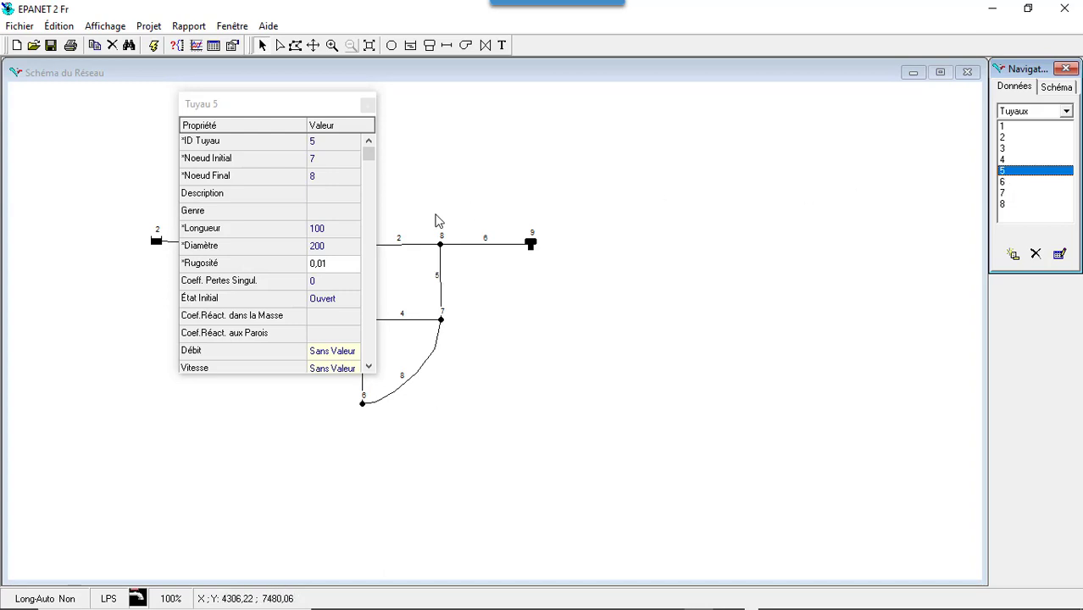
click(332, 233)
text(1500)
click(336, 266)
click(337, 265)
key(BackSpace)
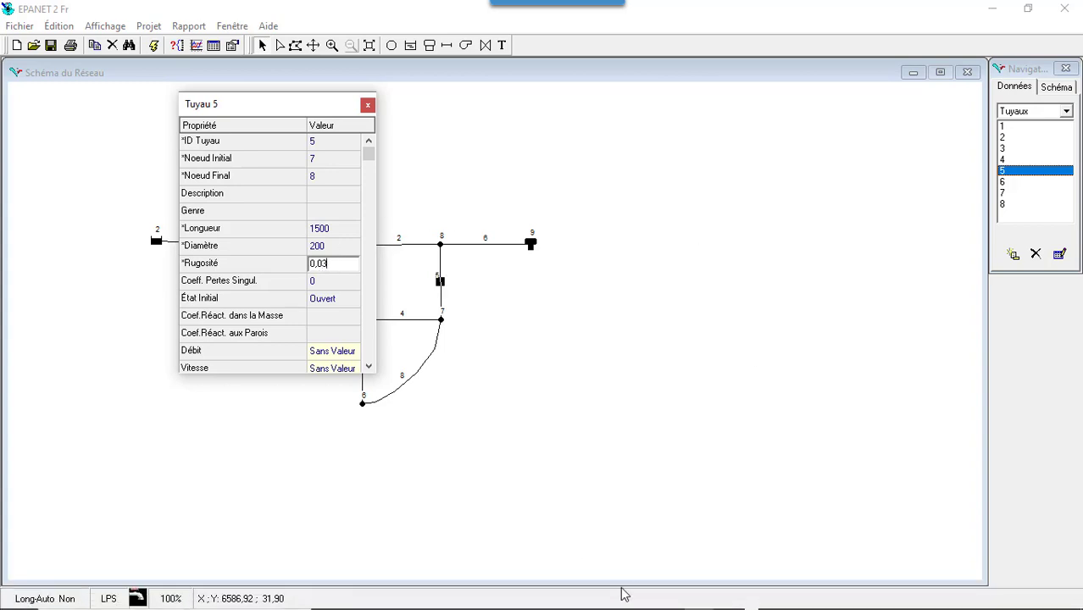
Check pipe 6 in Tableau 2.2 in Snagit Editor, then set its length to 200, diameter to 250 and roughness to 0,03 in EPANET
click(725, 594)
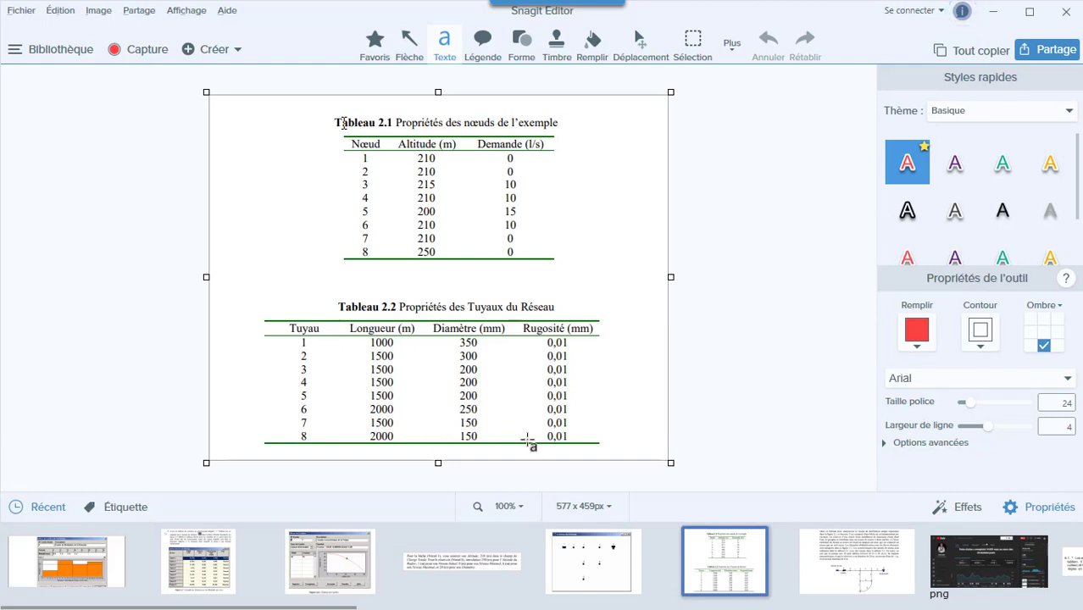
click(993, 16)
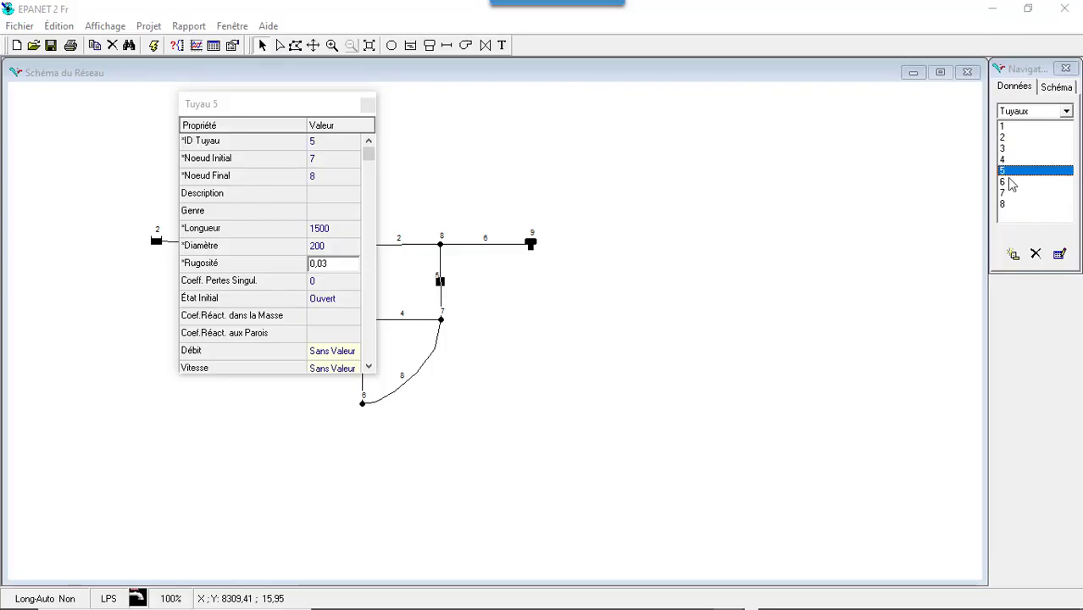
click(1005, 182)
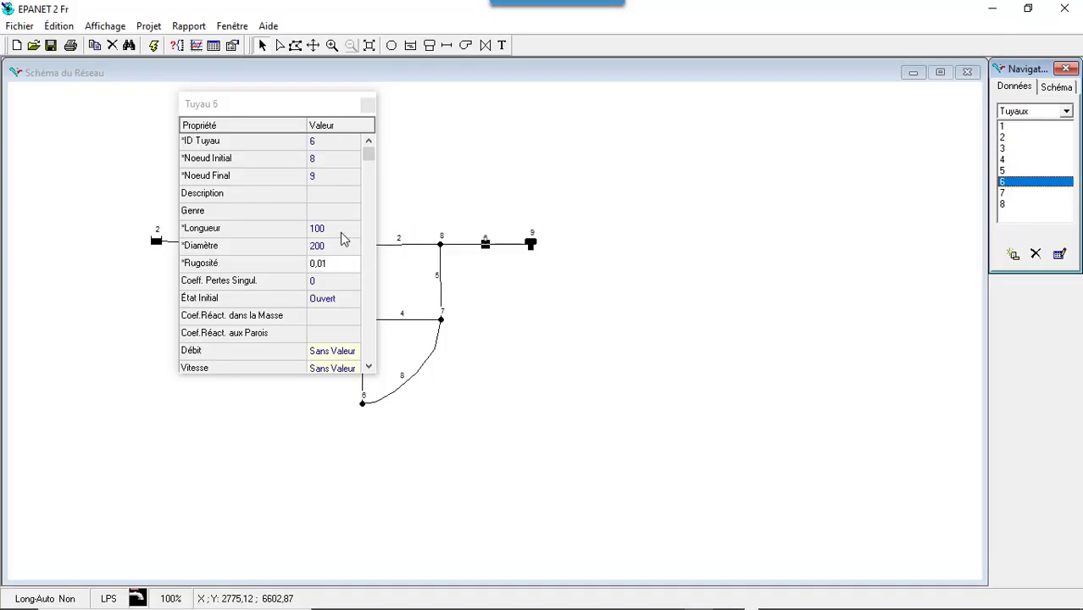
click(340, 232)
text(20)
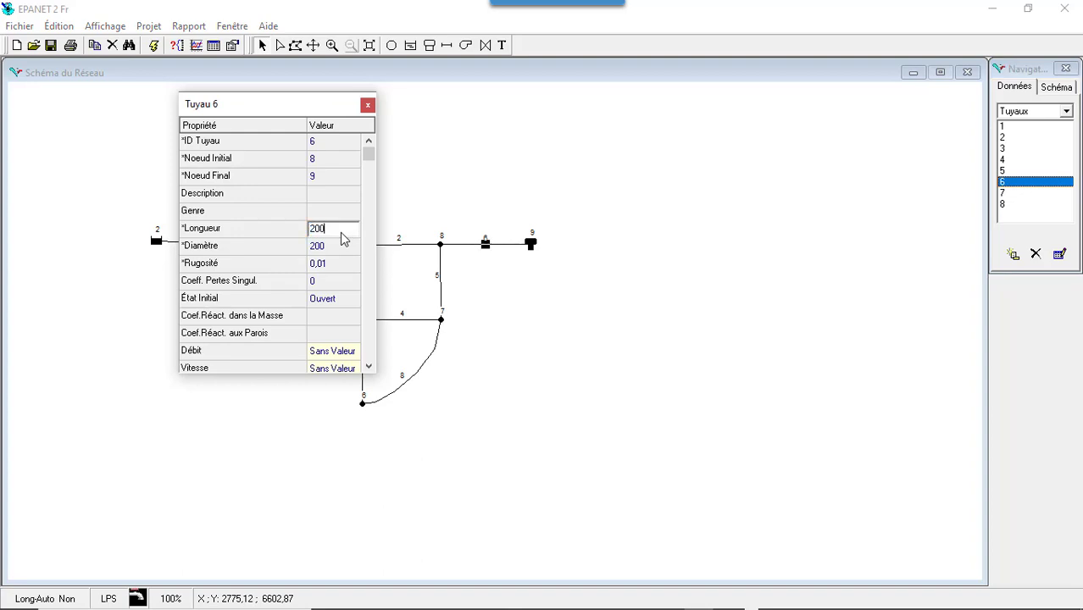
click(327, 248)
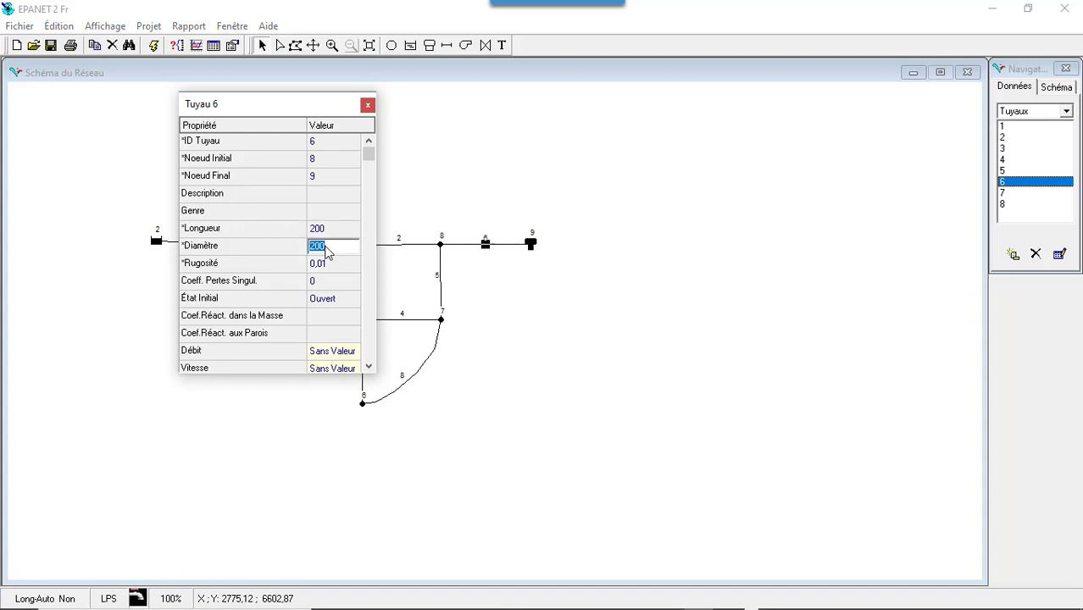
text(250)
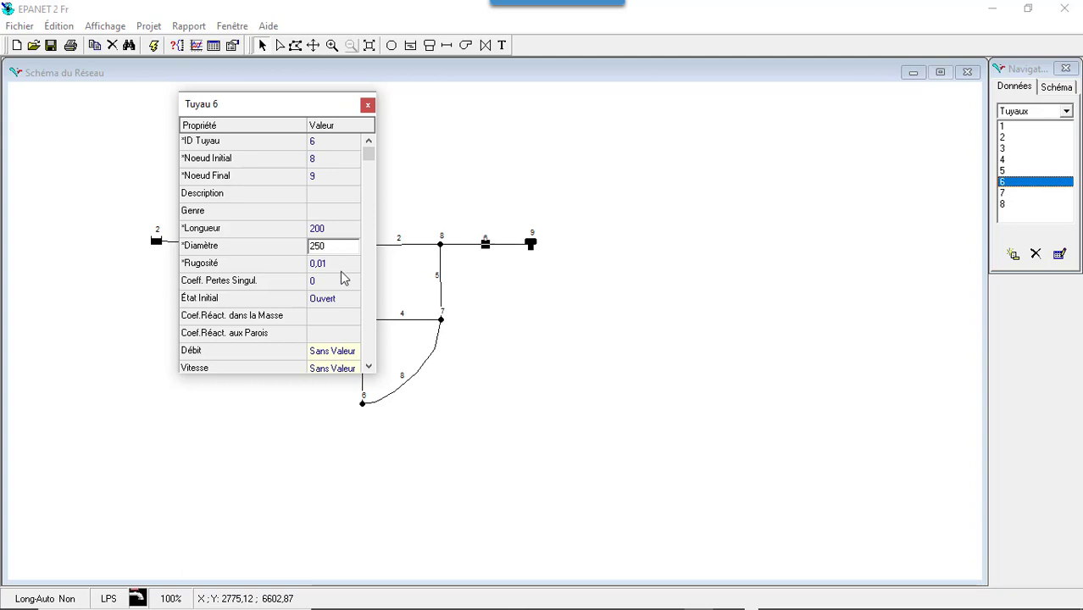
click(342, 267)
click(344, 266)
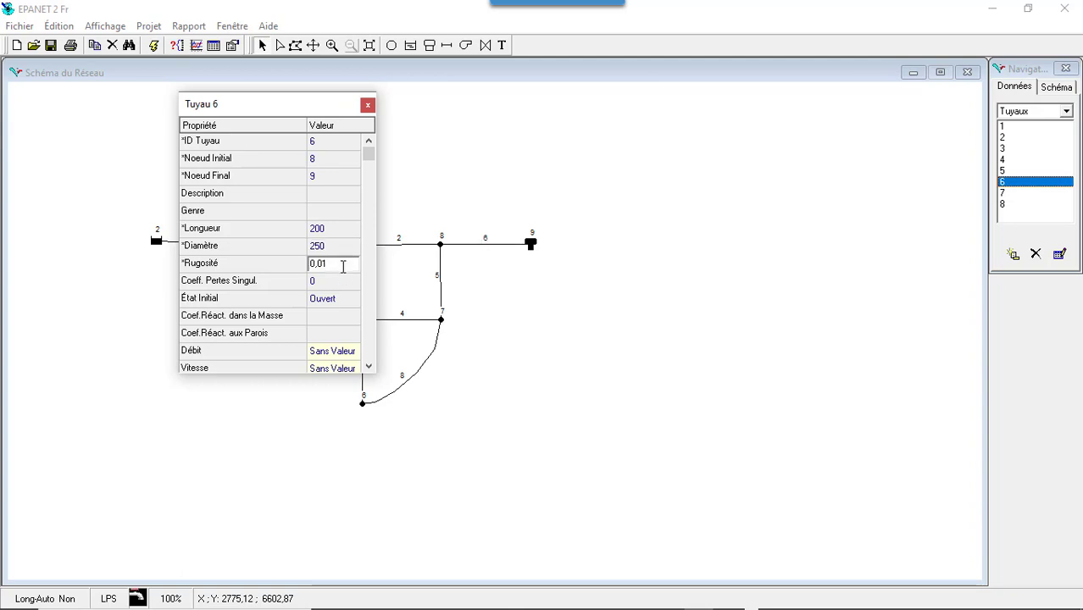
text(3)
Set pipe 7's length to 1500 and its roughness to 0,03
click(1004, 193)
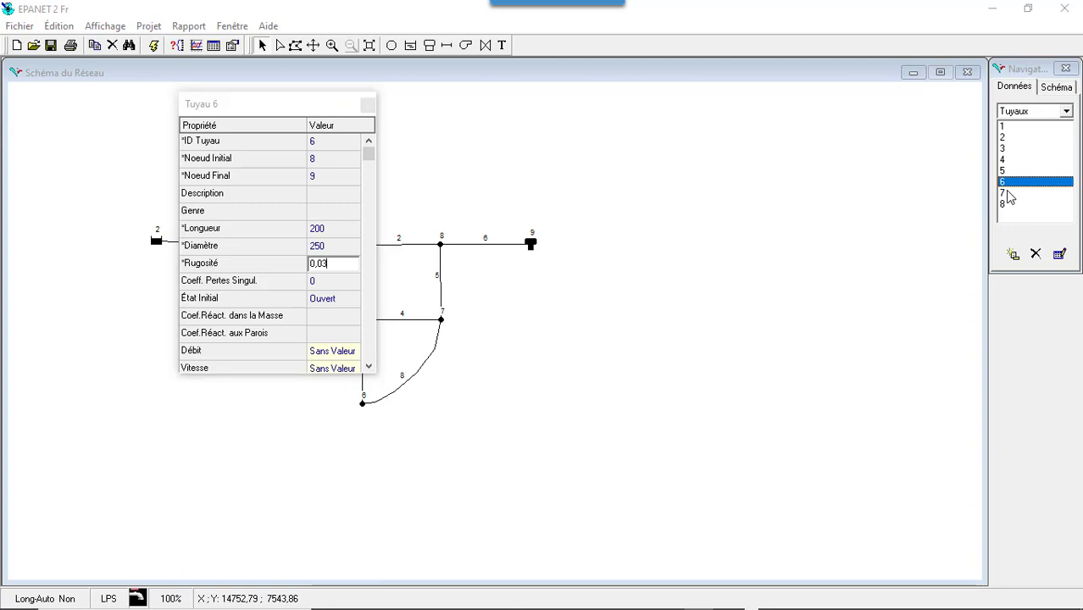
click(334, 237)
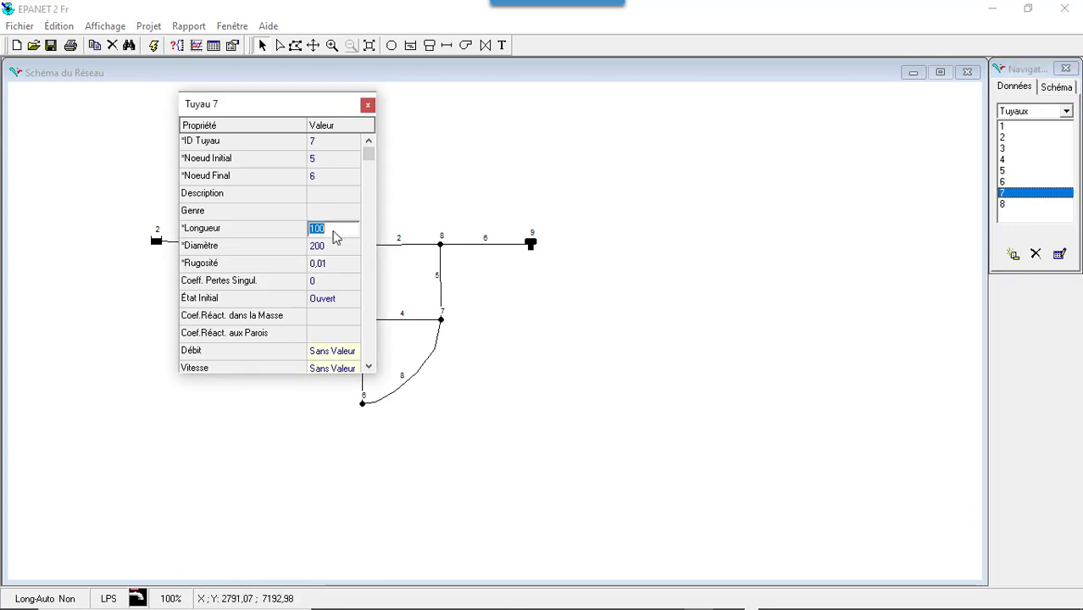
text(1)
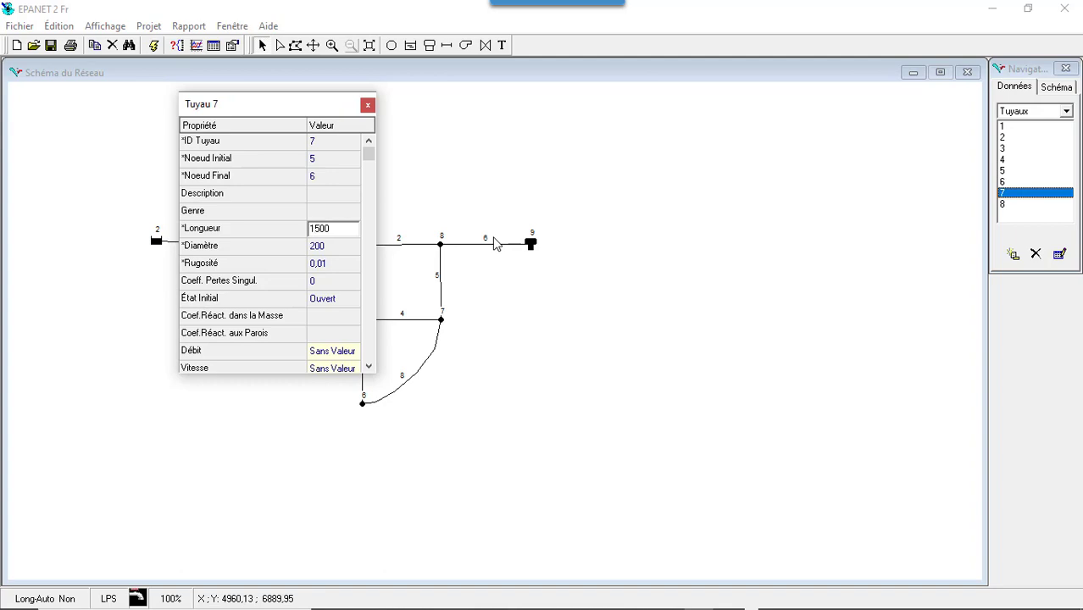
click(331, 265)
click(330, 264)
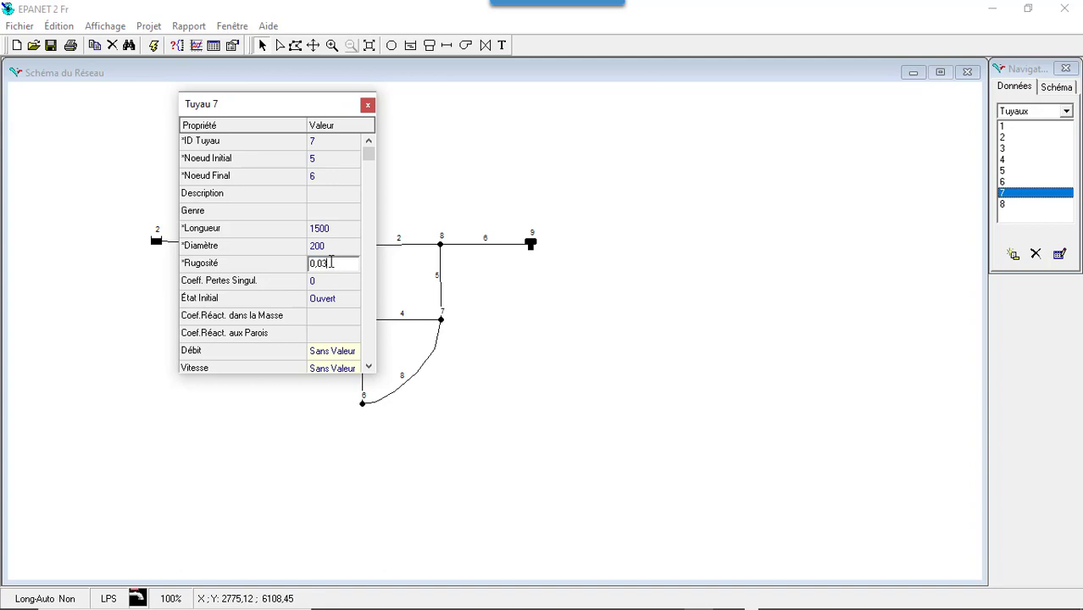
Check the last pipes' diameters in Tableau 2.2 in Snagit Editor and set pipe 7's diameter to 150 in EPANET
click(1008, 205)
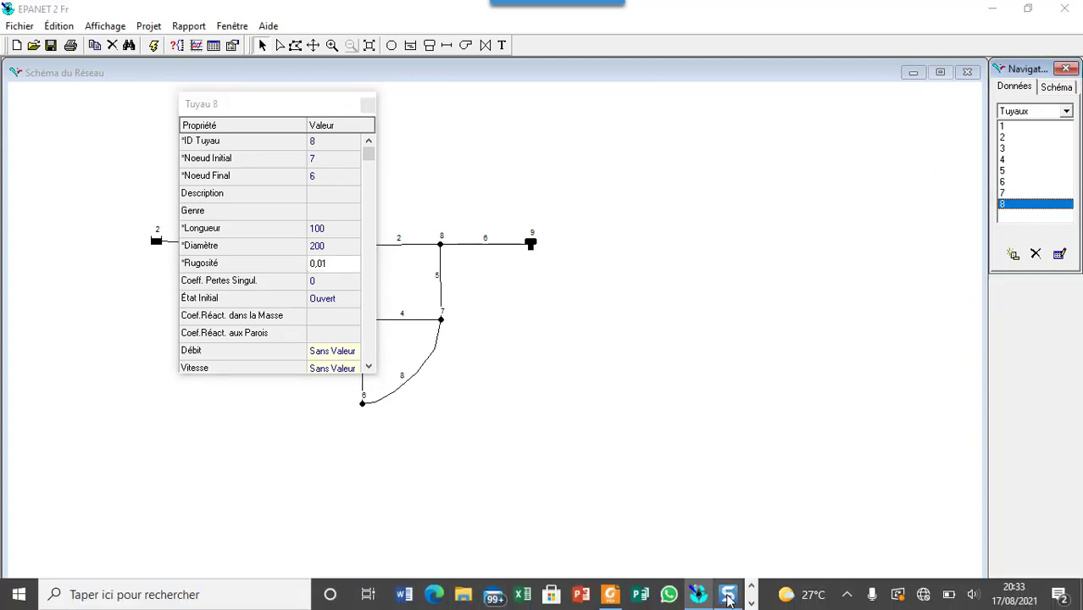
click(728, 595)
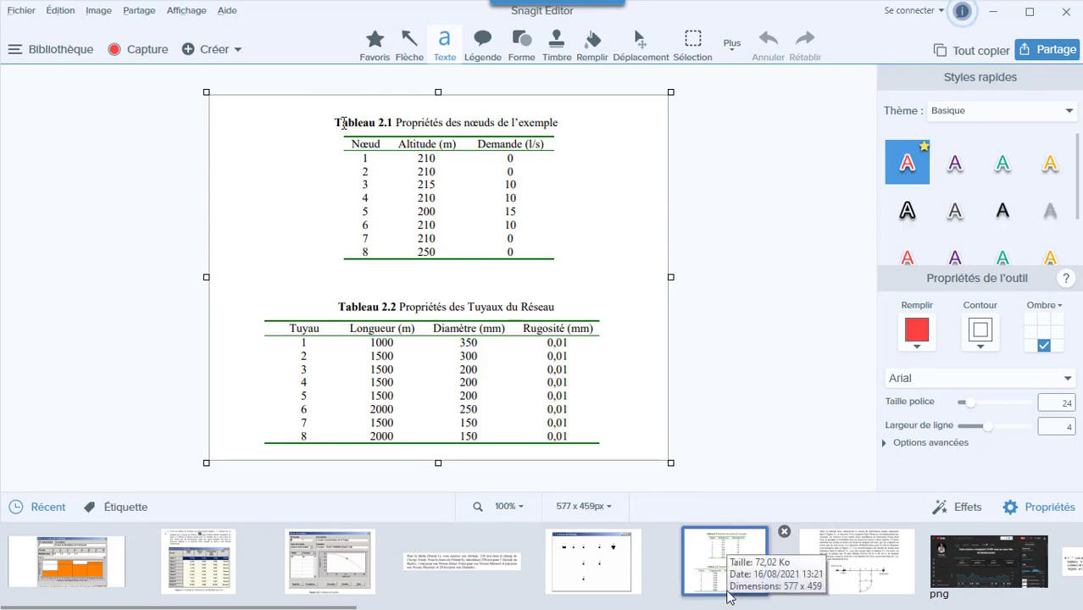
click(993, 15)
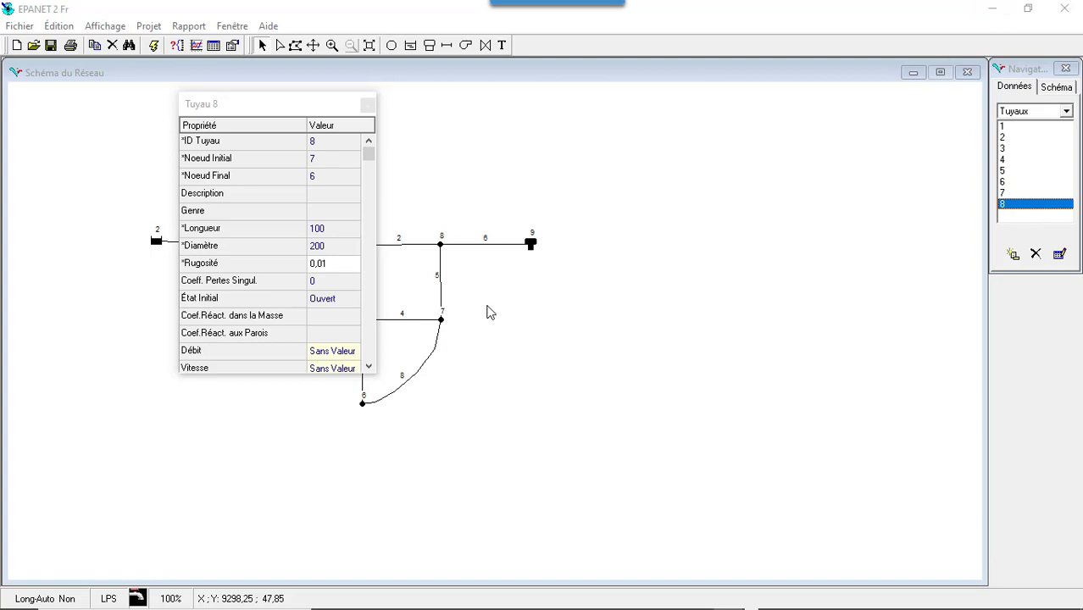
click(1017, 193)
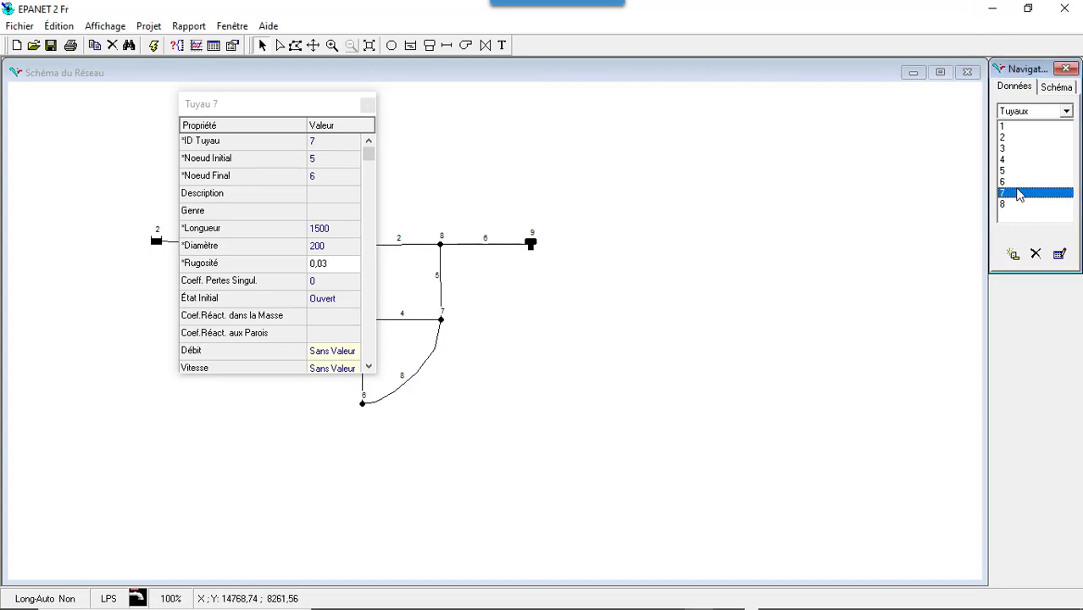
click(336, 251)
text(15)
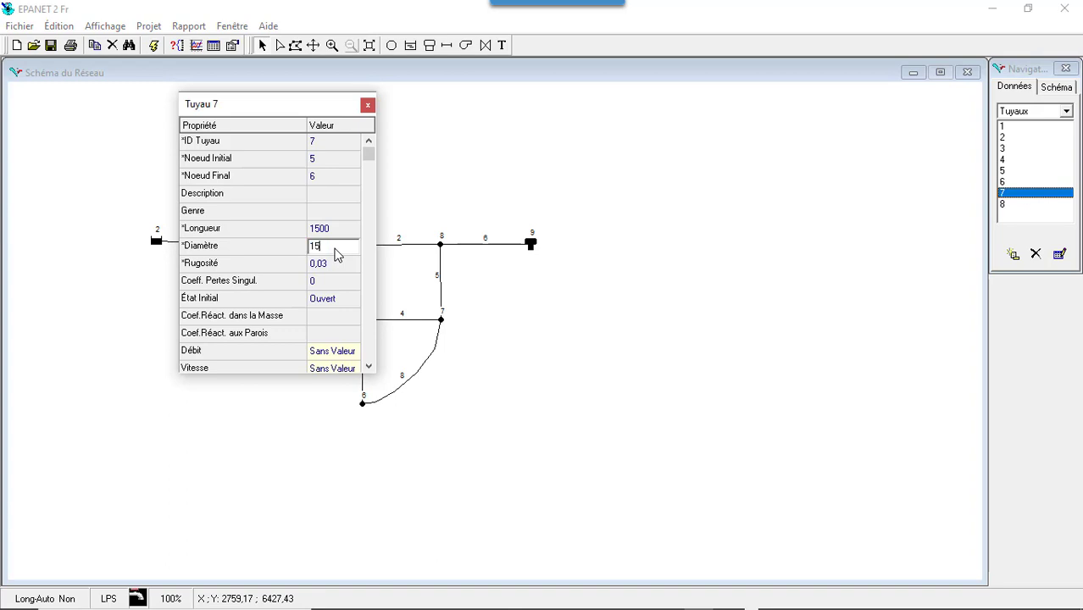
text(0)
Set pipe 8's length to 2000, diameter to 150 and roughness to 0,03, recheck pipe 7 and close the pipe properties
click(1022, 205)
click(339, 233)
text(2000)
key(Return)
text(150)
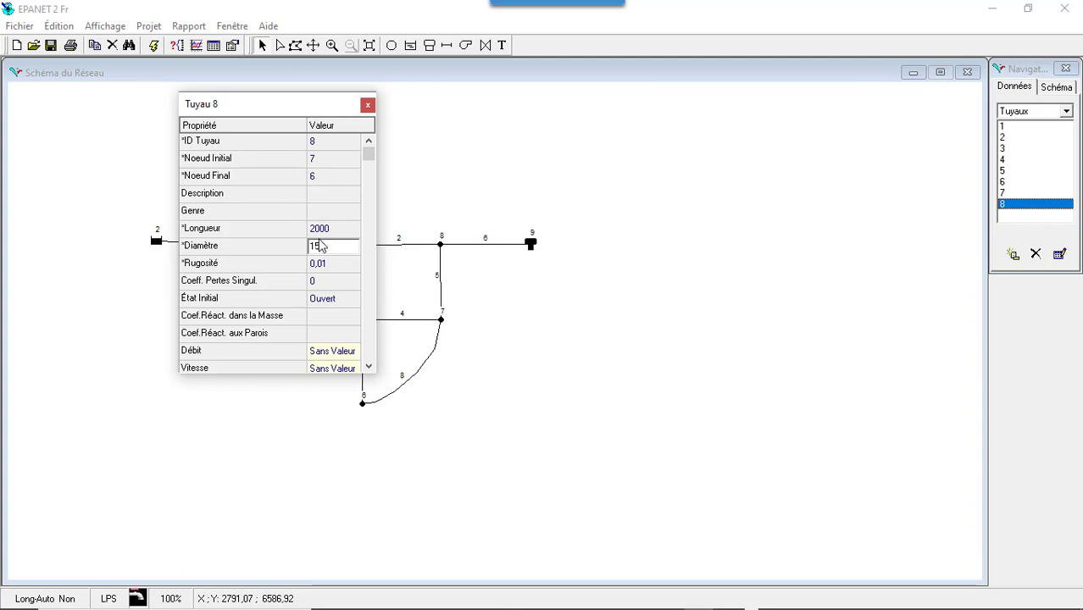
click(341, 263)
click(340, 263)
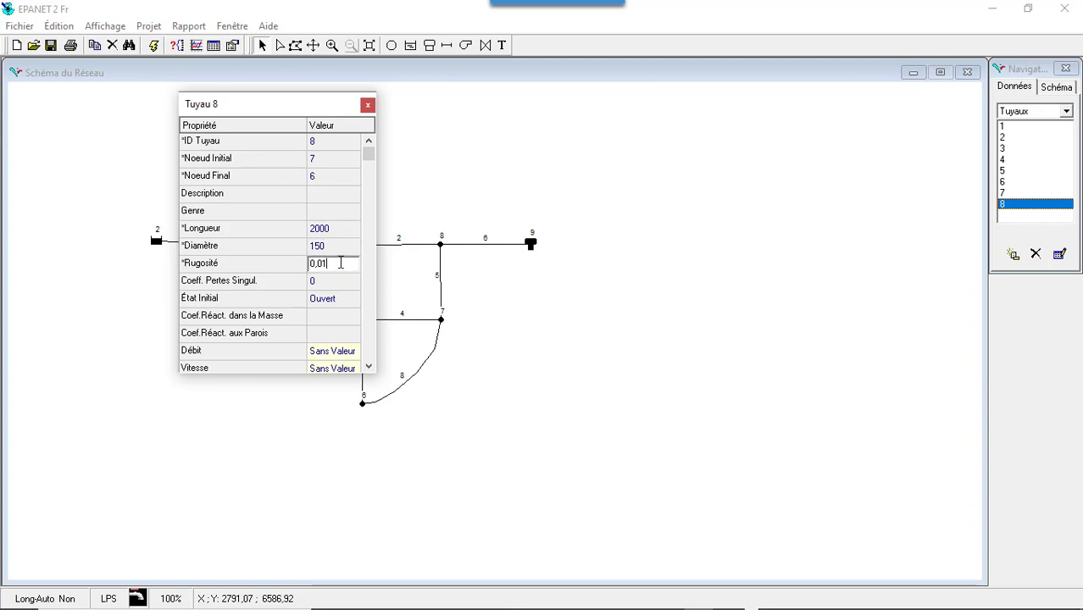
key(BackSpace)
text(3)
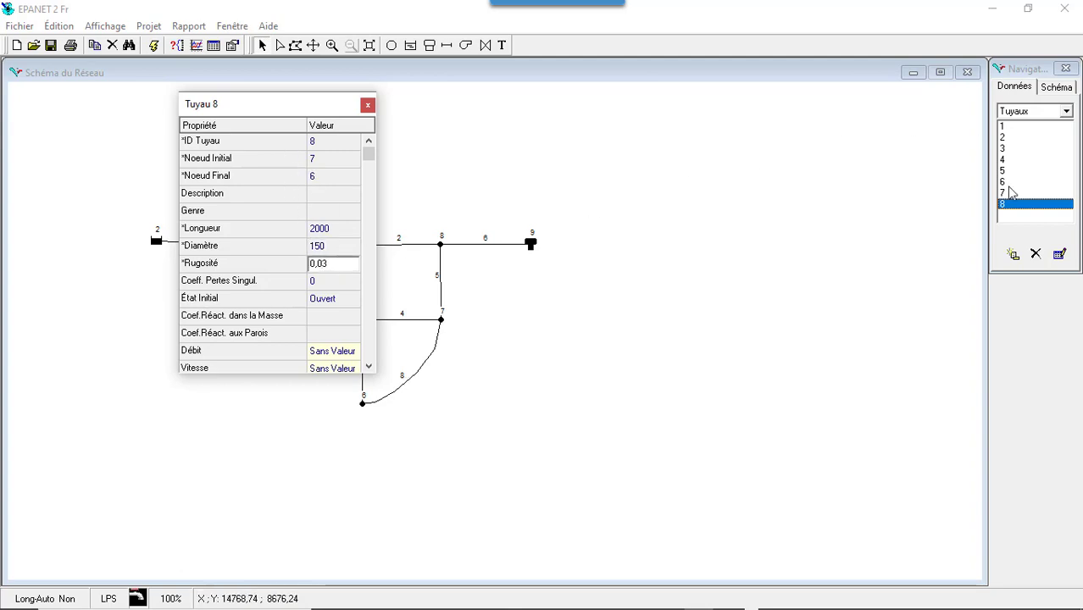
click(1015, 193)
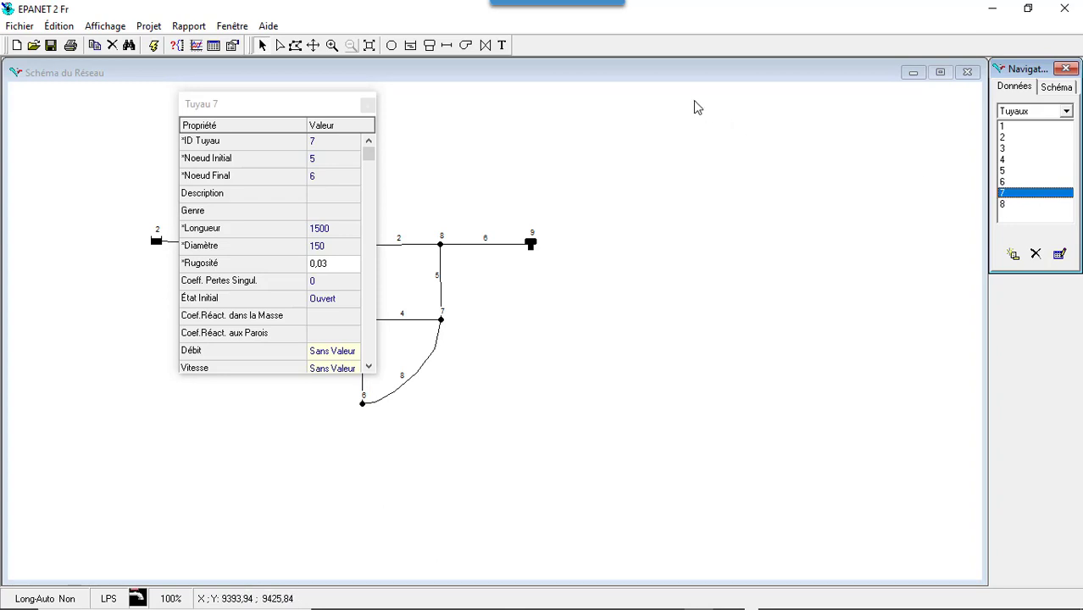
click(370, 105)
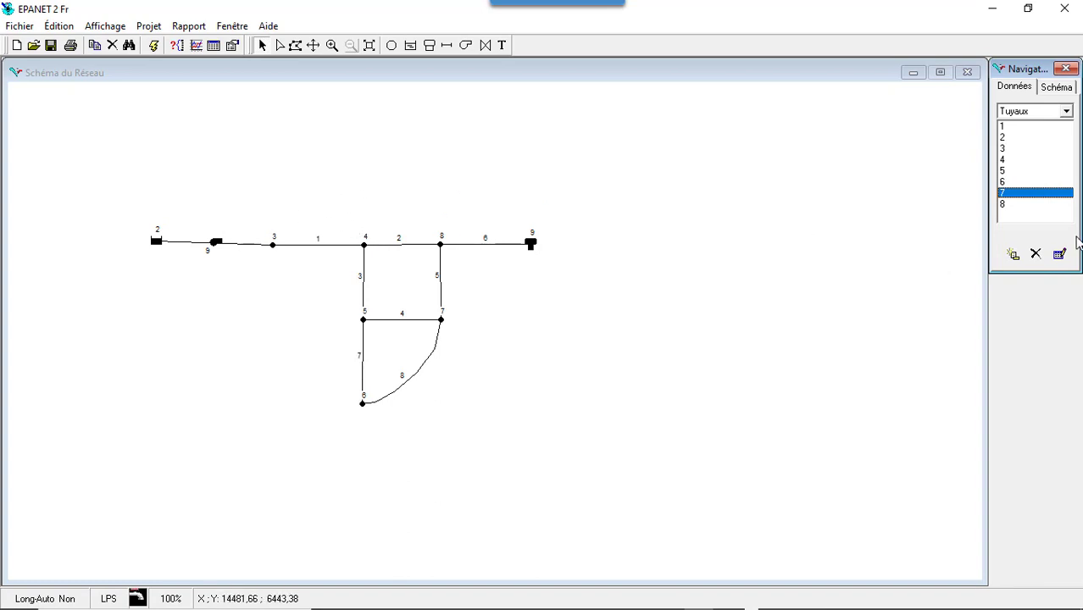
Define curve 1 as a CARACTÉRISTIQUE pump curve with a flow of 42 and a head of 45
click(1066, 111)
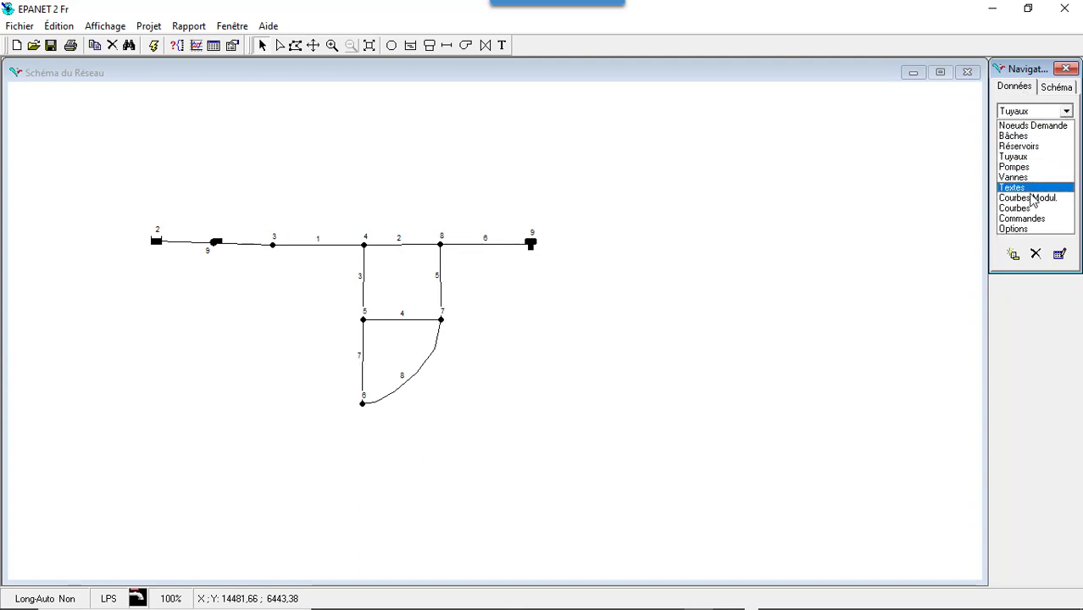
click(1034, 209)
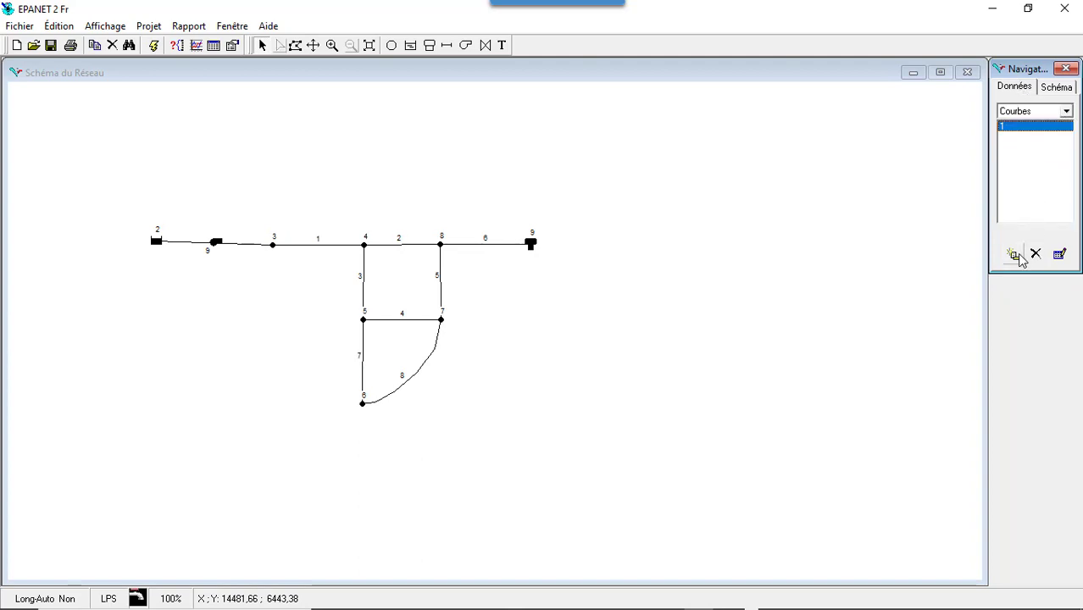
click(1059, 255)
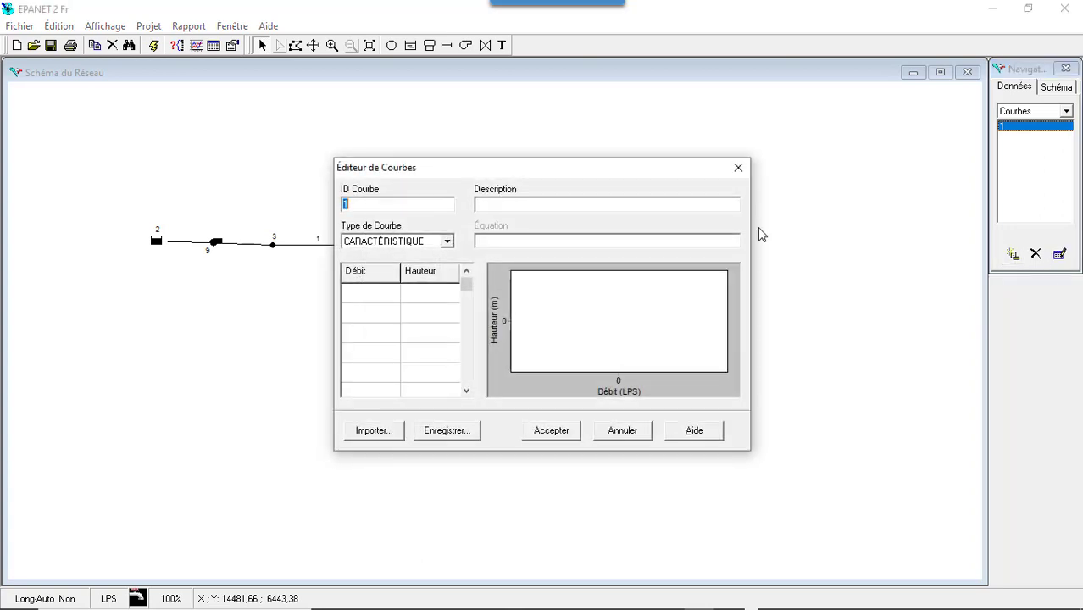
click(392, 298)
click(424, 295)
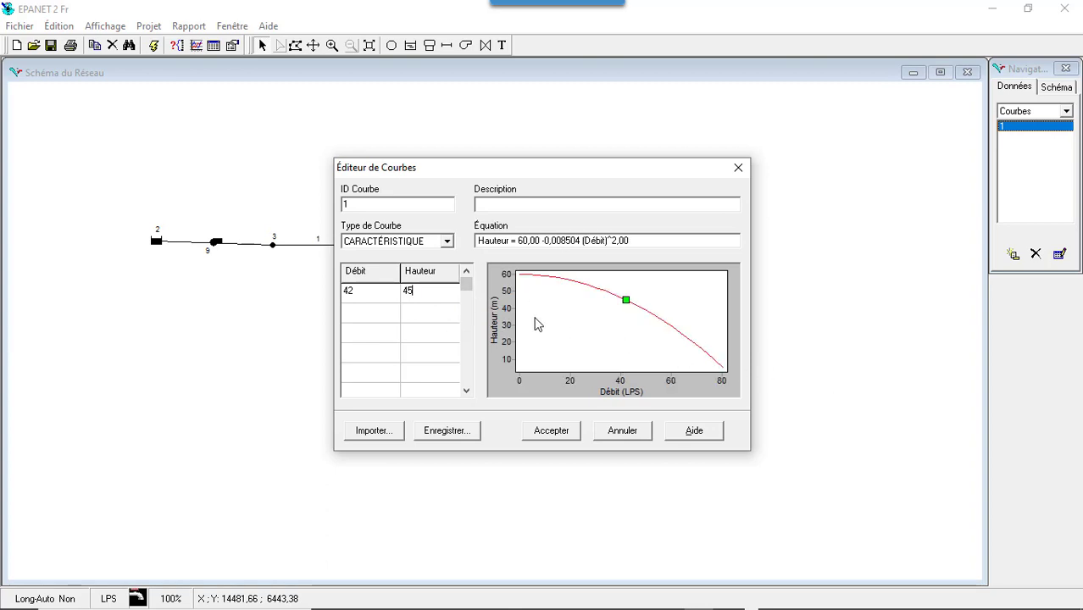
click(547, 430)
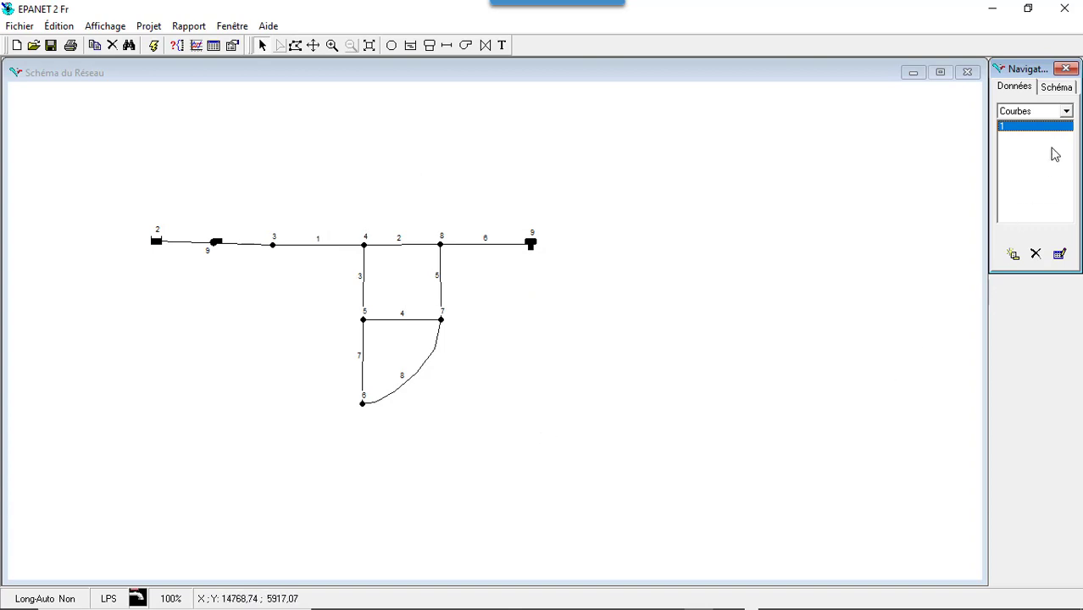
Assign characteristic curve 1 to pump 9 and close its properties
click(1066, 111)
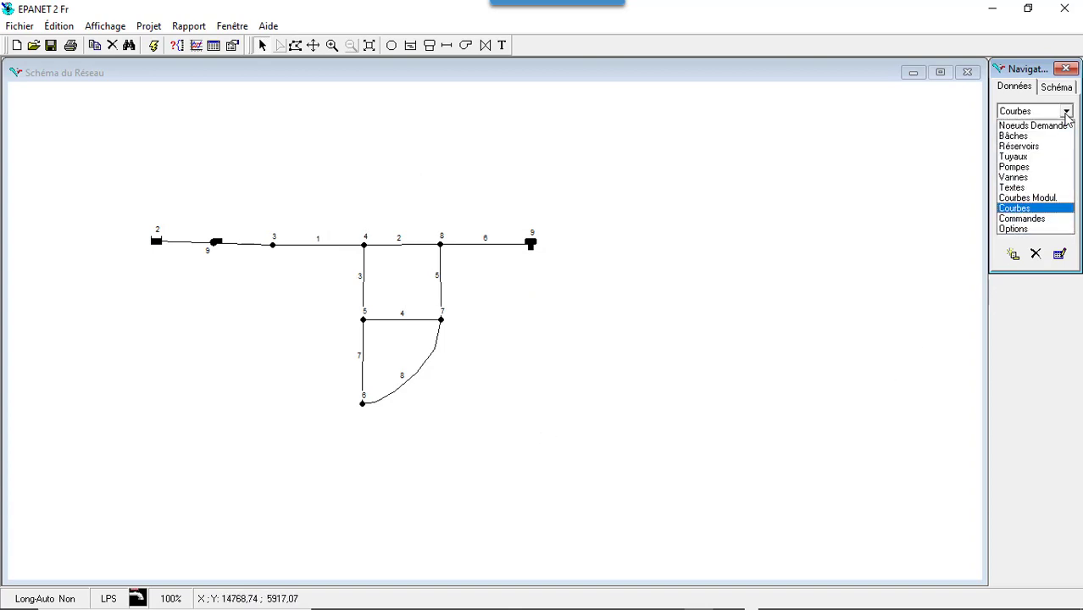
click(1057, 167)
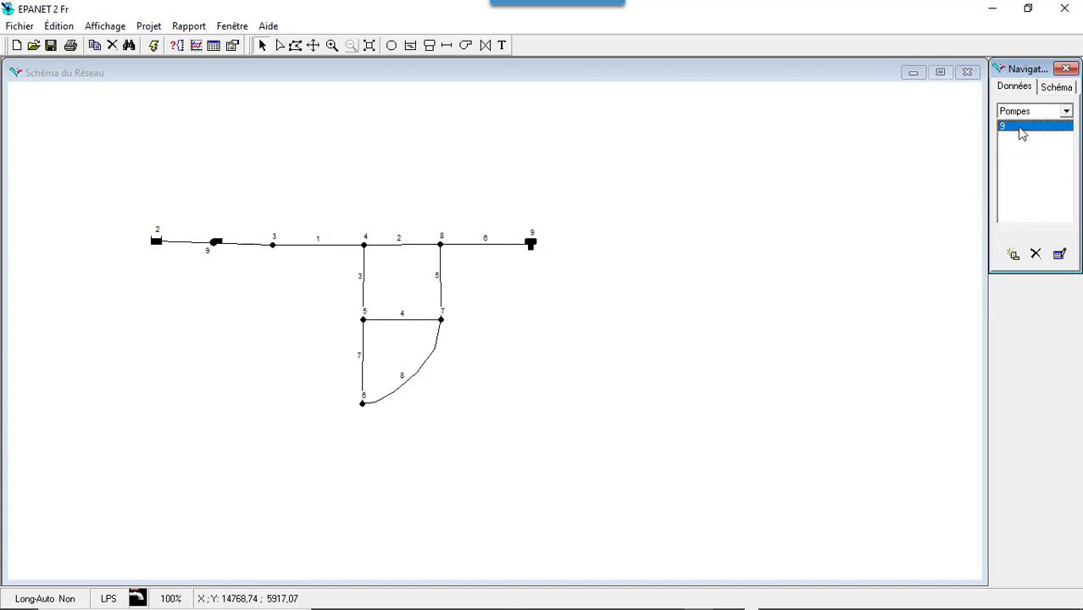
click(1059, 254)
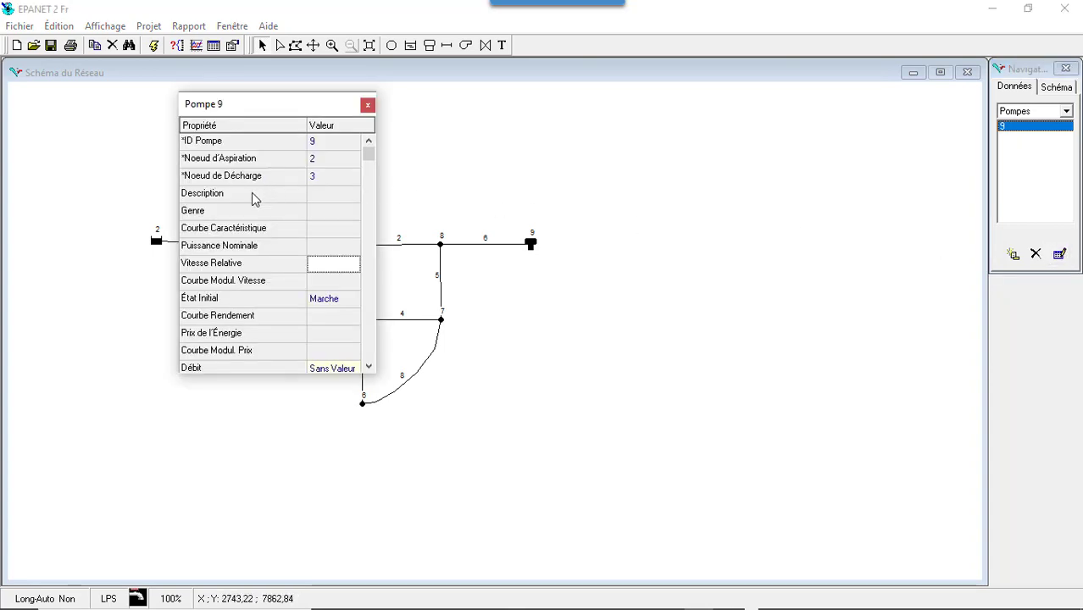
click(317, 229)
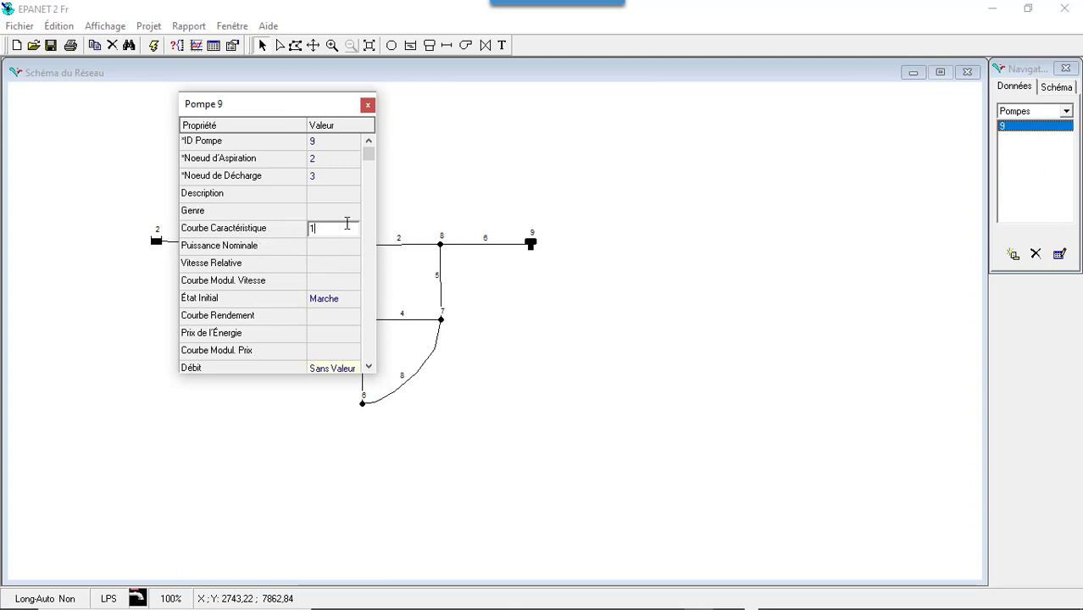
click(368, 104)
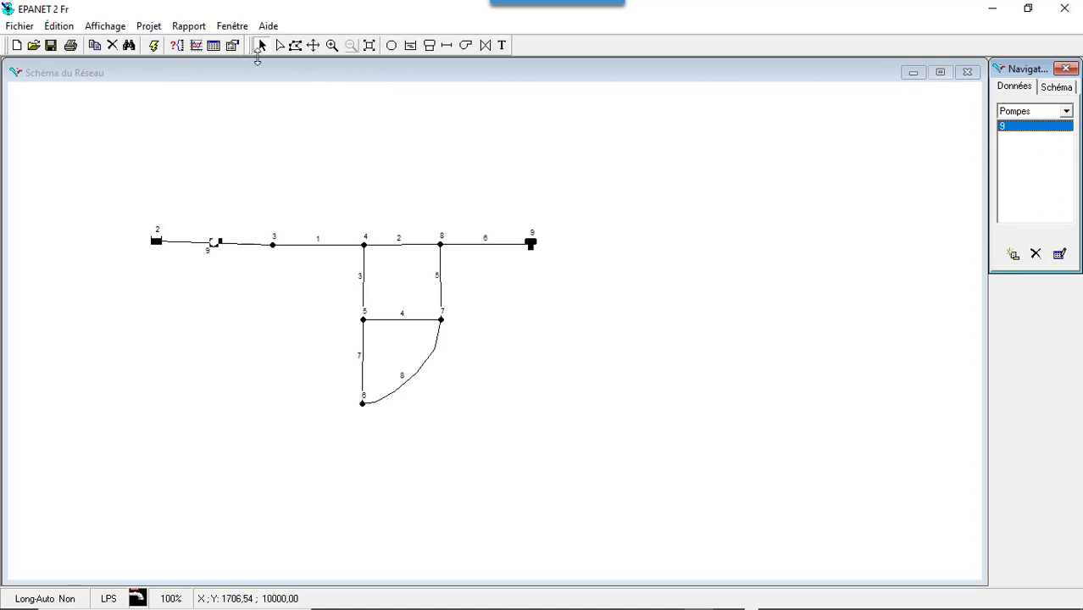
Run the hydraulic simulation, read the errors in the status report, close it and select pump 9 on the network map
click(155, 47)
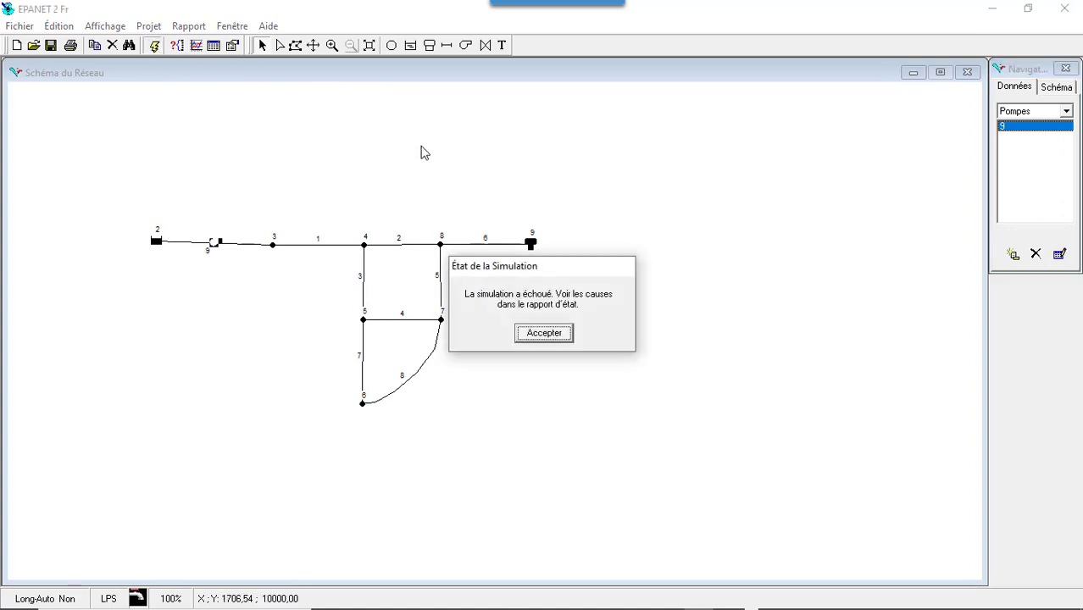
click(549, 338)
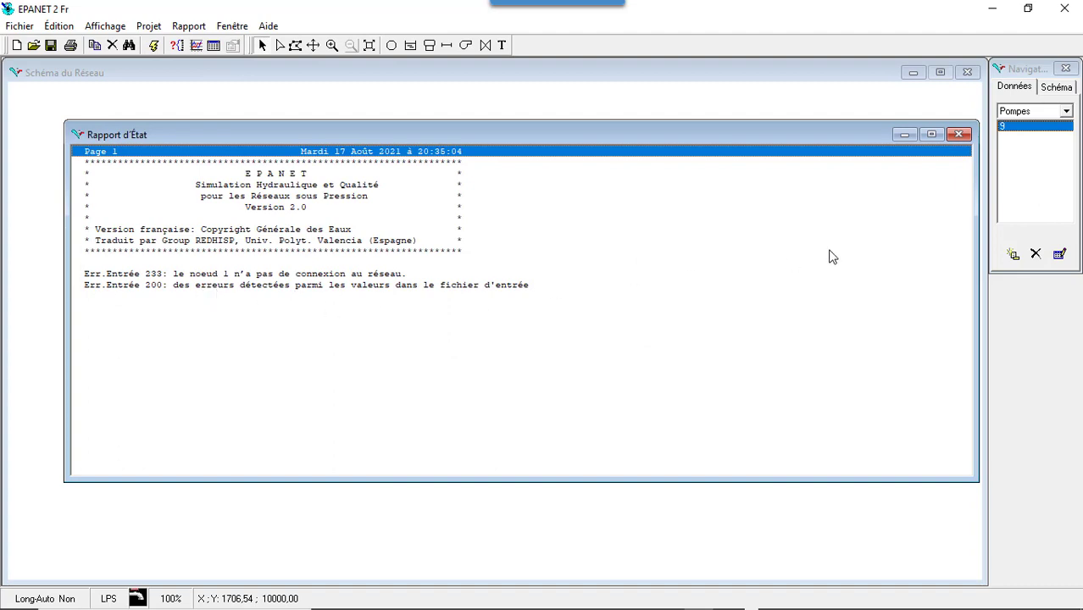
click(959, 135)
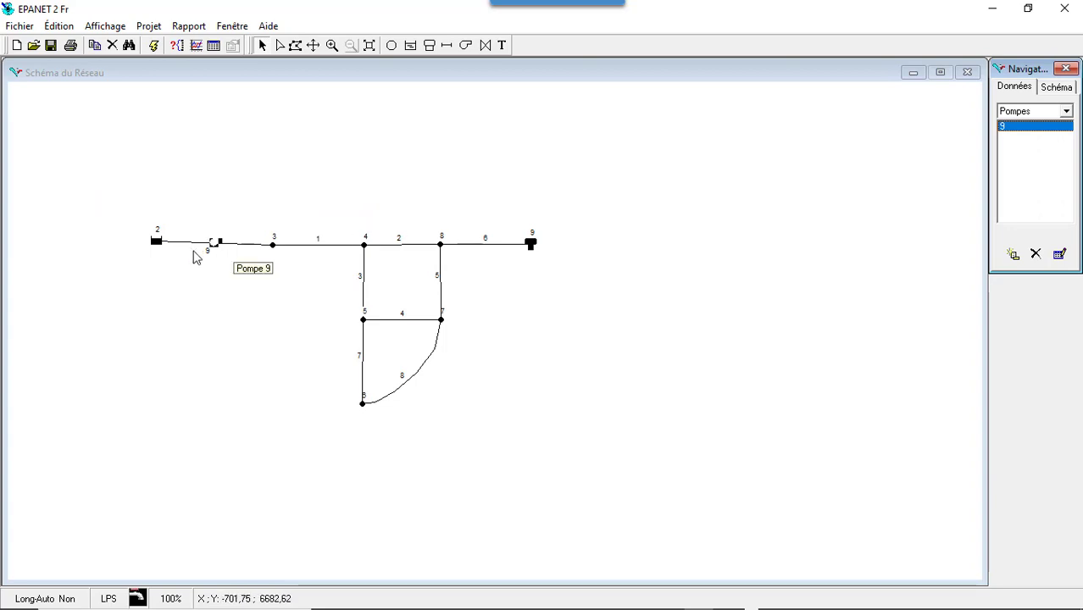
click(209, 247)
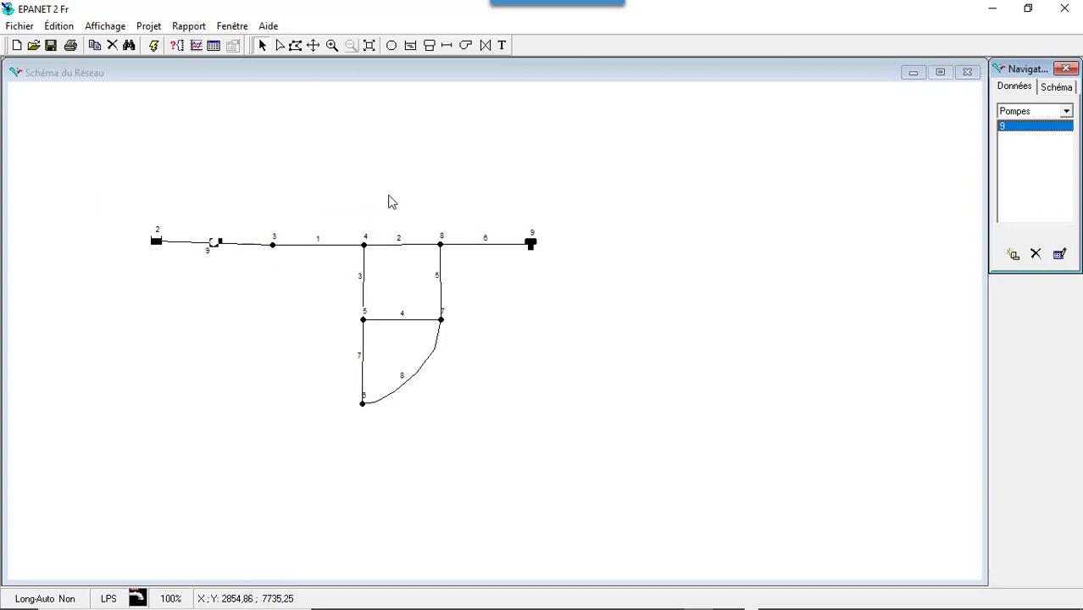
Delete pump 9 and redraw the pump from reservoir 2 to node 3
key(Delete)
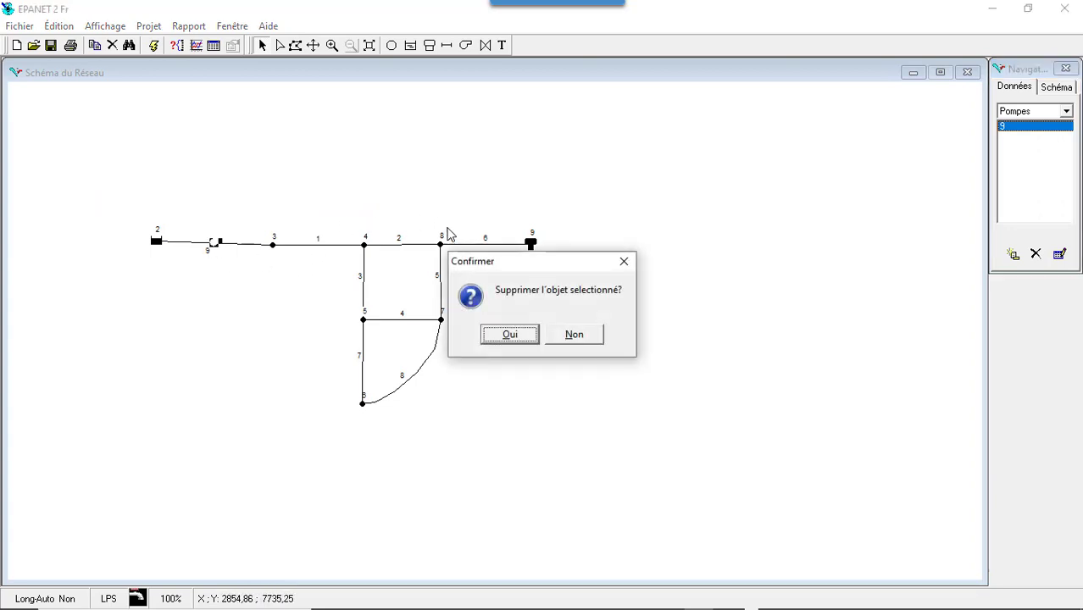
click(500, 336)
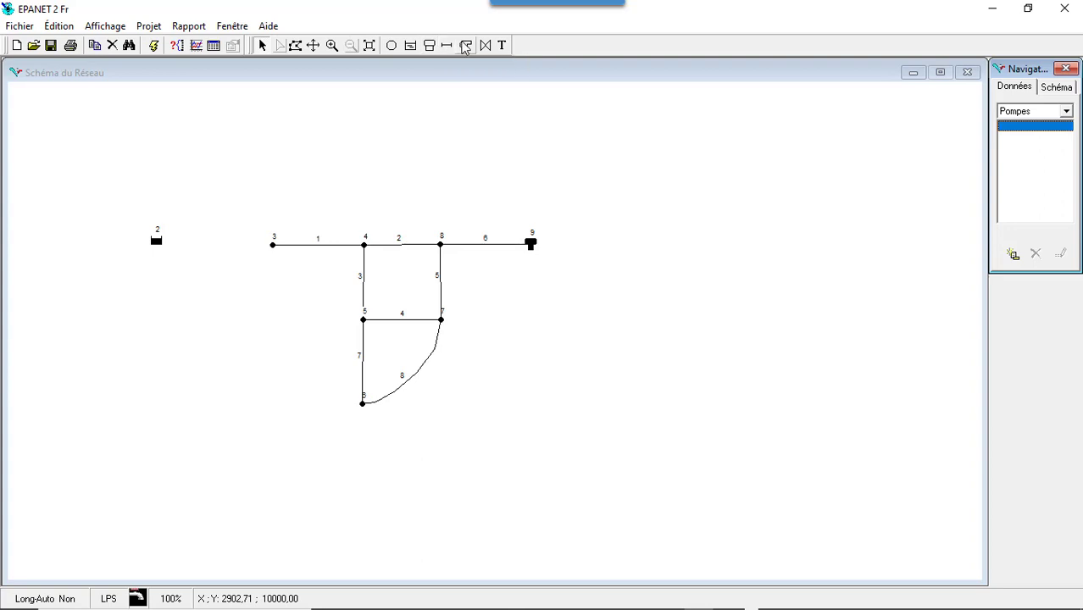
click(465, 45)
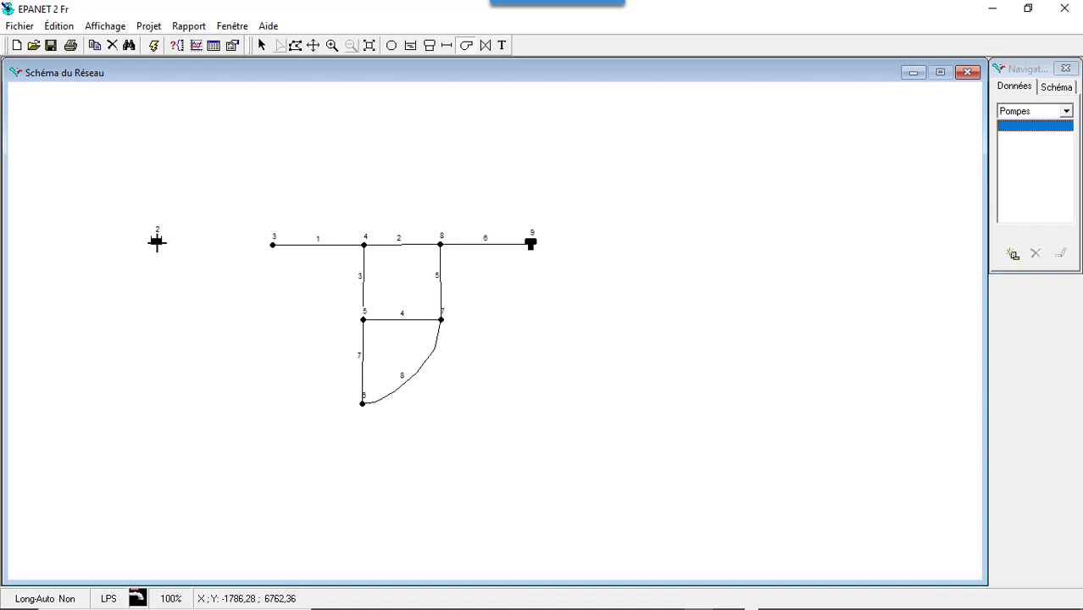
click(156, 243)
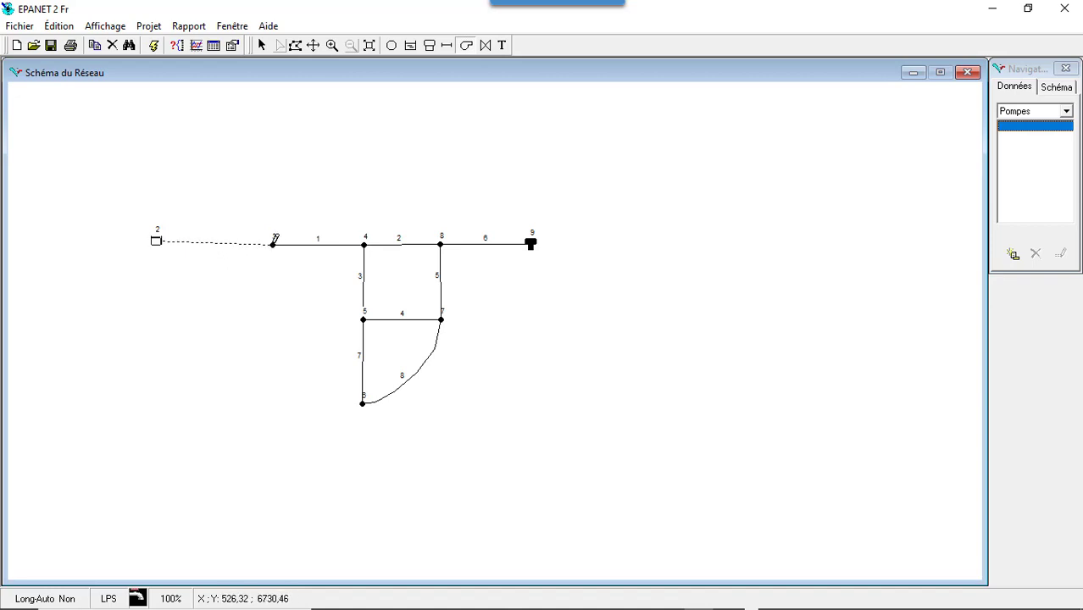
click(273, 243)
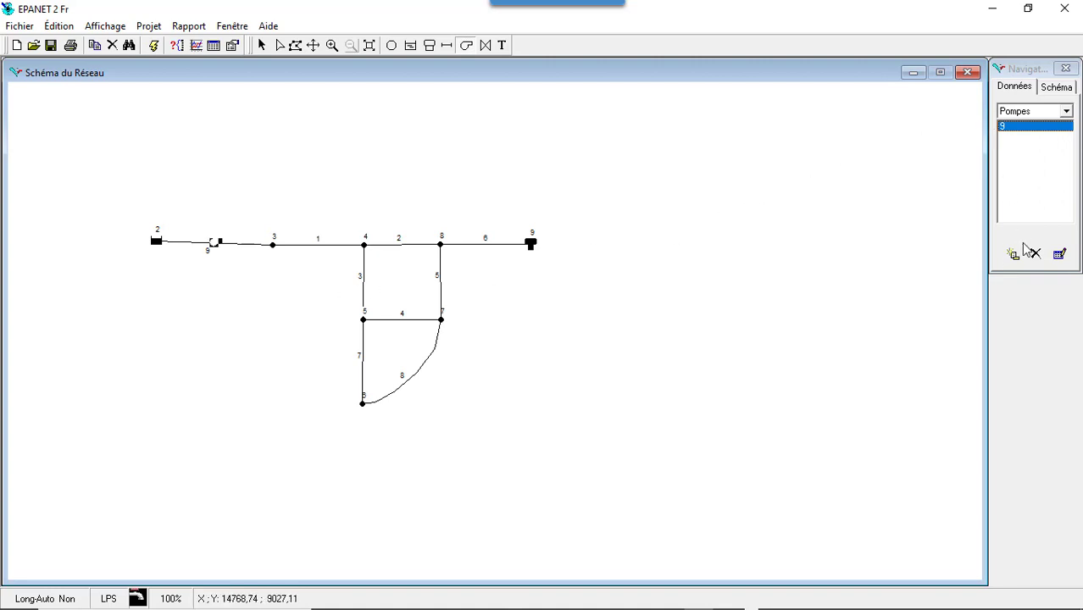
Assign characteristic curve 1 to the redrawn pump and close its properties
double_click(1005, 127)
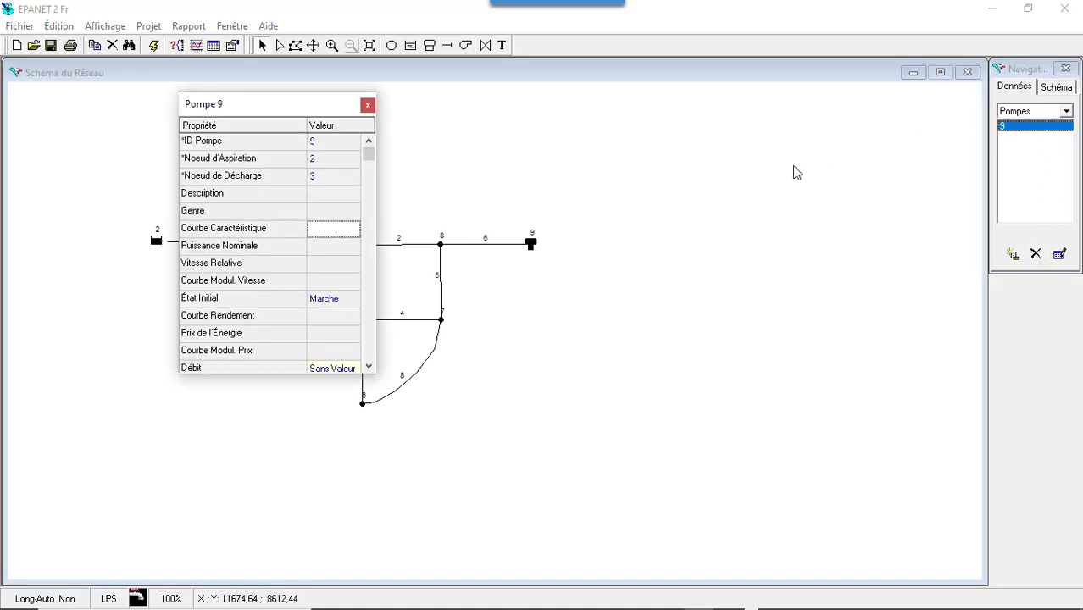
click(314, 232)
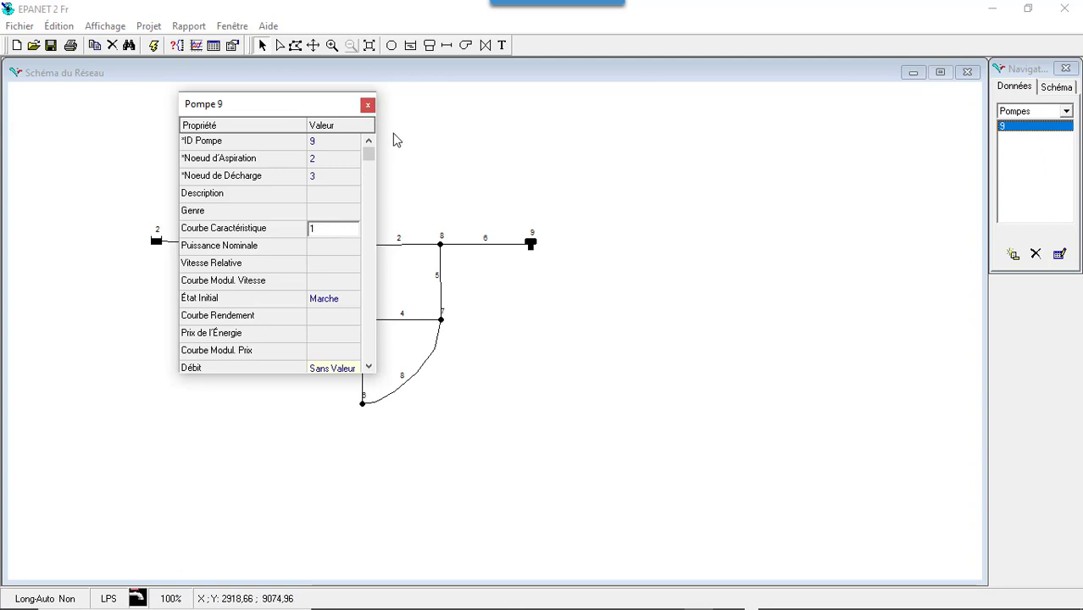
key(Return)
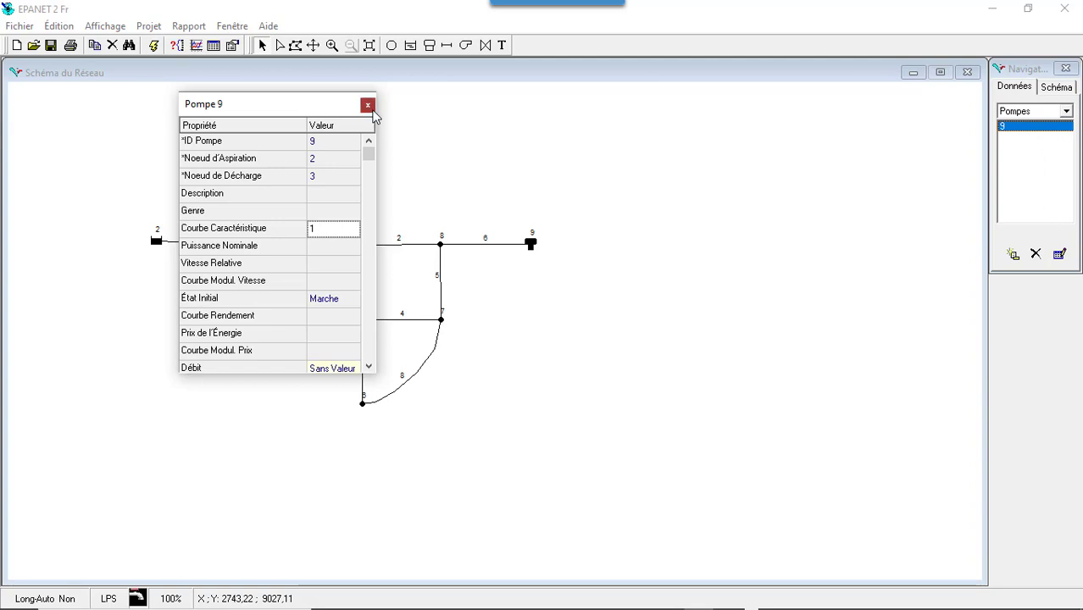
click(368, 104)
Run the hydraulic simulation and check the status report for input errors, closing the report when done
click(157, 45)
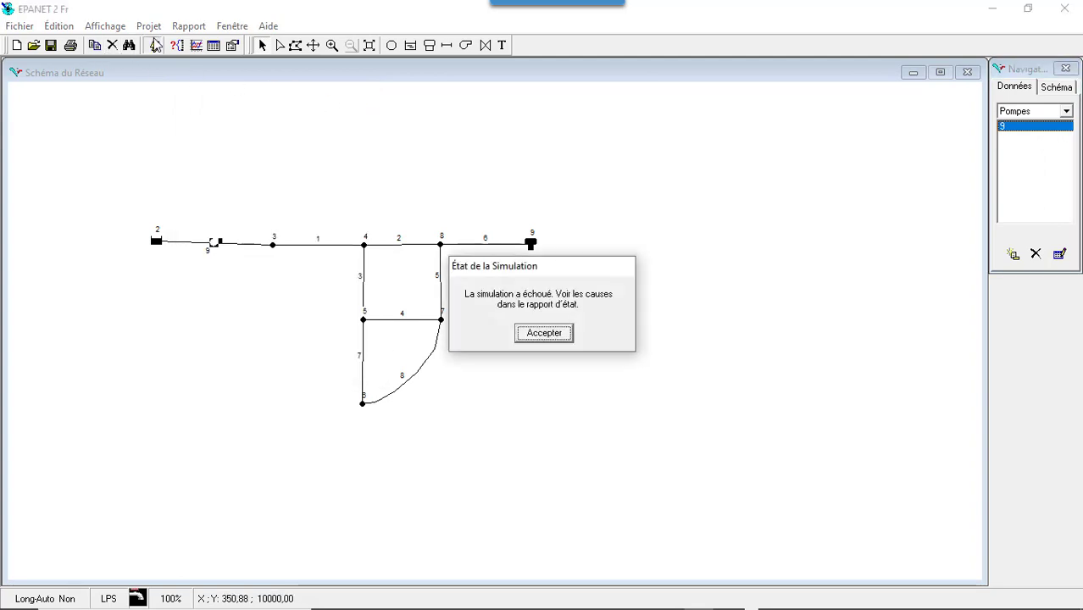
click(538, 333)
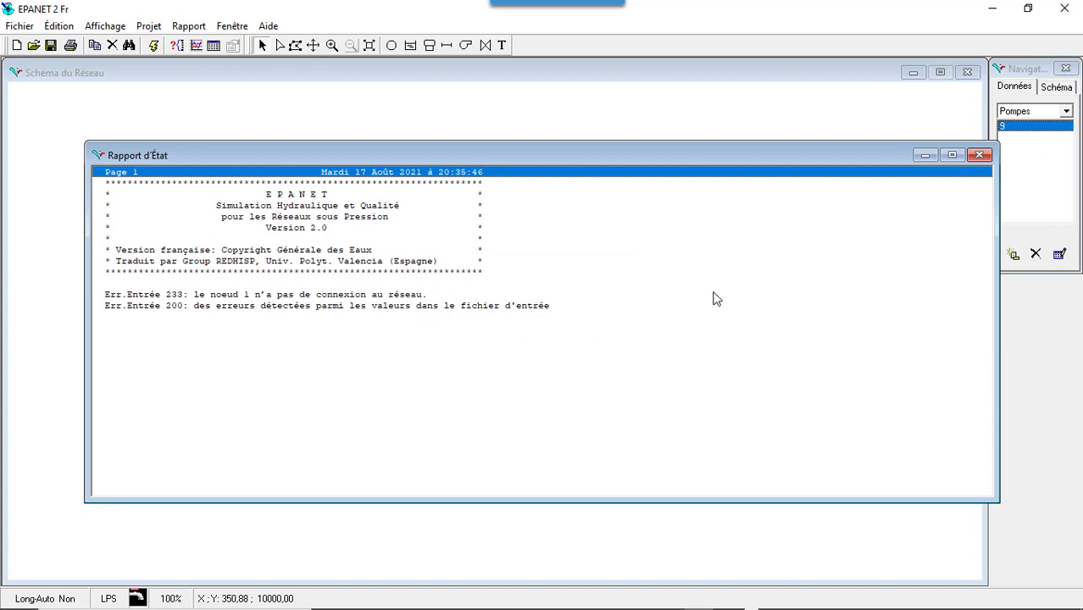
click(978, 154)
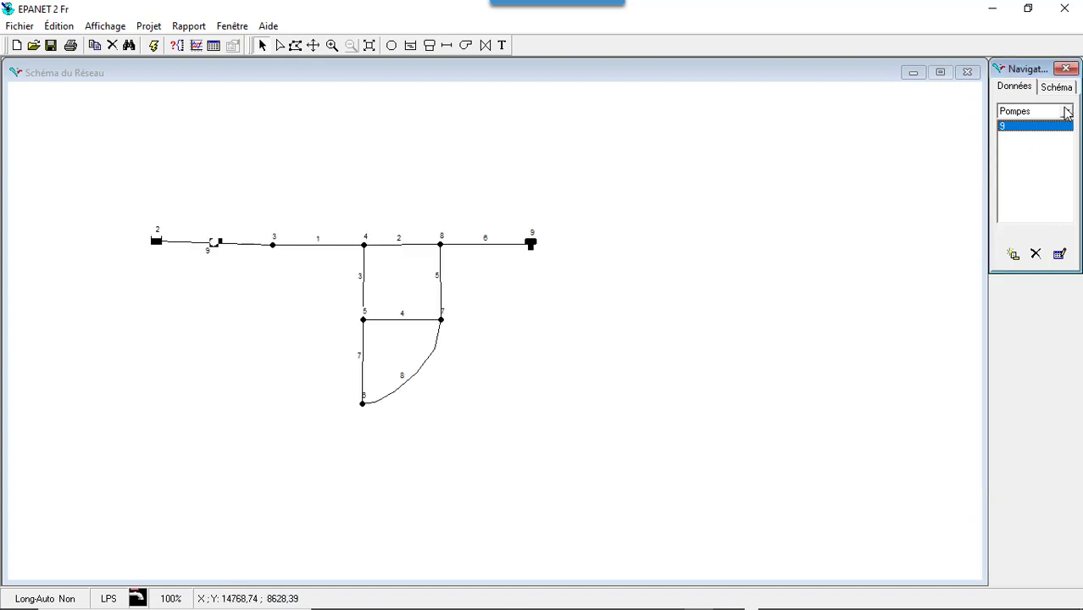
Delete the unconnected demand node 1 from the network data and rerun the hydraulic simulation
click(1065, 111)
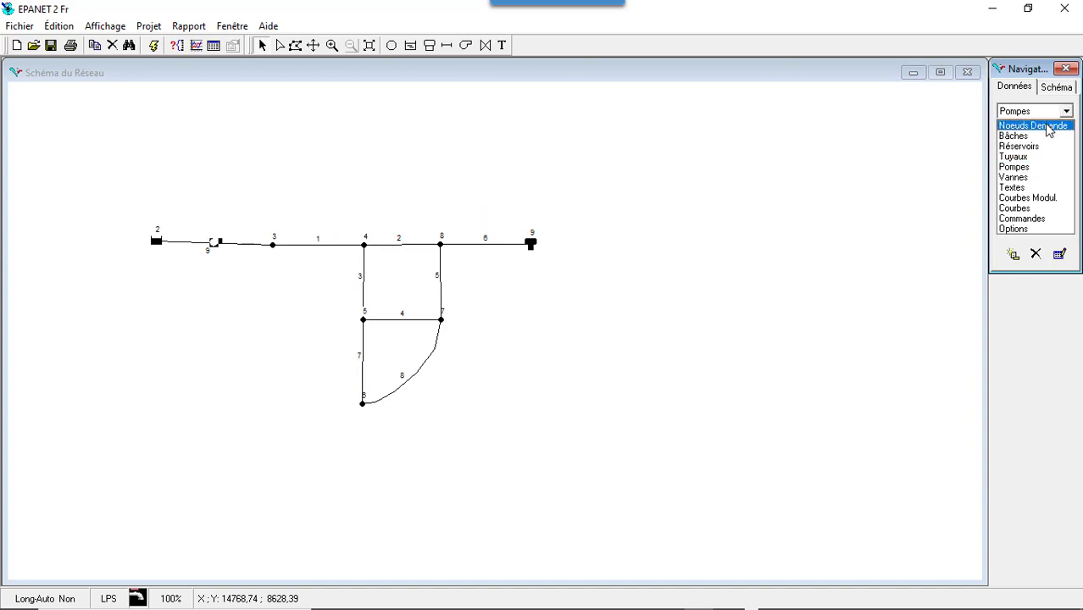
click(1048, 129)
click(1016, 126)
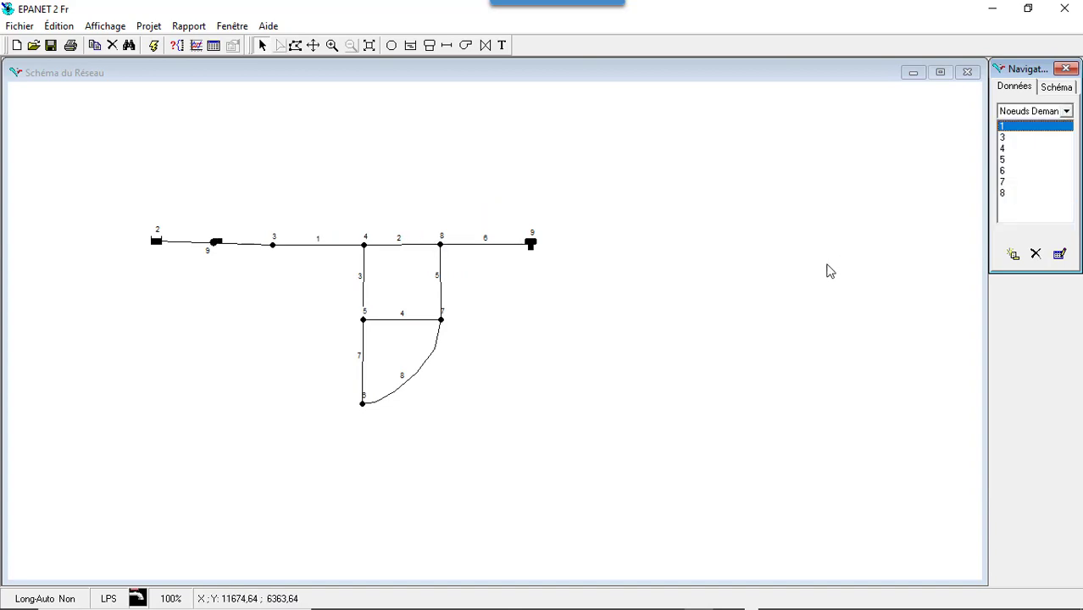
key(Delete)
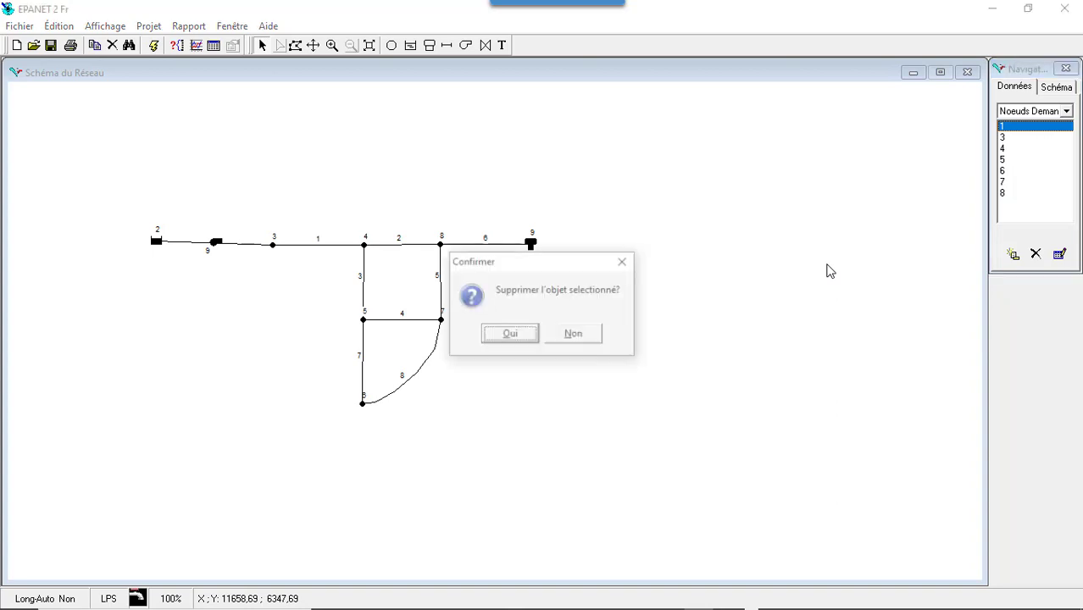
click(505, 336)
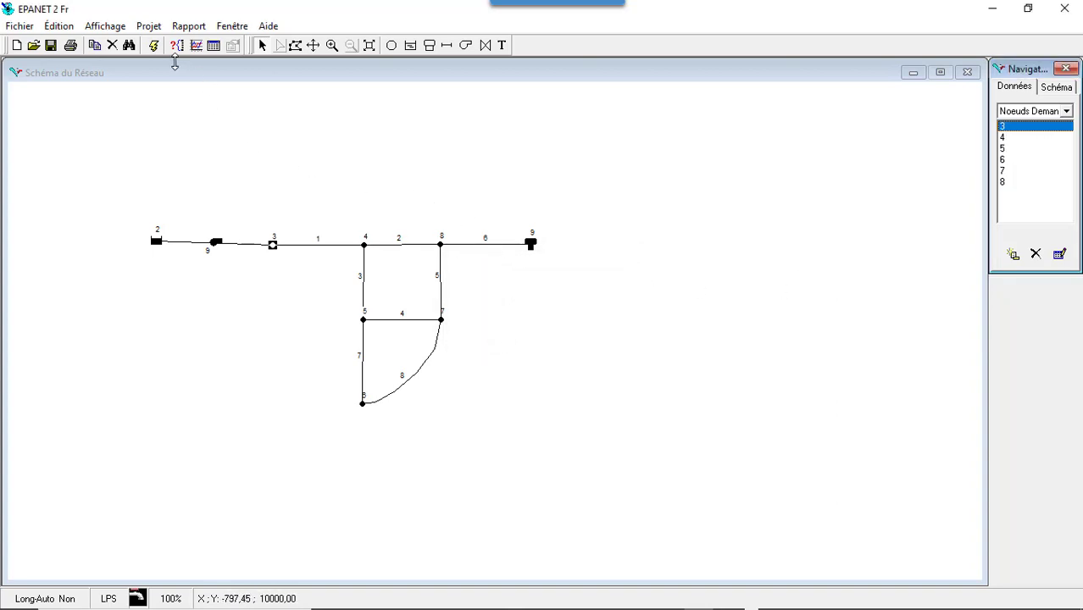
click(155, 47)
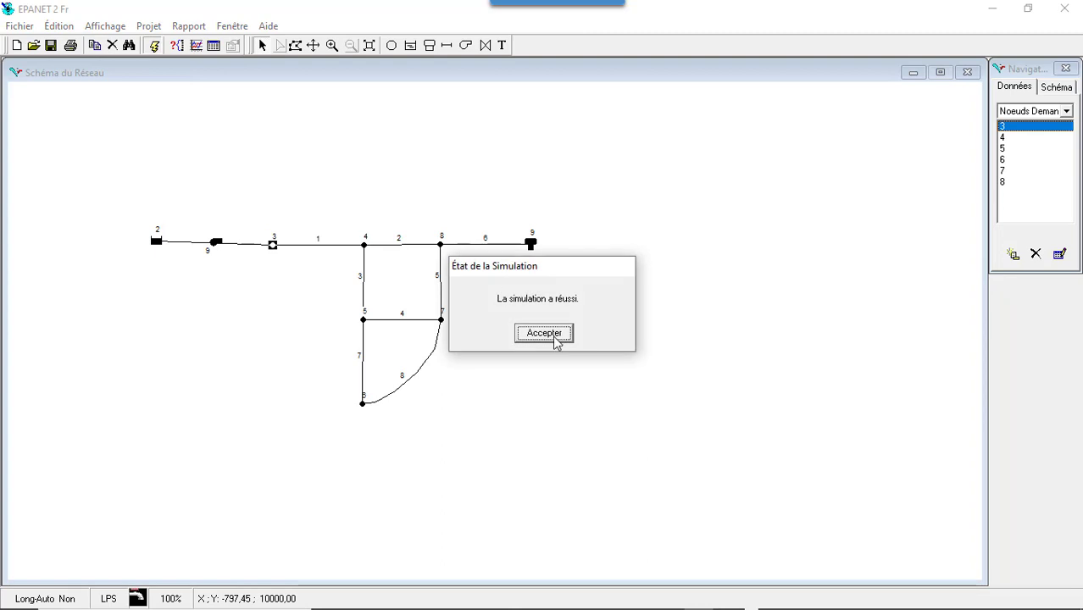
click(544, 333)
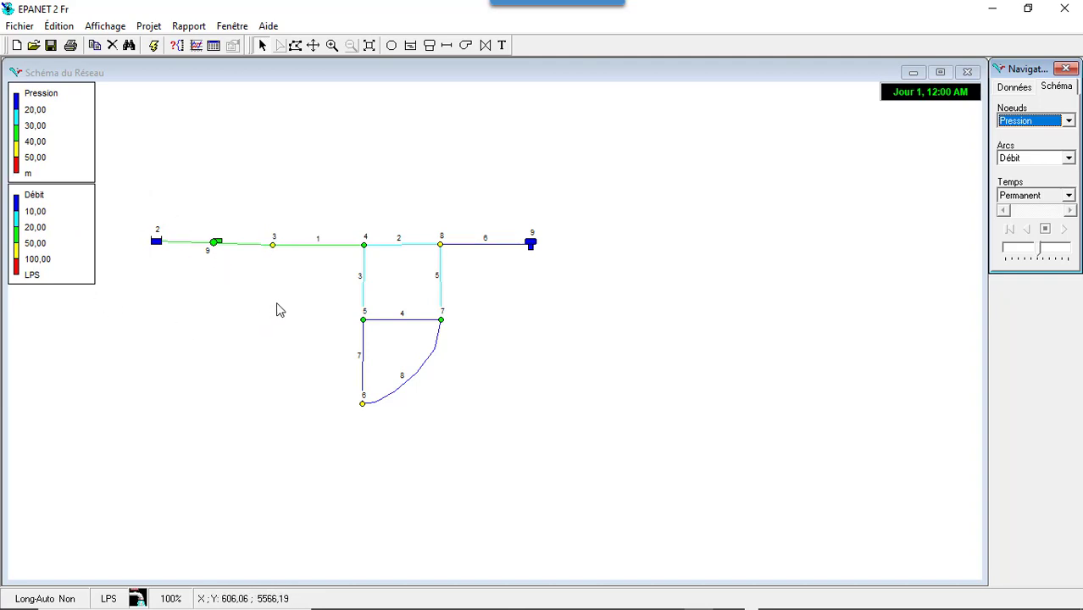
Set the map options to show node values and link values, with flow arrows in the Ouvert style
right_click(259, 123)
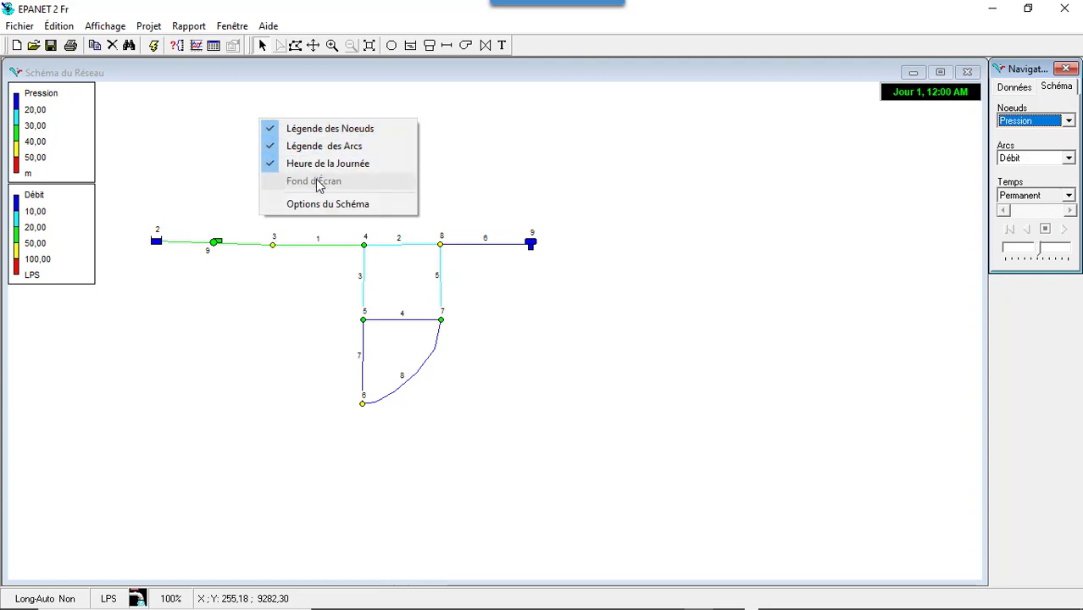
click(324, 204)
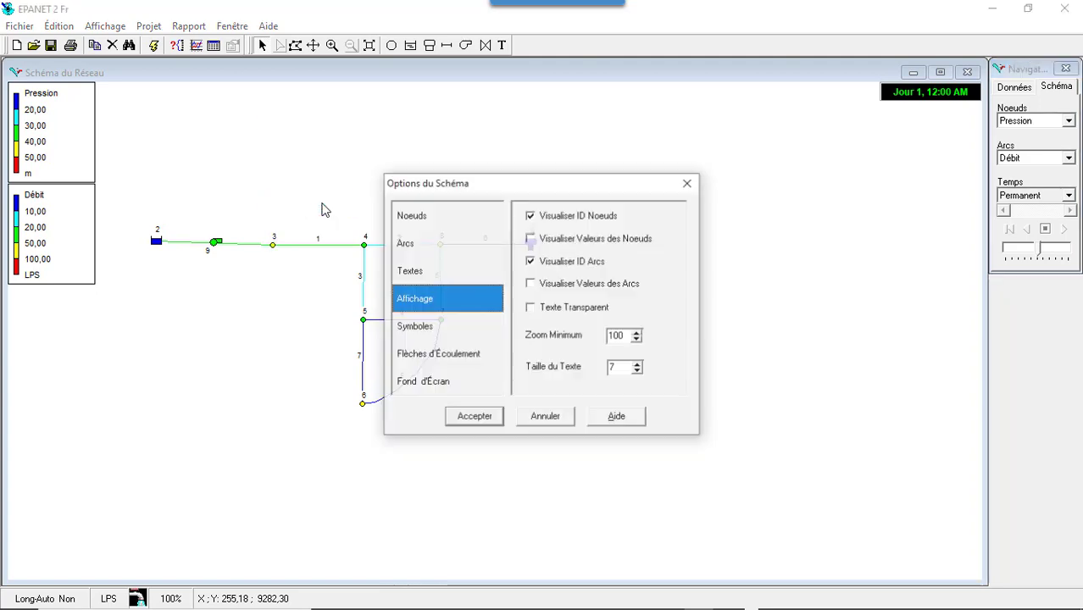
click(530, 239)
click(531, 285)
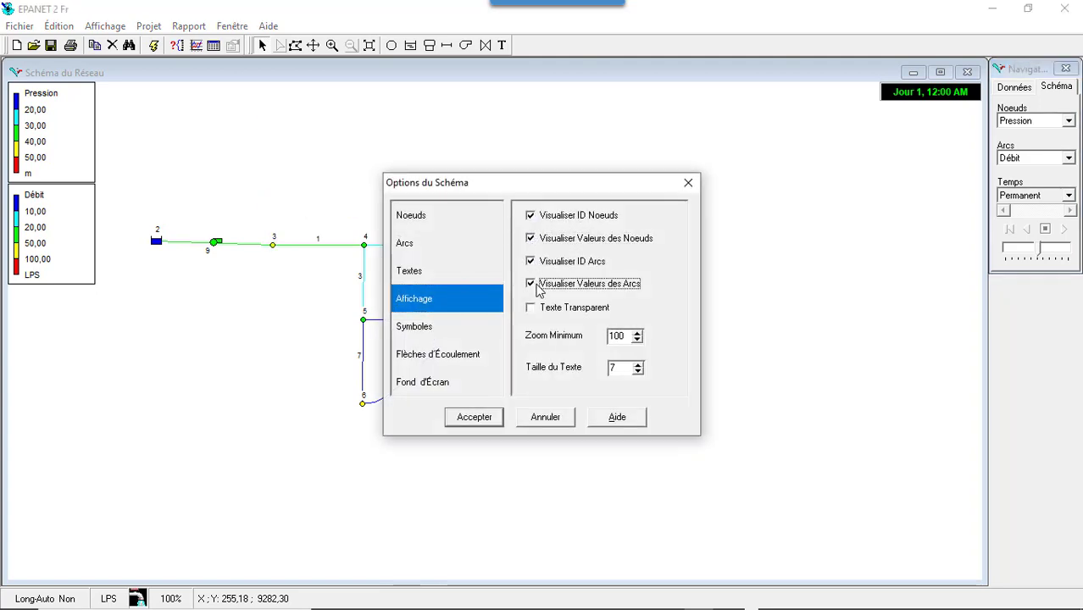
click(455, 360)
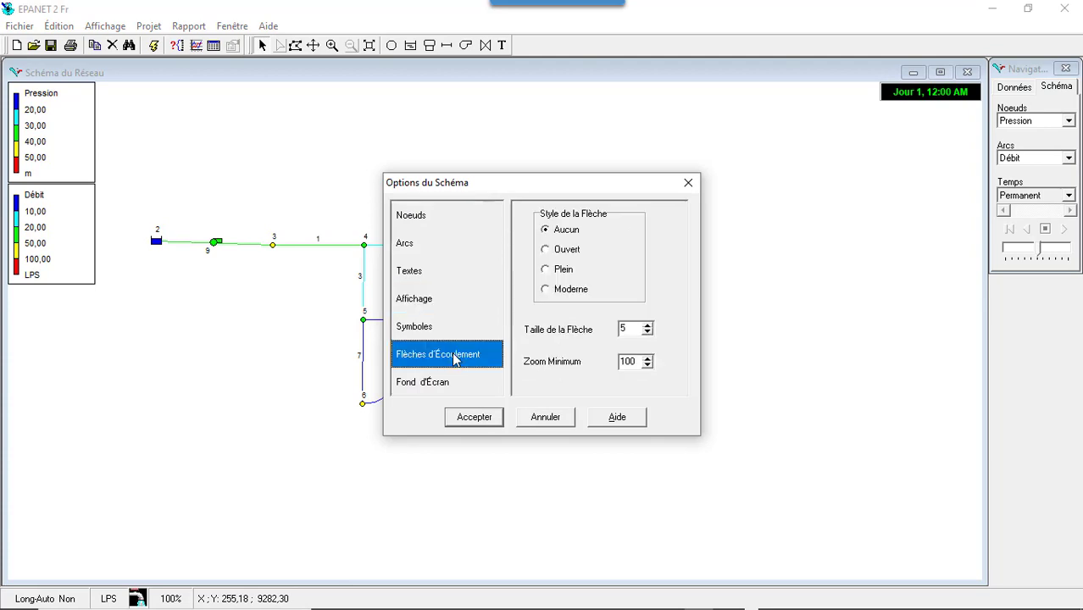
click(546, 251)
click(466, 327)
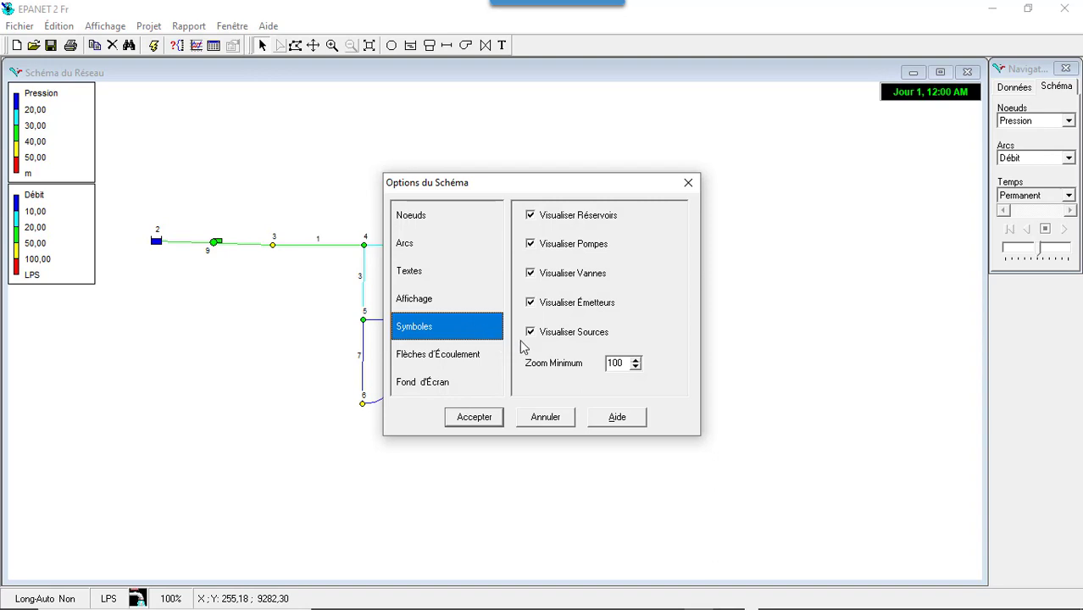
click(474, 417)
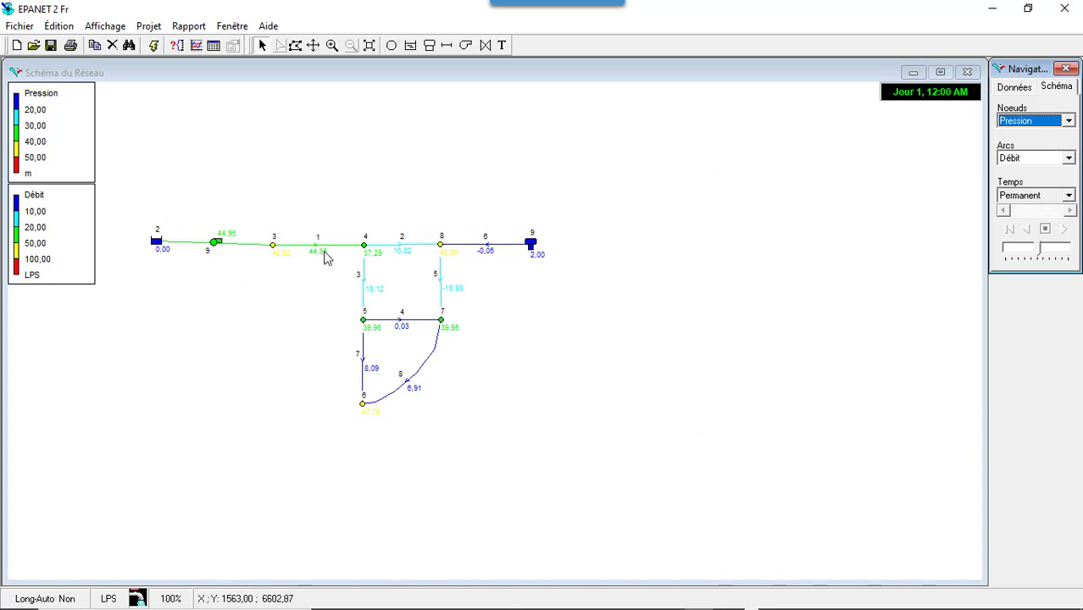
Generate the Arcs du Réseau table, examine the flow, velocity and head loss in each pipe, and close the table
mouse_move(373, 405)
click(312, 45)
drag(367, 227, 534, 247)
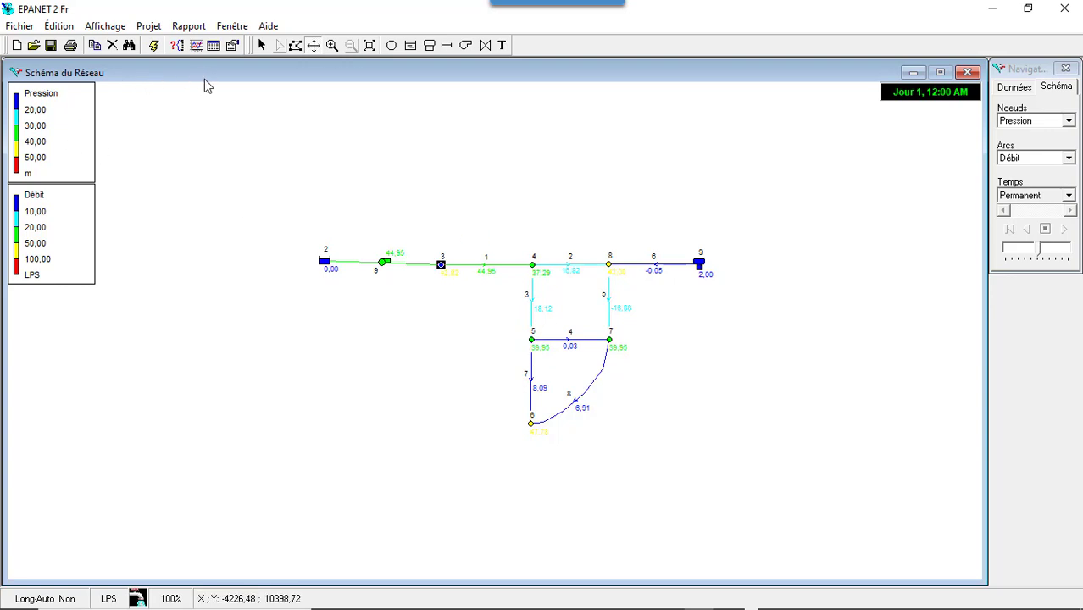
click(215, 47)
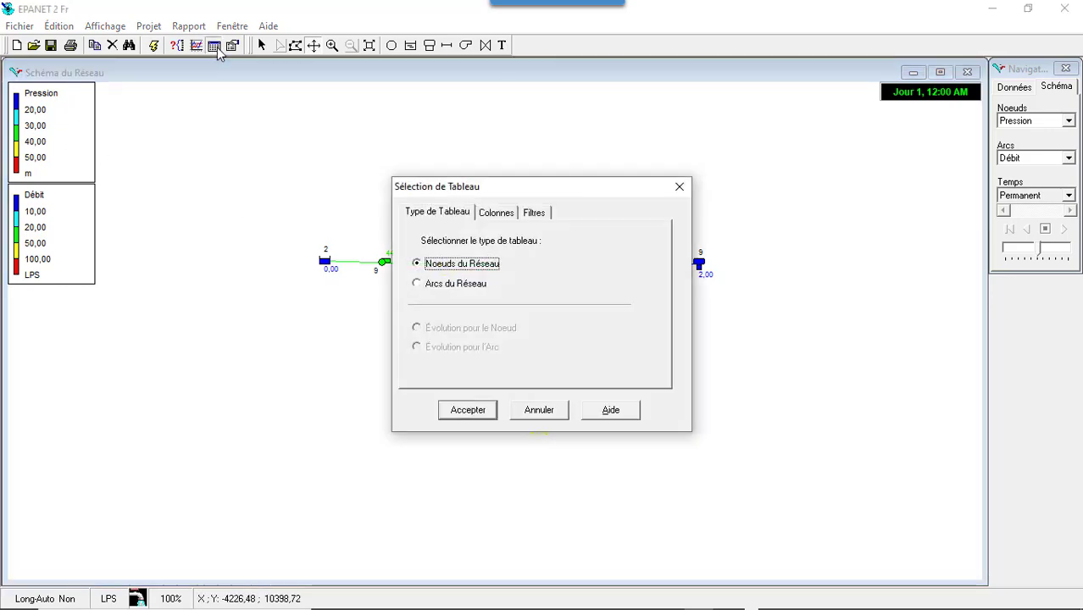
click(424, 288)
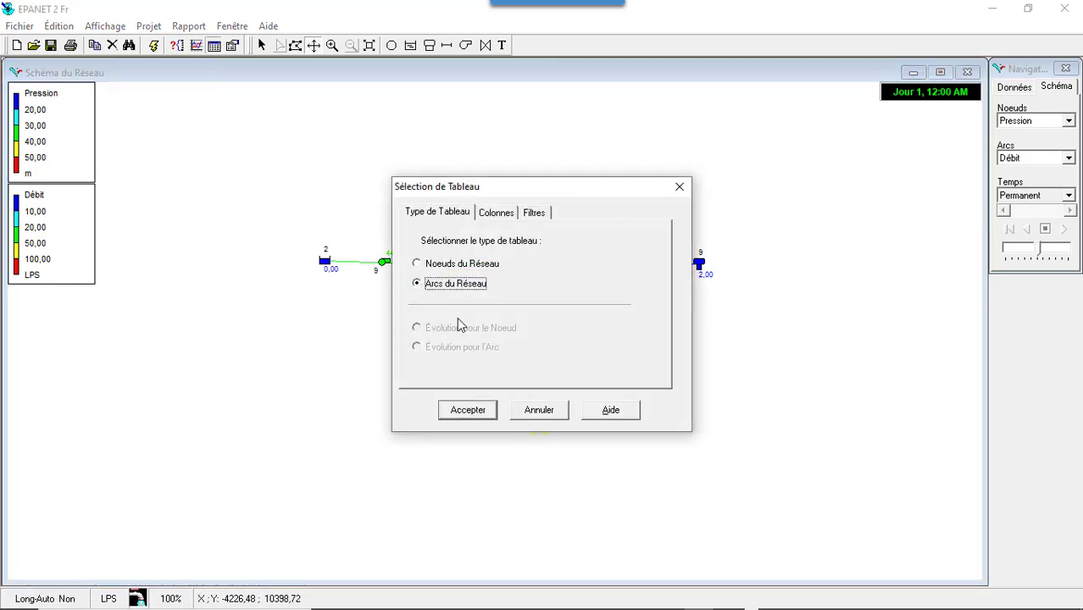
click(476, 410)
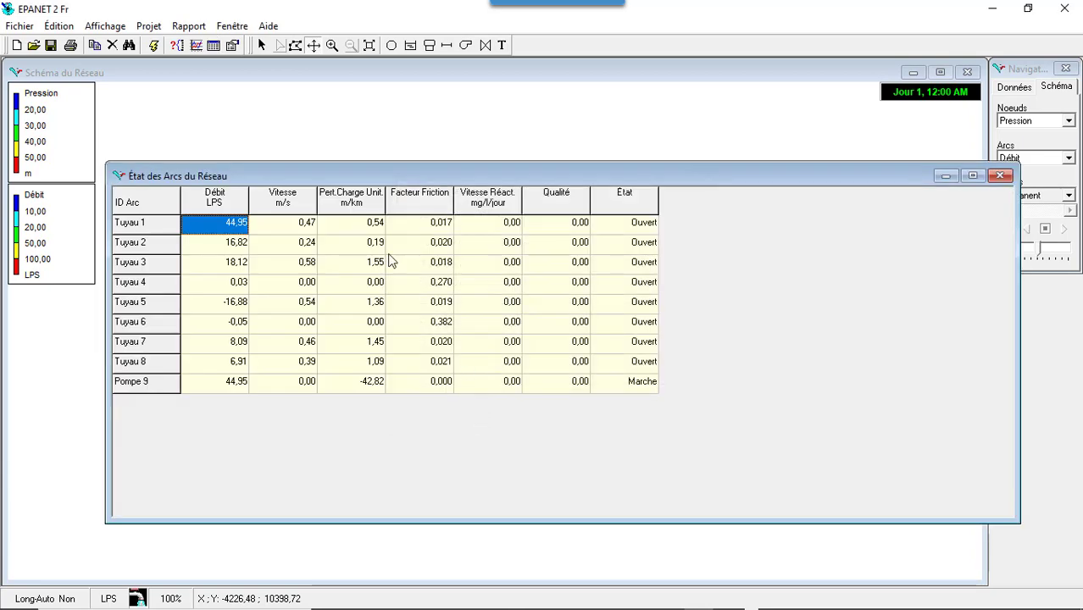
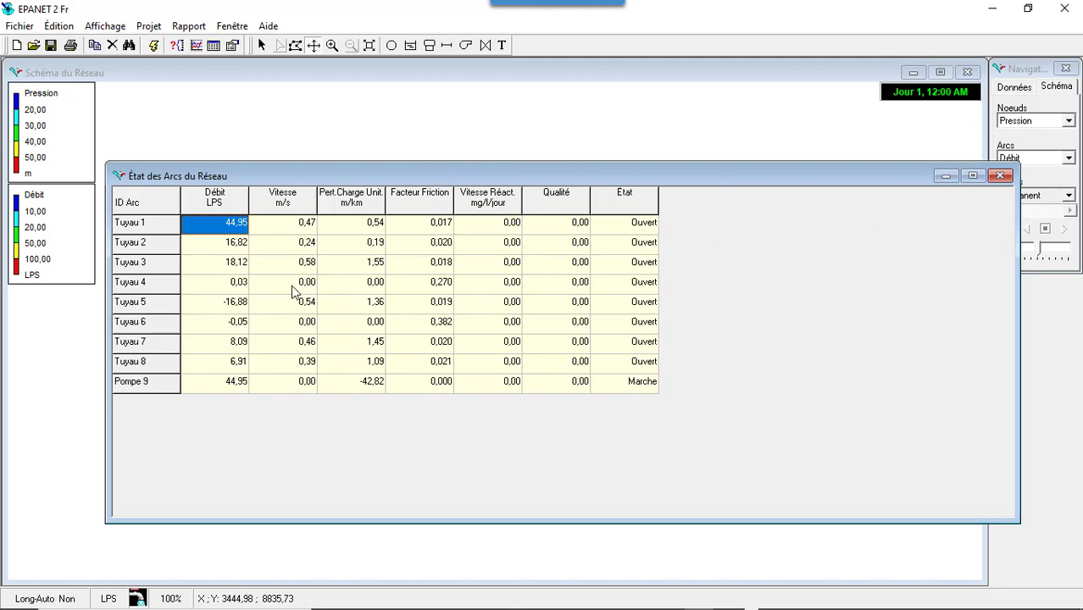
click(1000, 175)
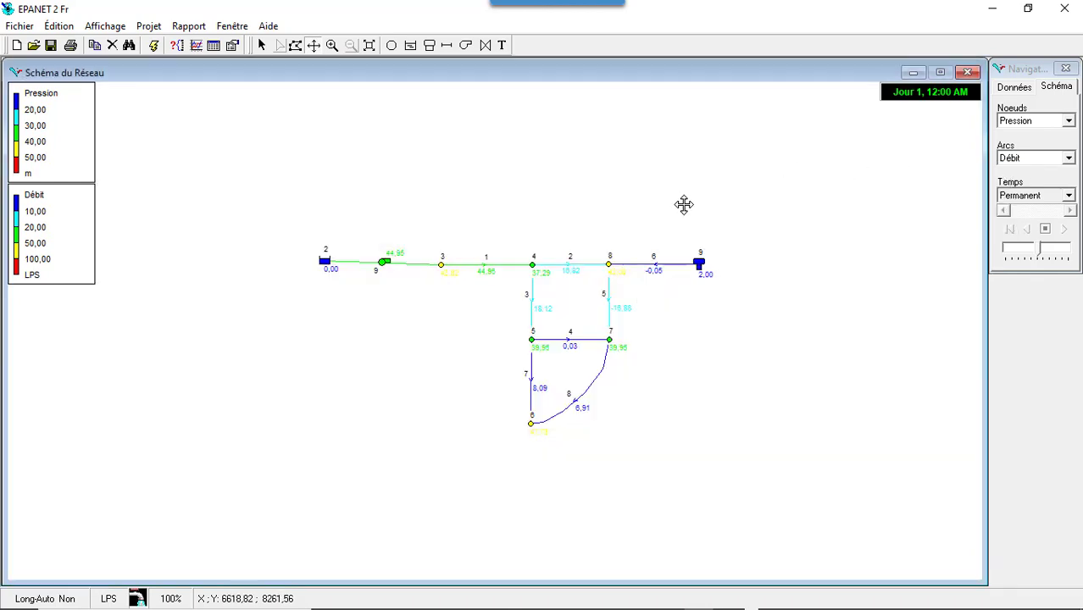
Set the diameter of pipe 4, between nodes 5 and 7, to 150 and close its properties
mouse_move(557, 363)
double_click(575, 342)
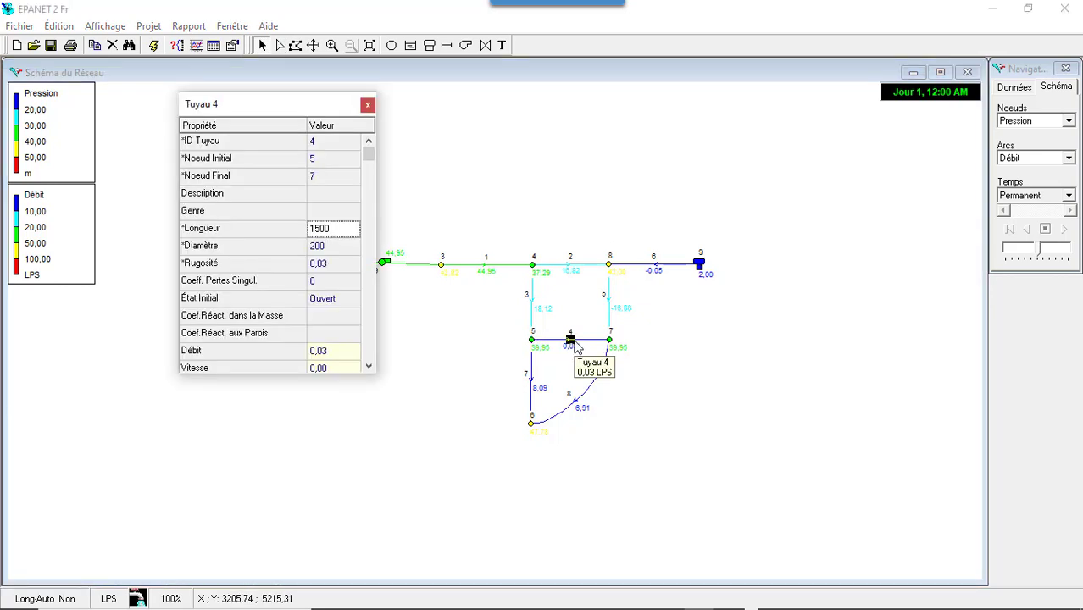
double_click(327, 247)
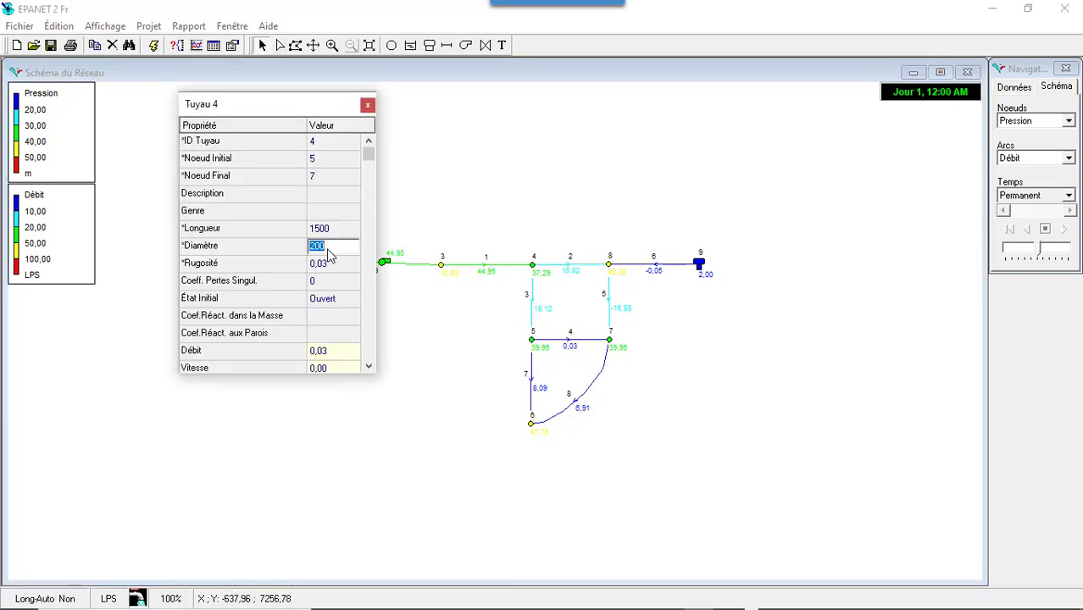
text(150)
click(368, 105)
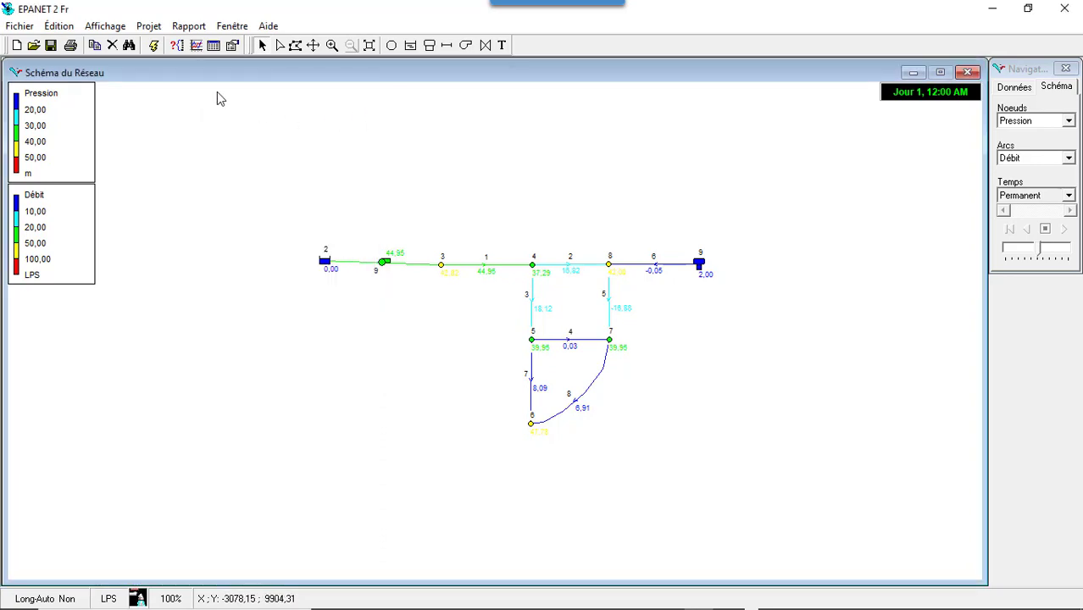
Rerun the hydraulic simulation, review the pipe results in a new Arcs du Réseau table and close it
click(154, 45)
click(547, 331)
click(216, 47)
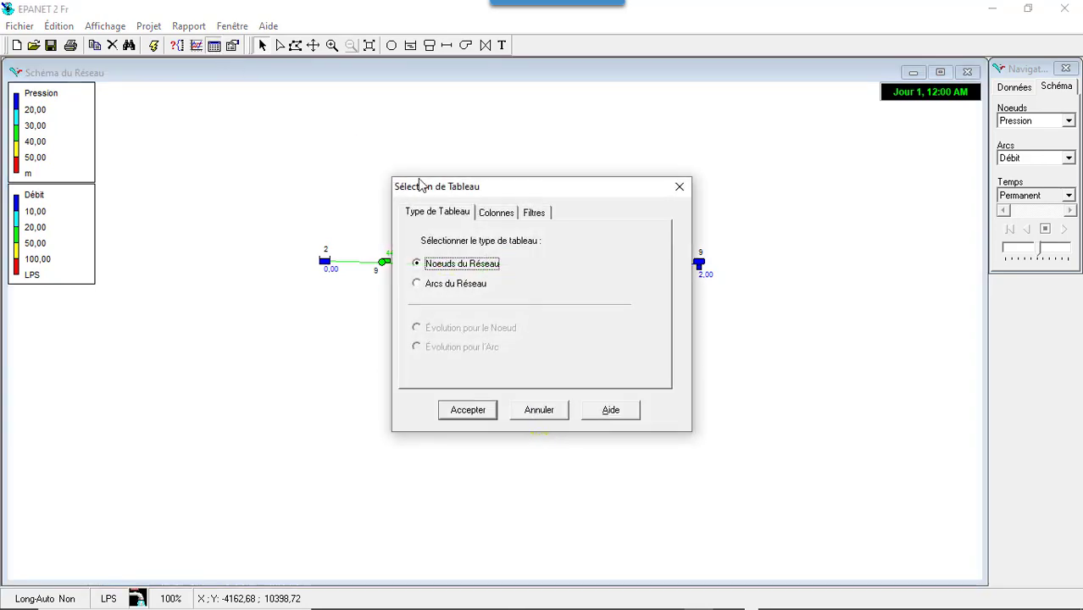
click(429, 285)
click(469, 409)
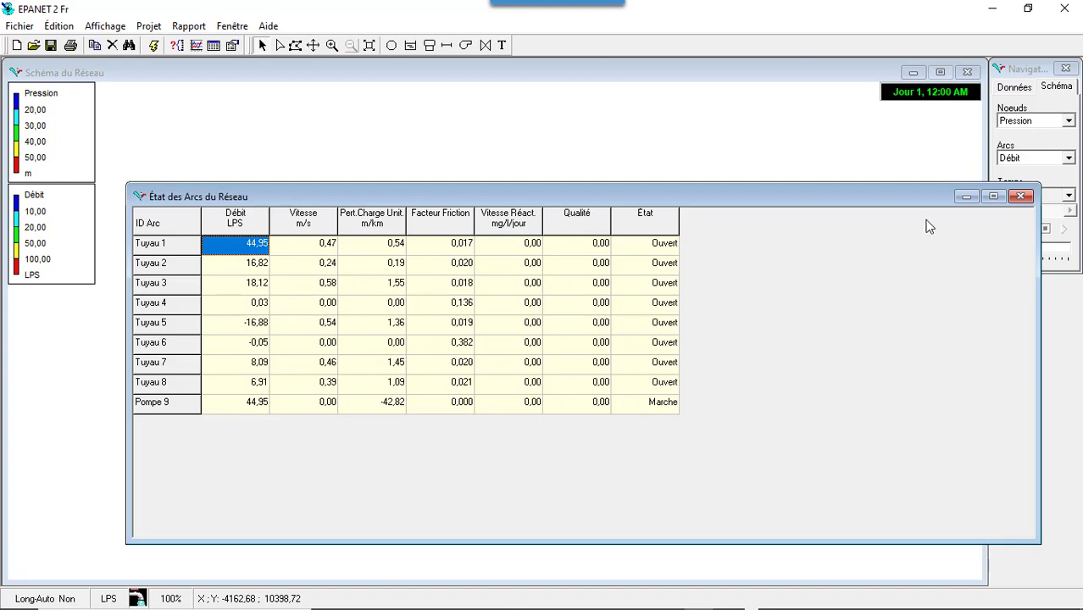
click(1020, 196)
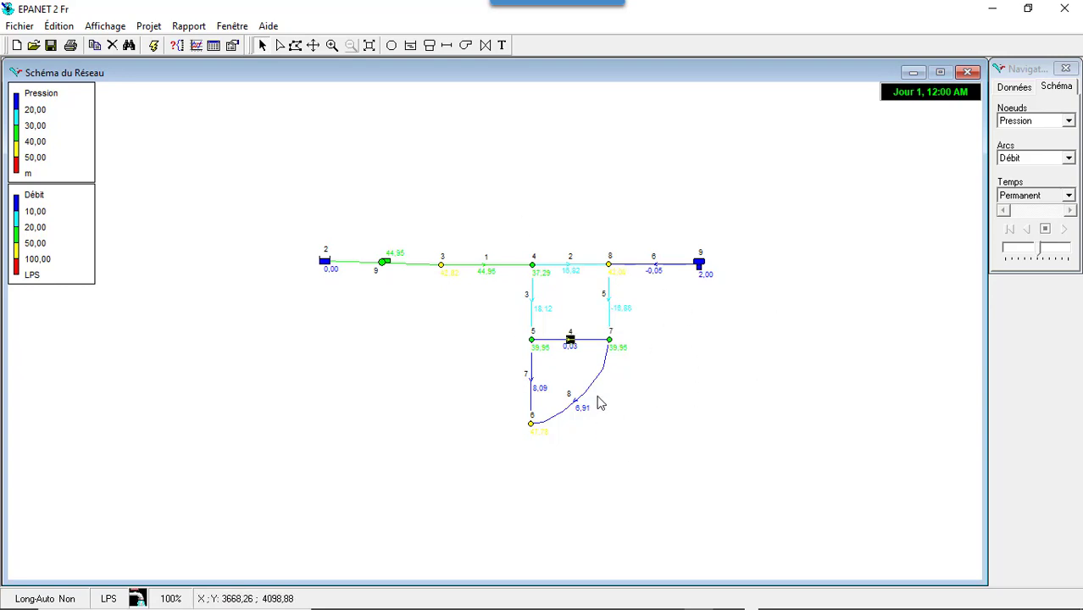
Start a new graph of type Profil Longitudinal and place its selection dialog clear of the network map
click(195, 45)
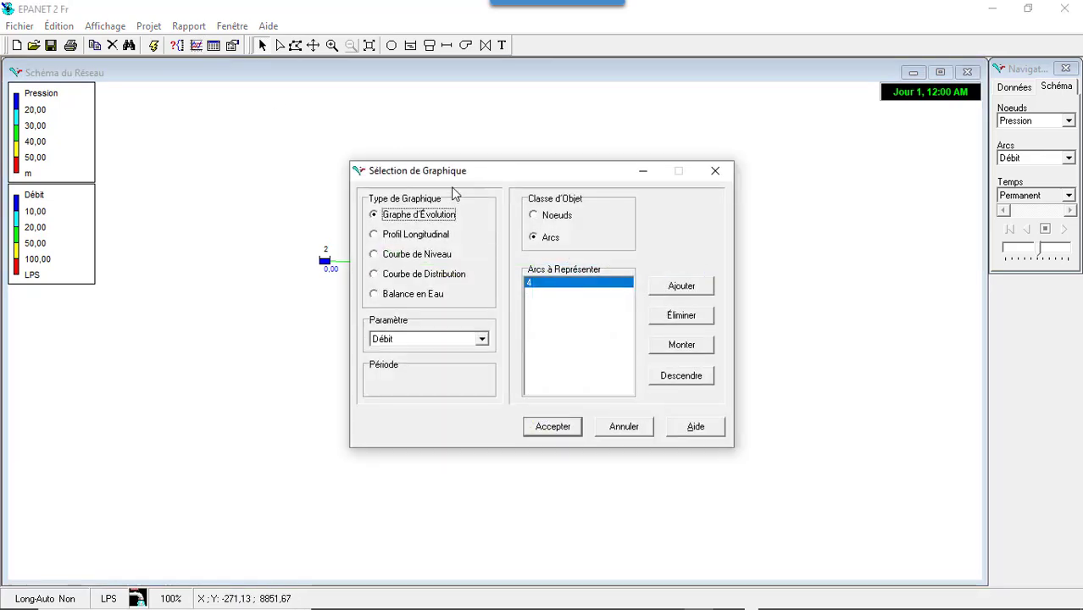
drag(455, 168, 187, 115)
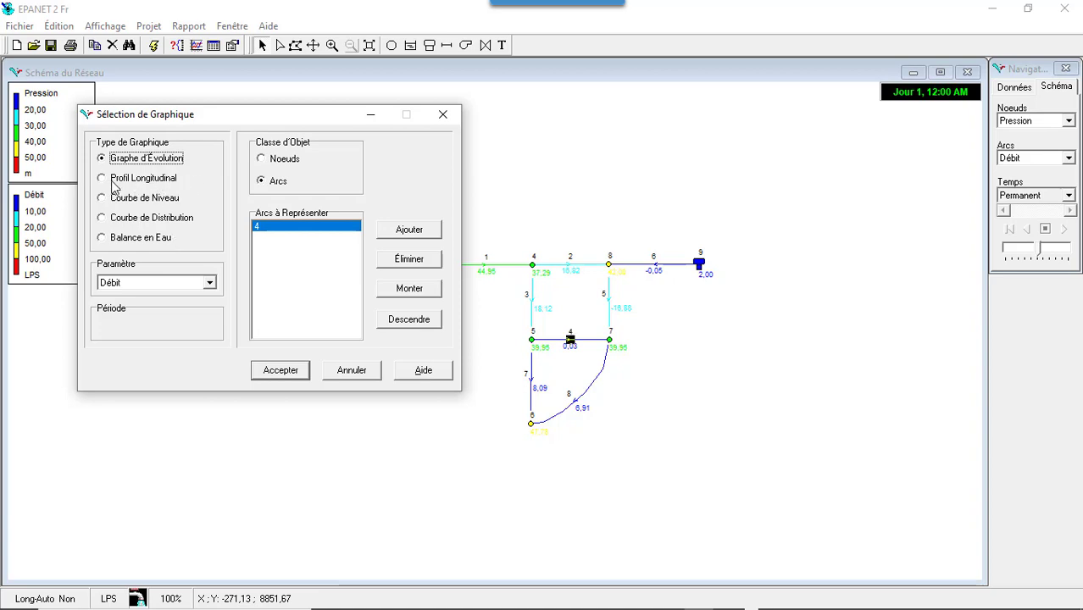
click(110, 178)
click(110, 218)
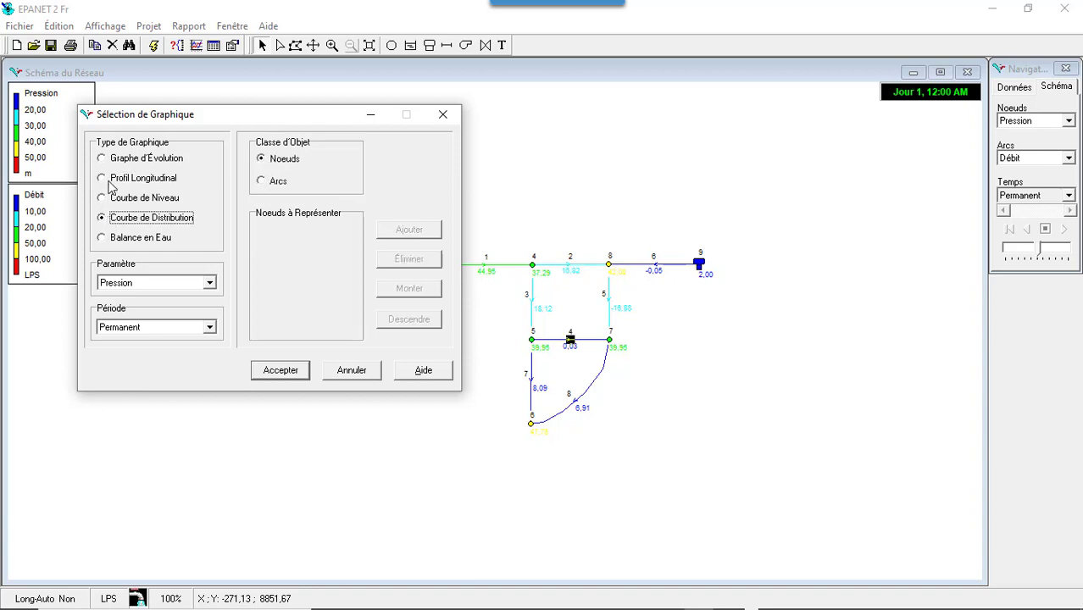
click(110, 180)
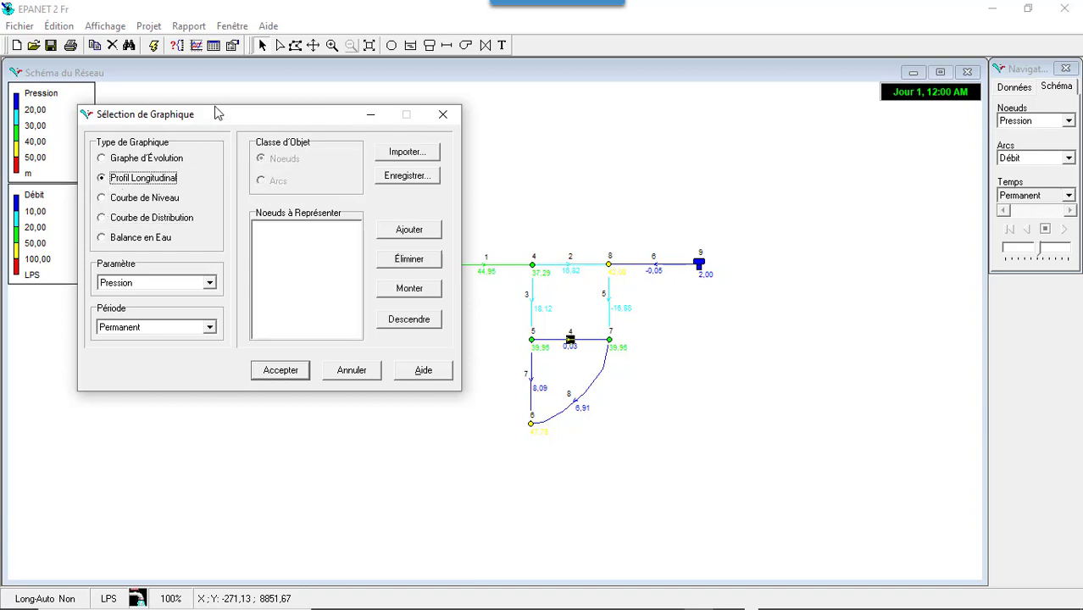
drag(220, 115, 167, 112)
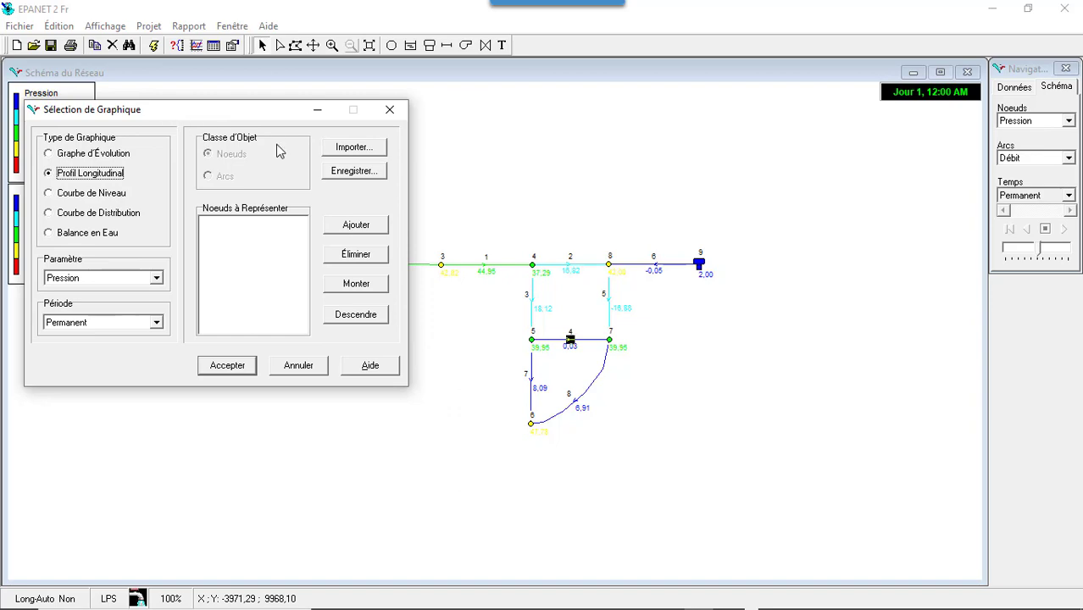
drag(280, 116, 387, 318)
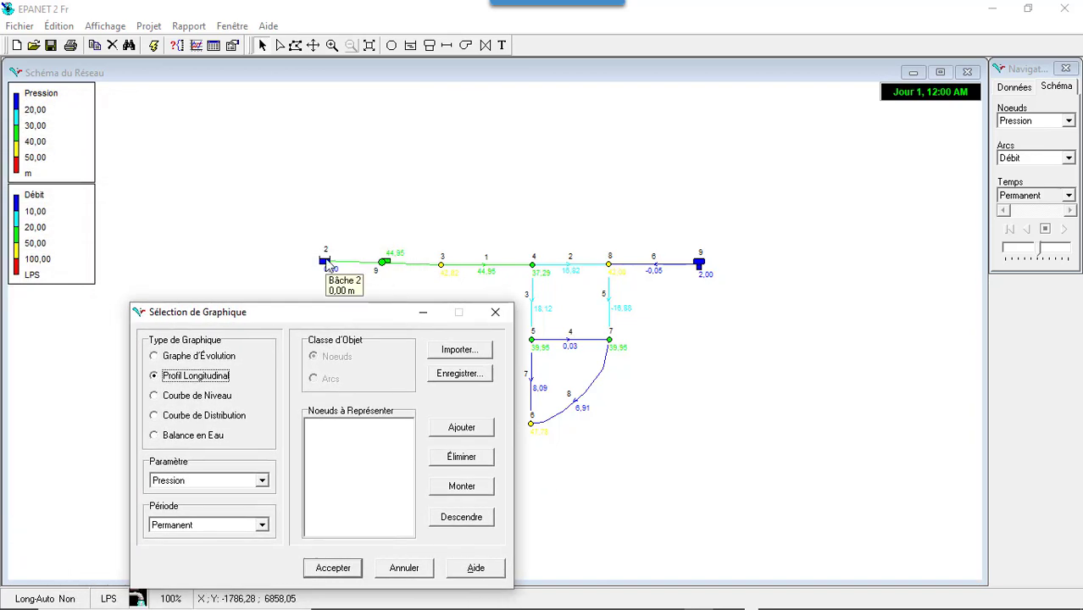
Add reservoir 2 and junctions 3, 4 and 5 from the map to the longitudinal profile's node list
click(327, 263)
click(460, 427)
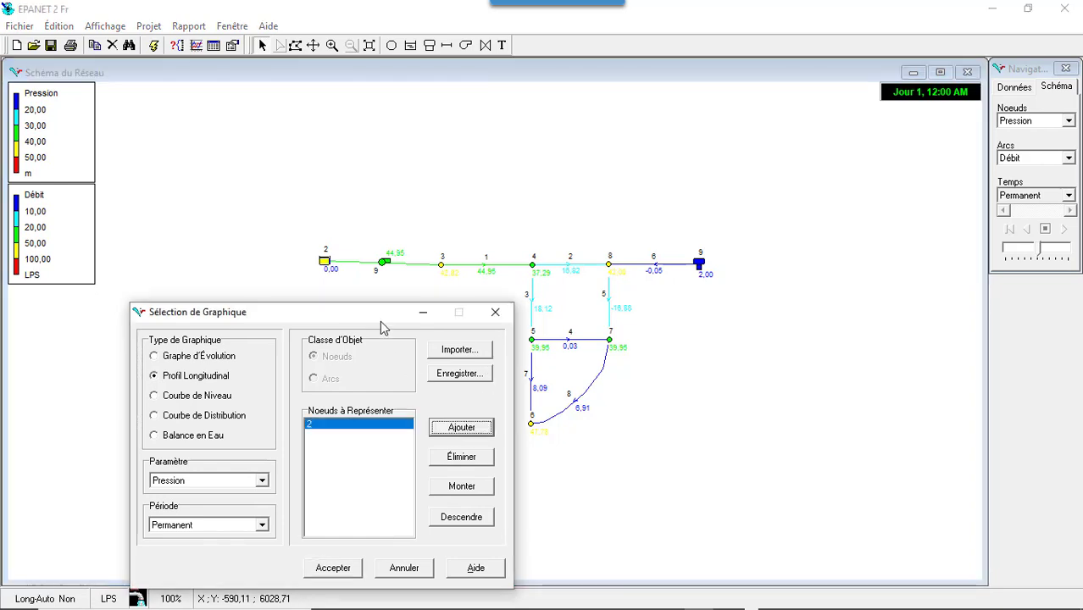
click(441, 267)
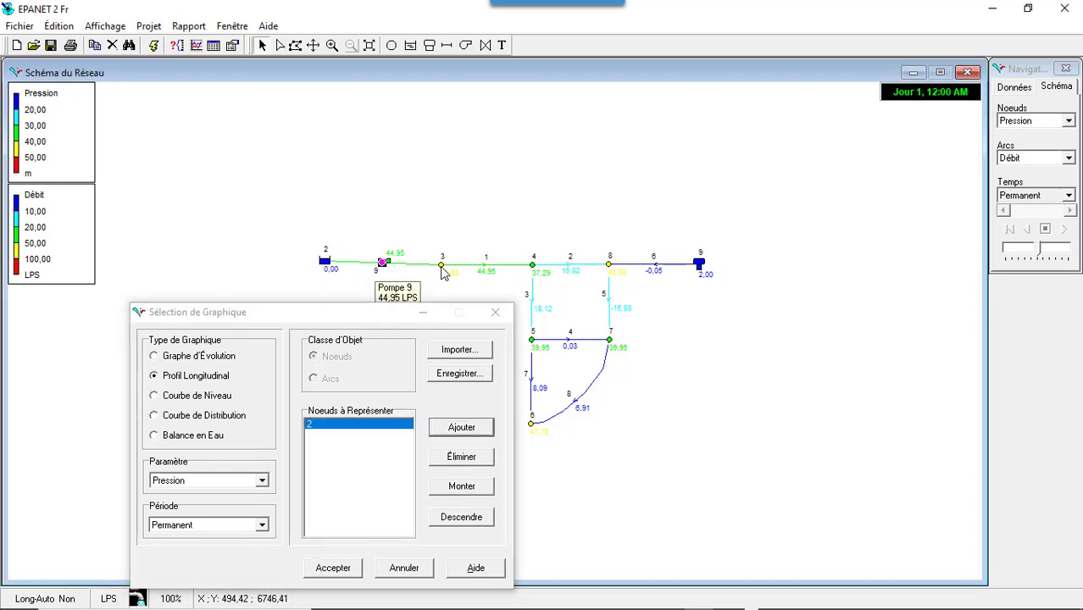
click(458, 428)
click(533, 265)
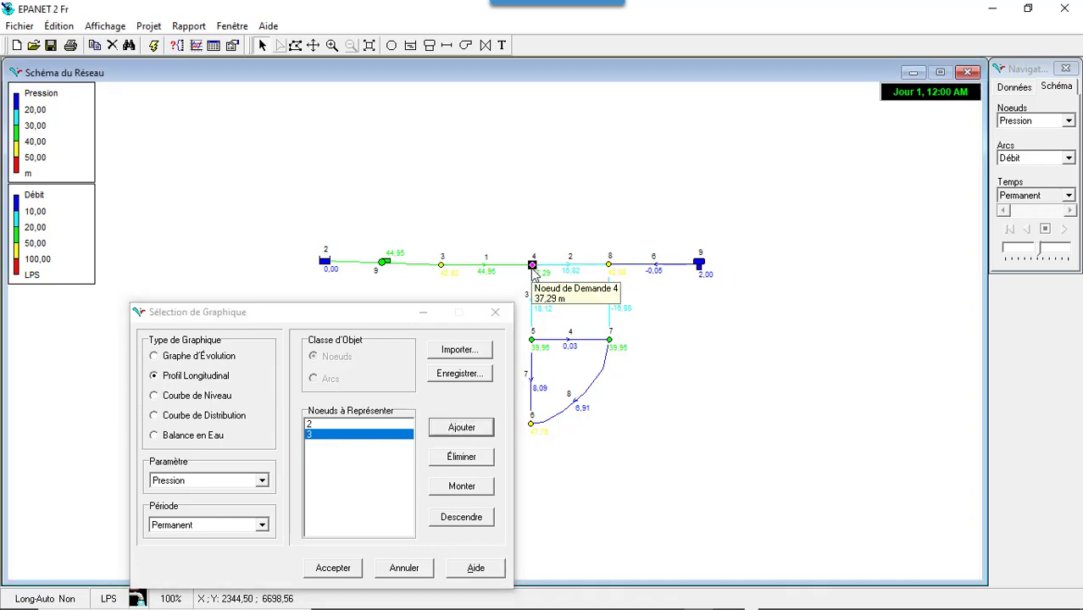
click(447, 432)
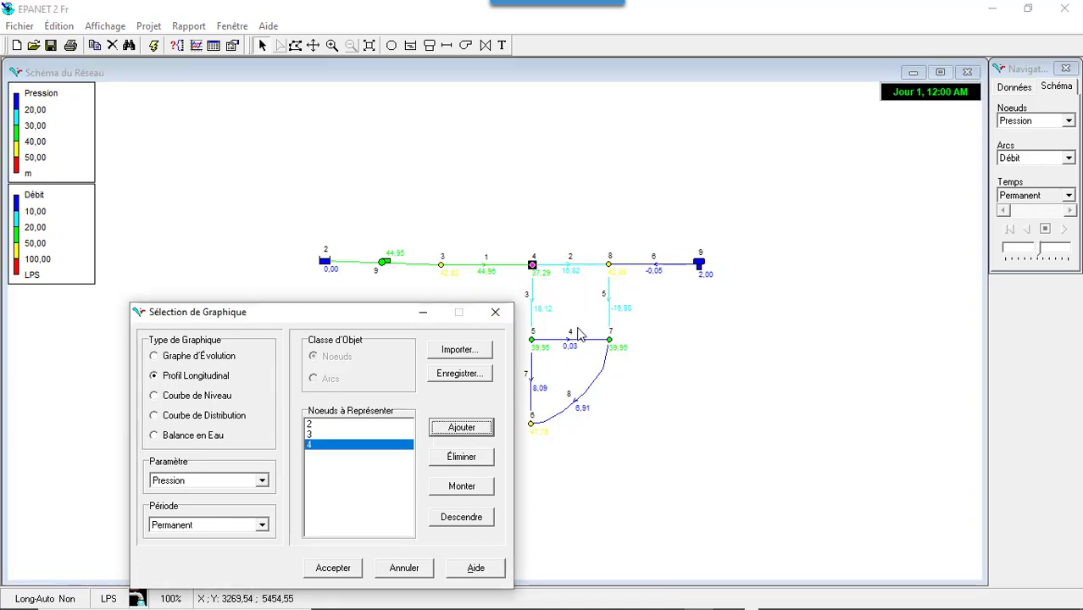
click(532, 340)
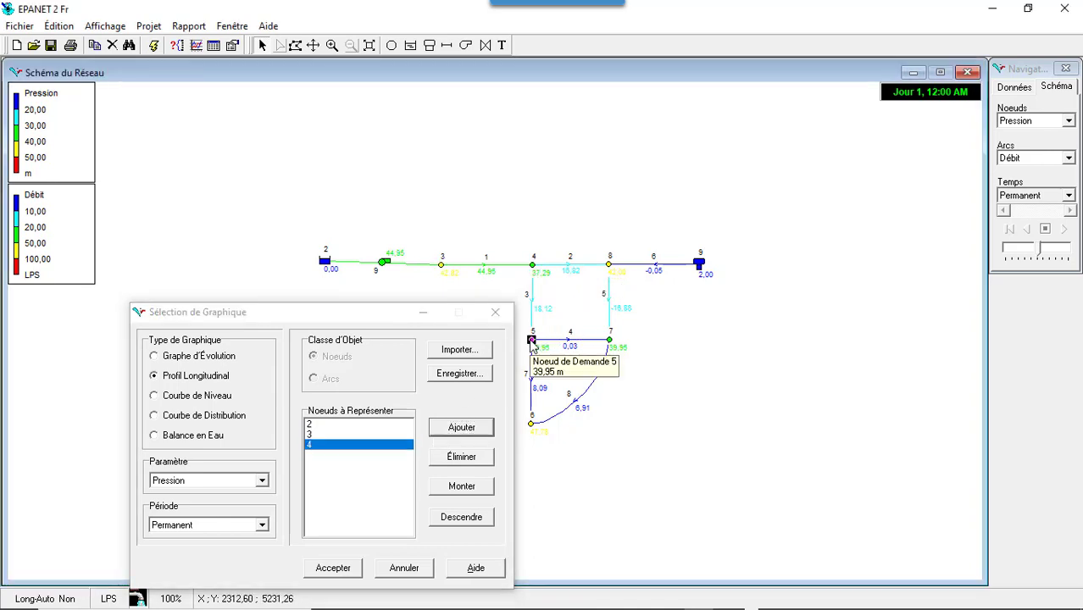
click(471, 428)
Add junctions 6, 7 and 8 and tank 9 from the map to the longitudinal profile's node list
click(529, 423)
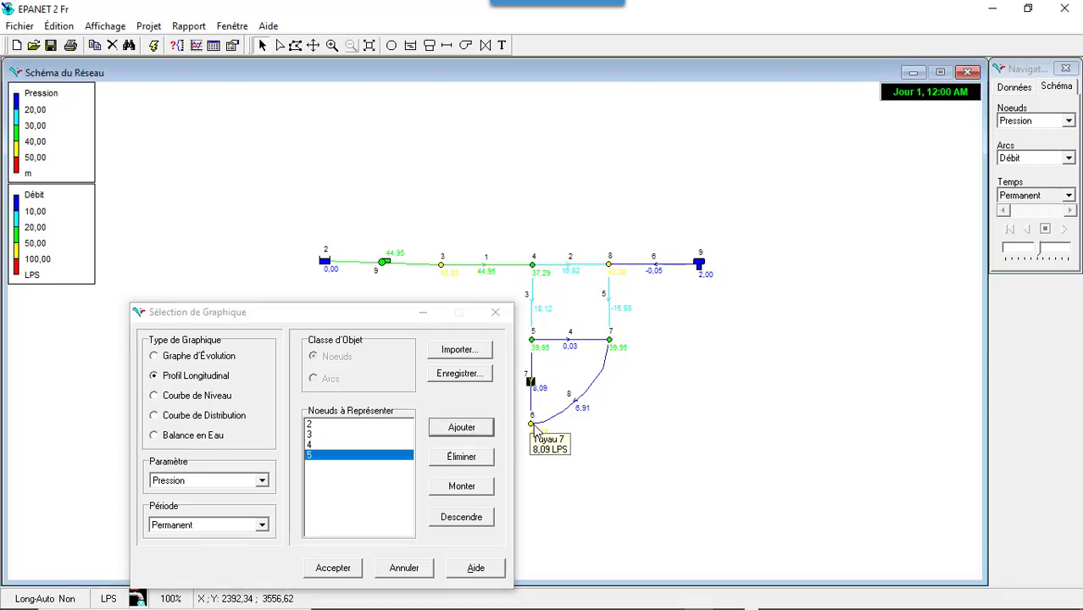
click(488, 430)
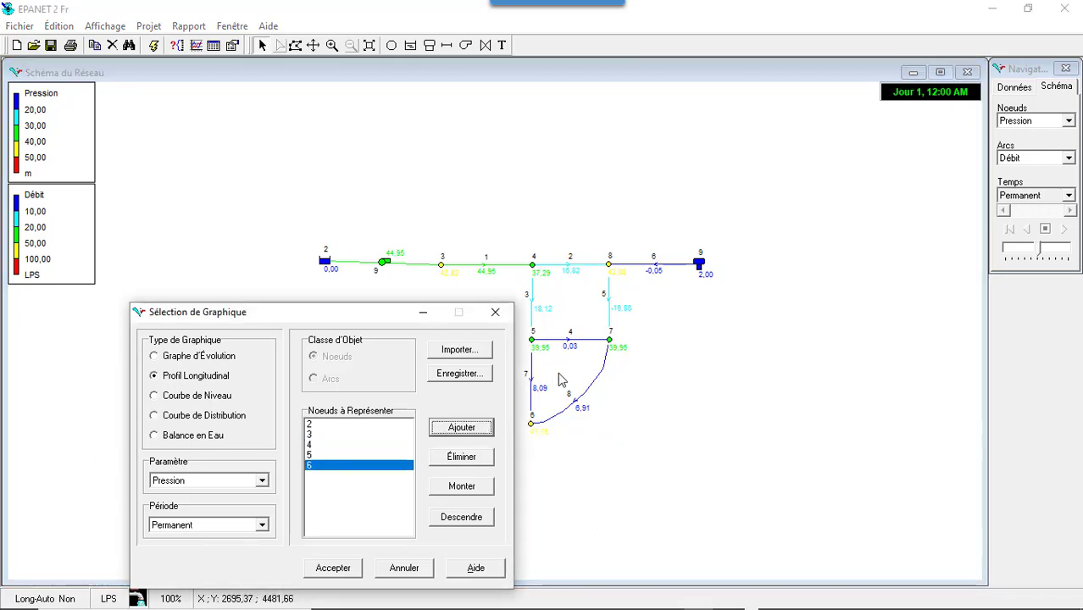
click(609, 340)
click(476, 428)
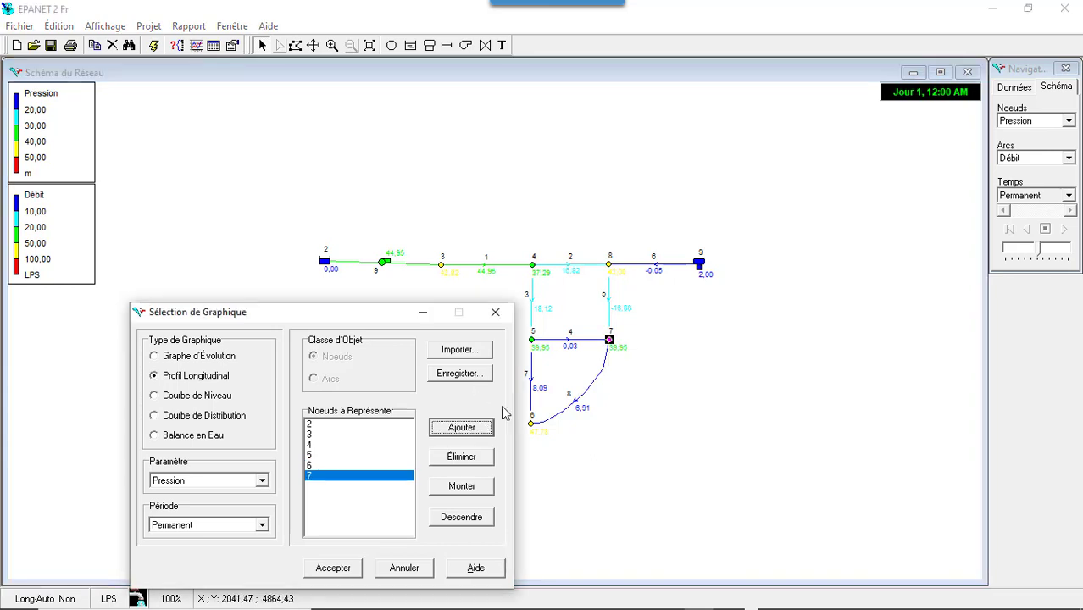
click(611, 265)
click(463, 428)
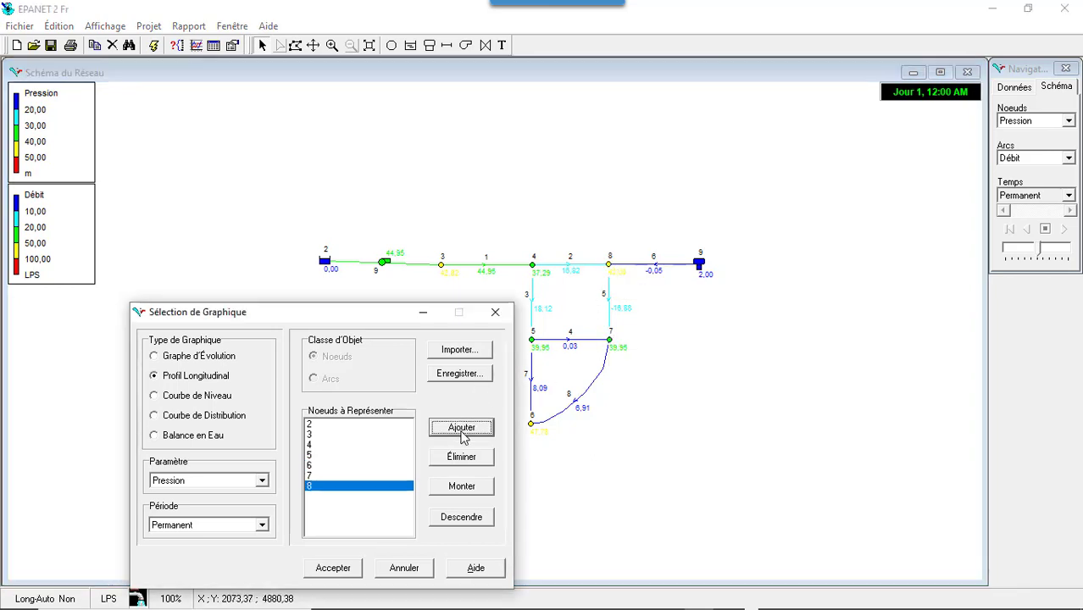
click(701, 265)
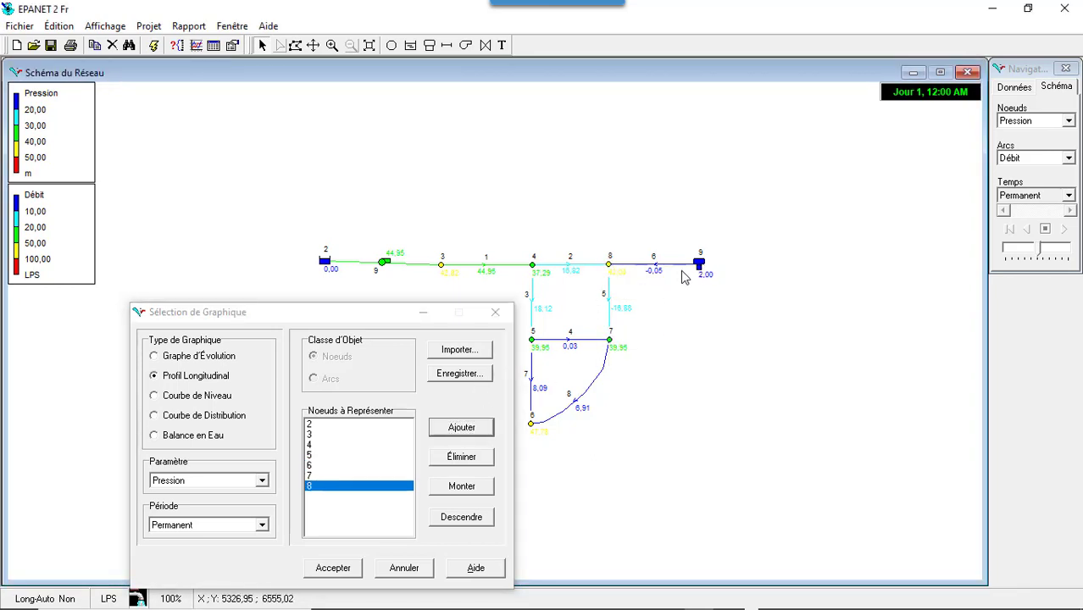
click(462, 427)
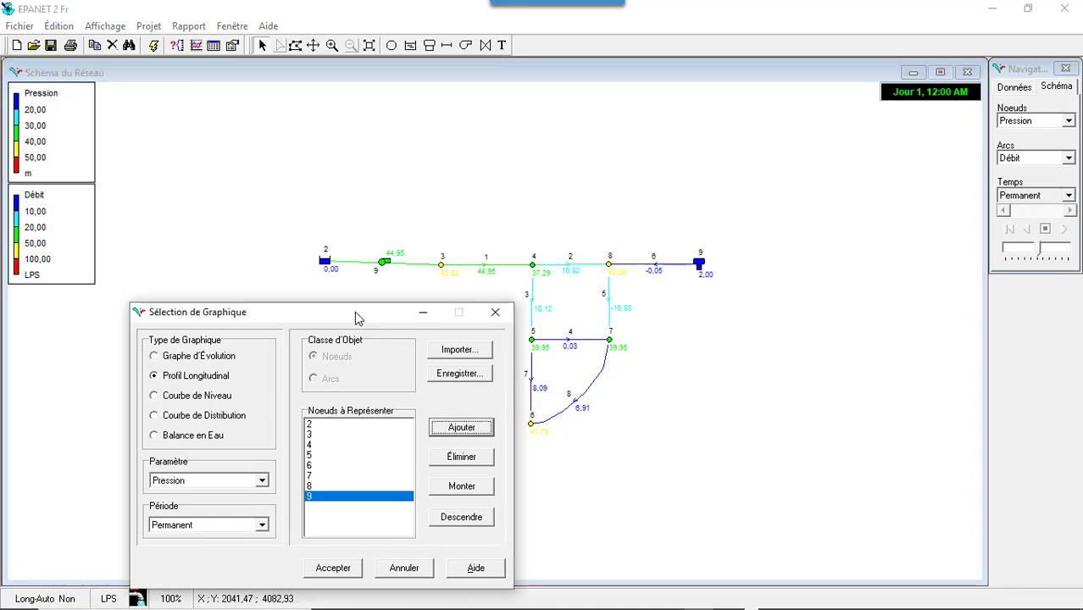
Set the profile's parameter to Altitude and generate the longitudinal profile of nodes 2 to 9
drag(352, 312, 357, 159)
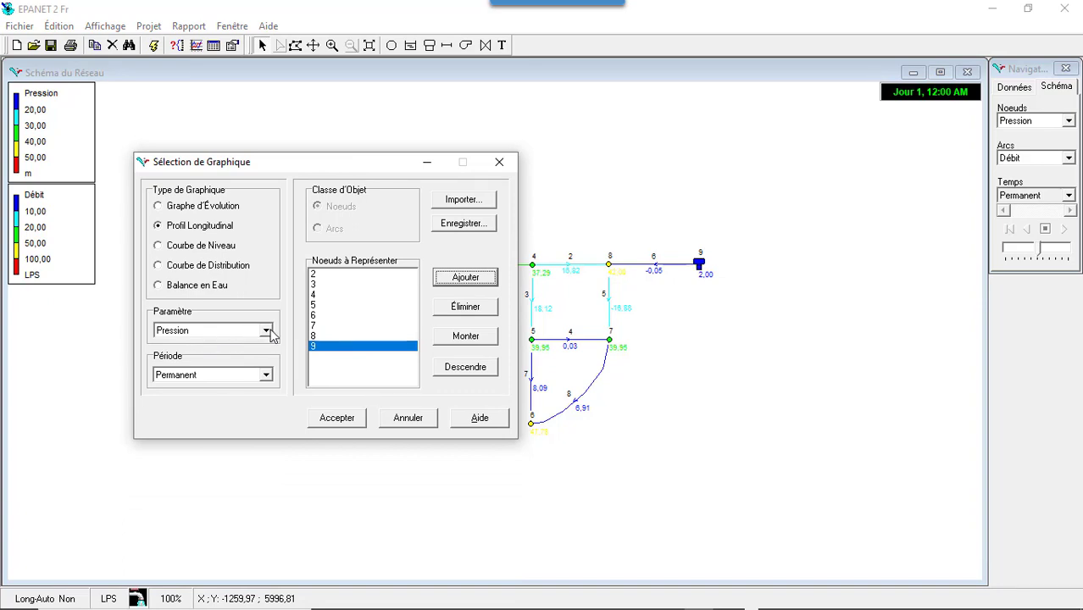
click(266, 331)
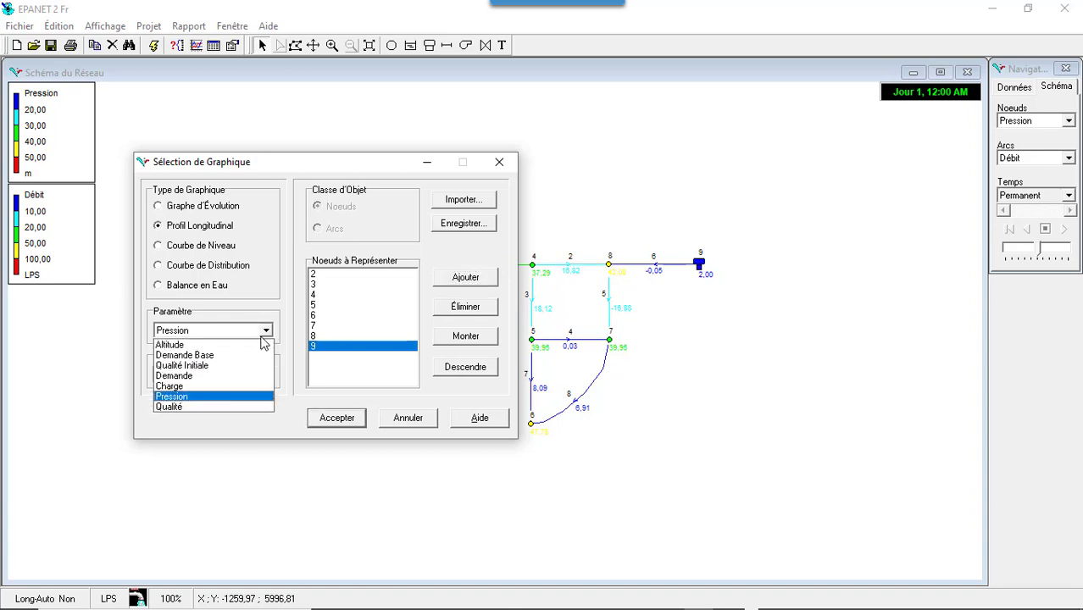
click(258, 345)
click(335, 420)
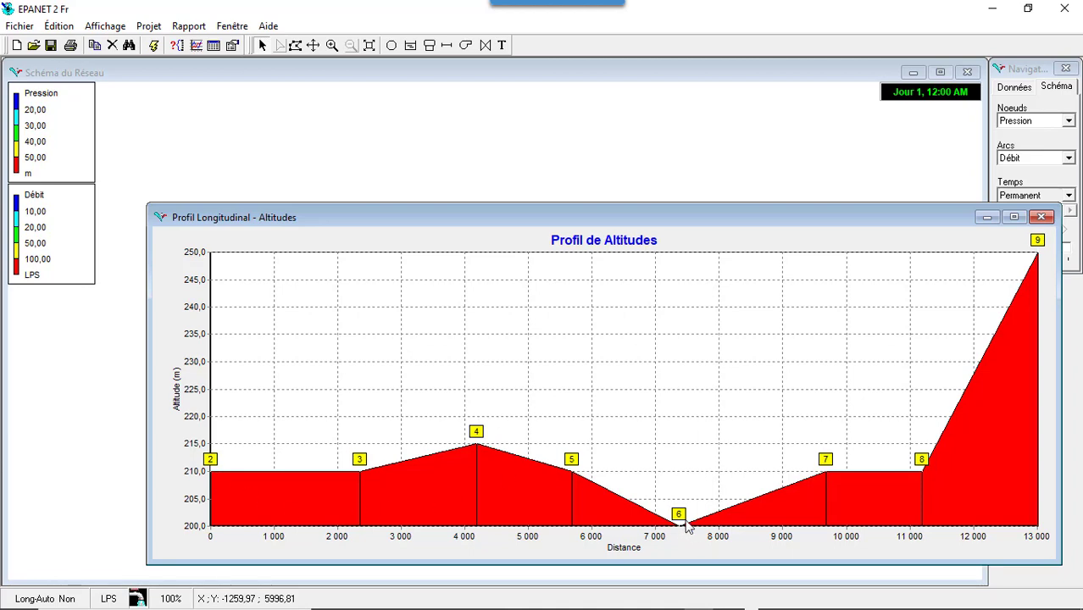
Examine the altitude profile node by node against the network map, and close the profile window
drag(688, 218, 607, 571)
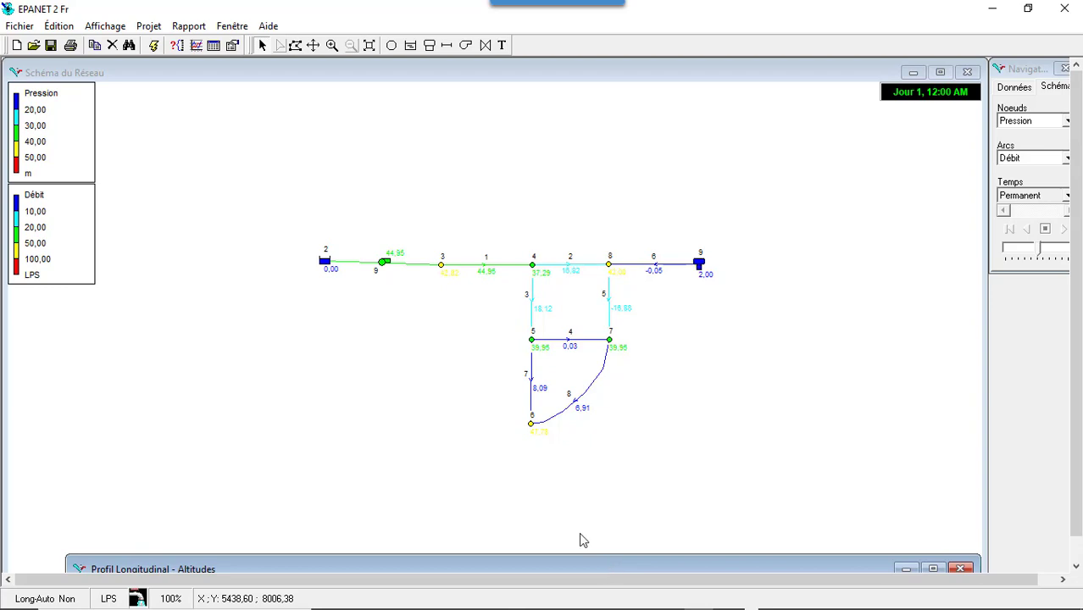
drag(550, 569, 528, 127)
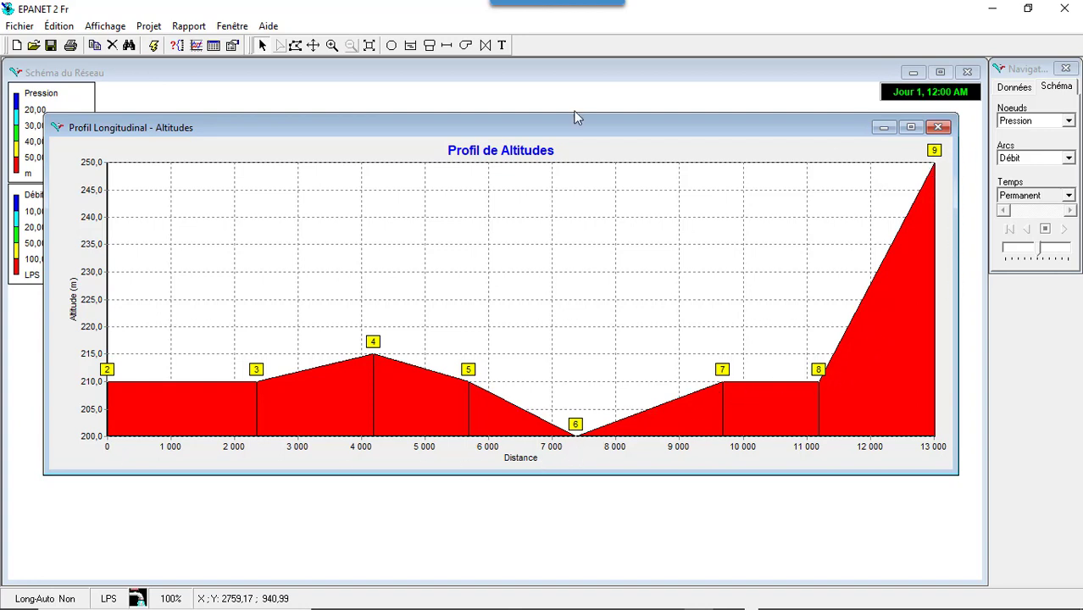
drag(541, 128, 544, 591)
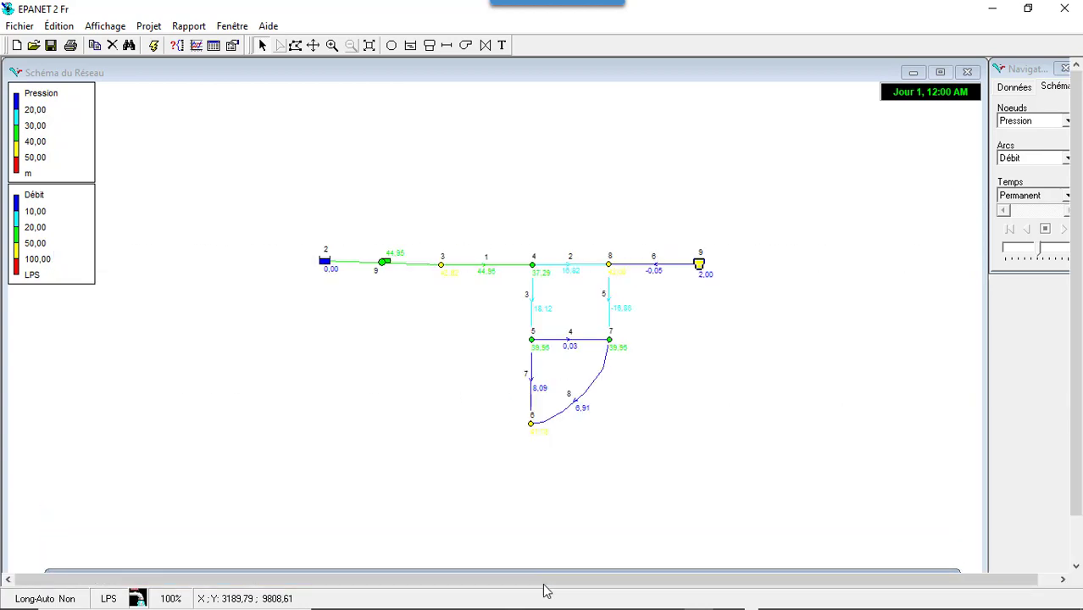
drag(547, 590, 584, 145)
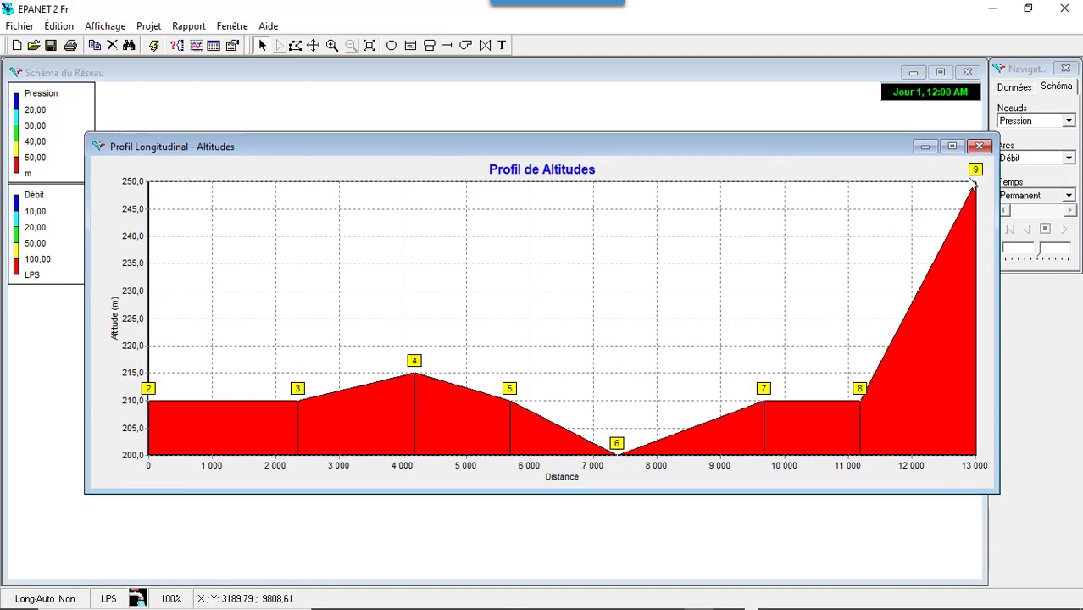
drag(680, 149, 678, 196)
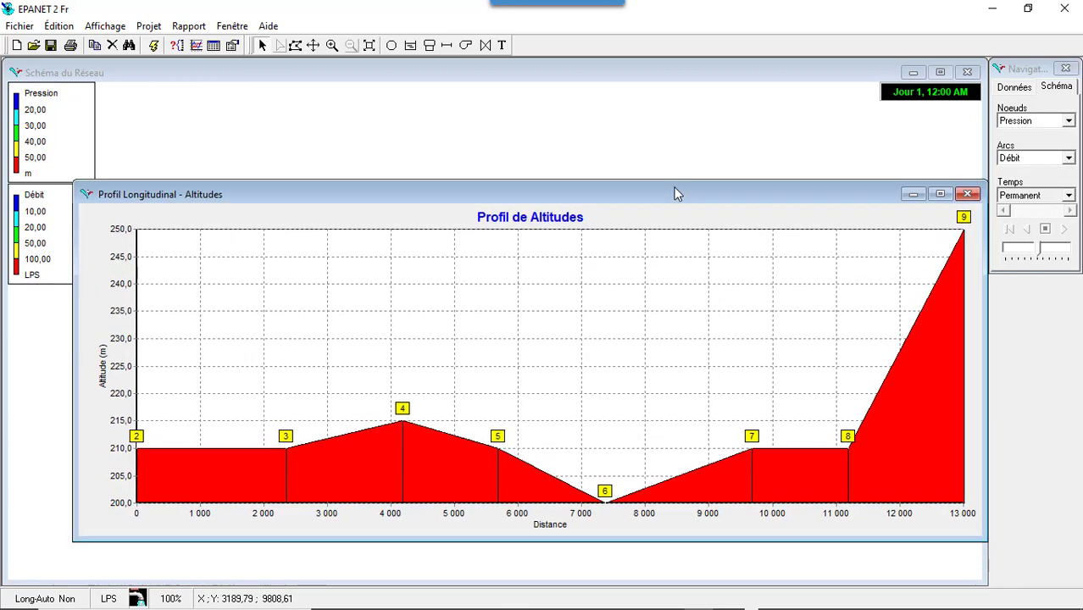
click(966, 194)
Start another Profil Longitudinal graph for Pression and add nodes 2, 3 and 4 to its node list
click(195, 46)
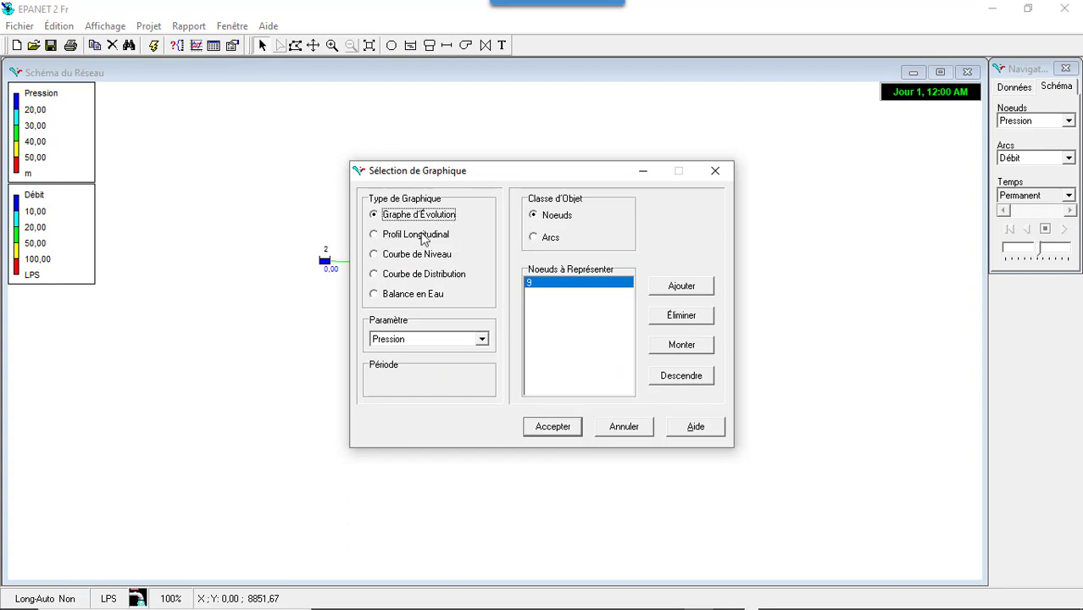
click(375, 235)
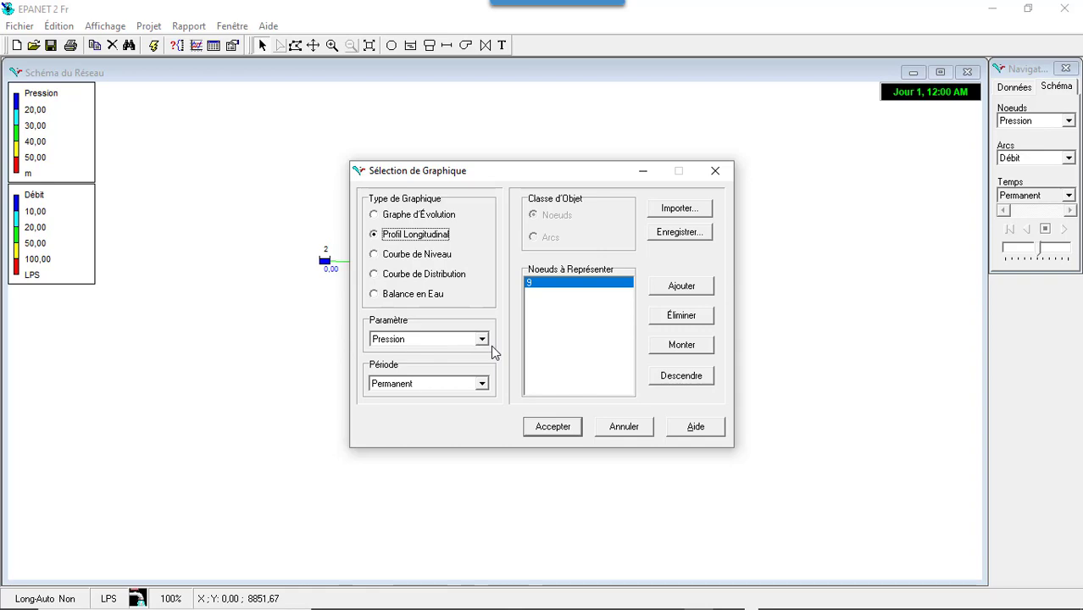
drag(511, 177, 454, 344)
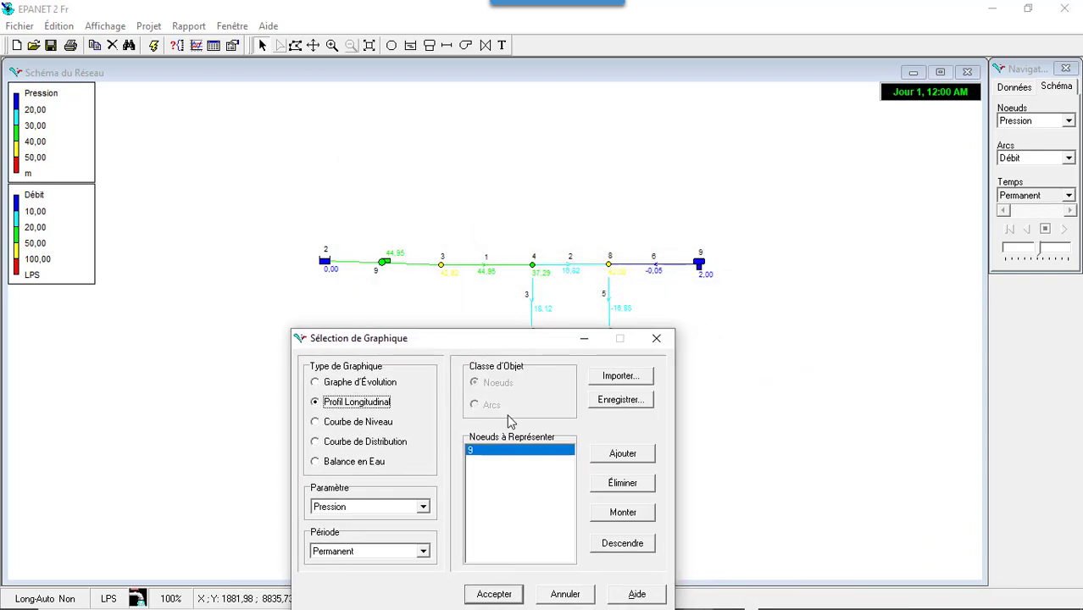
click(324, 262)
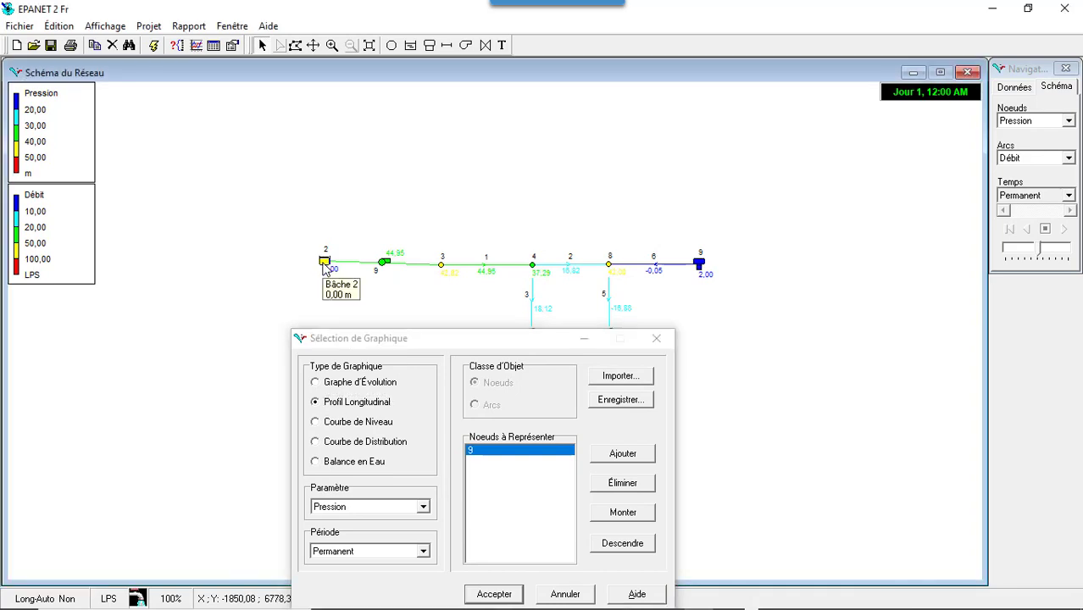
click(602, 458)
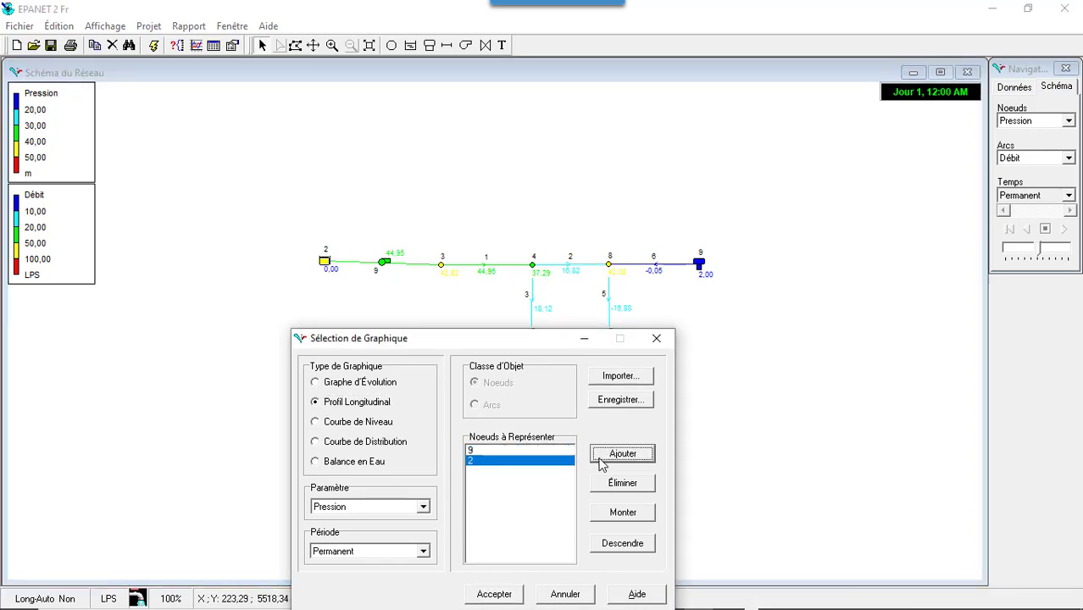
click(440, 265)
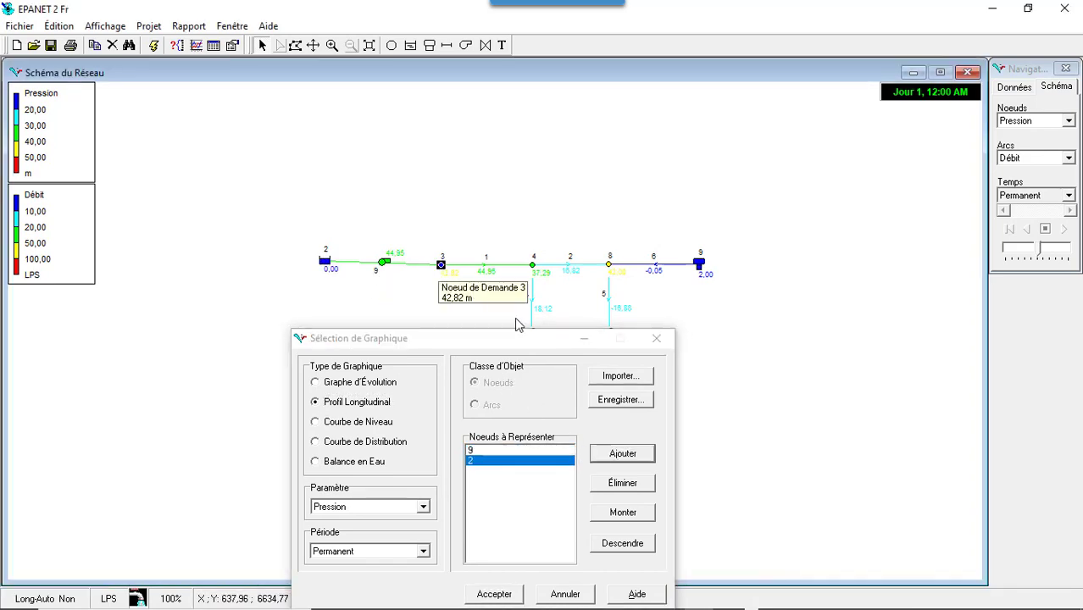
click(612, 458)
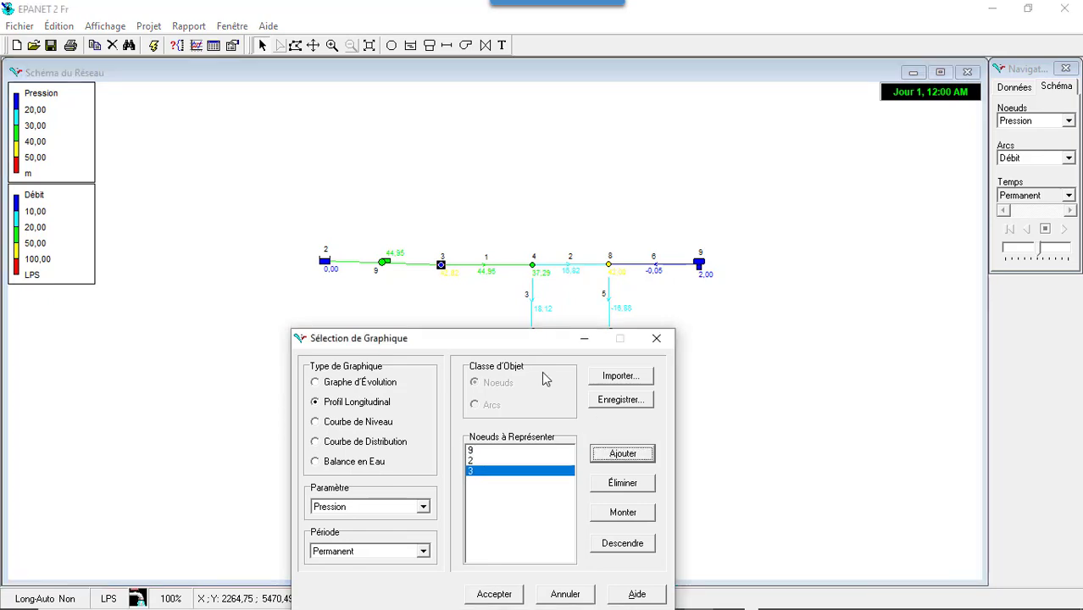
click(533, 265)
click(622, 453)
Uncover the lower part of the network and add junctions 5 and 6 to the pressure profile's node list
drag(500, 347, 326, 313)
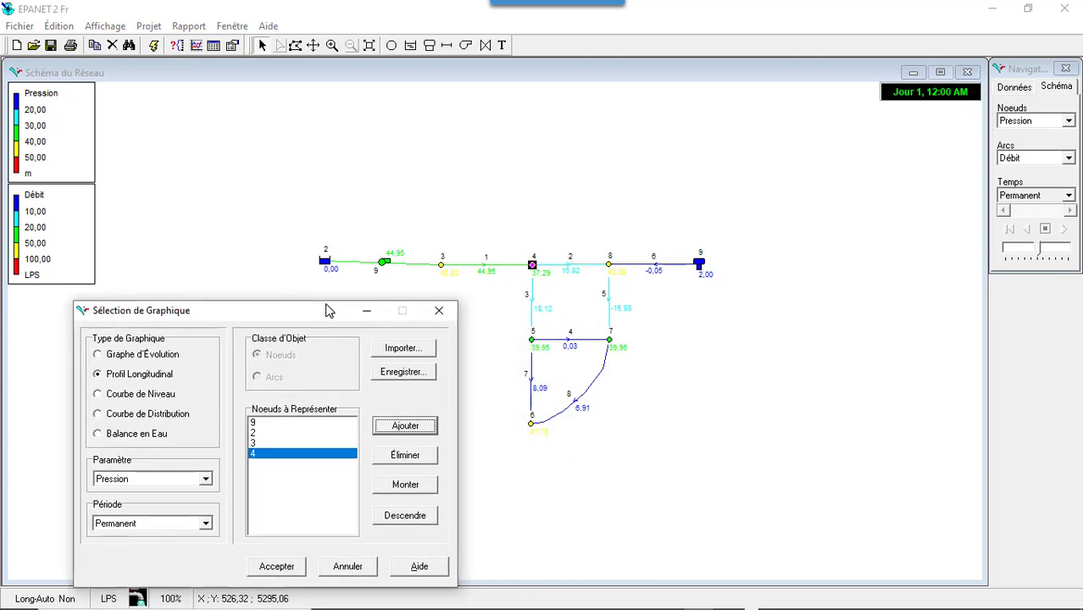
click(532, 340)
click(405, 426)
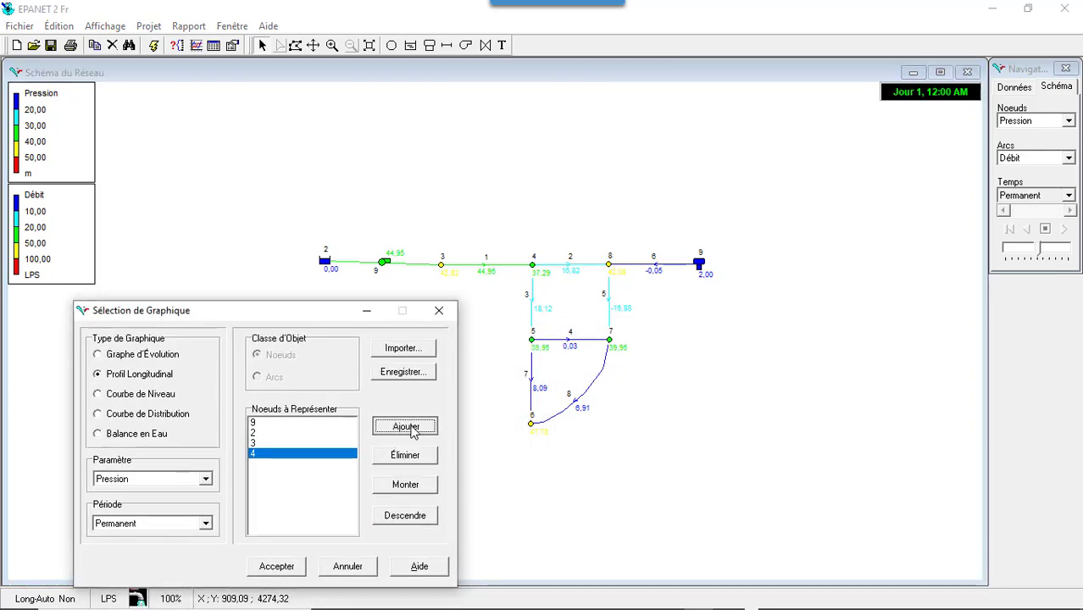
click(532, 424)
click(405, 425)
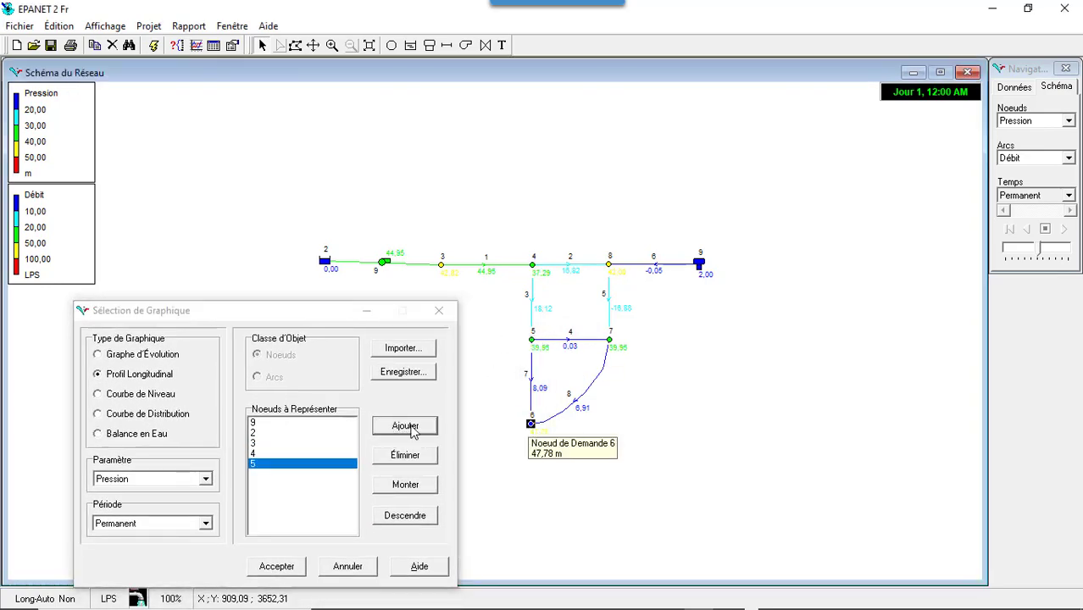
Add junctions 7 and 8 to the pressure profile's node list
click(609, 340)
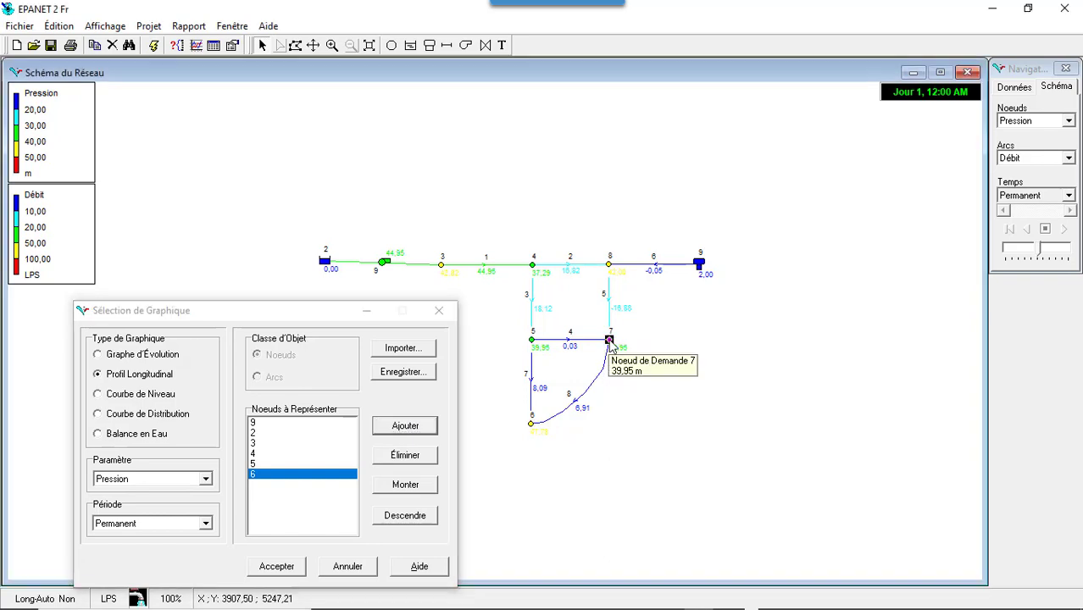
click(405, 426)
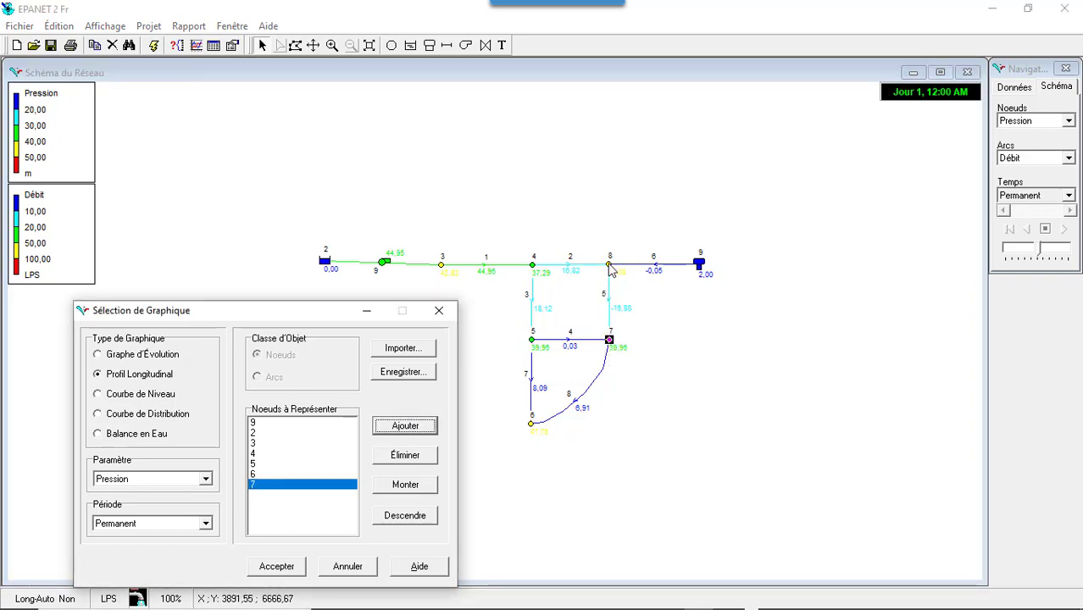
click(609, 264)
click(388, 426)
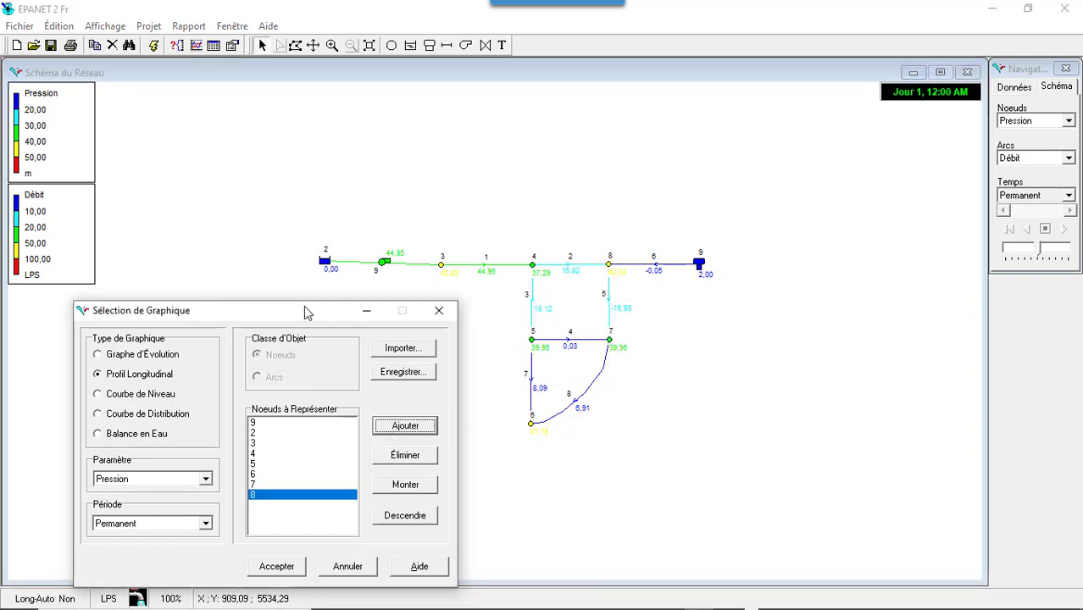
Move node 9 to the end of the pressure profile's node list, after node 8
drag(303, 307, 320, 226)
click(283, 342)
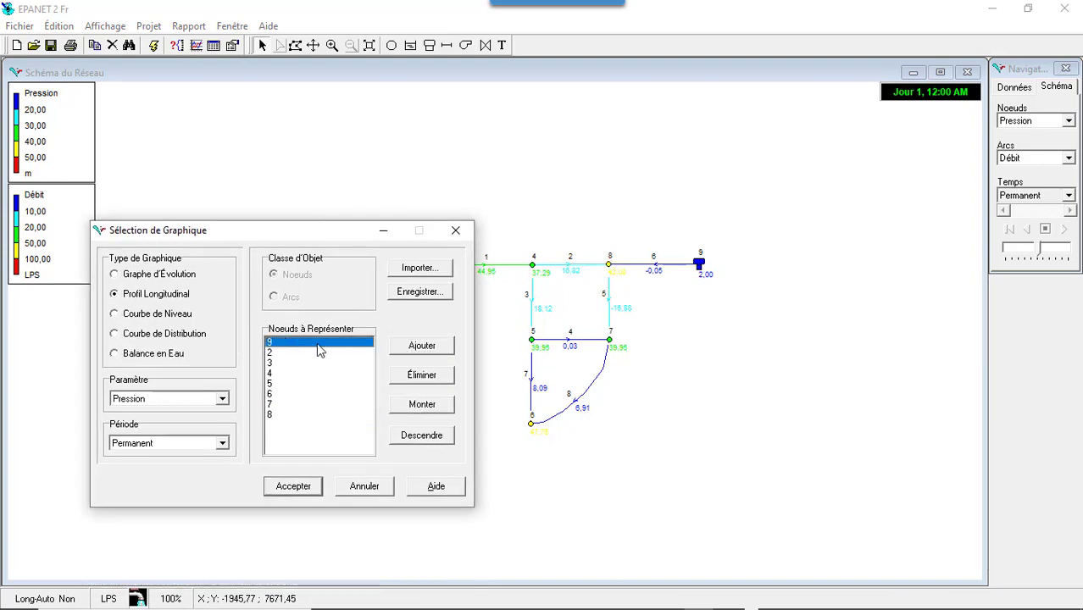
click(428, 435)
click(428, 436)
click(428, 437)
click(429, 437)
click(428, 437)
click(428, 438)
click(428, 438)
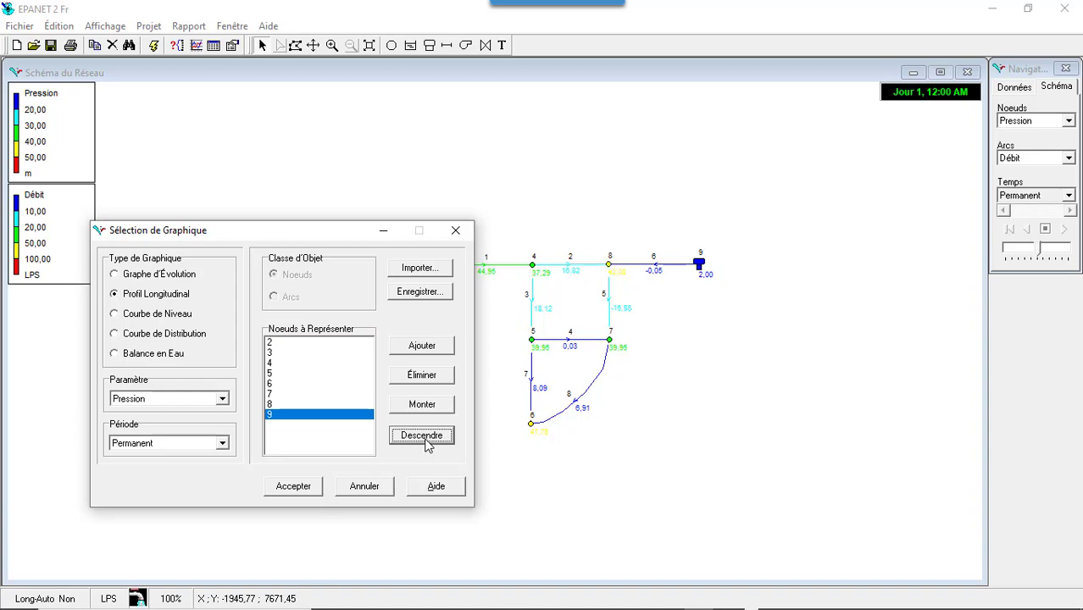
Generate the longitudinal pressure profile of nodes 2 to 9, examine it, and close its window
click(295, 488)
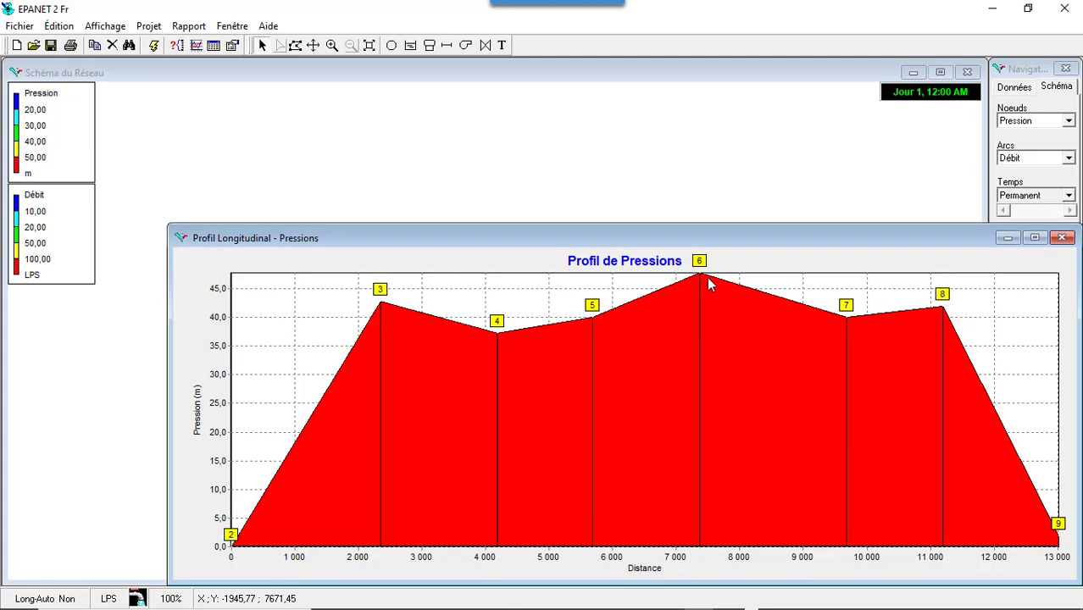
drag(683, 236, 594, 113)
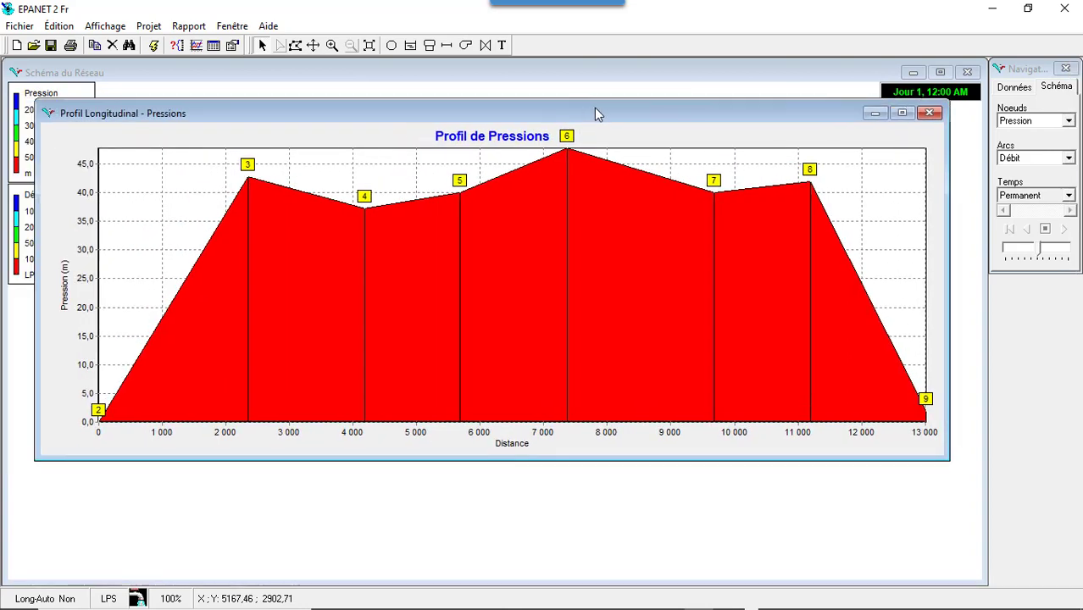
click(929, 114)
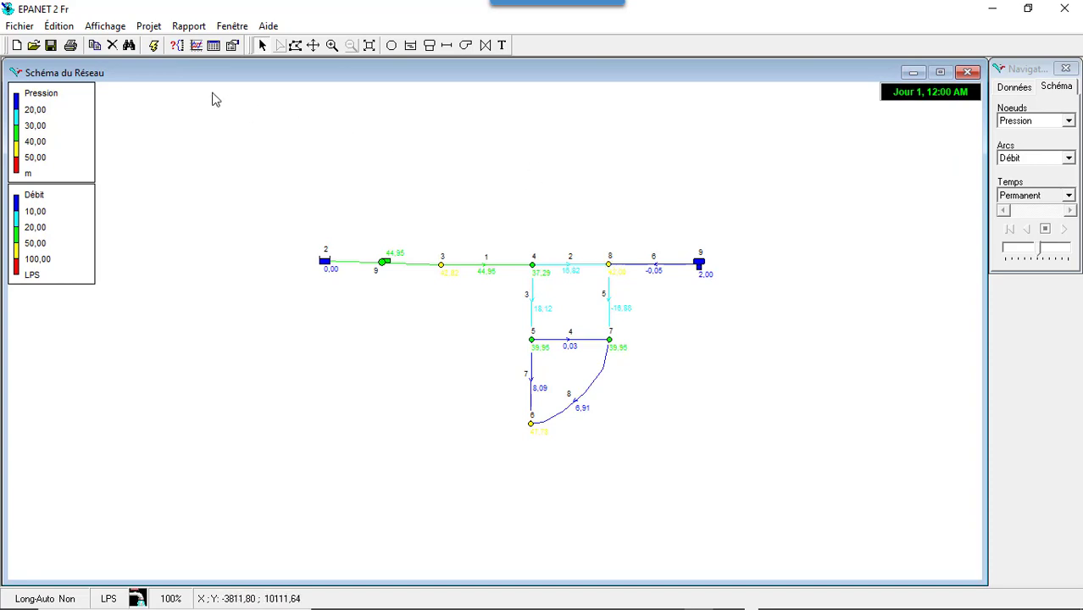
Plot a Graphe d'Évolution of Pression for node 8, inspect it, and close the graph
click(195, 46)
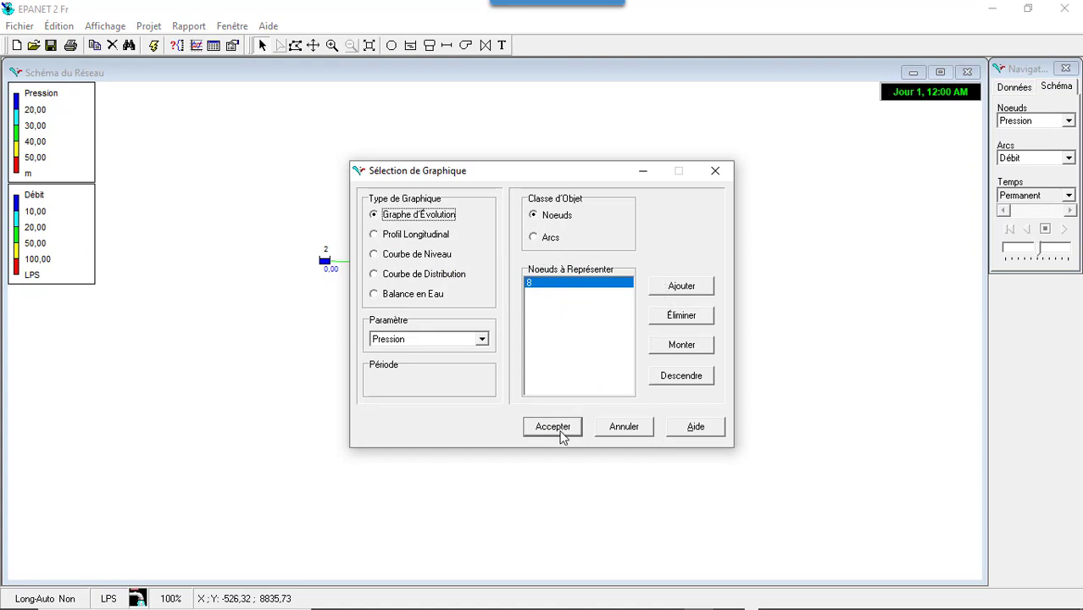
click(560, 433)
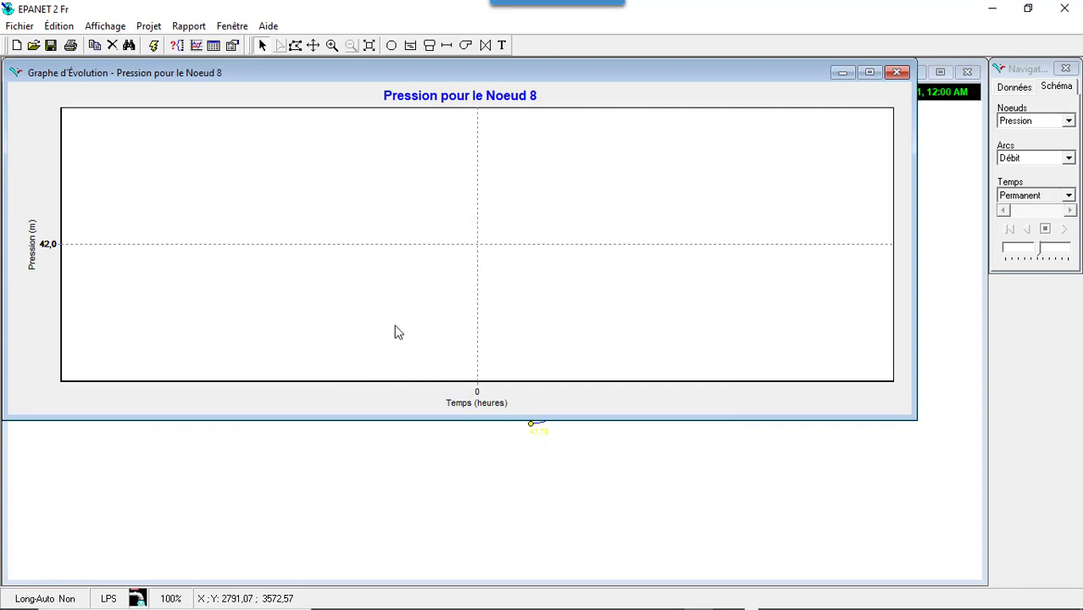
click(896, 72)
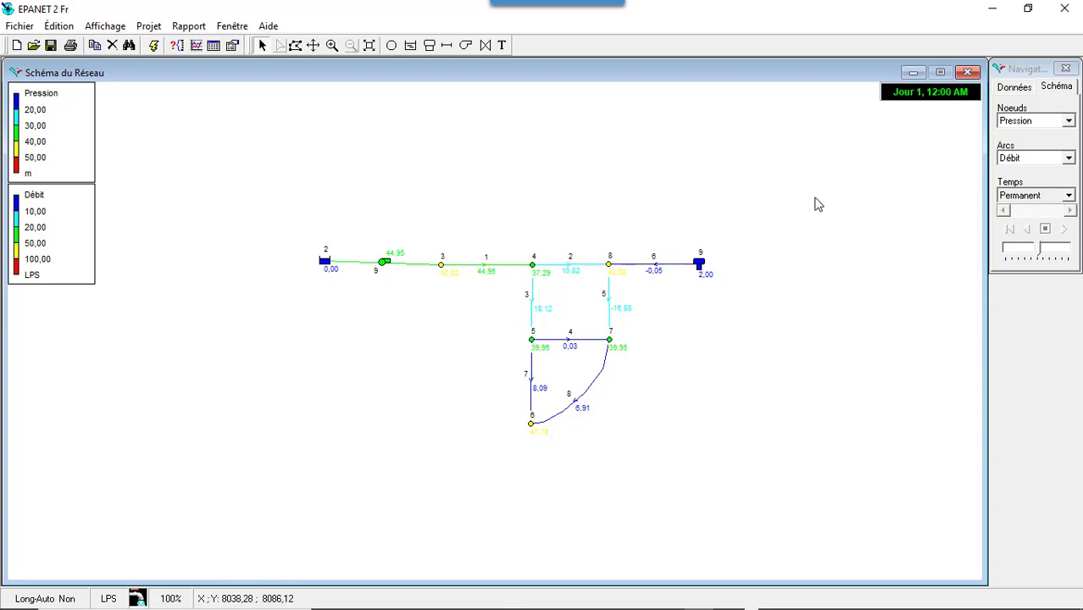
In the Temps options, set Durée Totale to 72 hours and Intervalle Courbes Modulation to 6 hours
click(1020, 92)
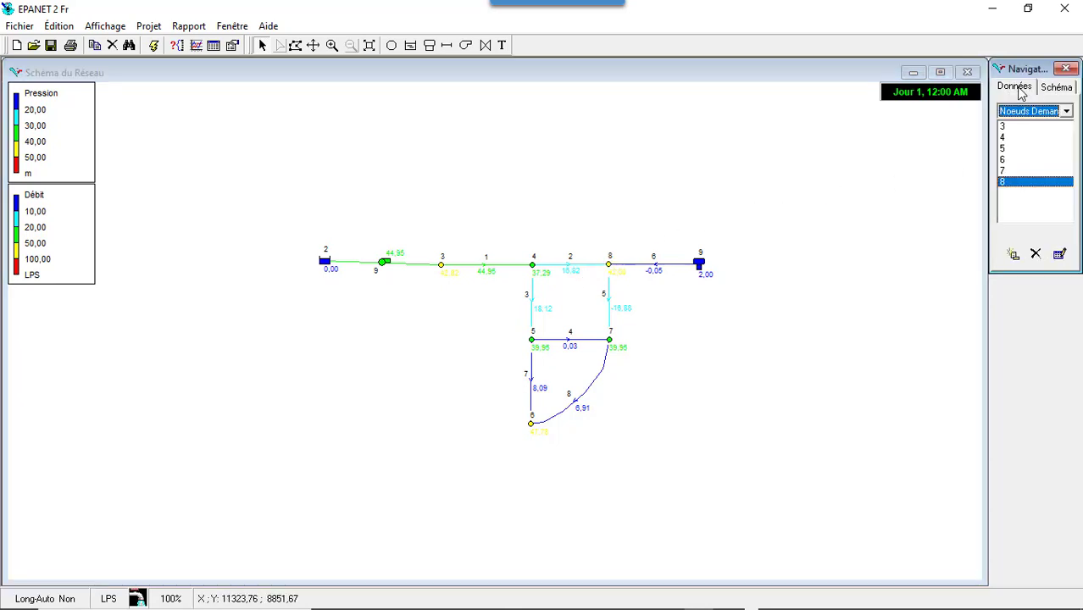
click(1066, 112)
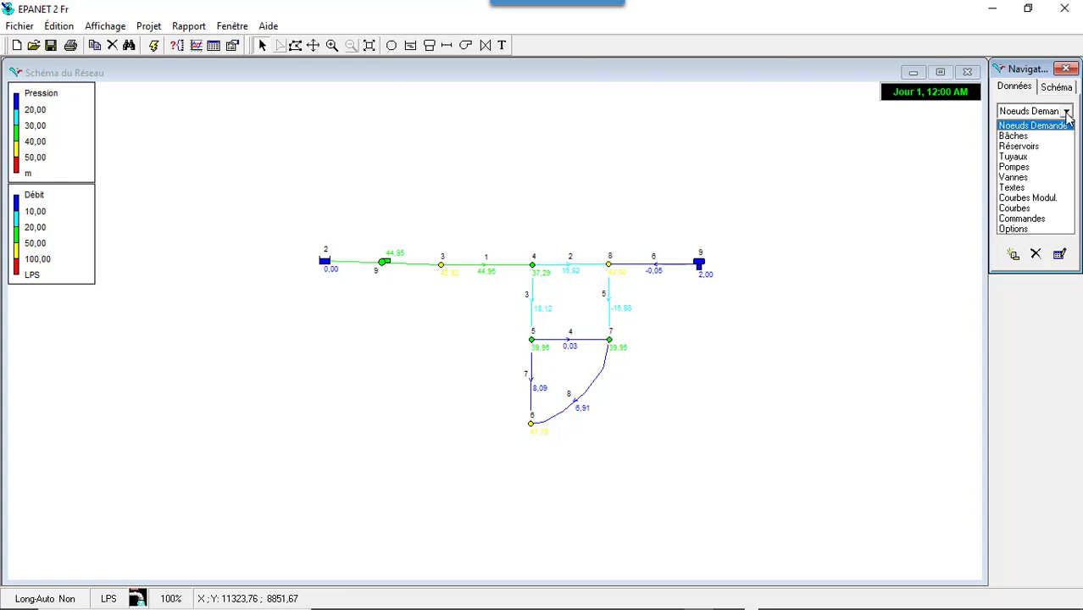
click(1045, 229)
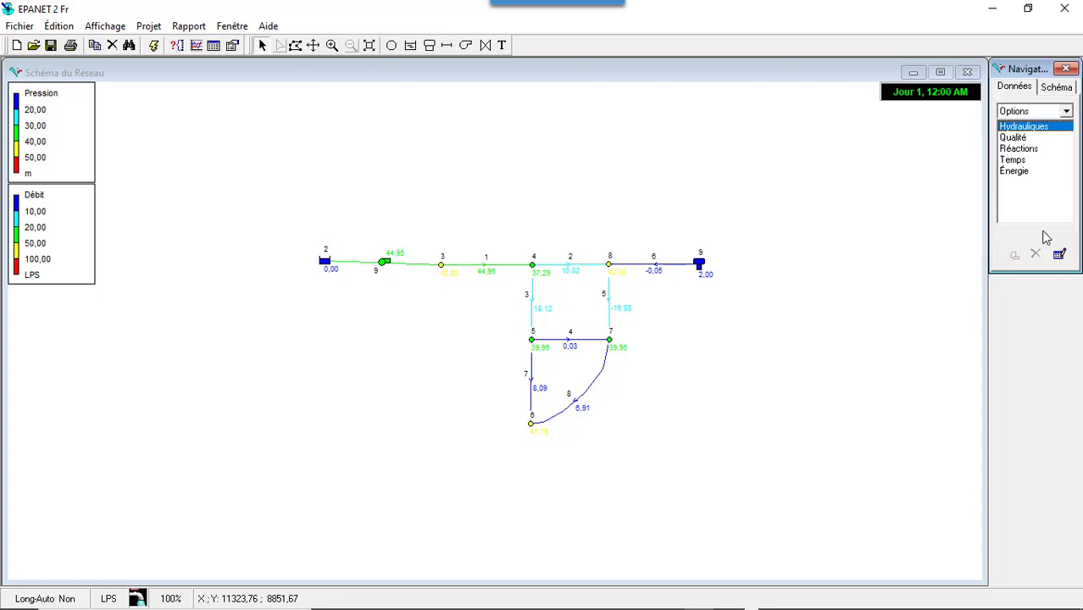
double_click(1023, 165)
click(345, 145)
click(345, 144)
text(72)
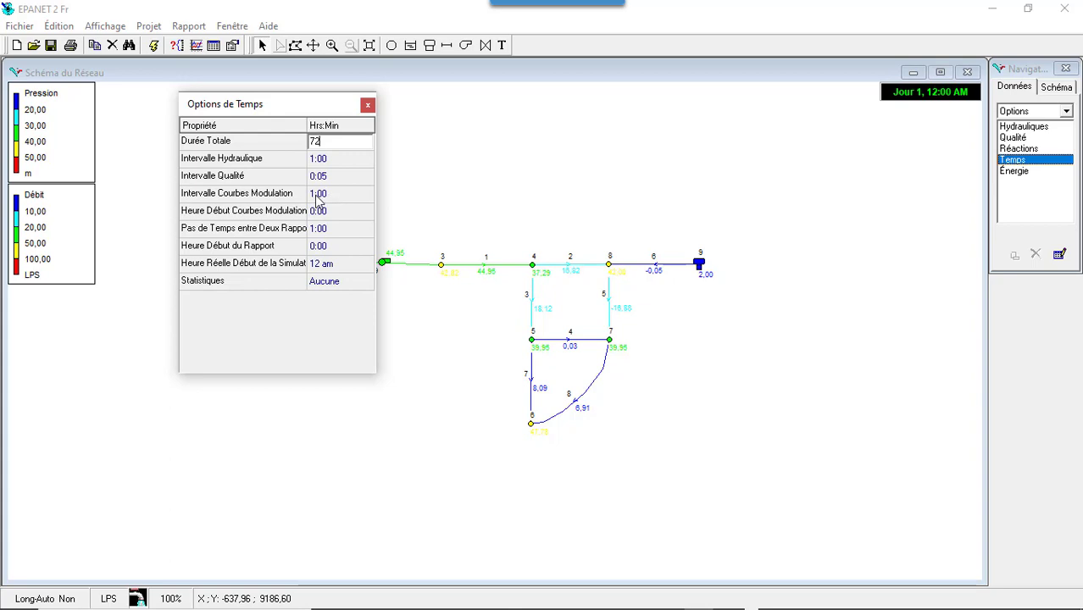
click(317, 194)
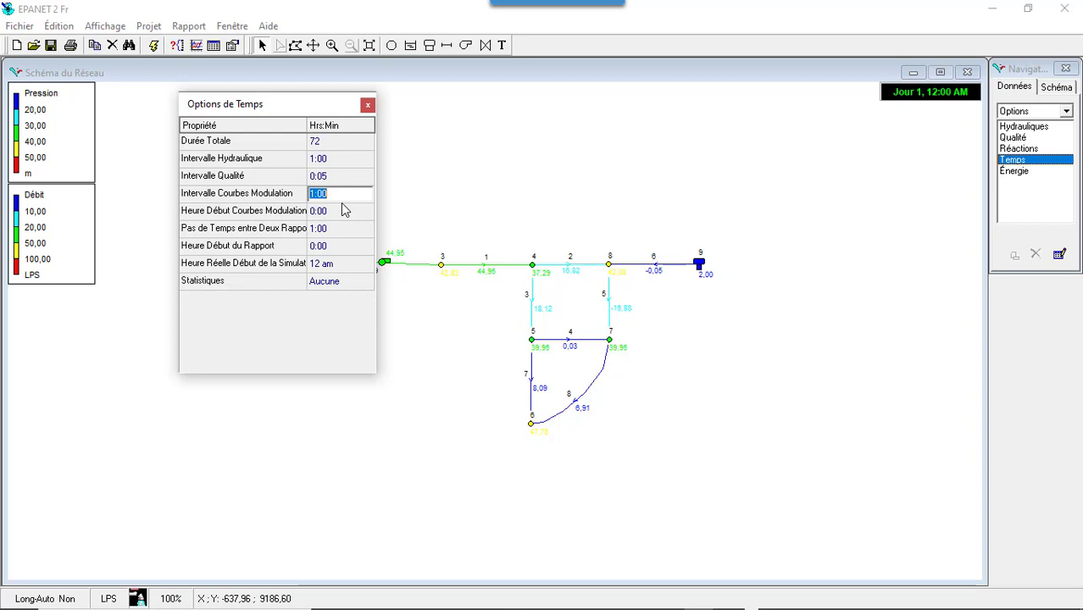
text(6)
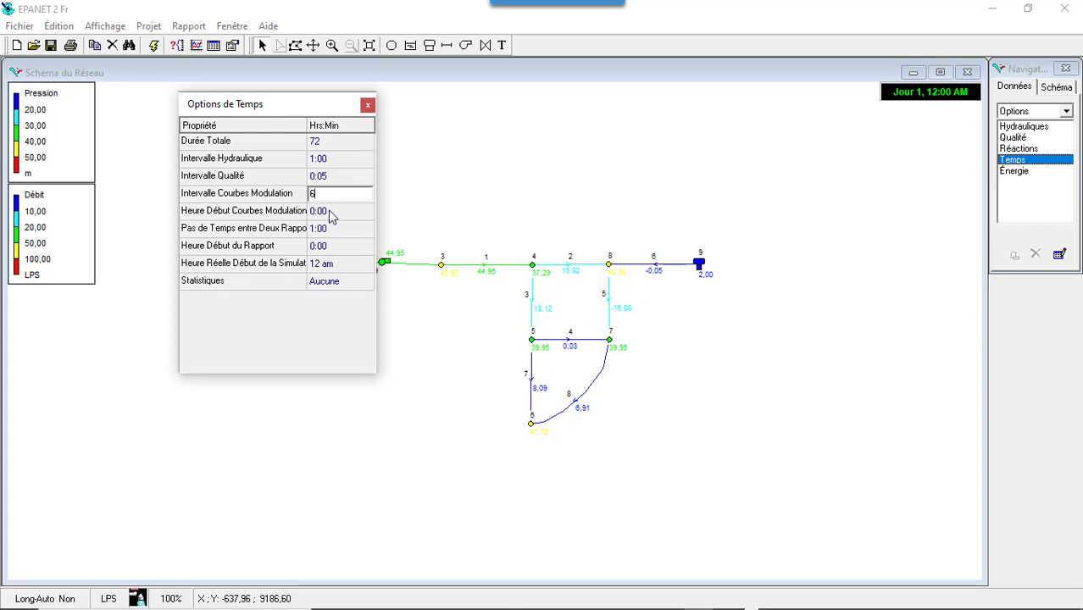
click(368, 106)
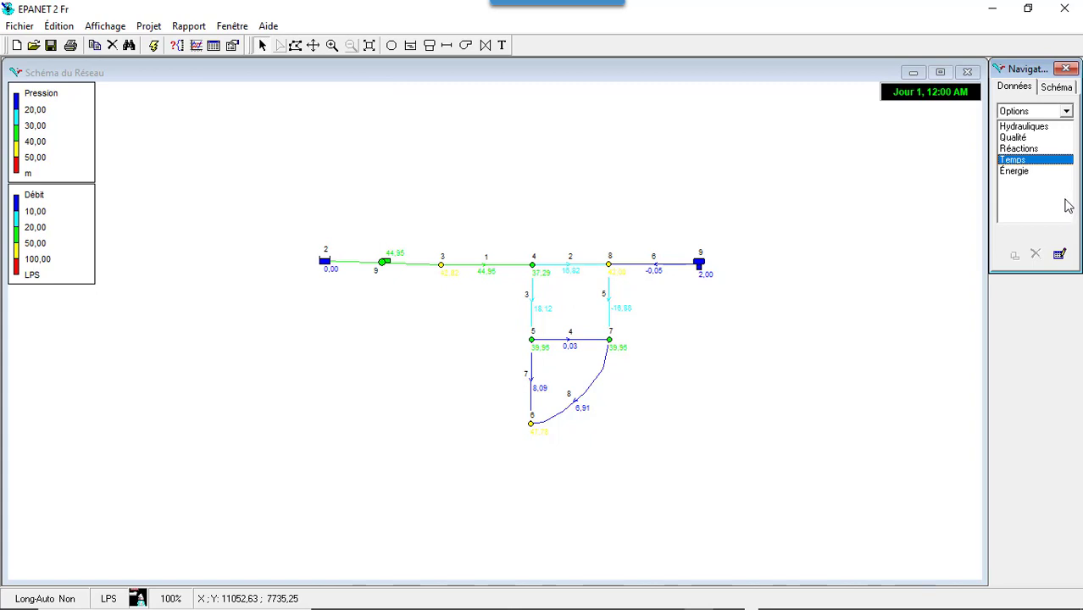
Check the default modulation curve in the Hydrauliques options and close them
click(1033, 128)
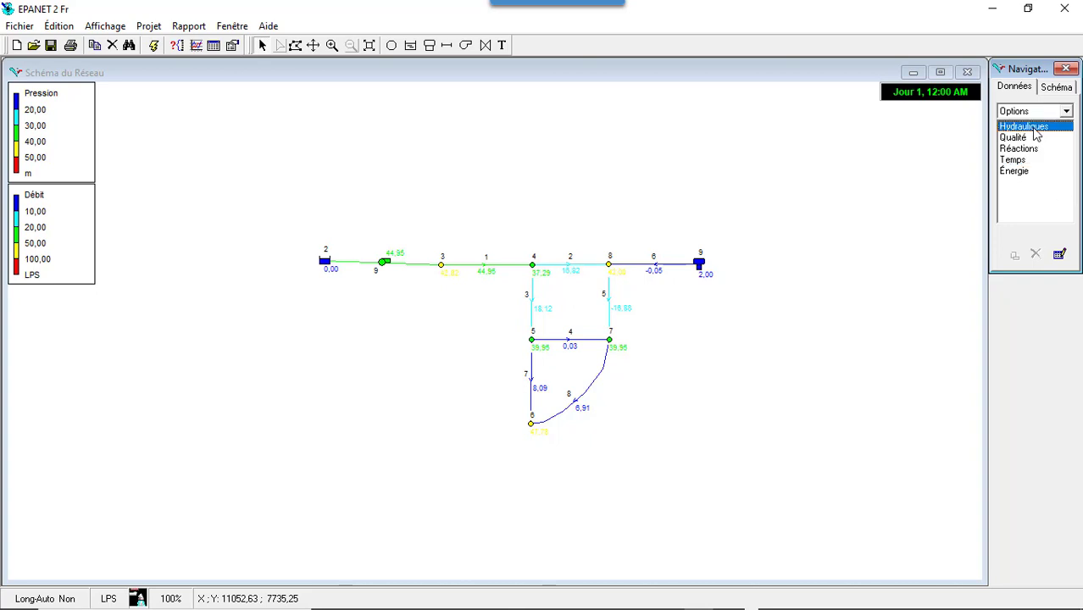
double_click(1025, 127)
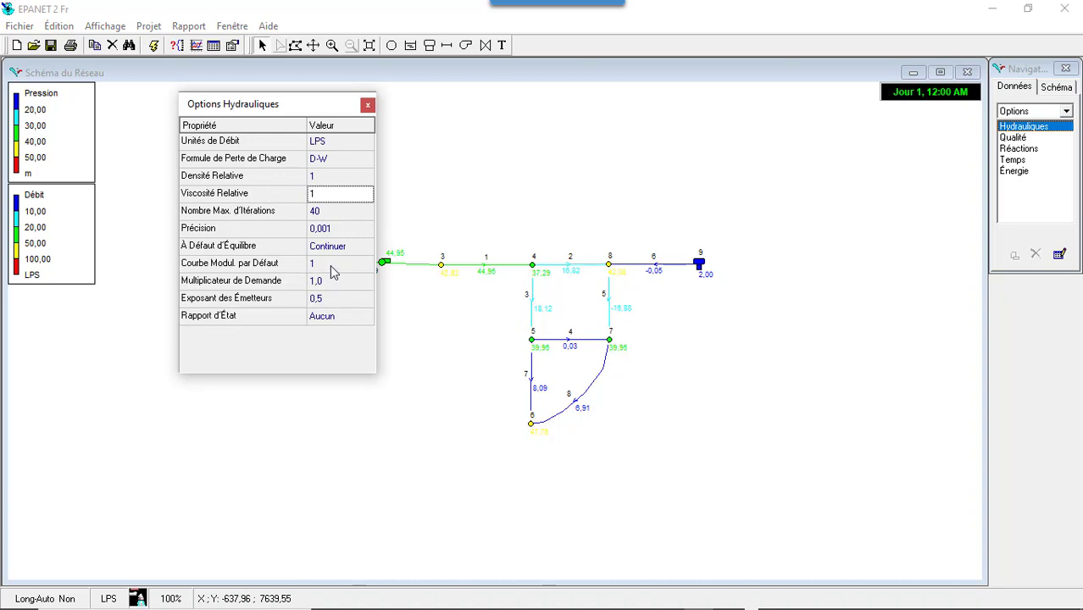
click(367, 104)
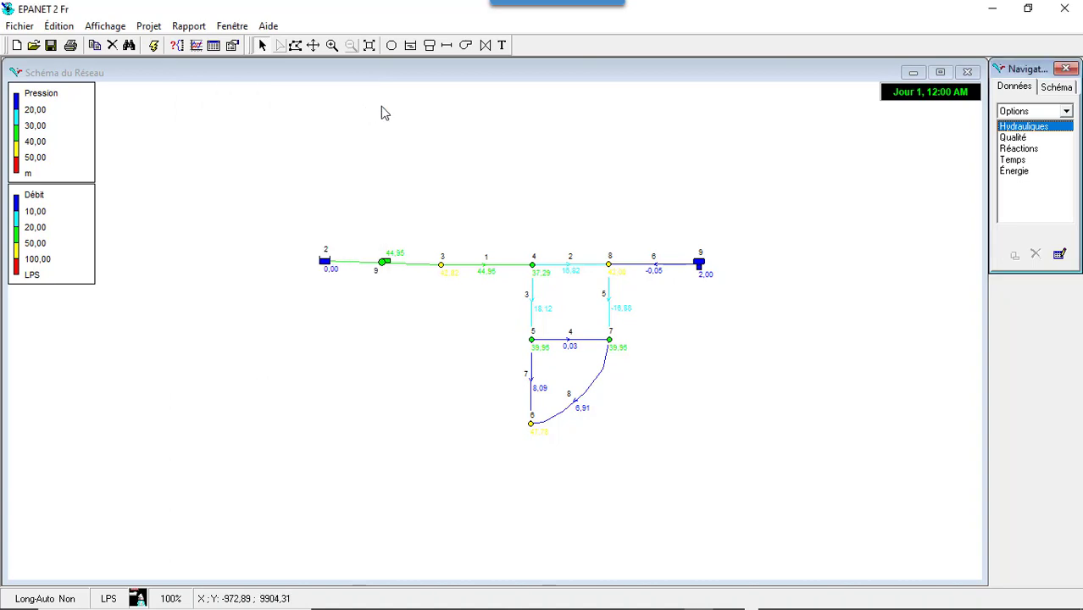
Edit modulation curve 1 and set its period 1 multiplier to 0.8
click(1064, 111)
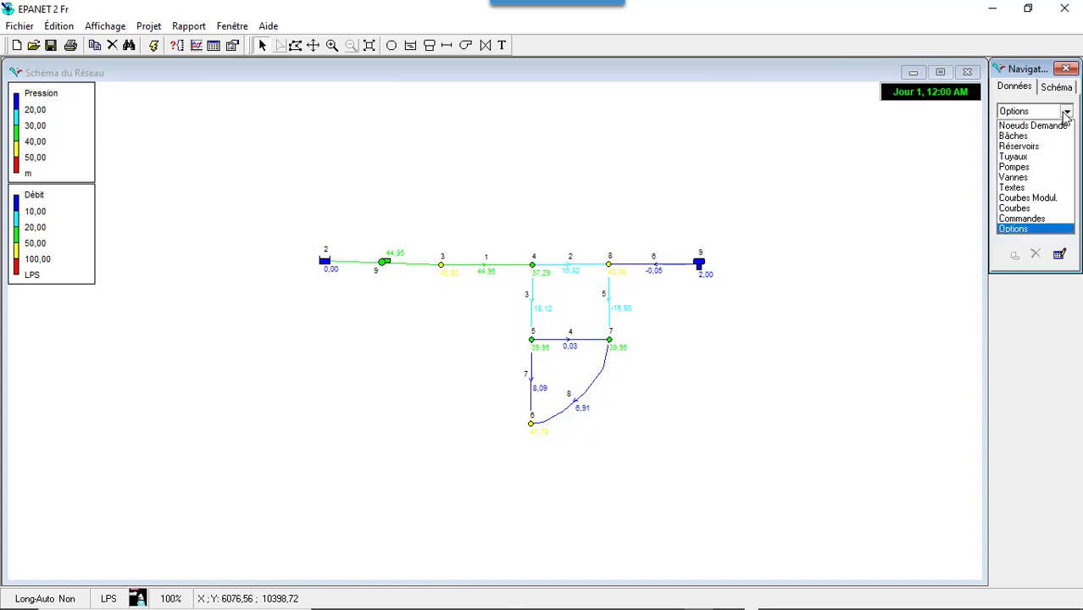
click(1051, 205)
double_click(1011, 129)
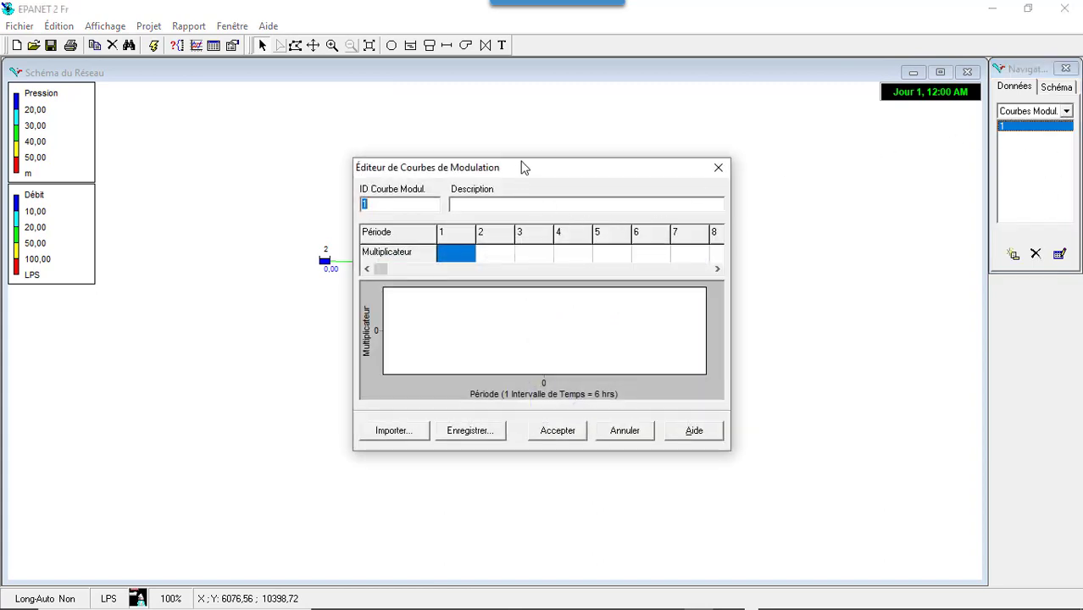
drag(523, 167, 447, 128)
click(381, 213)
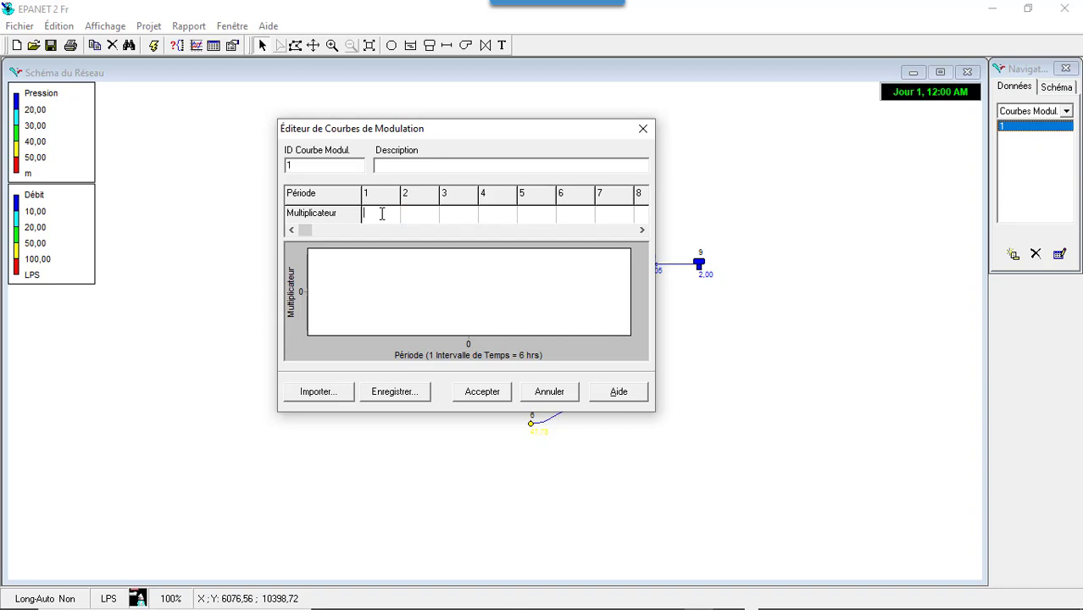
text(0,8)
key(BackSpace)
key(BackSpace)
text(,8)
key(BackSpace)
key(BackSpace)
text(,)
key(BackSpace)
text(.8)
key(Tab)
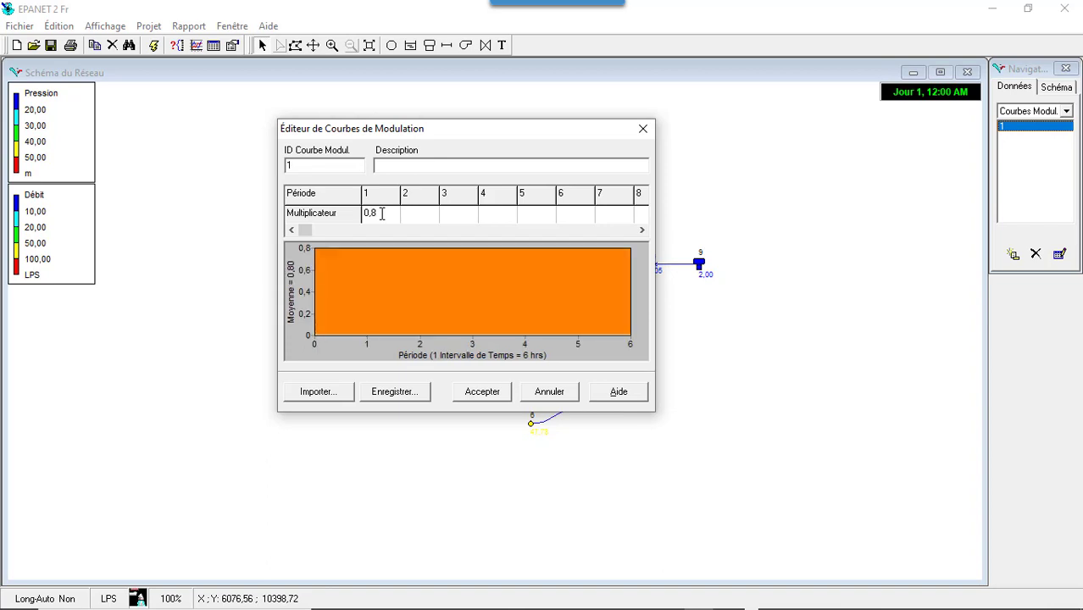
Set modulation curve 1's multipliers to 1.3, 1 and 1.2 for periods 2, 3 and 4, and accept the curve
text(1.3)
key(Tab)
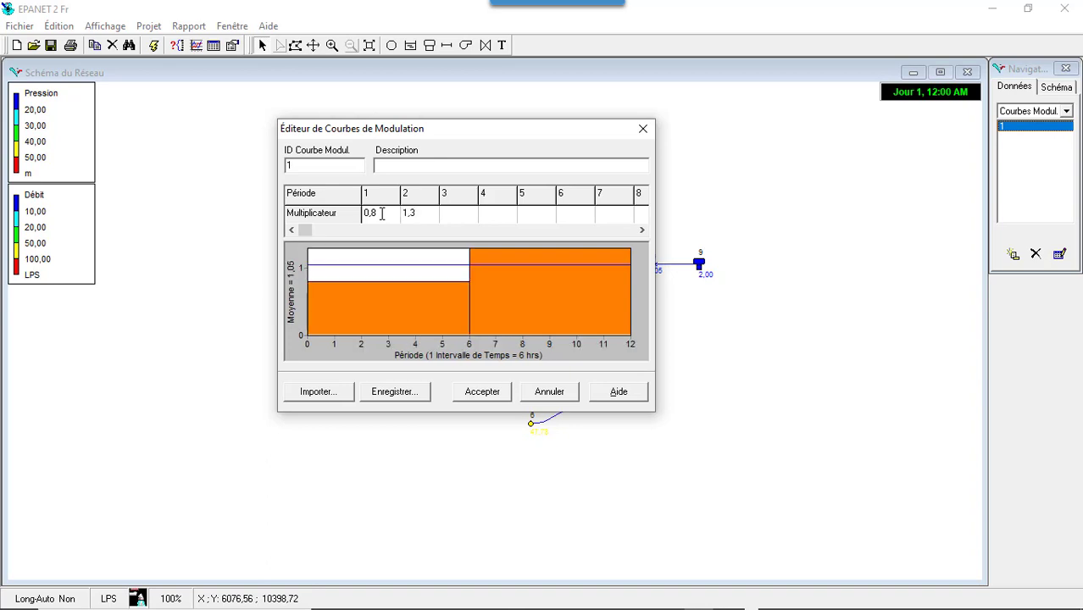
text(1)
key(Tab)
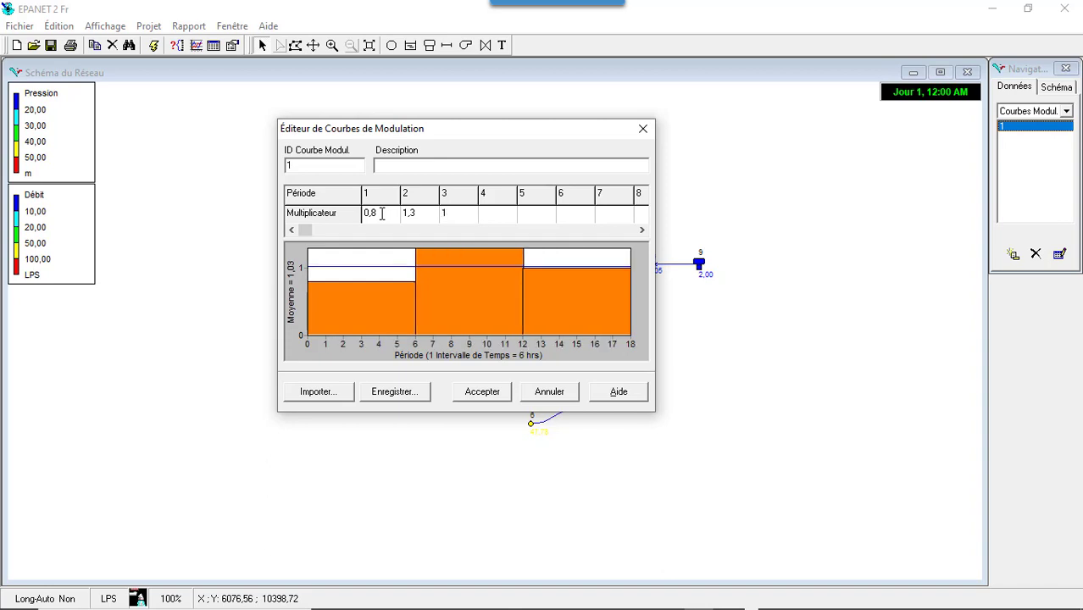
text(1.2)
key(Return)
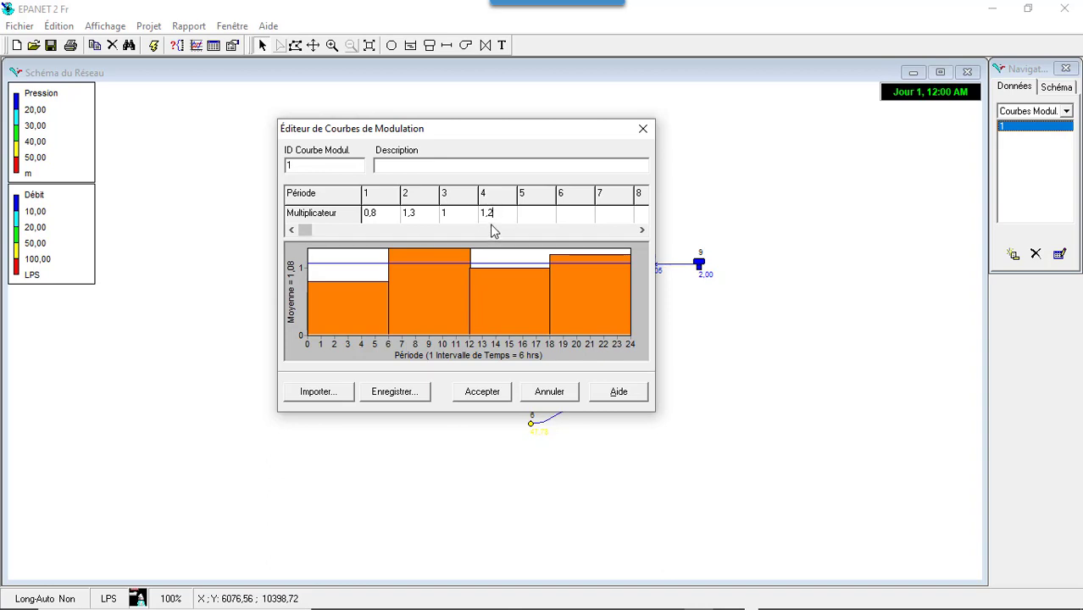
click(483, 391)
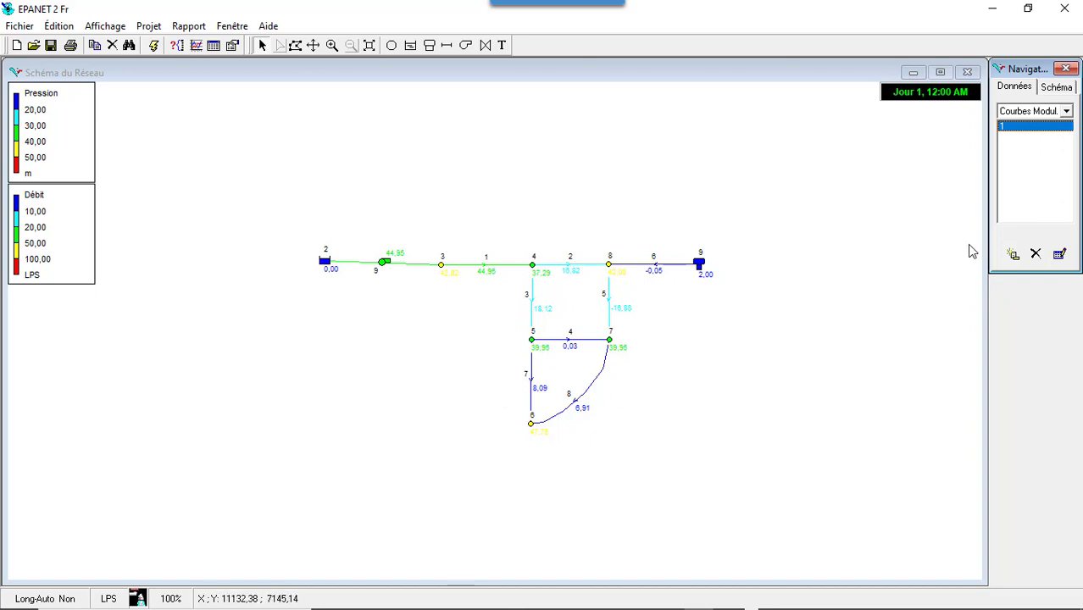
Review the Hydrauliques options again to verify which modulation curve is the default, and close them
click(1066, 111)
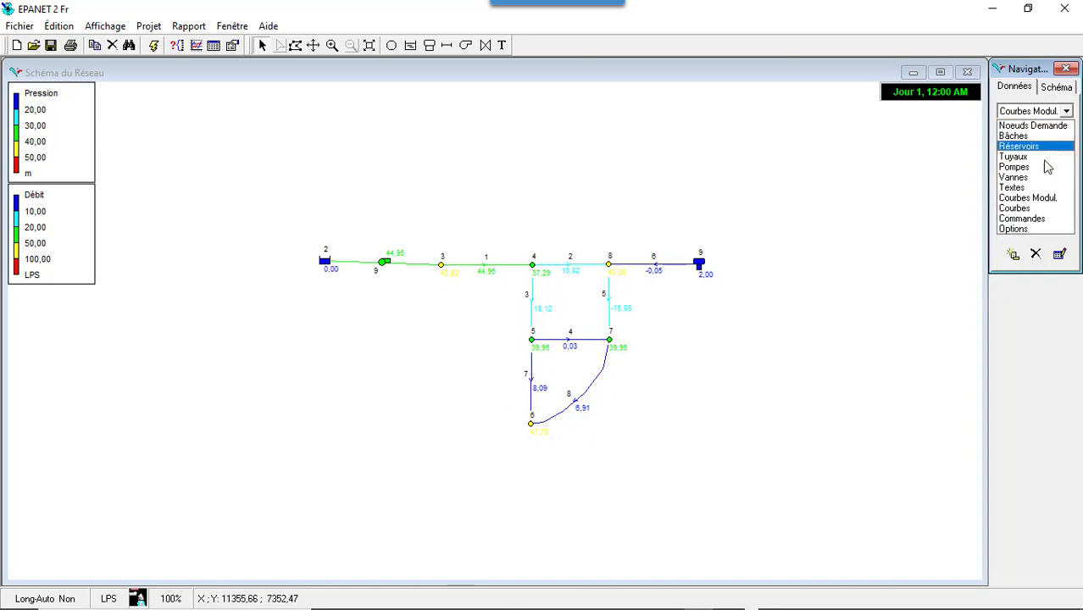
click(1039, 231)
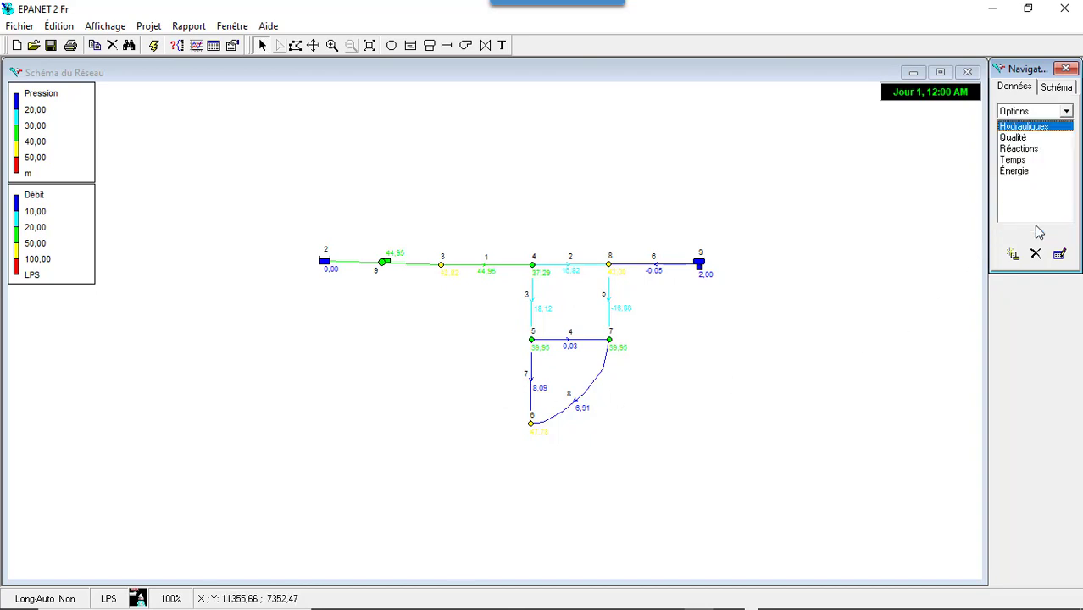
double_click(1041, 129)
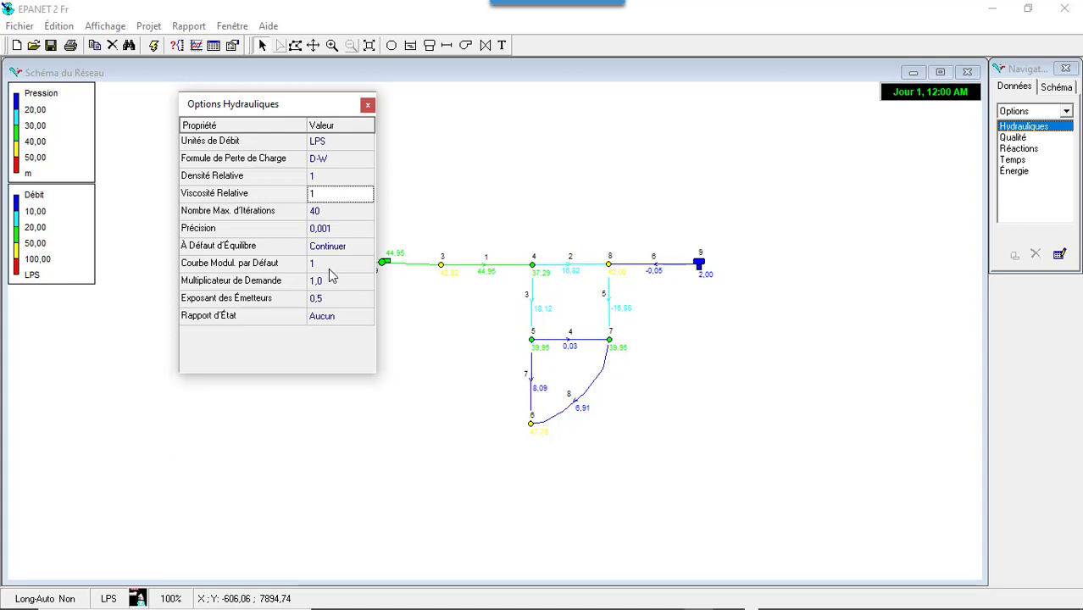
click(368, 105)
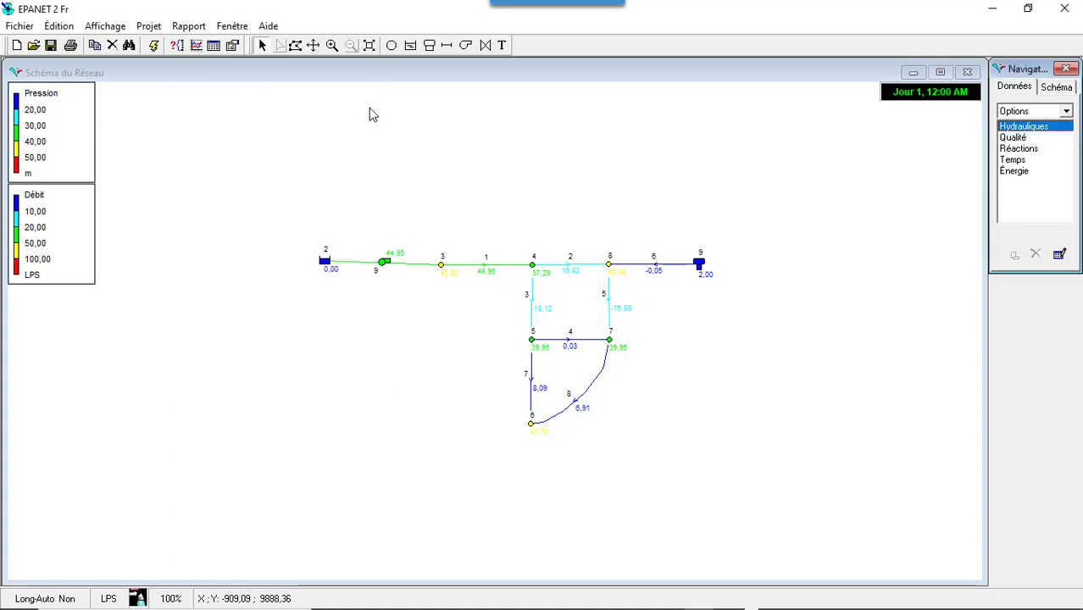
Run the extended-period simulation and play the network map's results forward through time
click(153, 45)
click(527, 332)
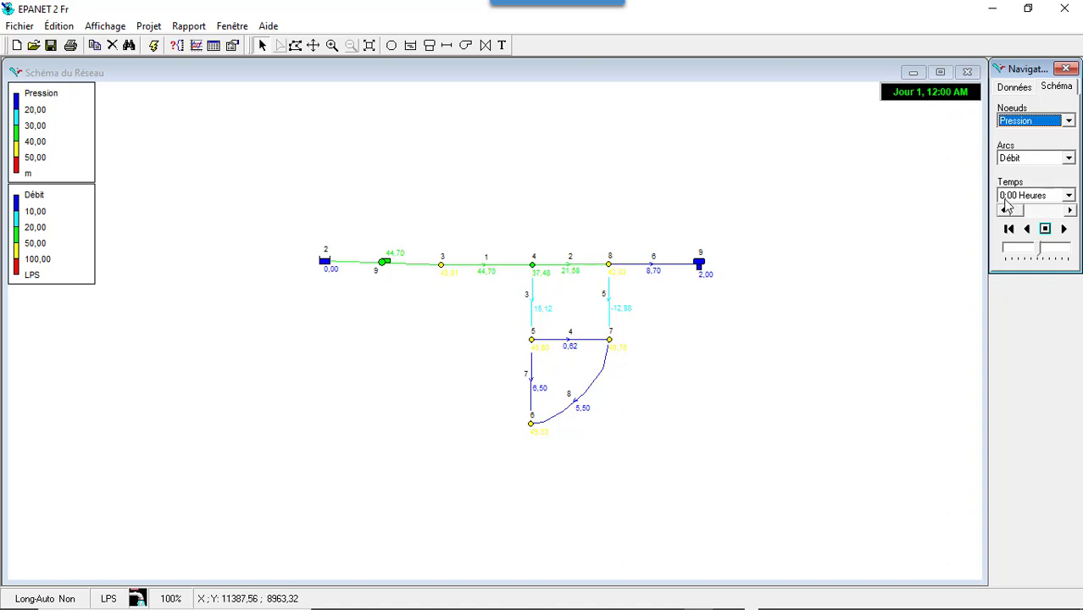
click(1064, 229)
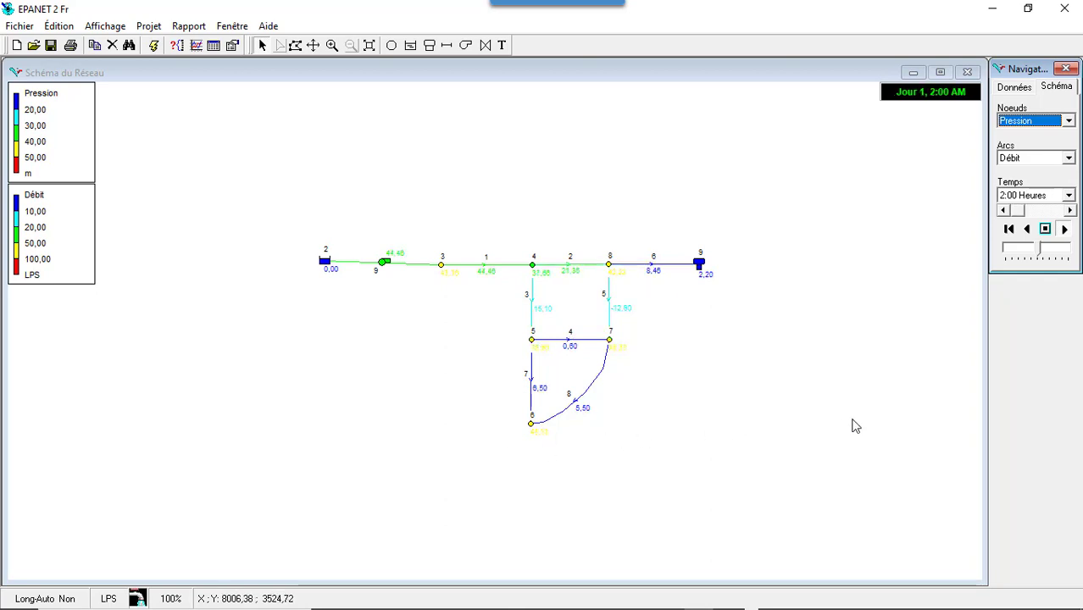
Stop the results playback, plot the Graphe d'Évolution of Pression for node 6, and close the graph after reviewing it
click(1046, 229)
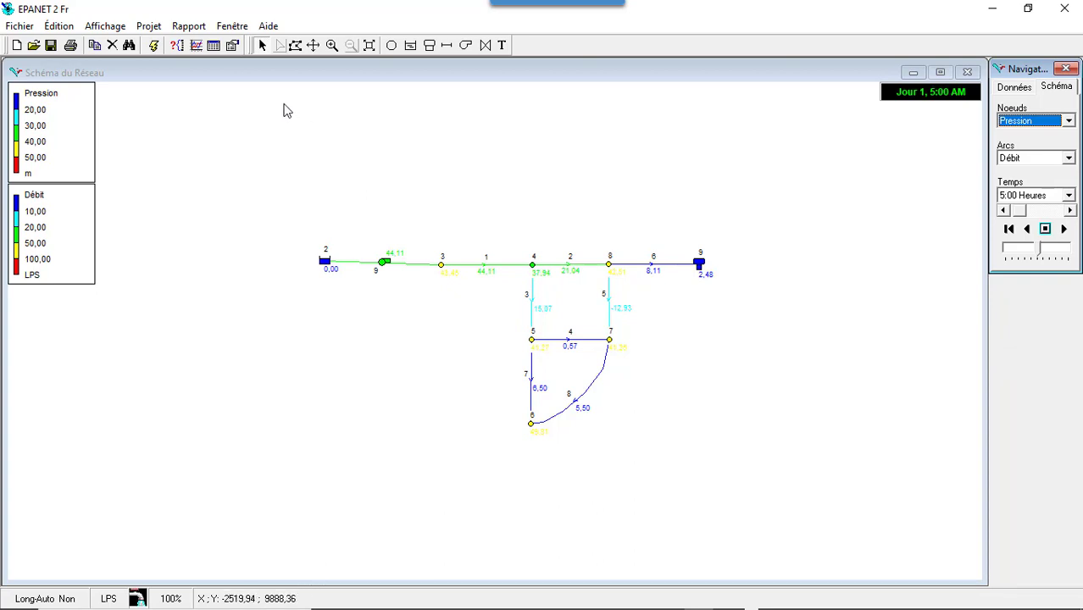
click(195, 47)
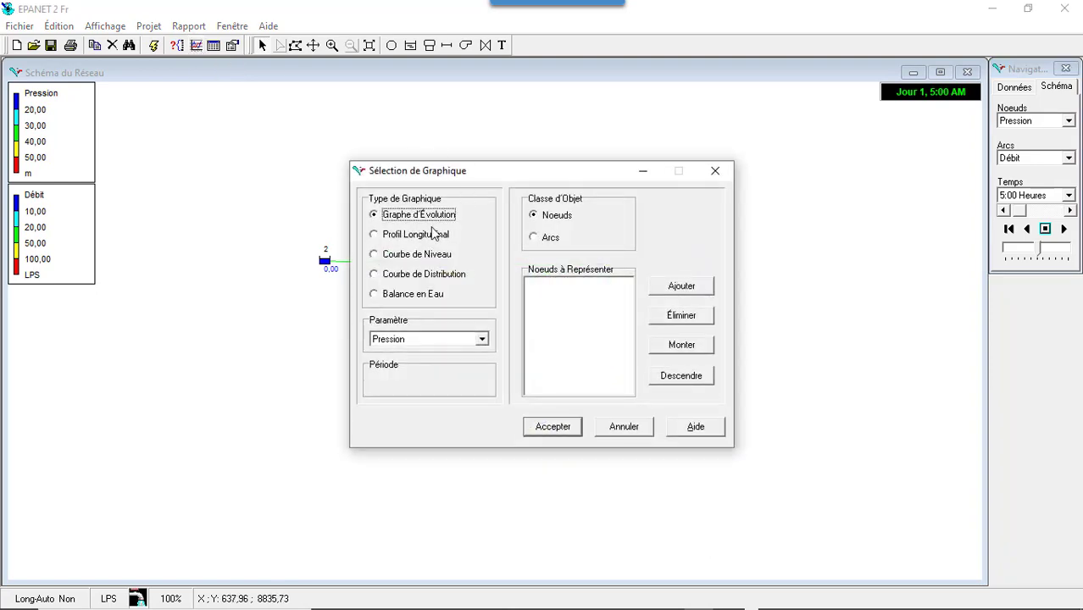
drag(518, 181, 442, 453)
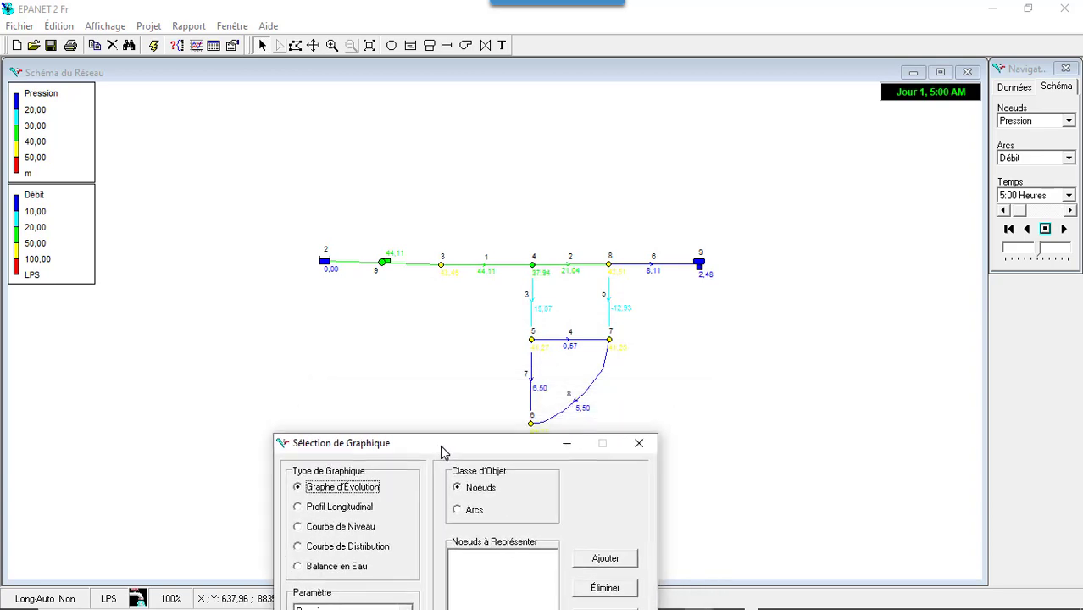
click(527, 425)
click(531, 425)
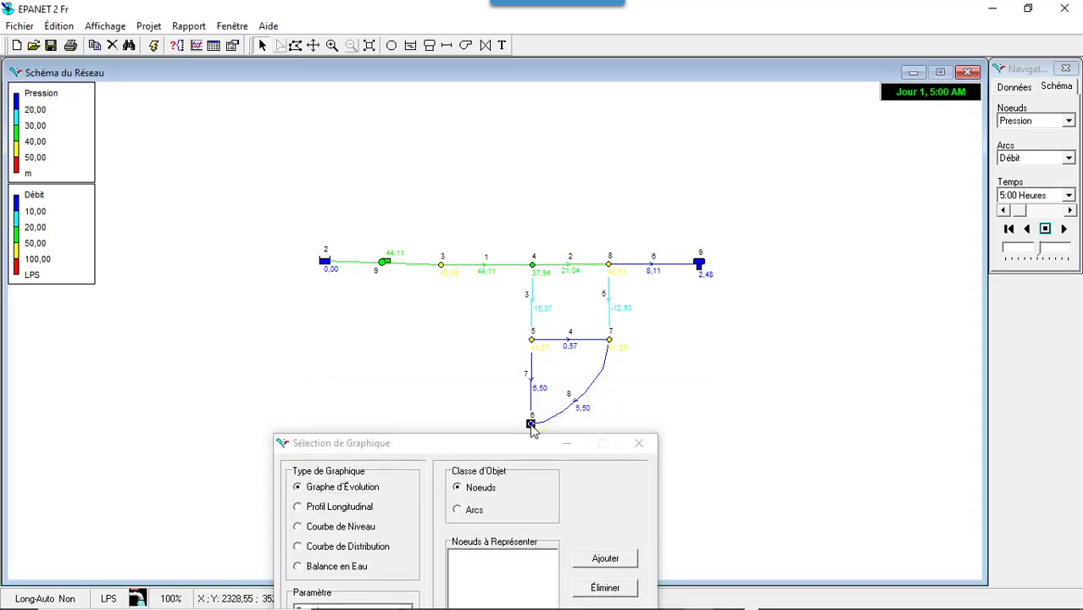
drag(480, 443, 439, 191)
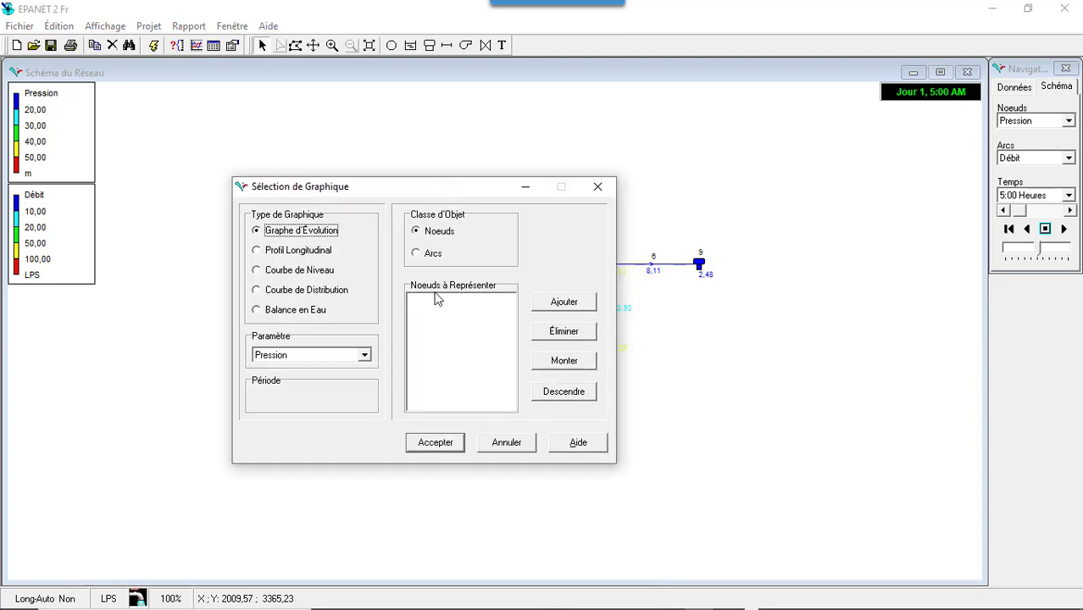
click(558, 303)
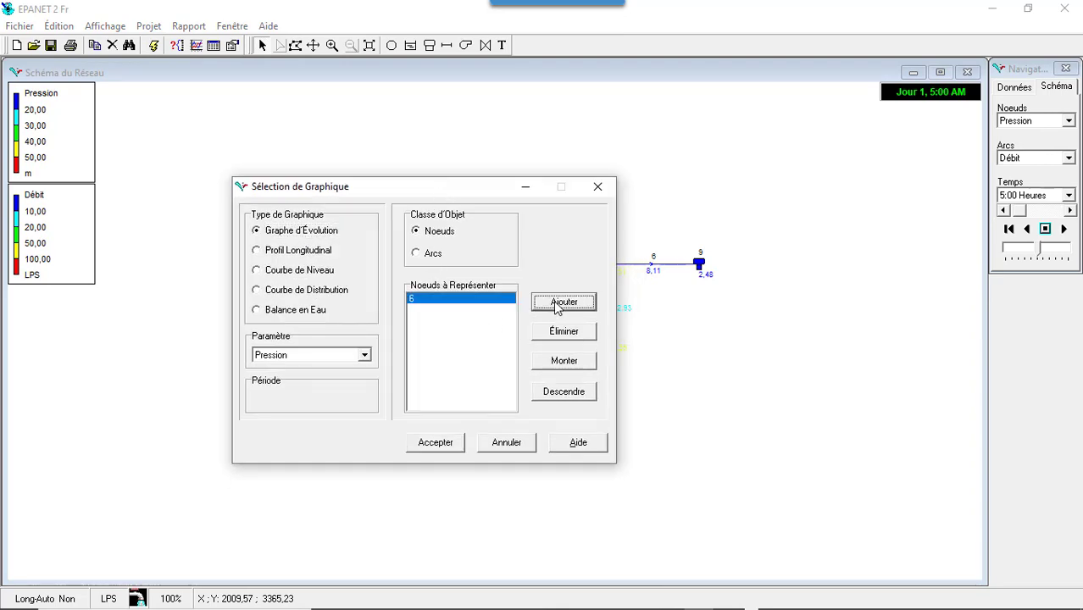
click(435, 444)
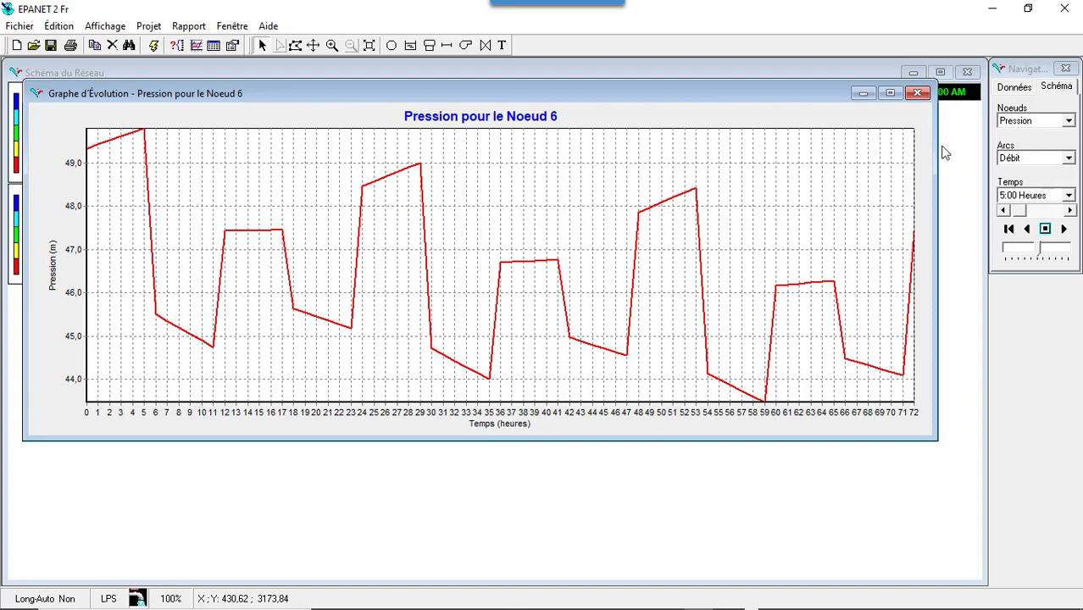
click(919, 94)
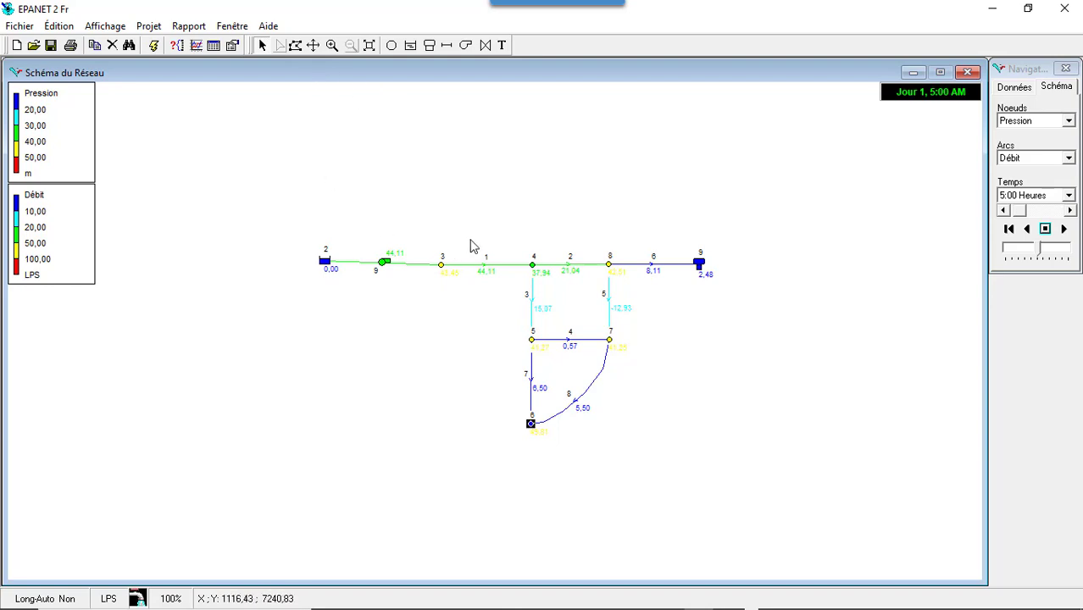
Replace node 6 with tank 9 in the graph selection, plot its Pression evolution over time, and close the graph
click(196, 45)
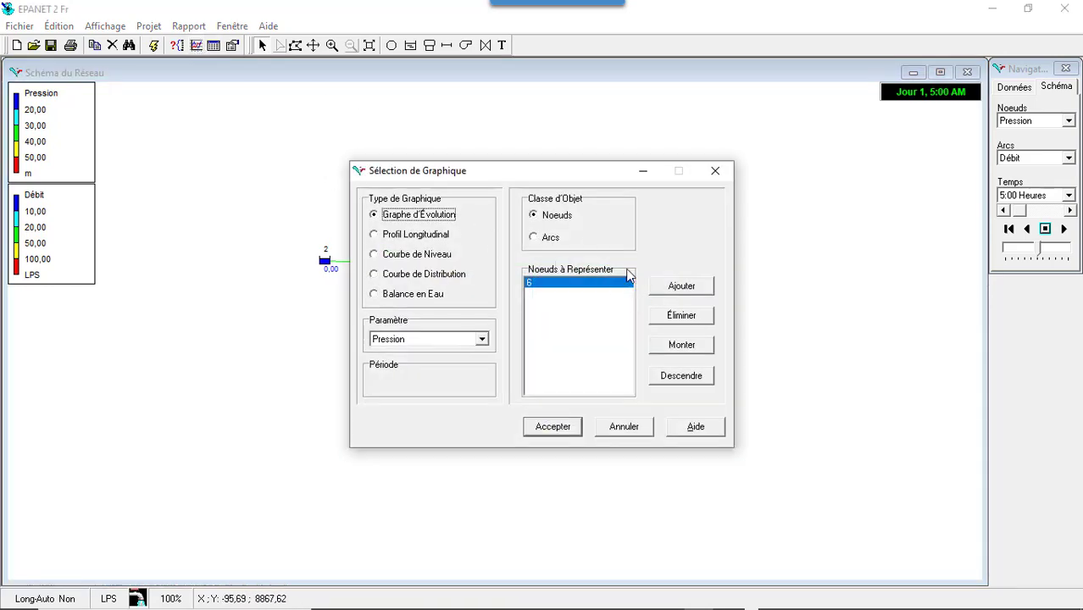
click(682, 316)
drag(580, 170, 347, 186)
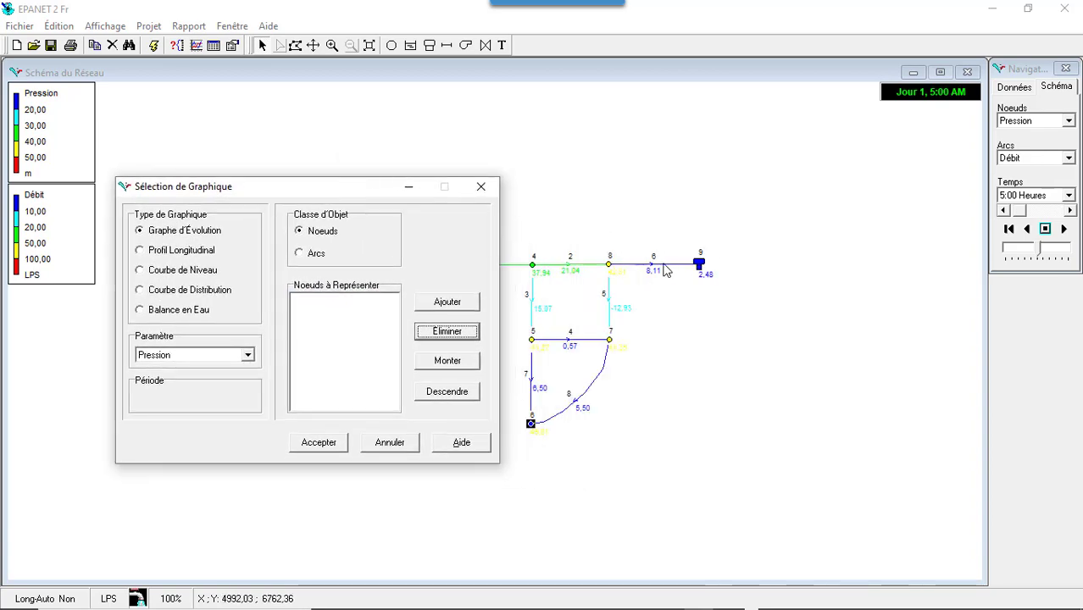
click(697, 265)
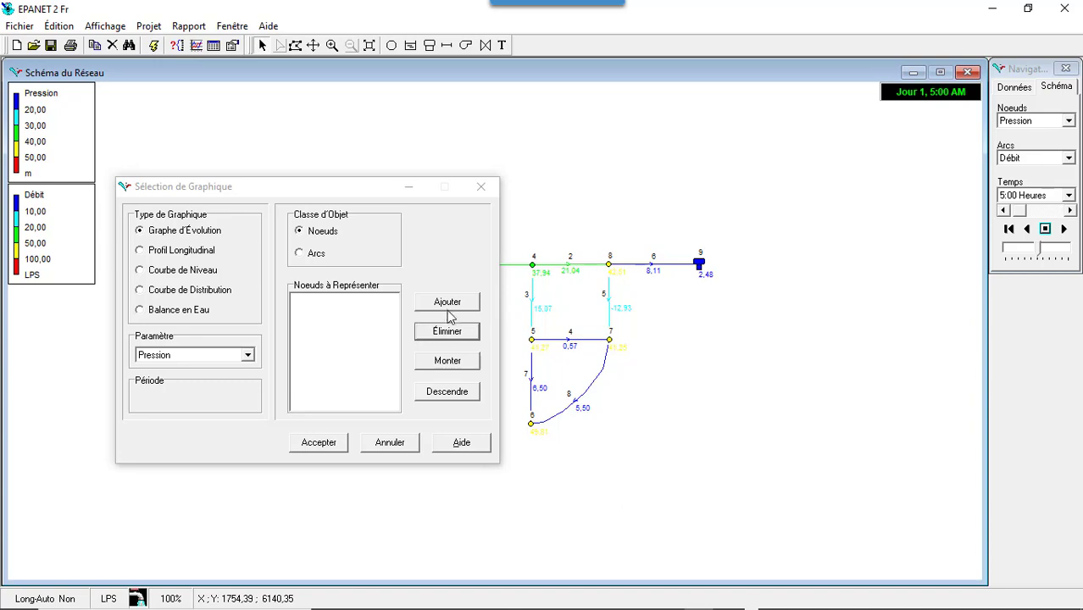
click(449, 308)
click(329, 444)
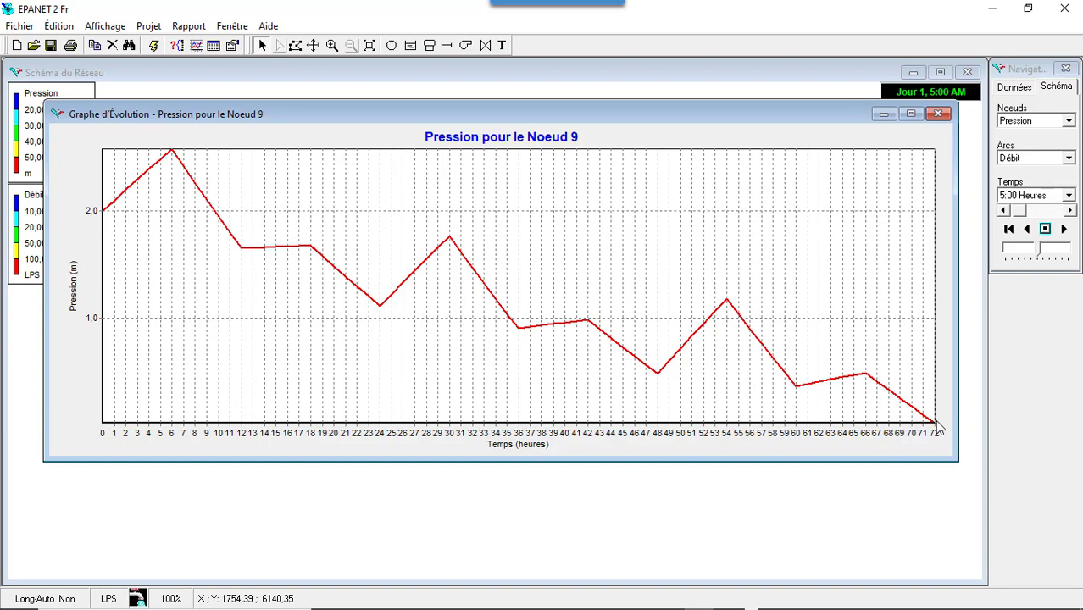
click(937, 114)
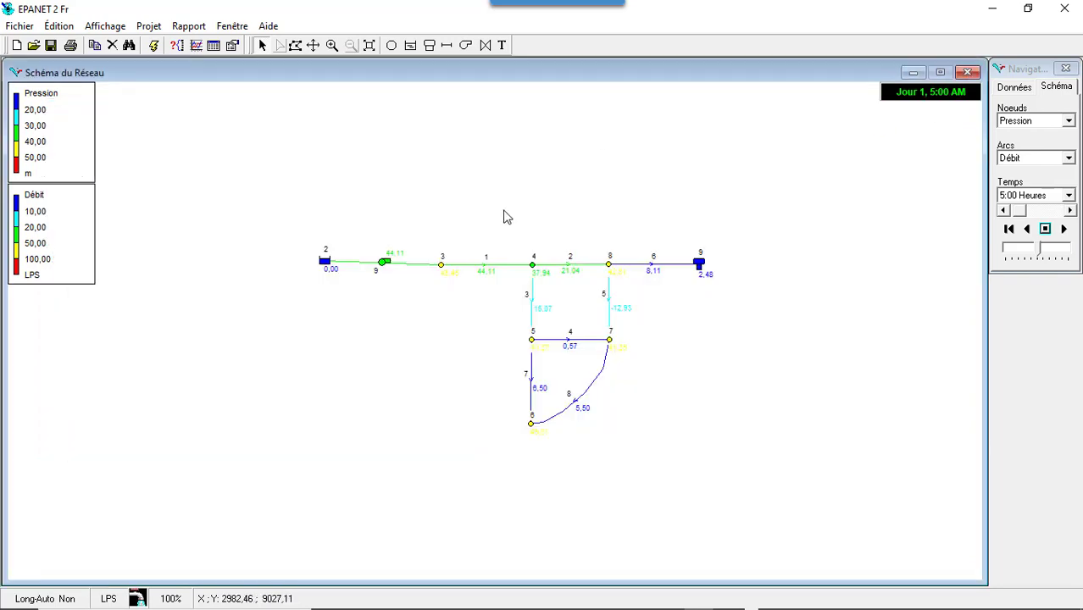
Examine the Courbe de Niveau, Courbe de Distribution and Balance en Eau graph options, including the distribution curve for Arcs
mouse_move(339, 268)
click(197, 45)
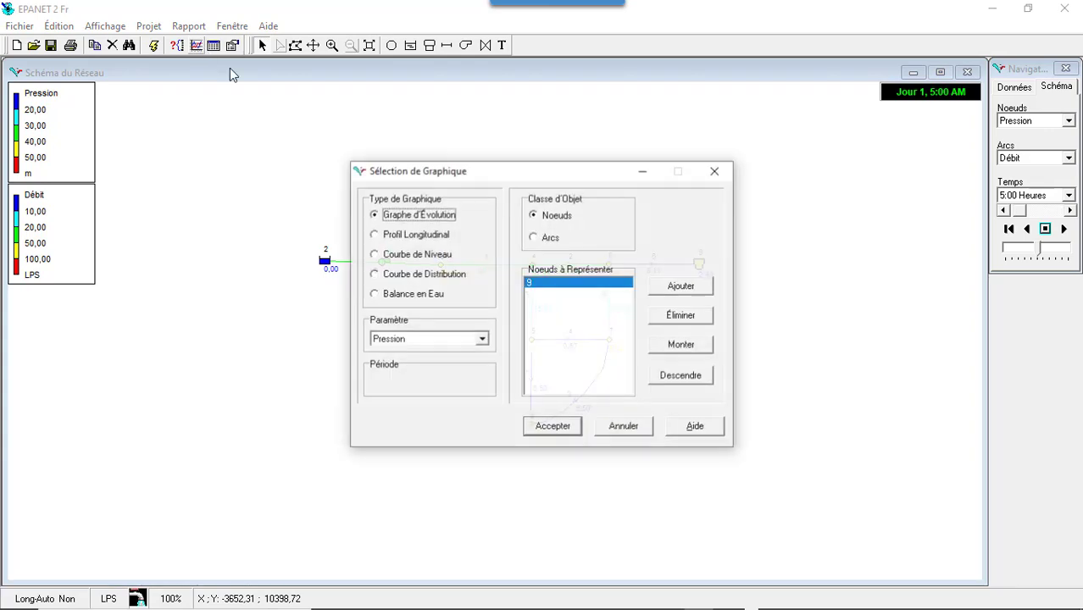
click(388, 257)
click(386, 279)
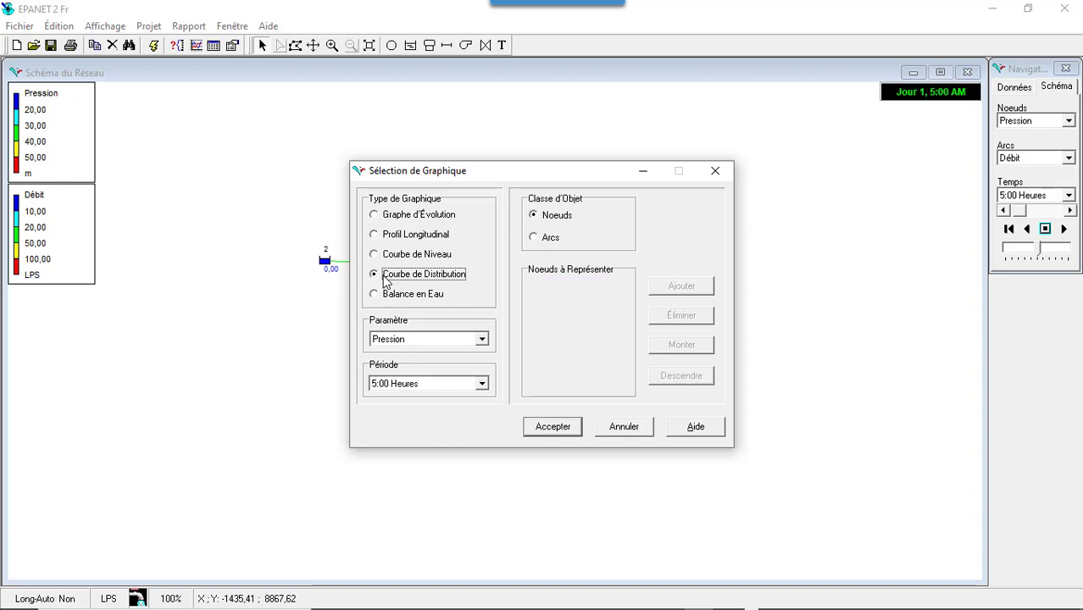
click(535, 238)
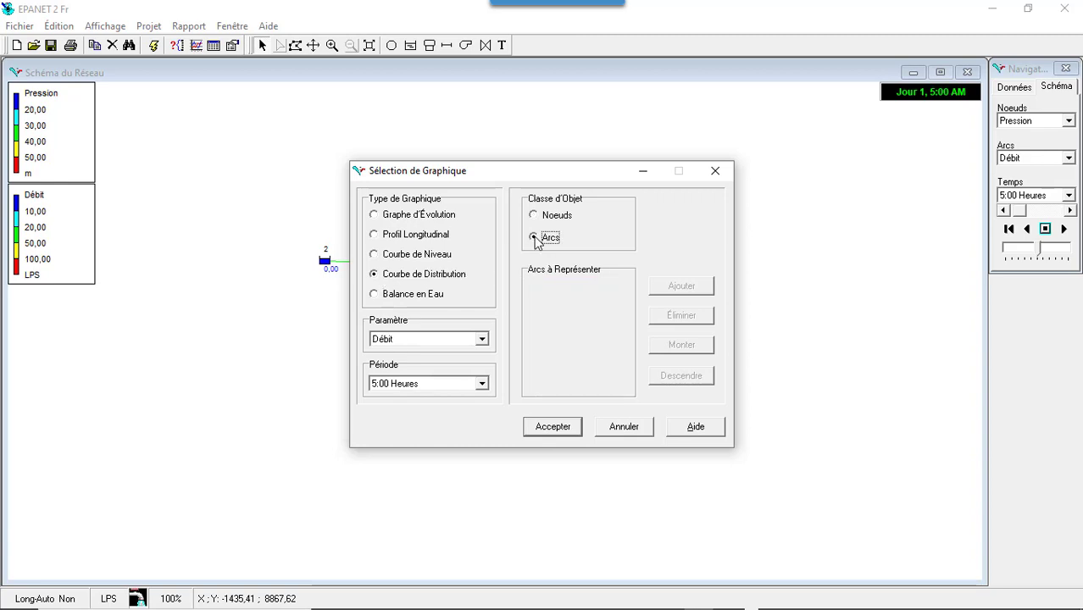
click(379, 293)
Plot a Profil Longitudinal of Charge at 5:00 Heures for node 9, and close the graph after viewing it
click(377, 235)
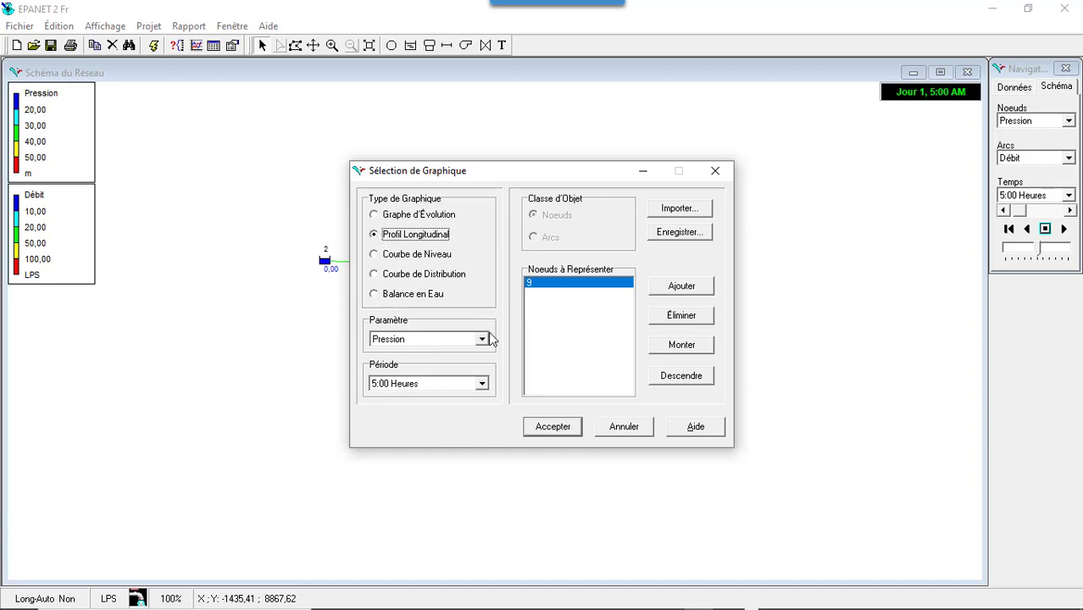
click(481, 340)
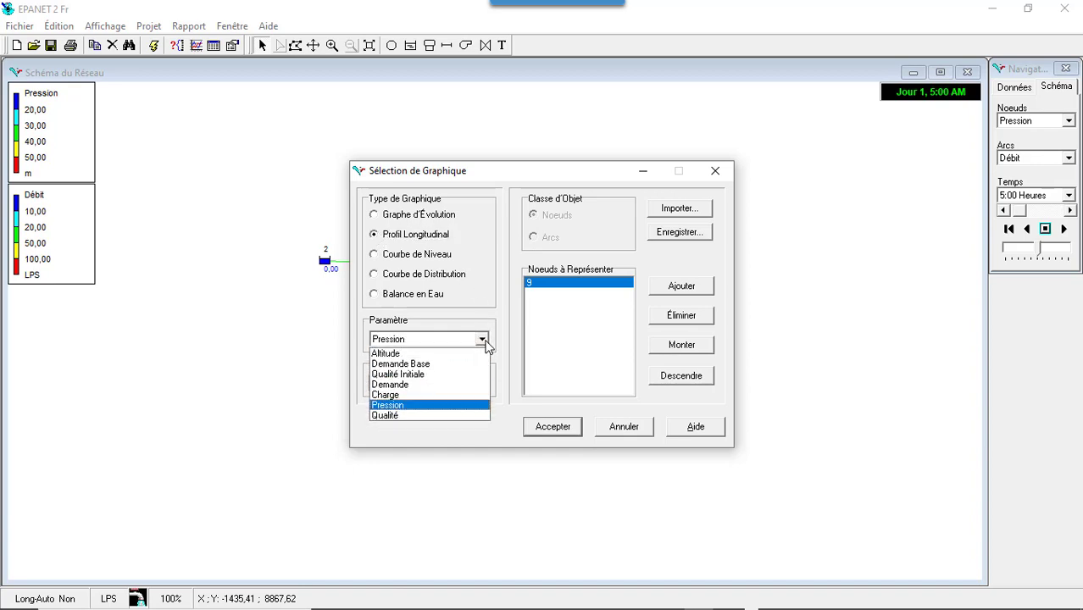
click(457, 394)
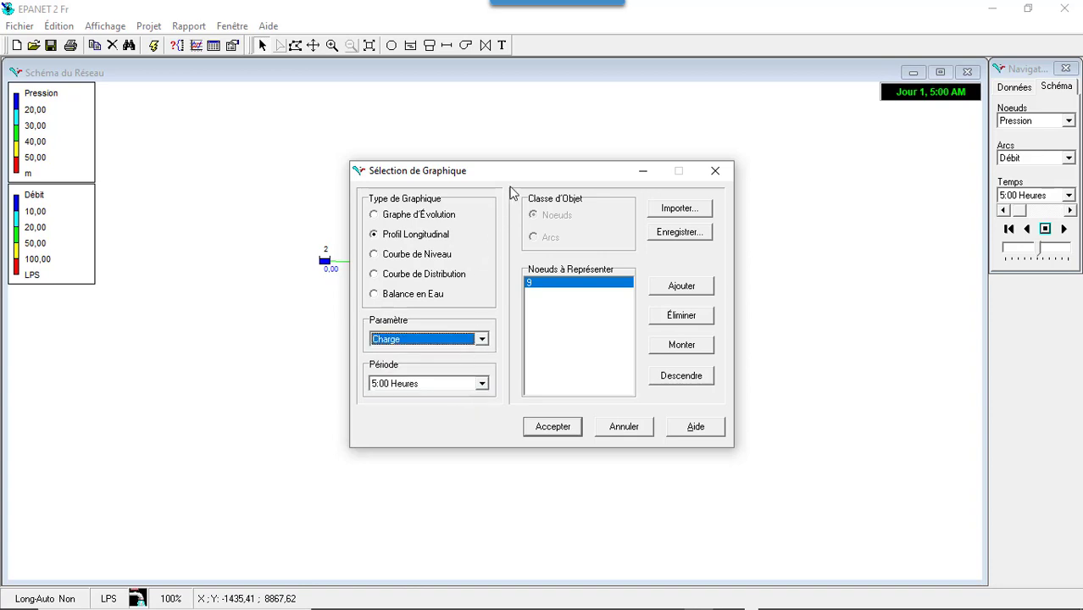
drag(517, 176, 377, 174)
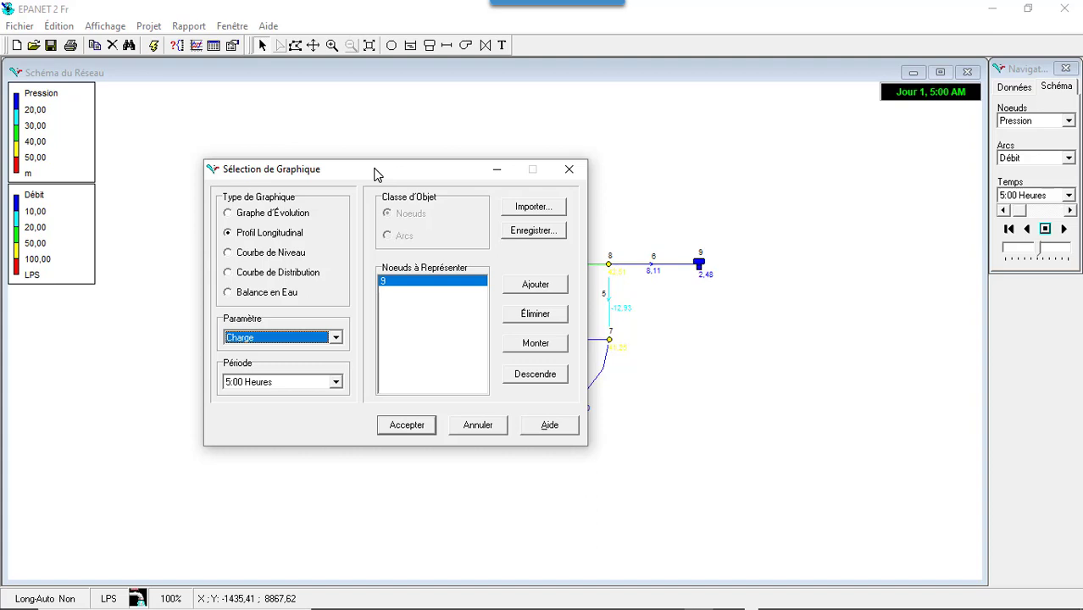
click(410, 424)
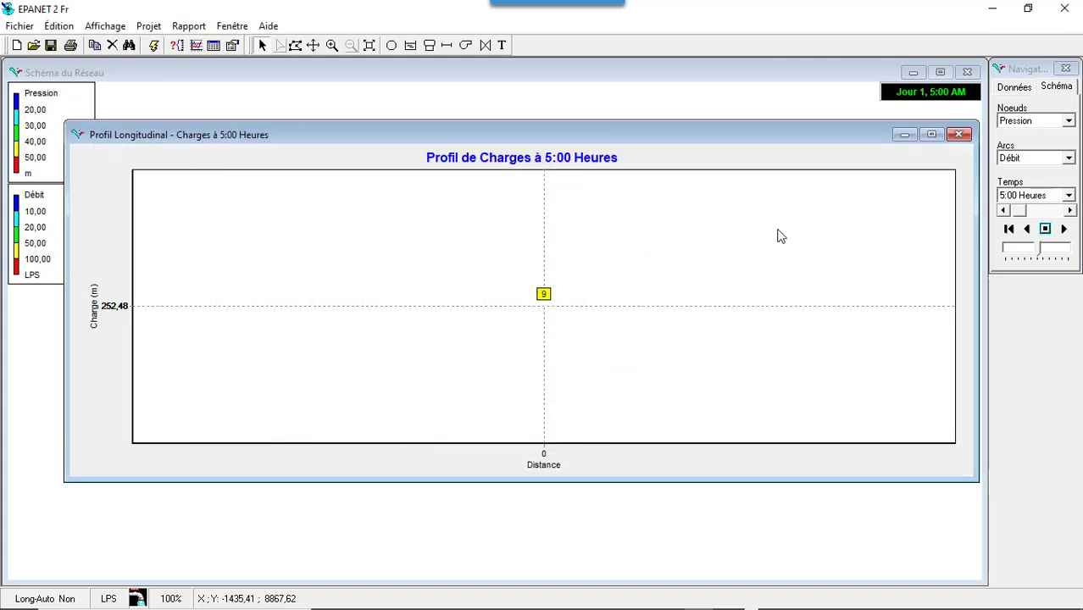
click(960, 135)
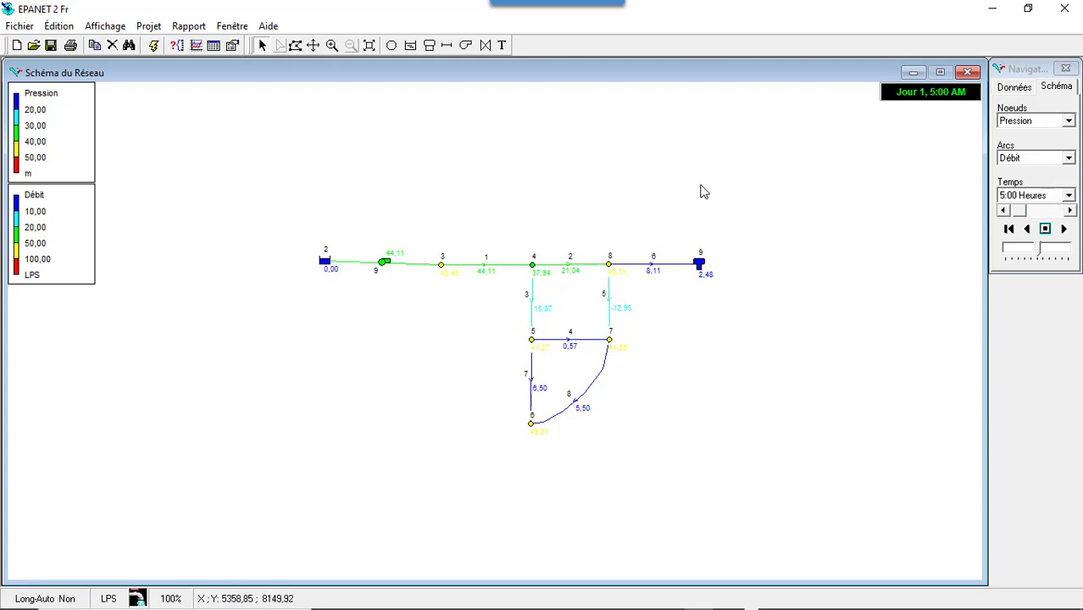
mouse_move(873, 609)
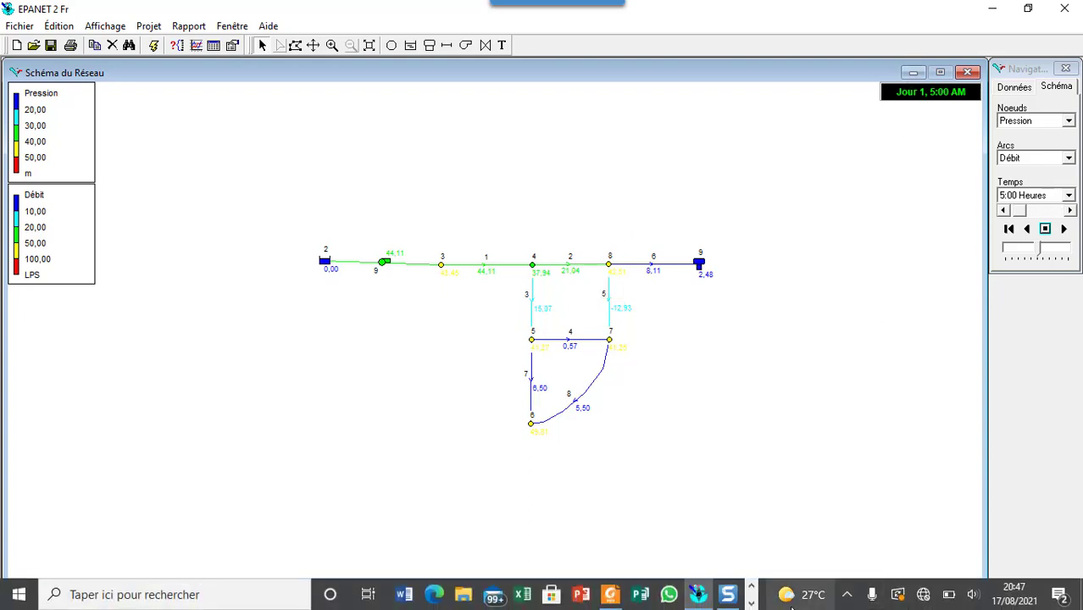
click(752, 602)
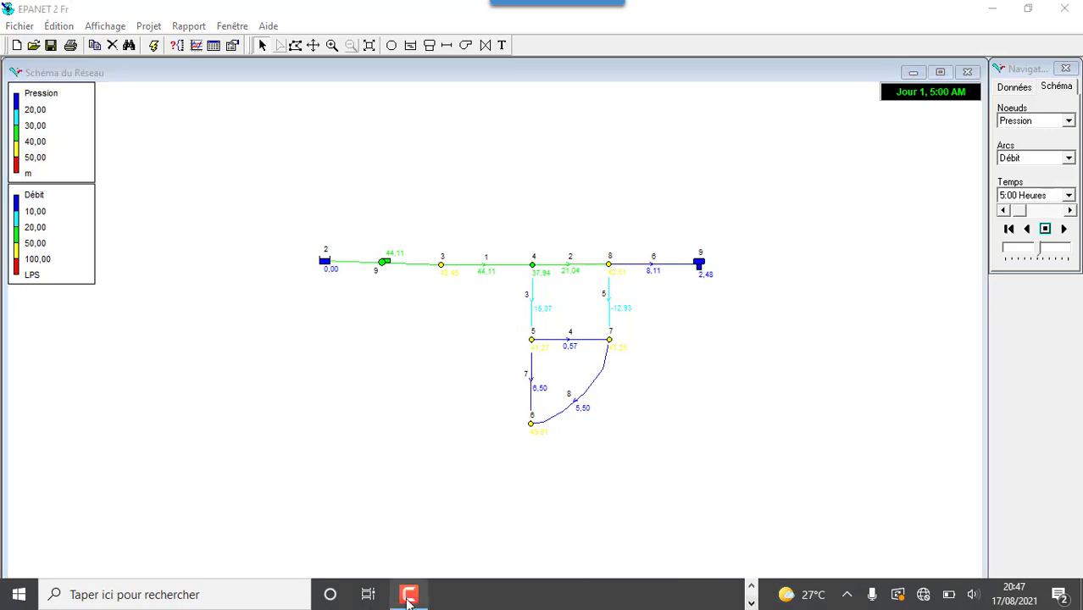